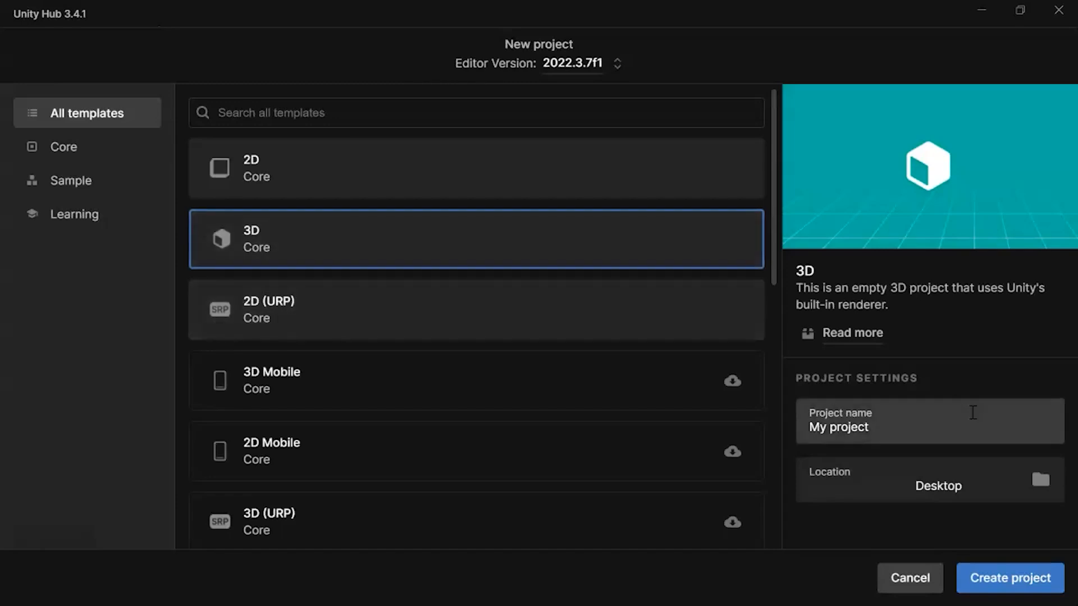
# Name the new 3D Core project 3DGame.
pyautogui.moveTo(884, 425); pyautogui.dragTo(810, 425)
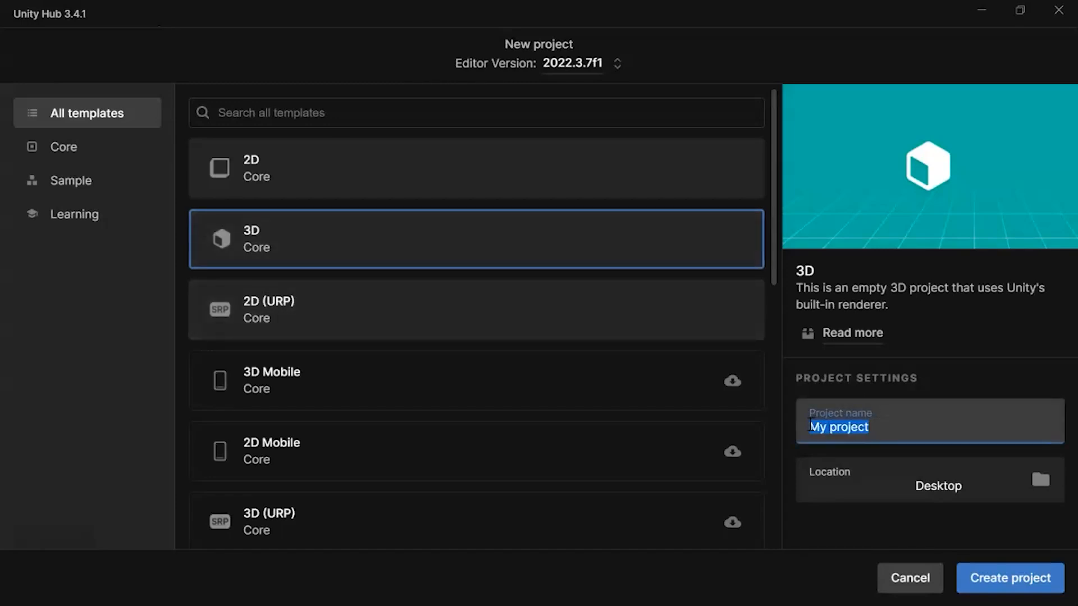
pyautogui.write('3DGame')
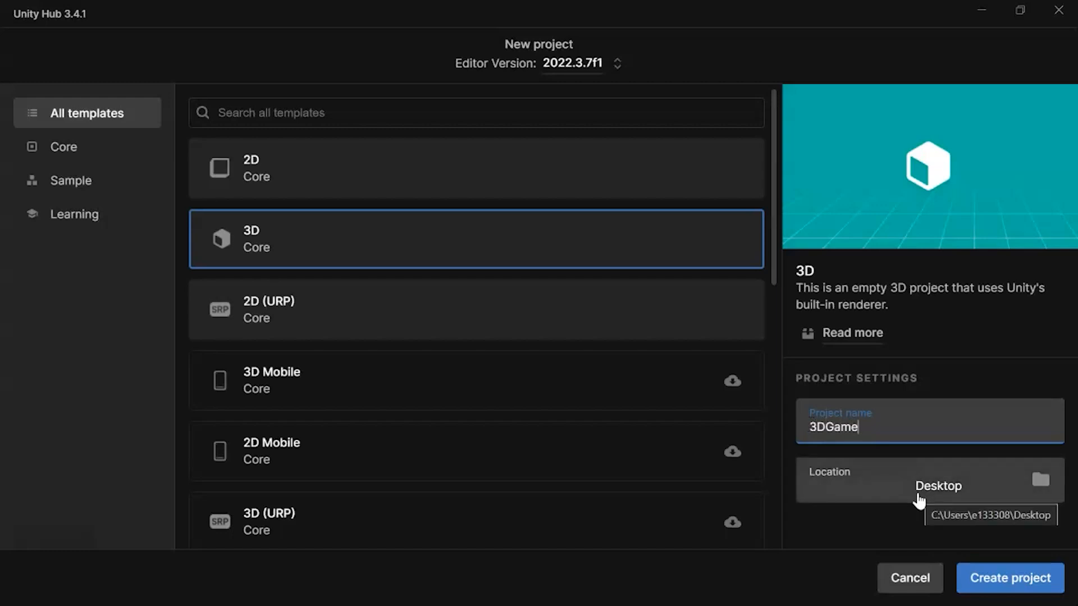
pyautogui.doubleClick(847, 434)
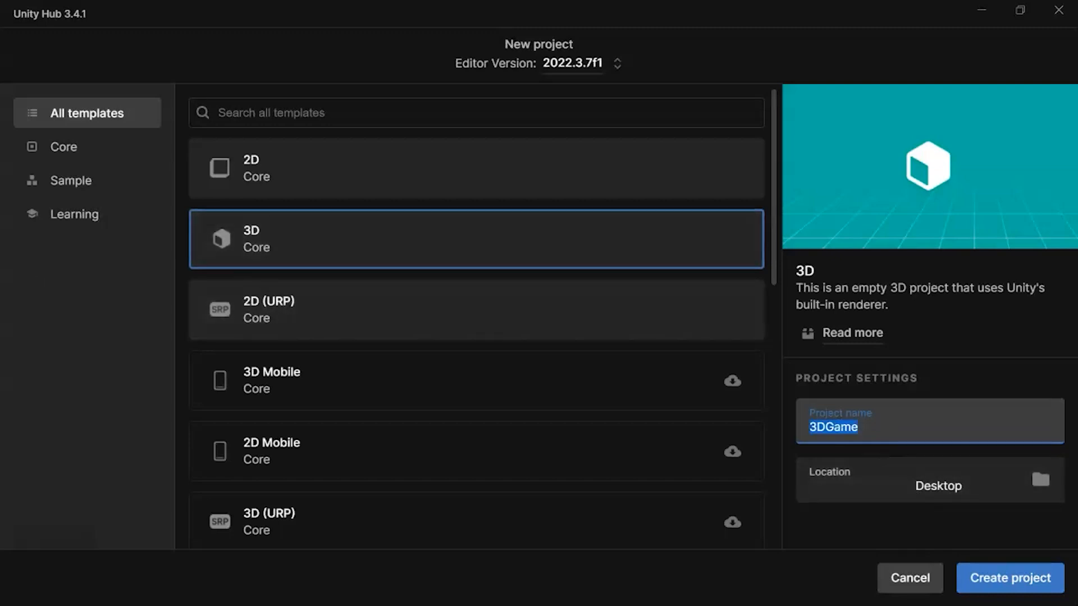
pyautogui.click(999, 293)
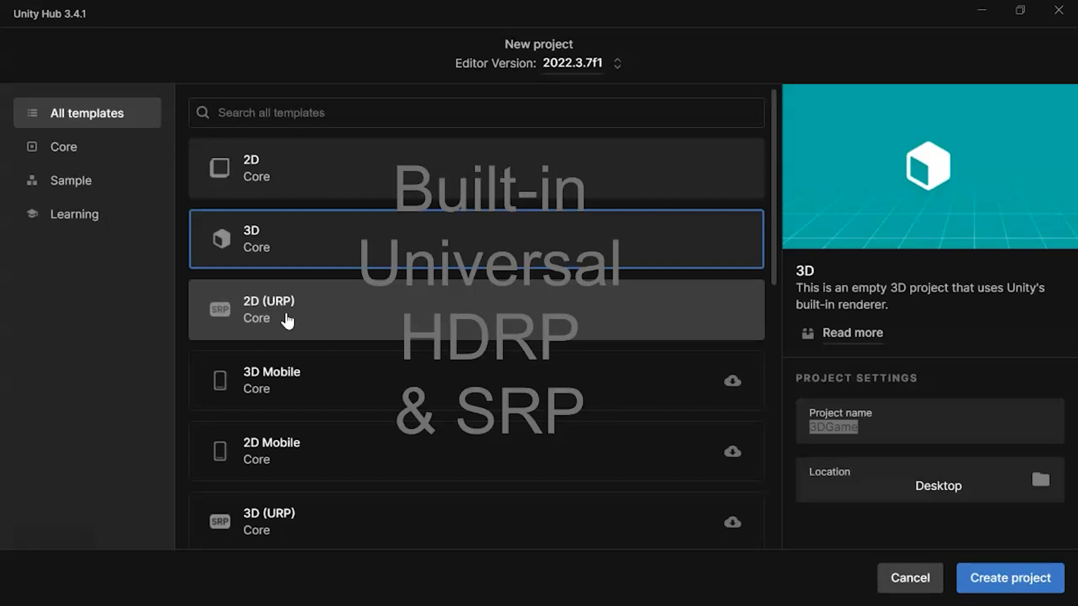
# Look through the available core project templates, including the URP and HDRP variants.
pyautogui.scroll(-5, 332, 409)
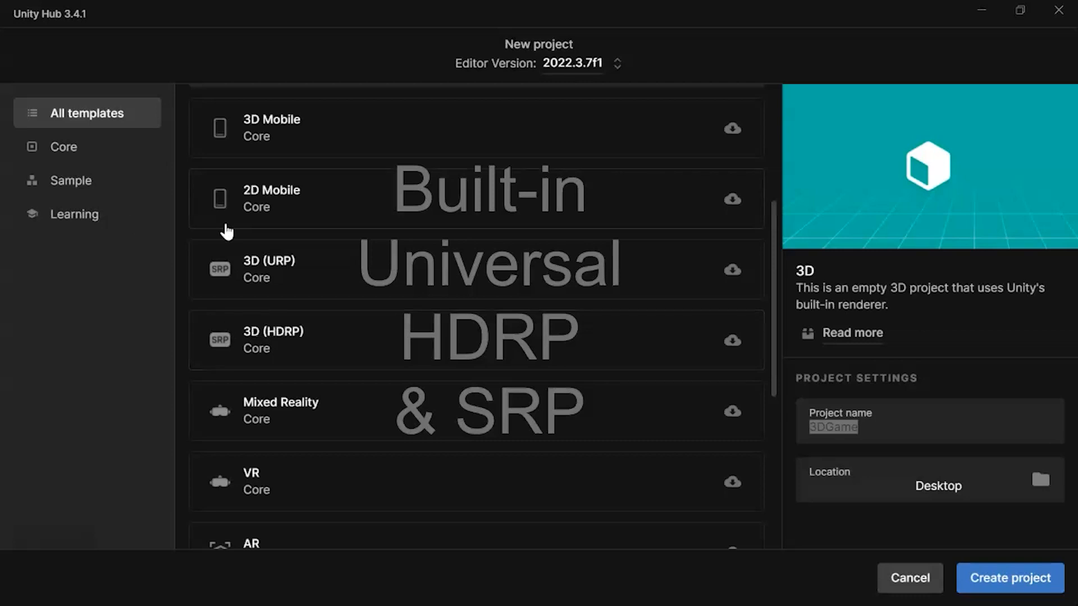
pyautogui.scroll(3, 392, 297)
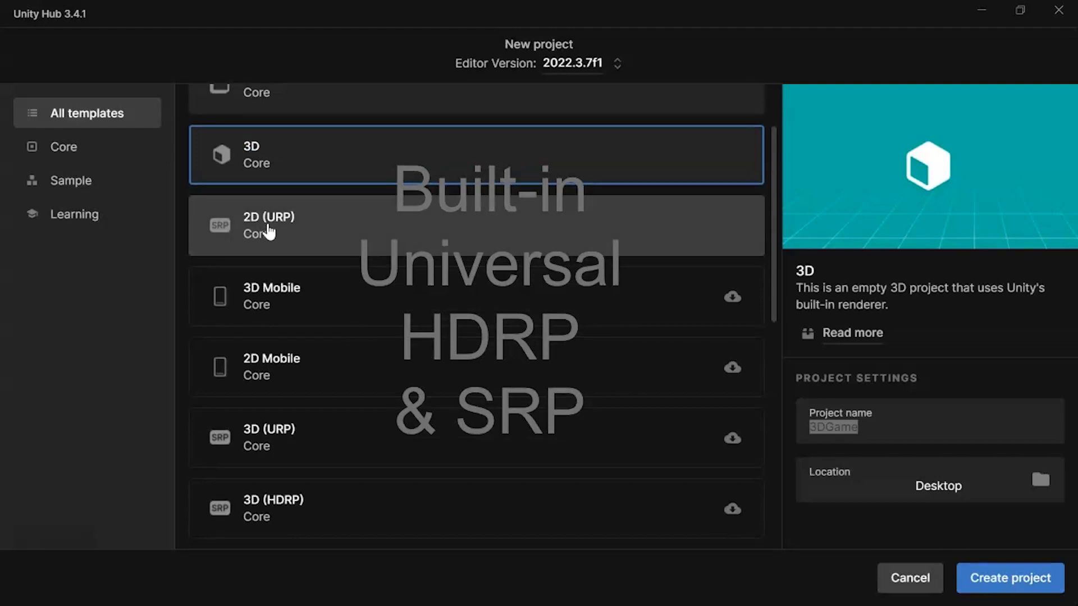
pyautogui.scroll(2, 298, 275)
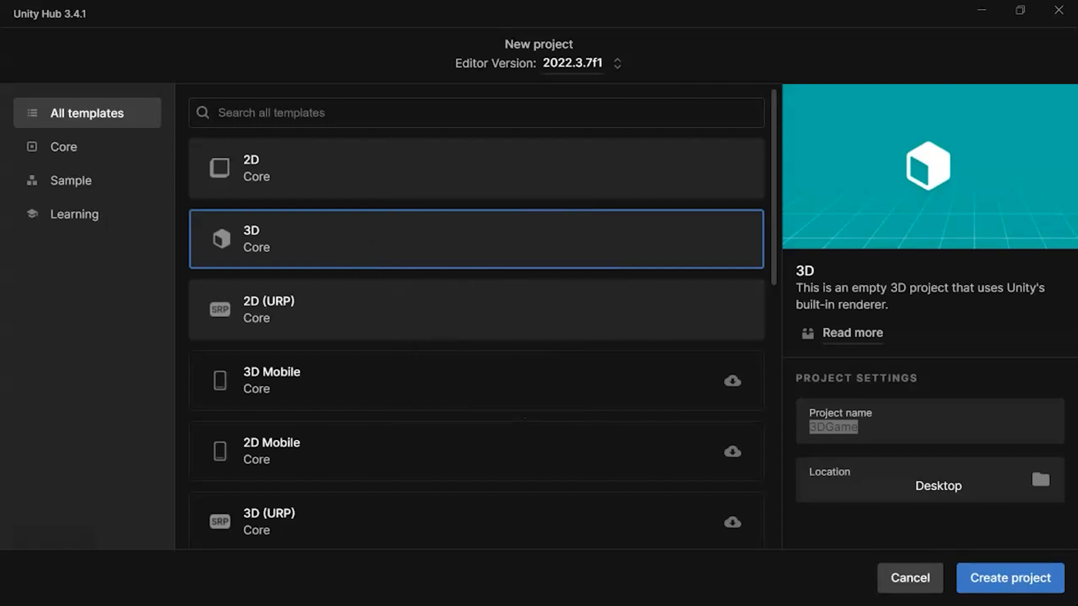
pyautogui.click(64, 151)
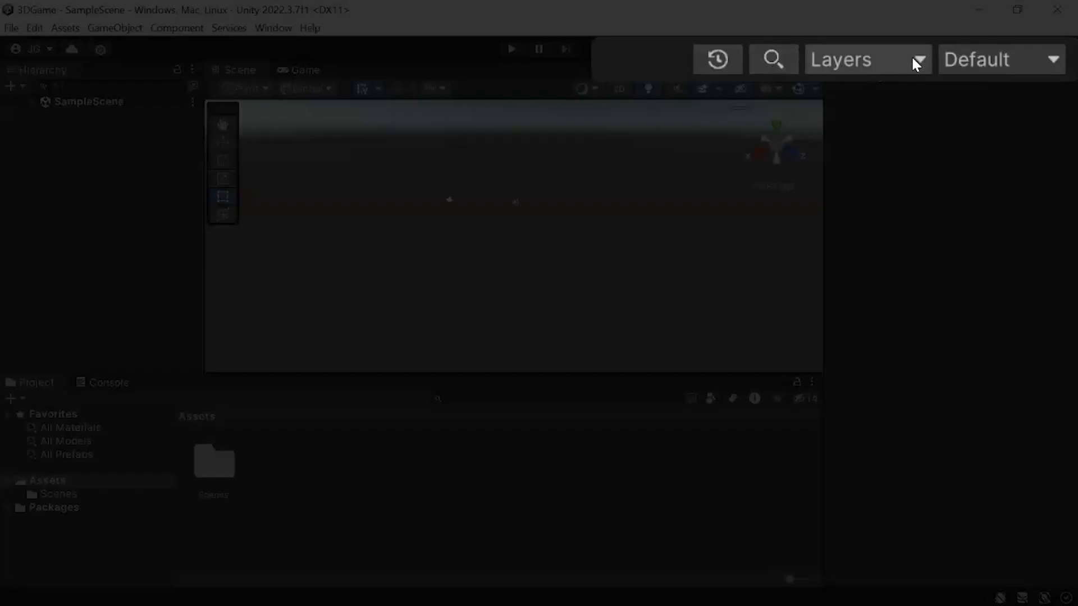
# Apply the Default window layout to the editor.
pyautogui.click(978, 58)
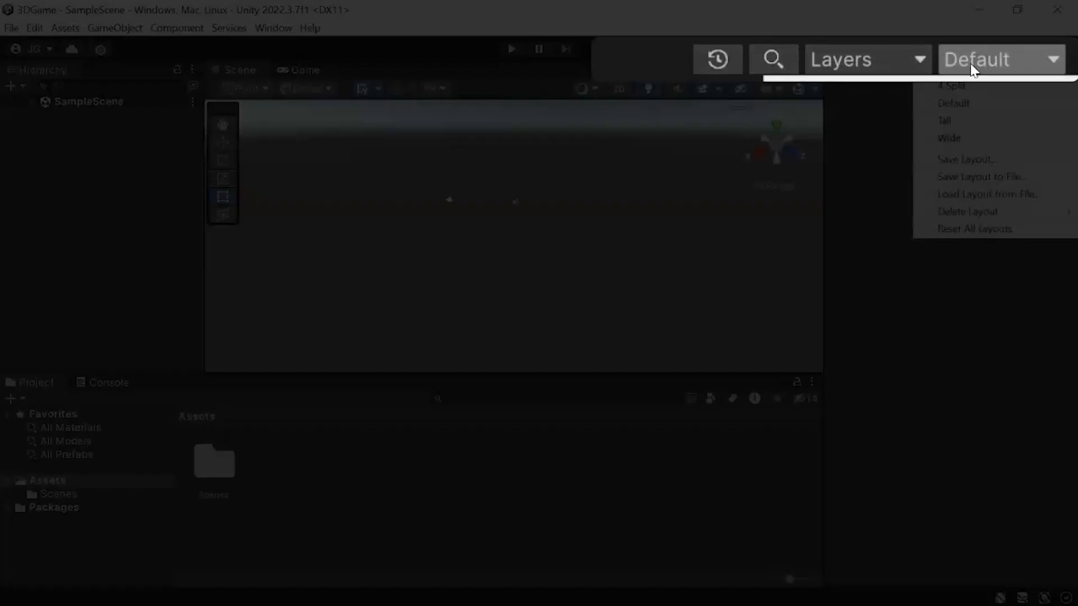
pyautogui.click(1008, 62)
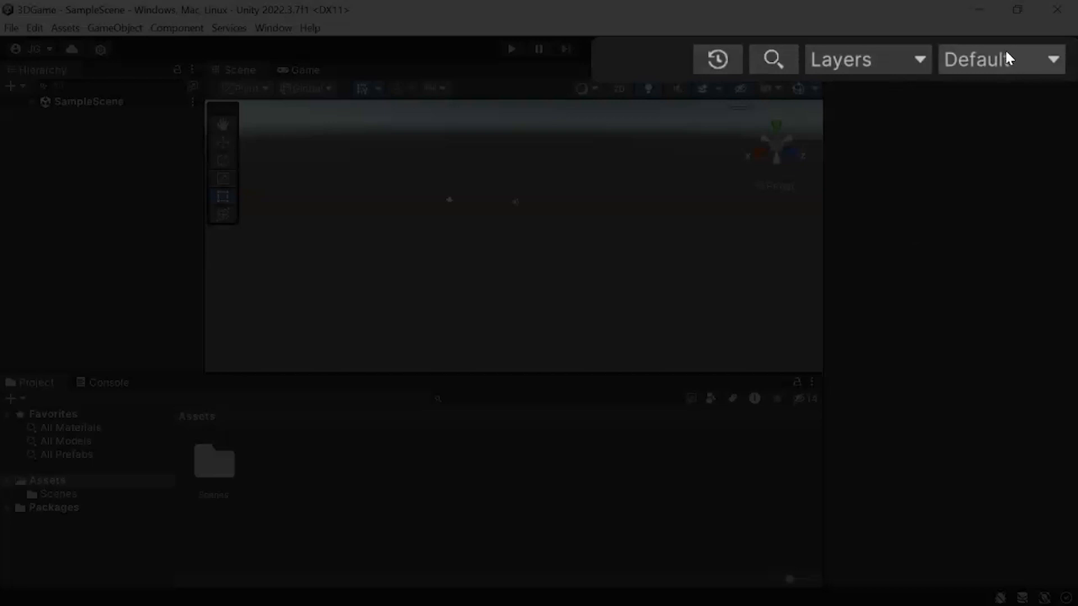
pyautogui.click(1038, 49)
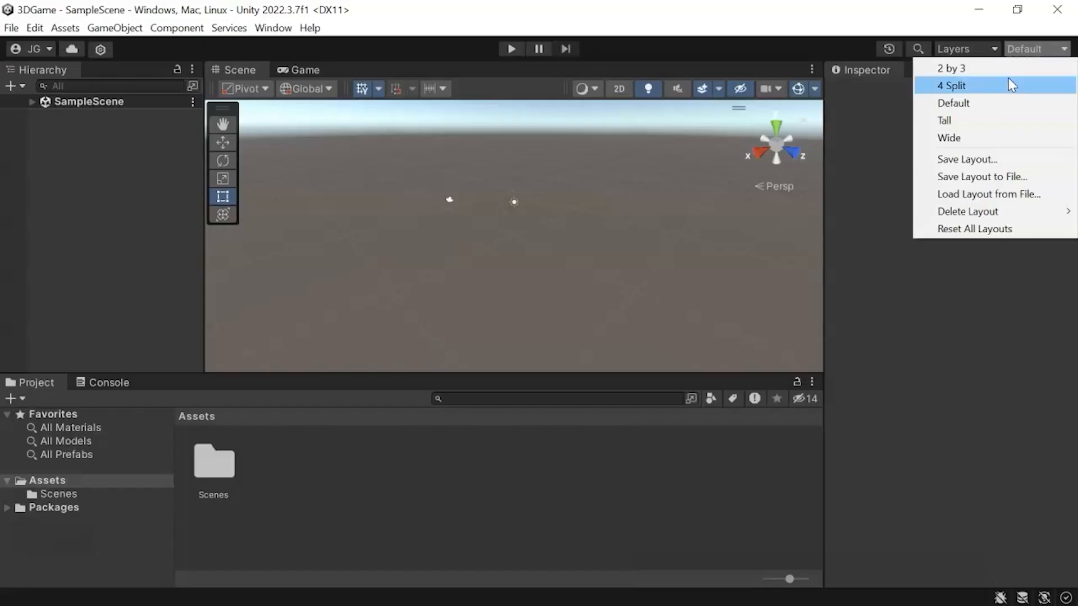
pyautogui.click(969, 105)
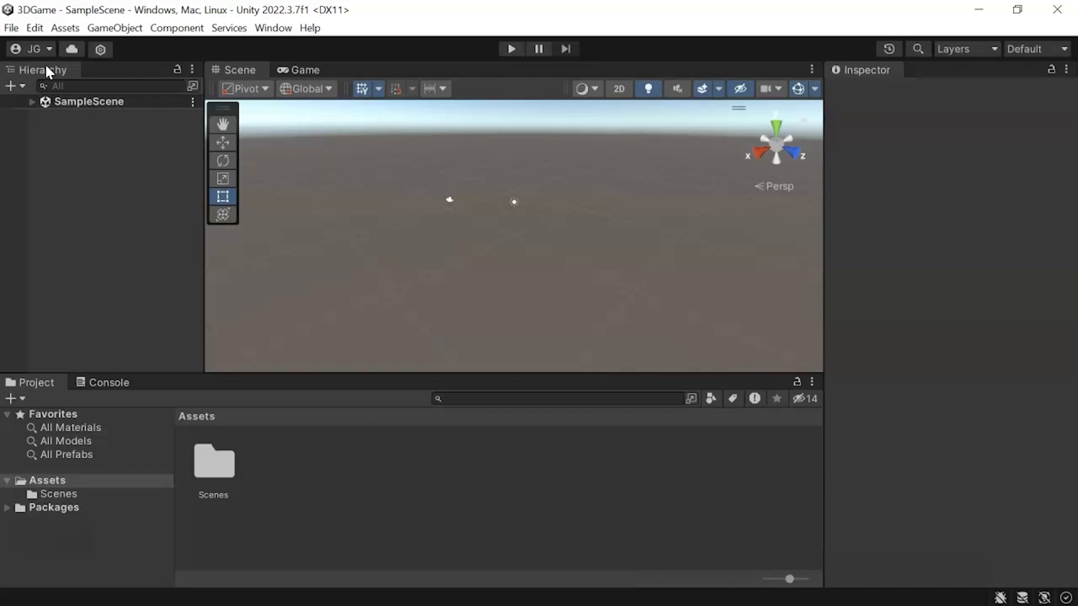
# Look at the Scene and Game views in turn and return to the Scene view.
pyautogui.click(230, 72)
pyautogui.click(301, 70)
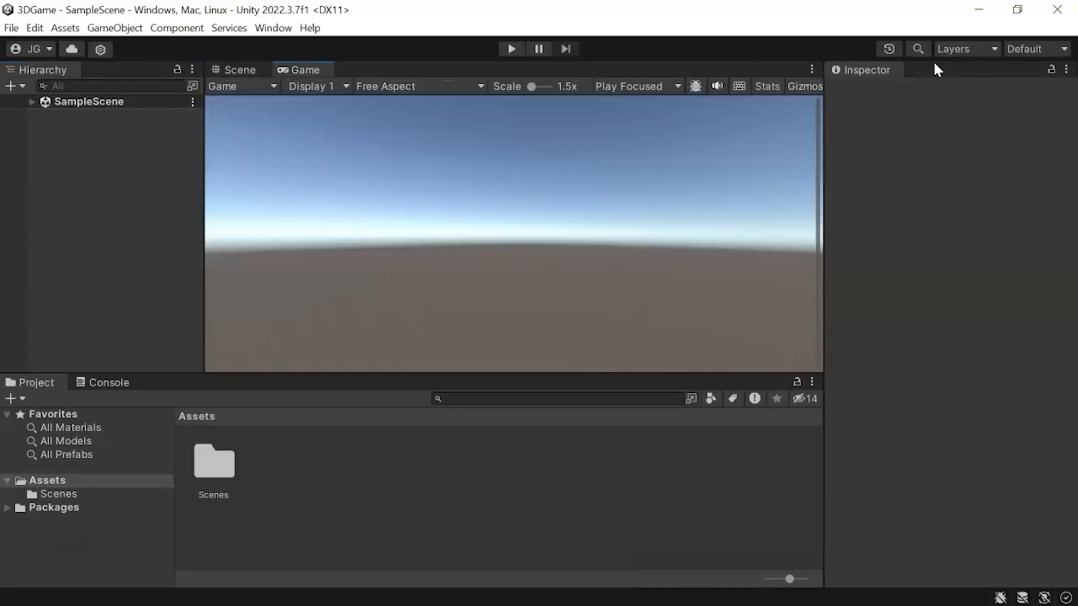
pyautogui.click(235, 70)
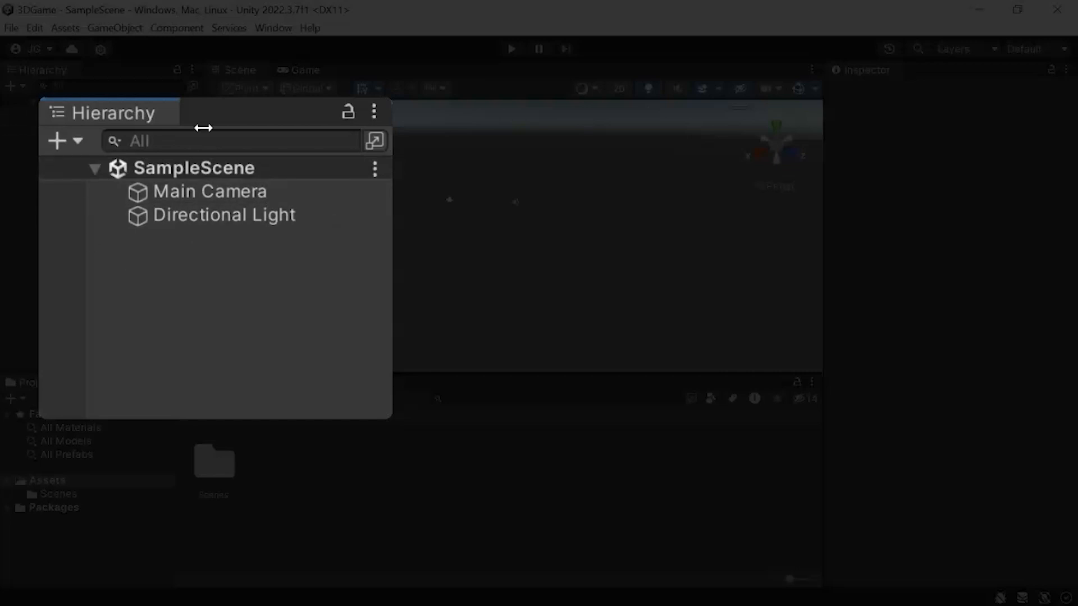
# Select the Directional Light in SampleScene, clear the selection and show the Game view.
pyautogui.click(246, 216)
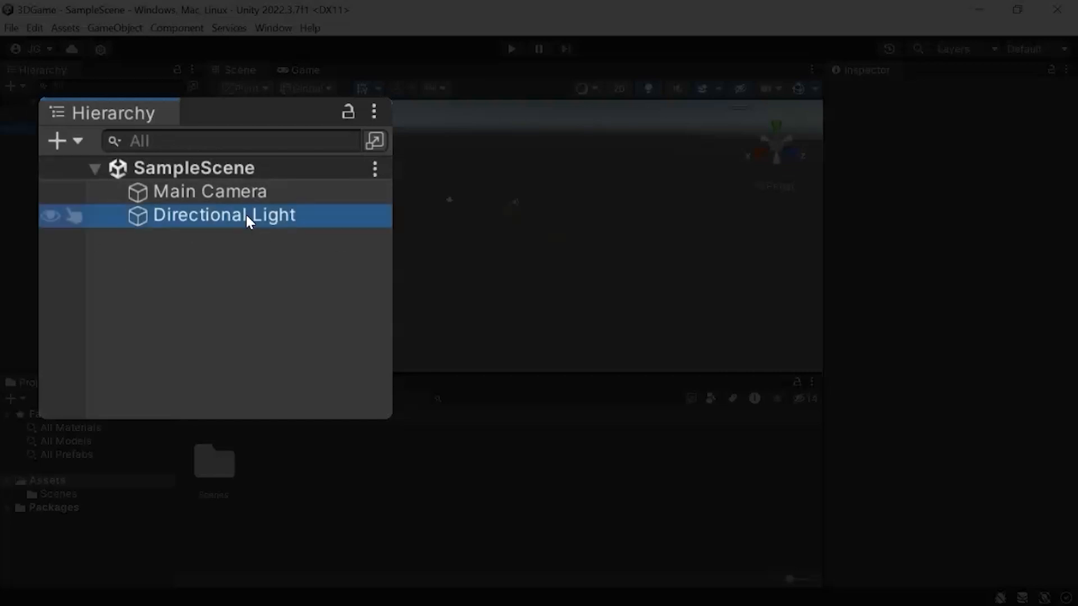
pyautogui.click(230, 307)
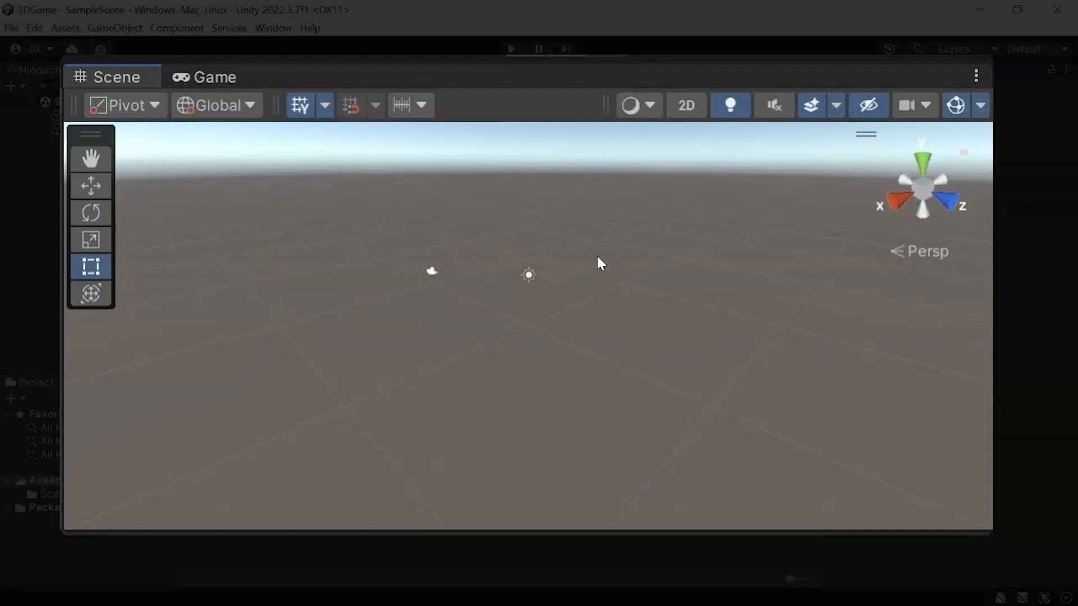
pyautogui.click(201, 73)
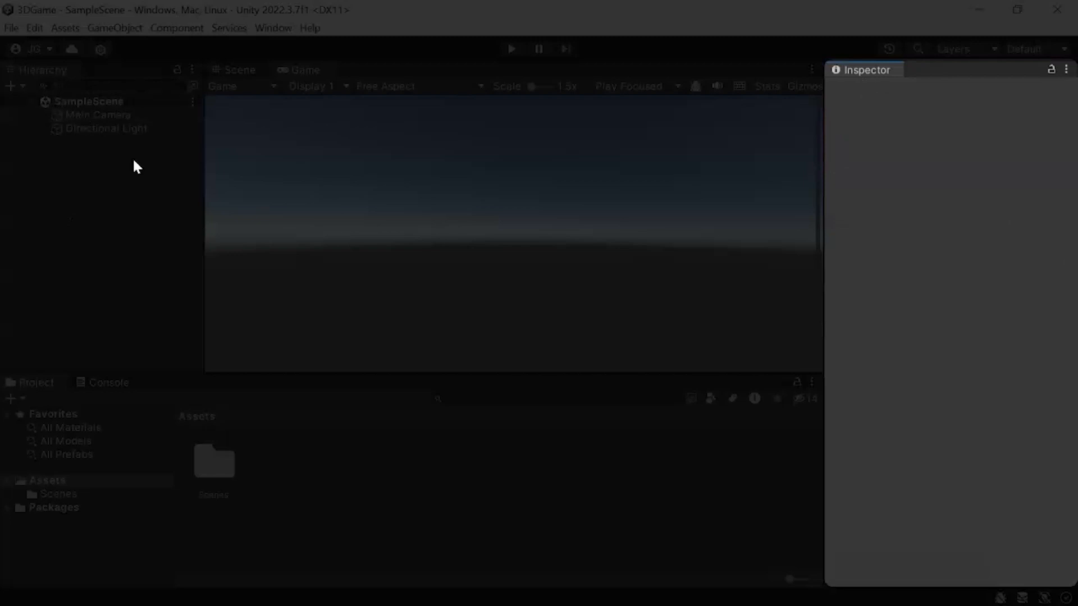
# Select the Main Camera and collapse its Transform and Camera components.
pyautogui.click(104, 105)
pyautogui.click(99, 116)
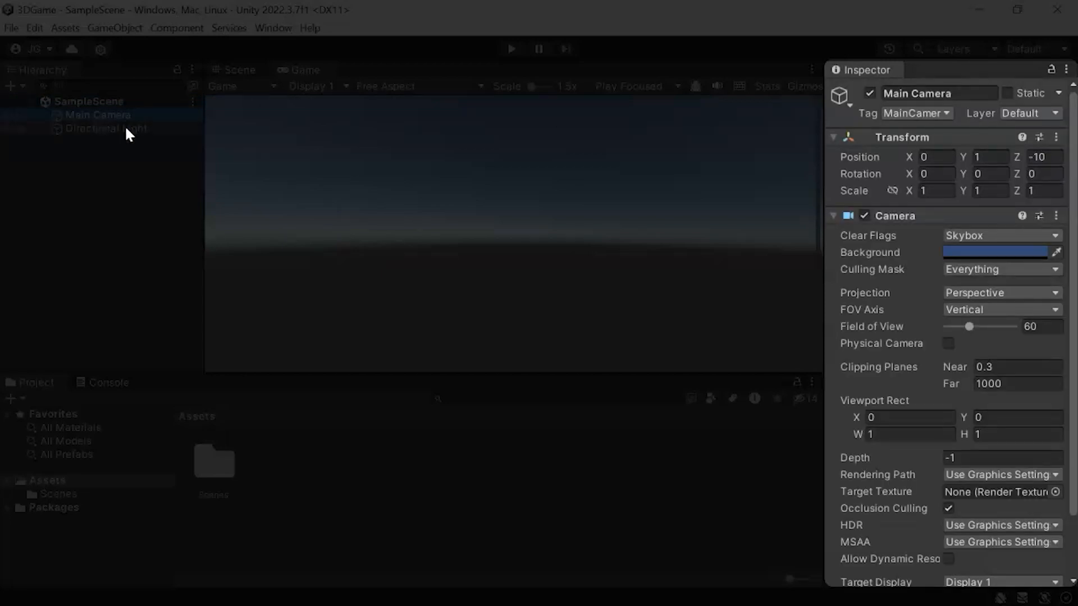
pyautogui.click(833, 137)
pyautogui.click(832, 156)
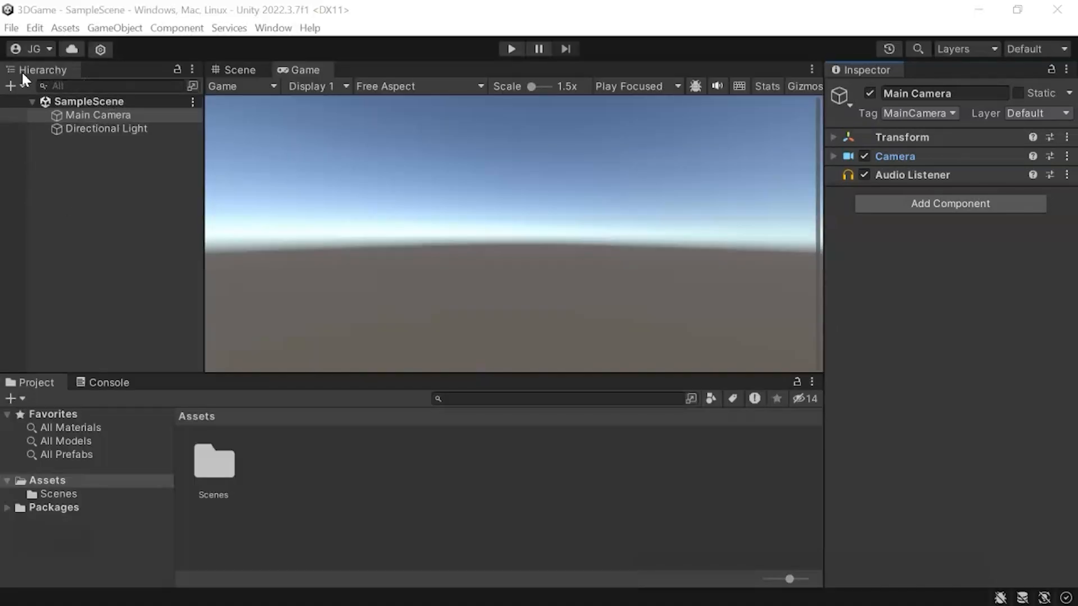
pyautogui.click(39, 70)
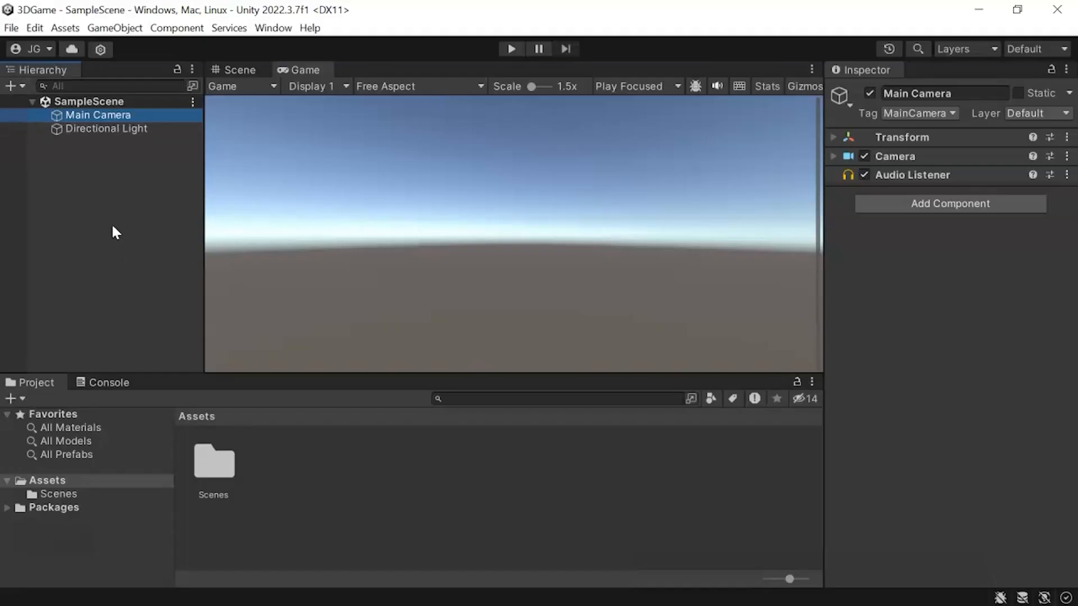
# Add a 3D plane to SampleScene and name it Ground.
pyautogui.rightClick(98, 224)
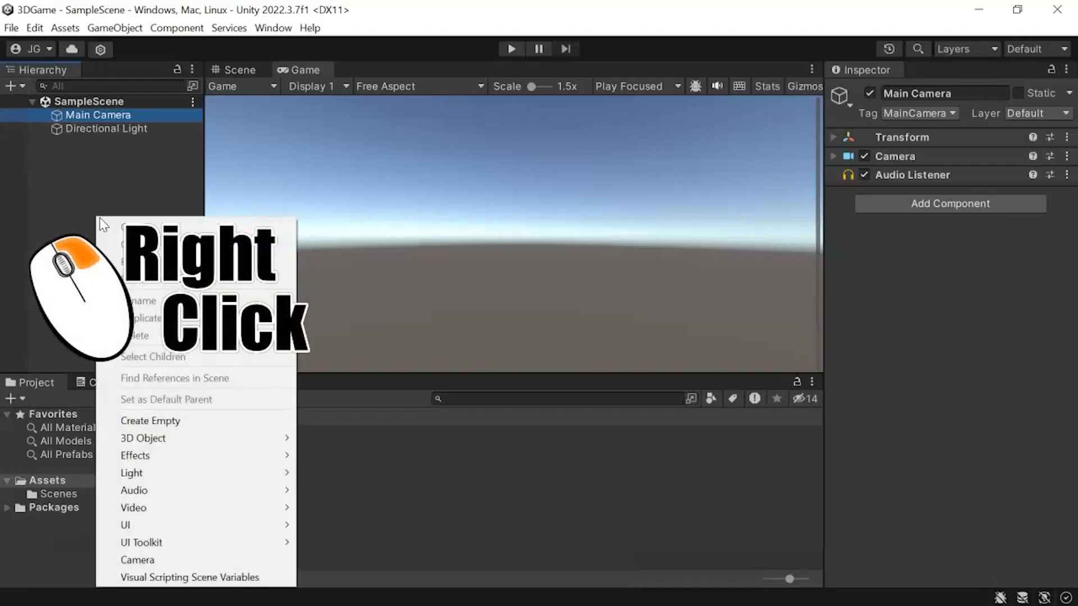
pyautogui.moveTo(184, 429)
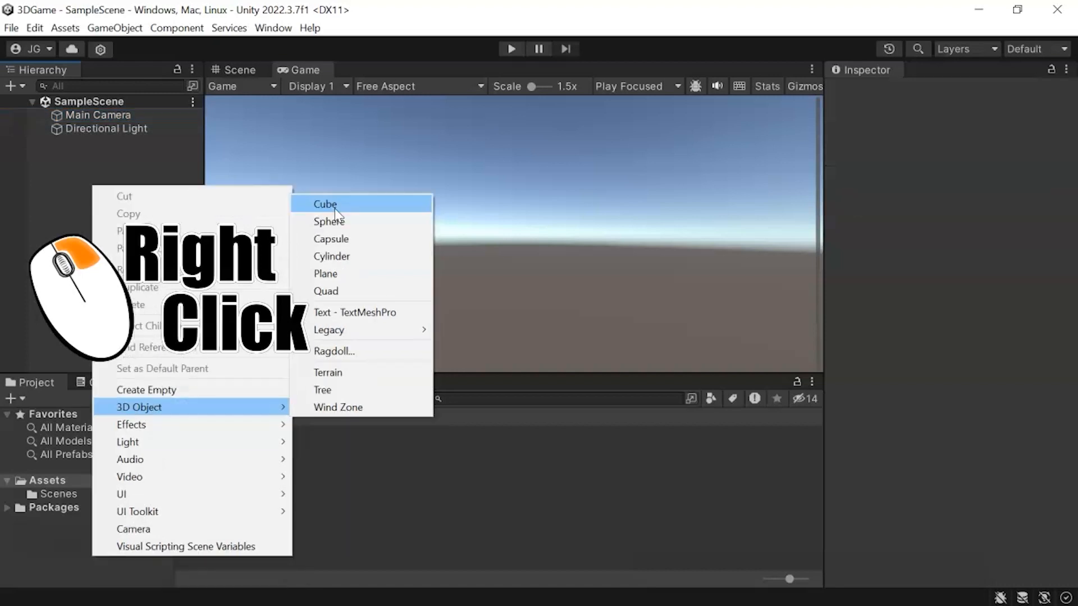
pyautogui.click(349, 274)
pyautogui.write('Ground')
pyautogui.press('Return')
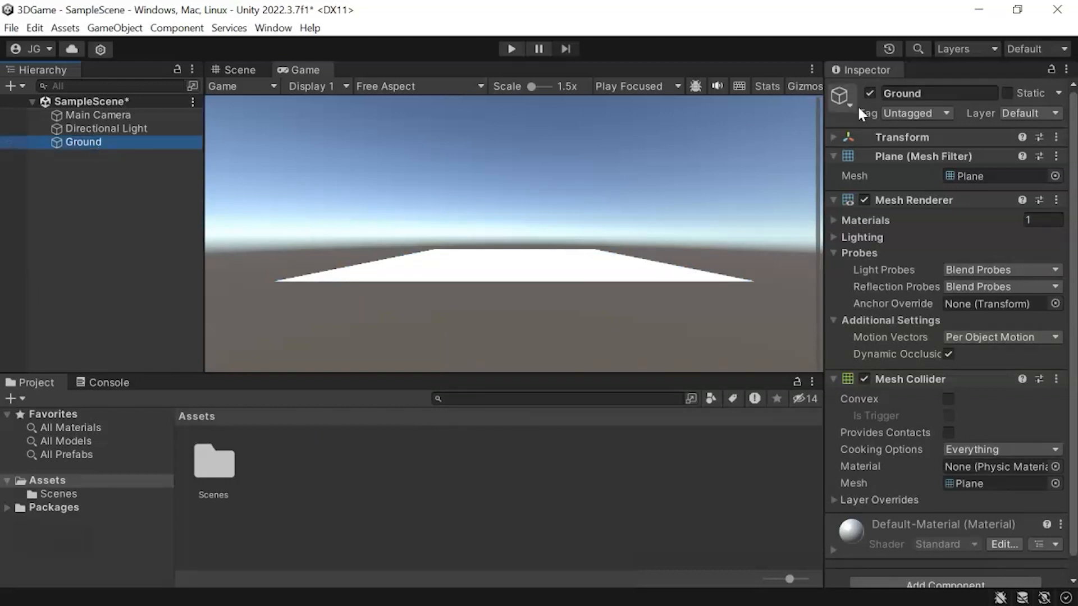
# Rename the Ground object as GroundPlane and collapse its Plane (Mesh Filter) component.
pyautogui.click(904, 94)
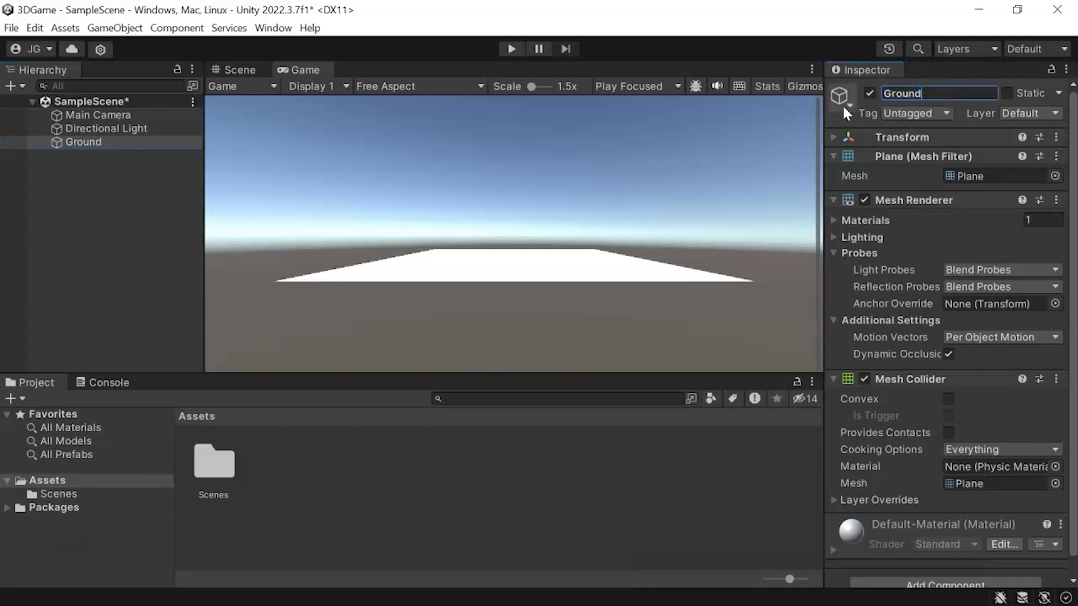
pyautogui.write('Plane')
pyautogui.press('Return')
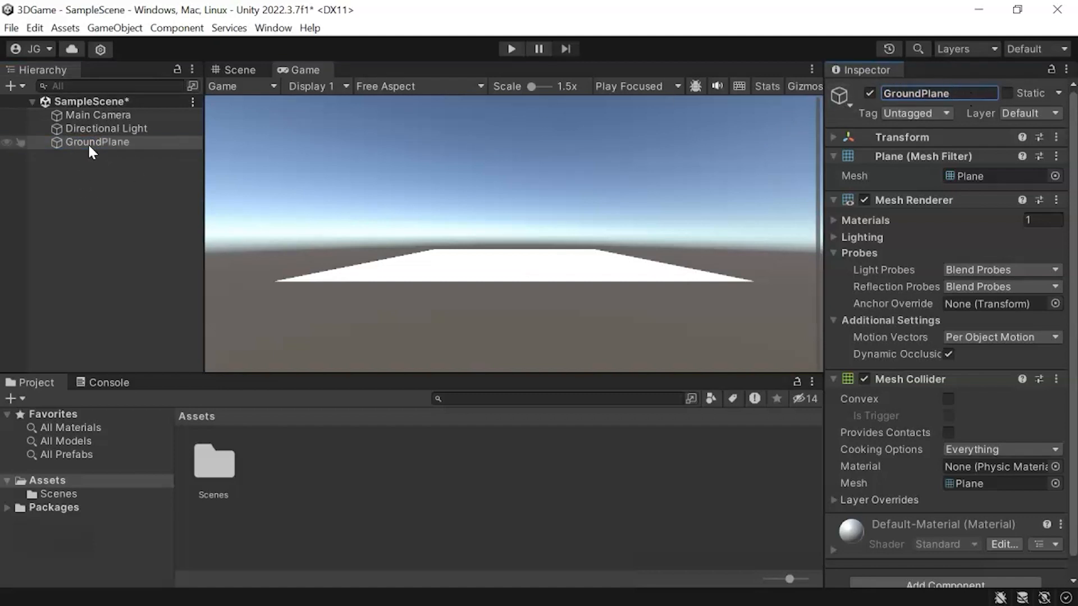
pyautogui.click(996, 155)
# Create an empty game object in SampleScene and name it empty.
pyautogui.rightClick(92, 191)
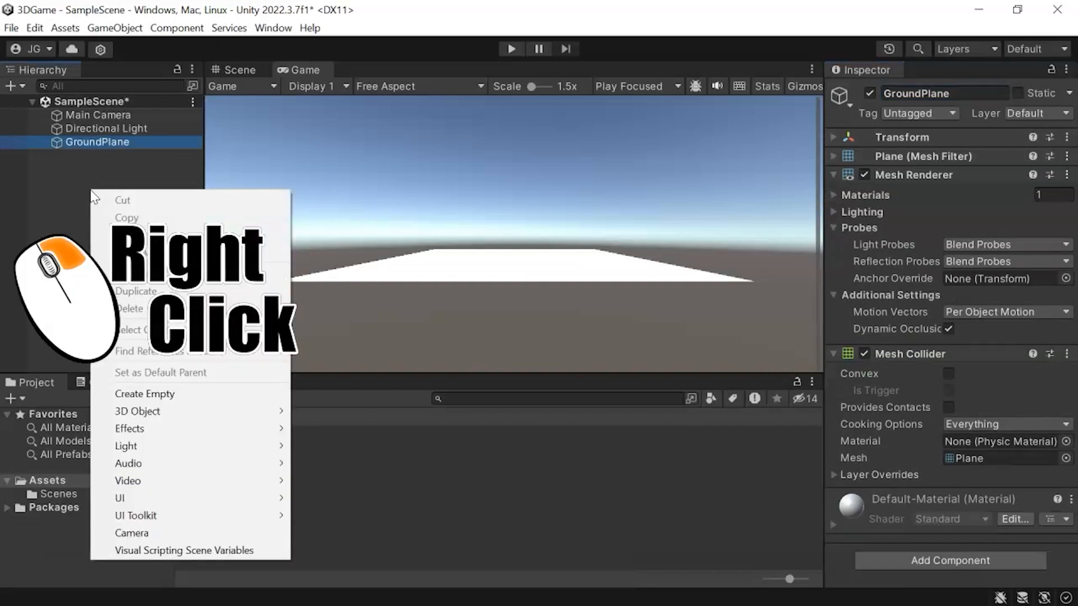
pyautogui.click(175, 403)
pyautogui.write('empty')
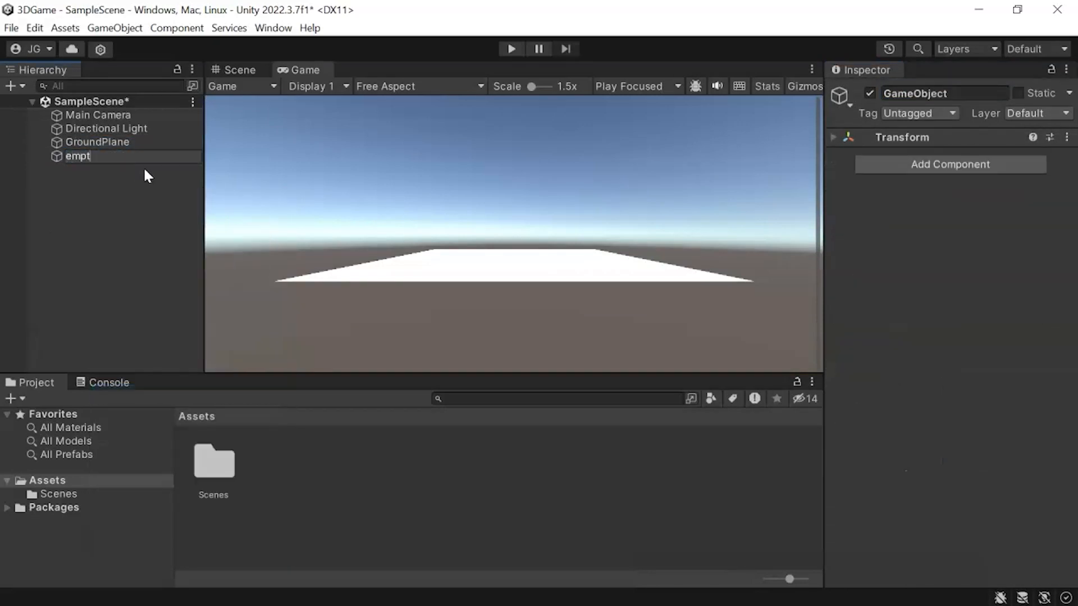
pyautogui.press('Return')
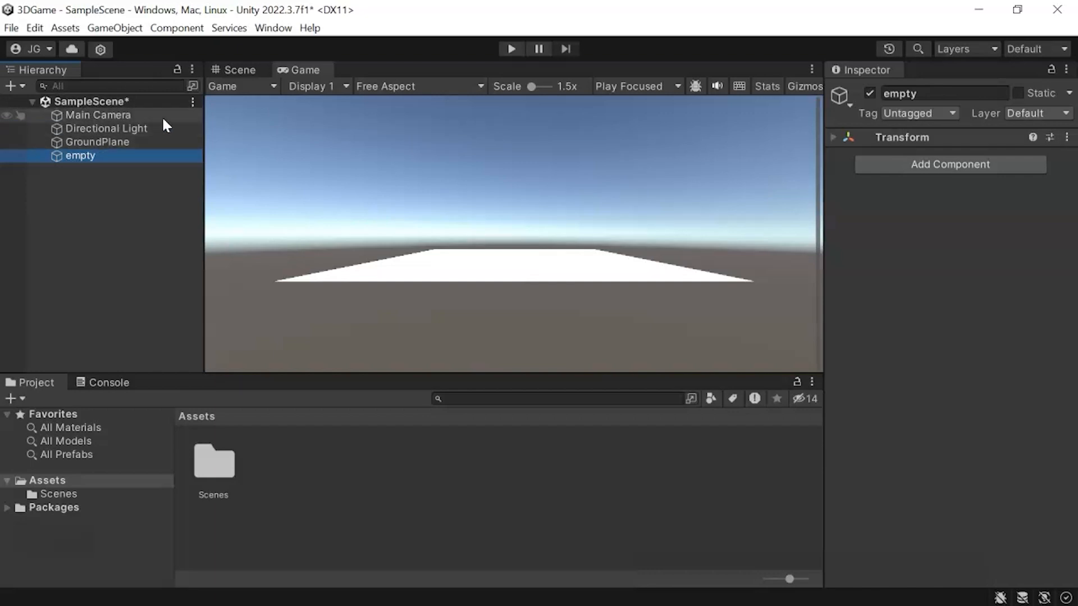
# Inspect the Main Camera's Camera component and the Directional Light's Light component, leaving both collapsed.
pyautogui.click(100, 116)
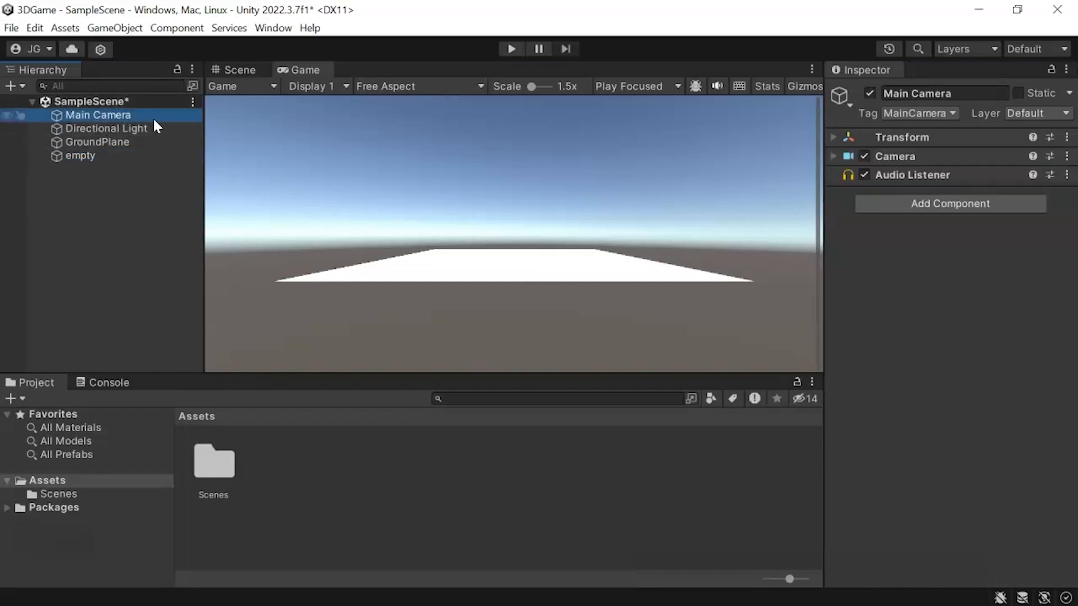
pyautogui.click(886, 158)
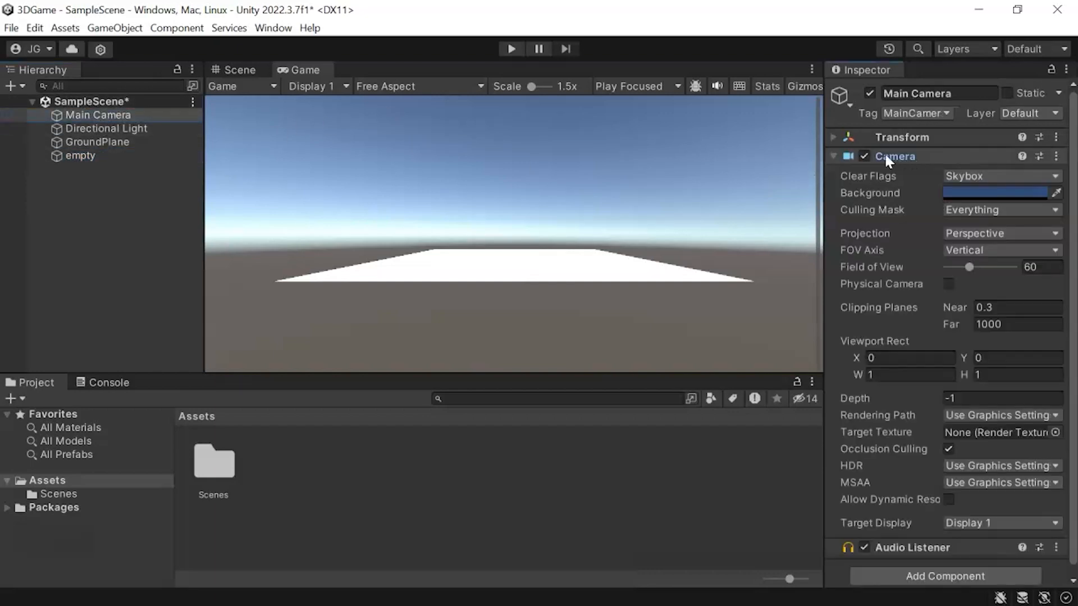
pyautogui.click(833, 156)
pyautogui.click(110, 129)
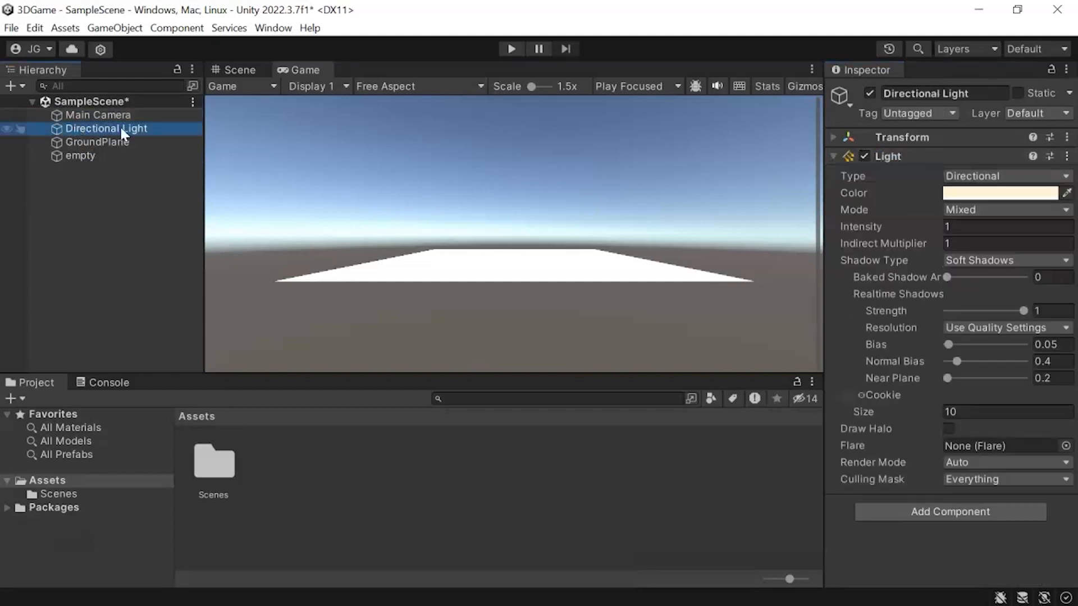
pyautogui.click(833, 157)
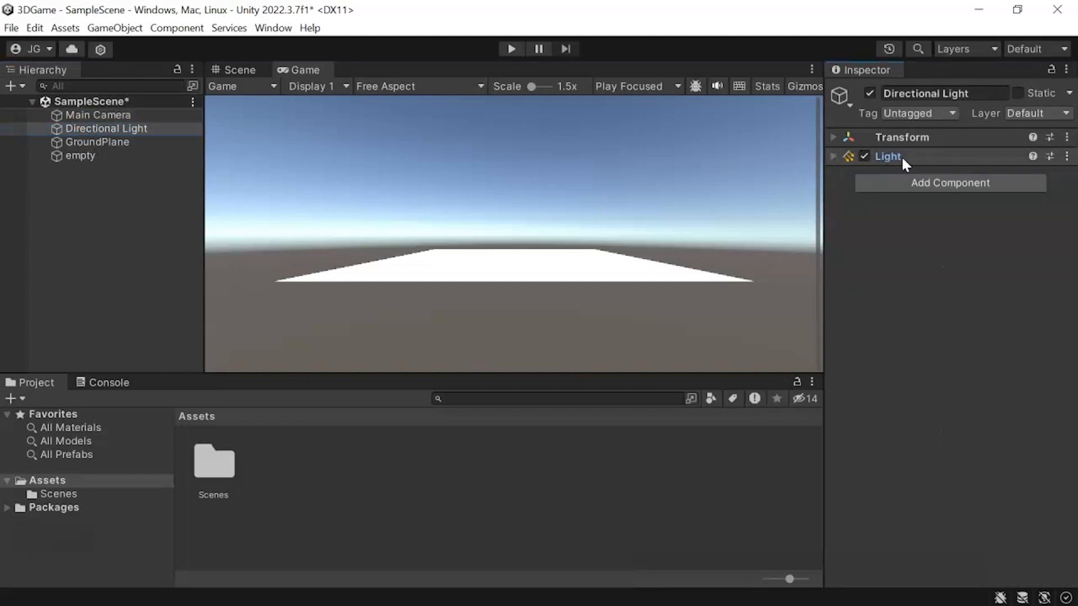
# View the GroundPlane's components and expand the Transform of the empty object.
pyautogui.click(96, 142)
pyautogui.click(89, 157)
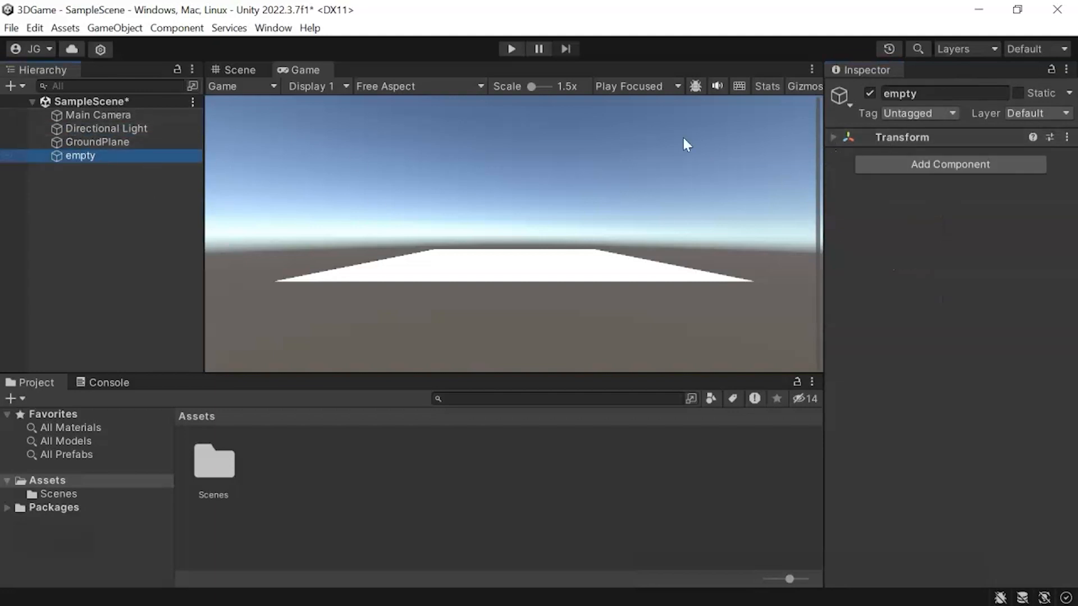
pyautogui.click(893, 137)
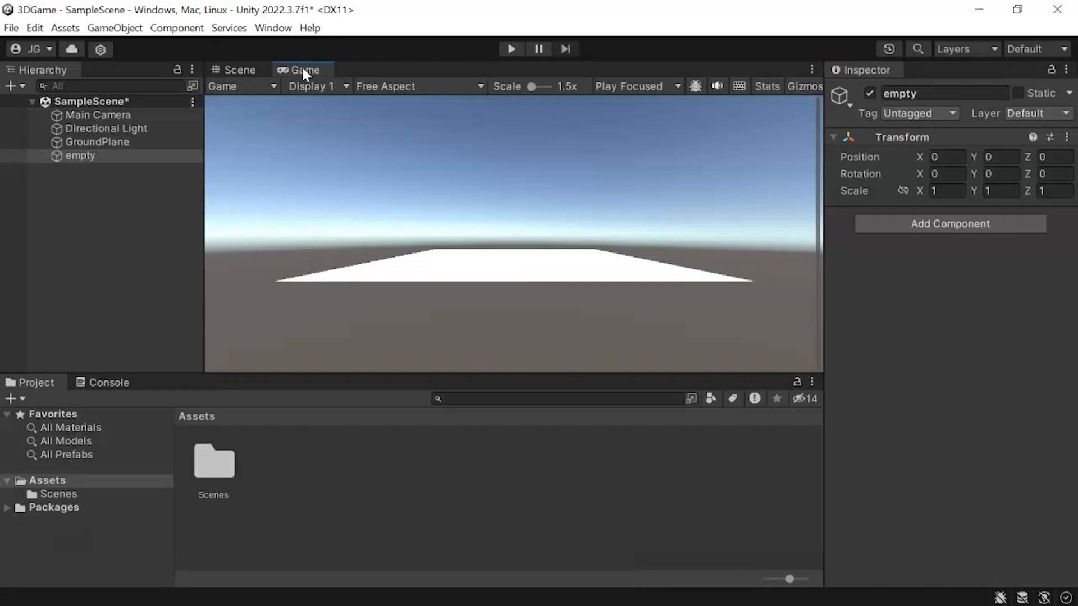
# Dock the Game view beside the Scene view so both are shown side by side.
pyautogui.moveTo(308, 70); pyautogui.dragTo(697, 191)
pyautogui.moveTo(796, 221); pyautogui.dragTo(699, 237)
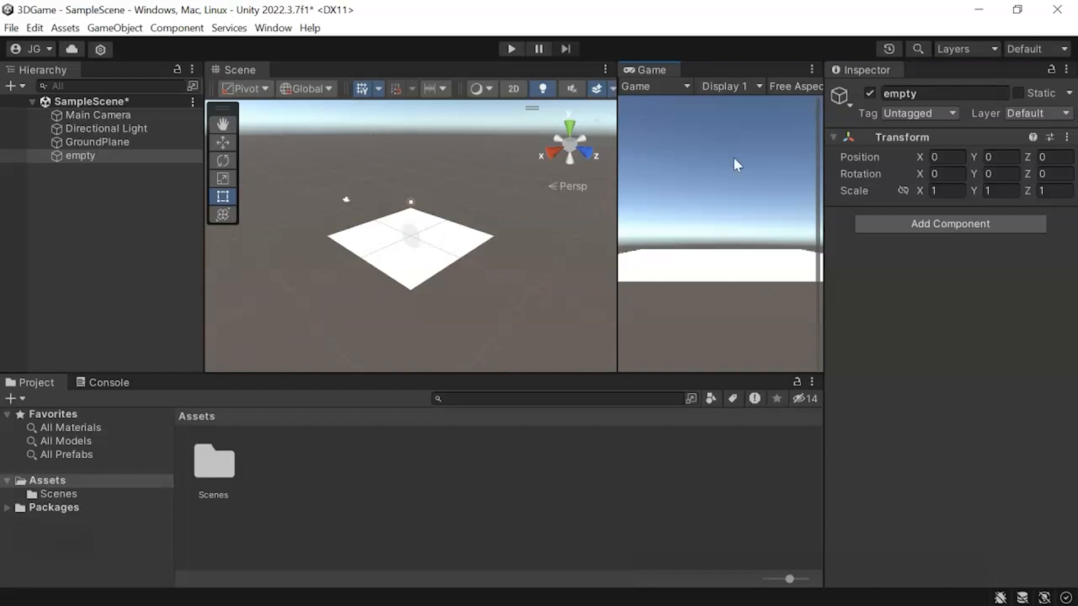
# Check the available editor layouts and view the components of the GroundPlane and the empty object.
pyautogui.click(1047, 49)
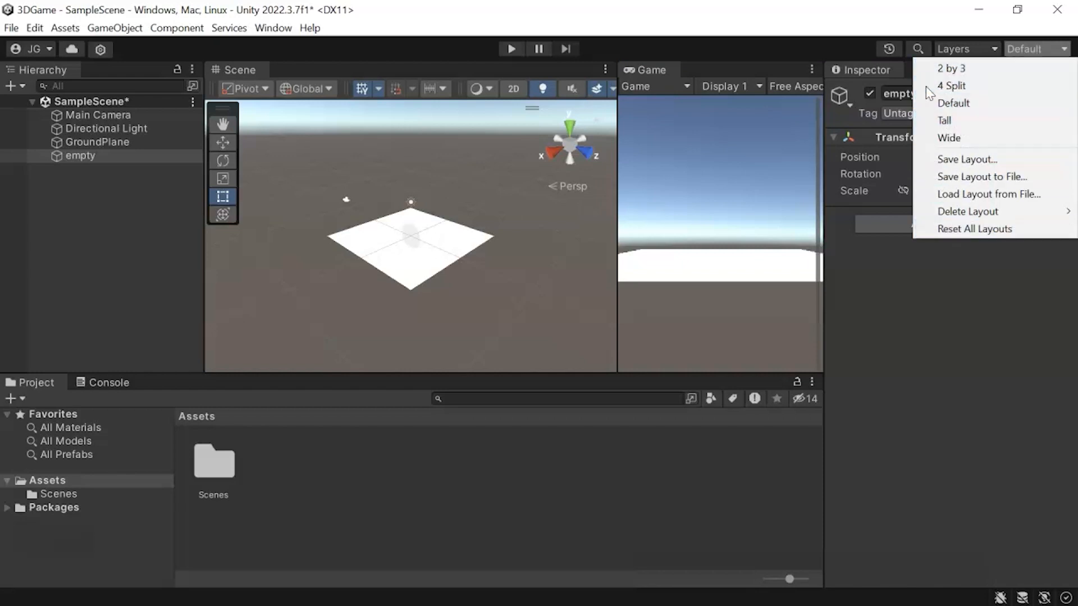
pyautogui.click(978, 235)
pyautogui.click(106, 141)
pyautogui.click(90, 156)
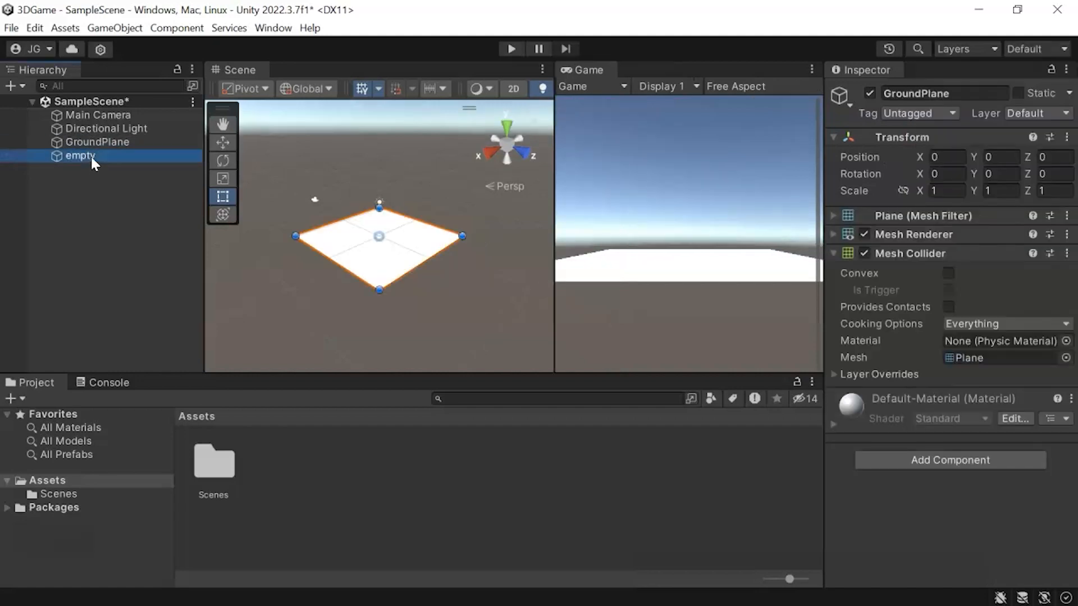
# Create a 3D sphere at the scene's root level and name it Player.
pyautogui.rightClick(87, 211)
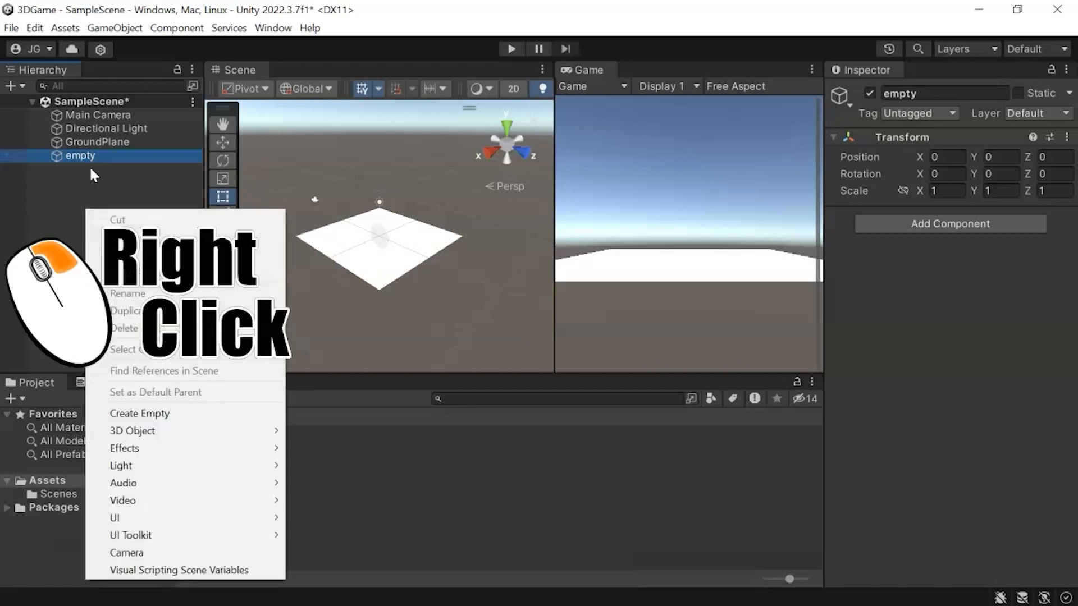
pyautogui.click(103, 191)
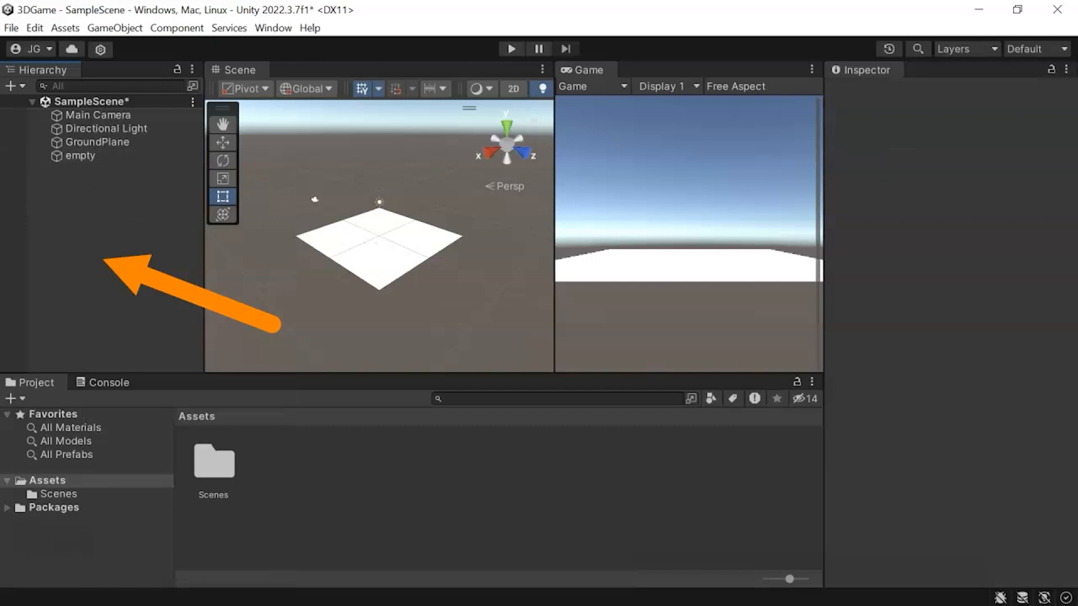
pyautogui.rightClick(81, 193)
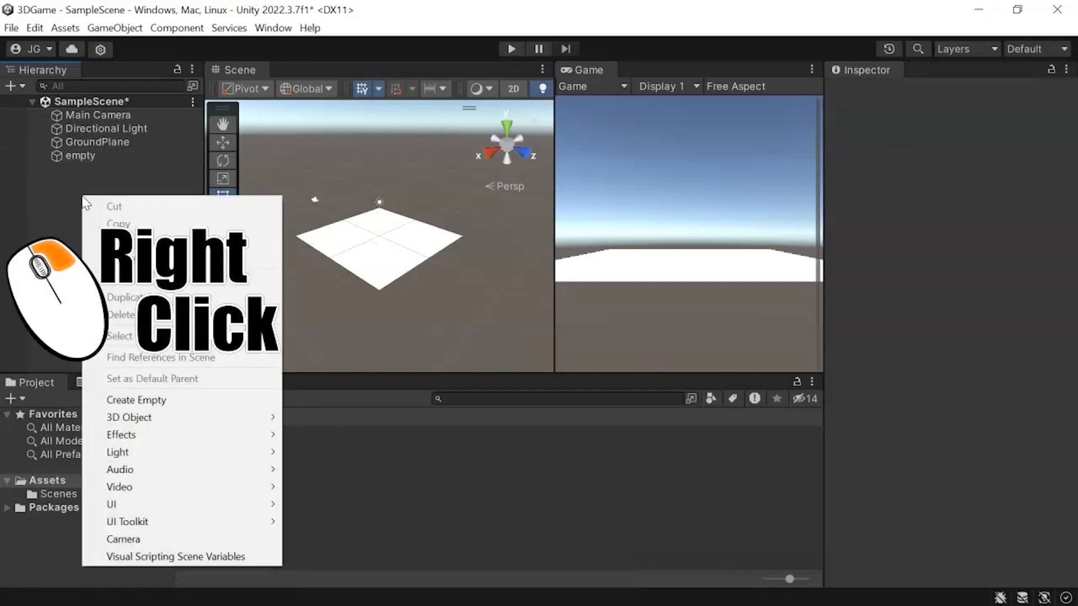
pyautogui.moveTo(168, 420)
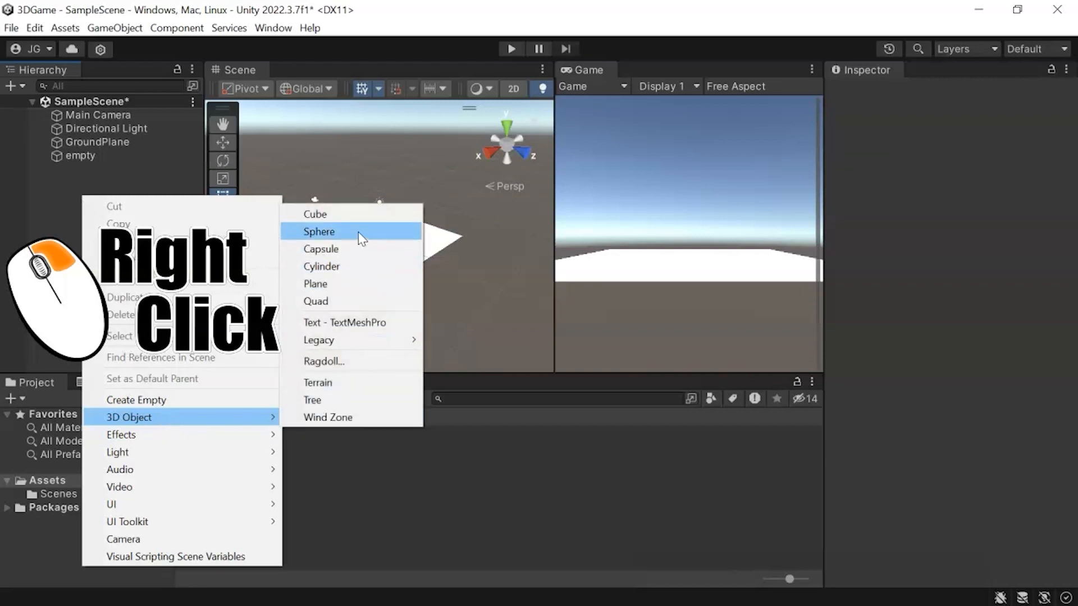
pyautogui.click(319, 231)
pyautogui.click(941, 93)
pyautogui.write('Pla')
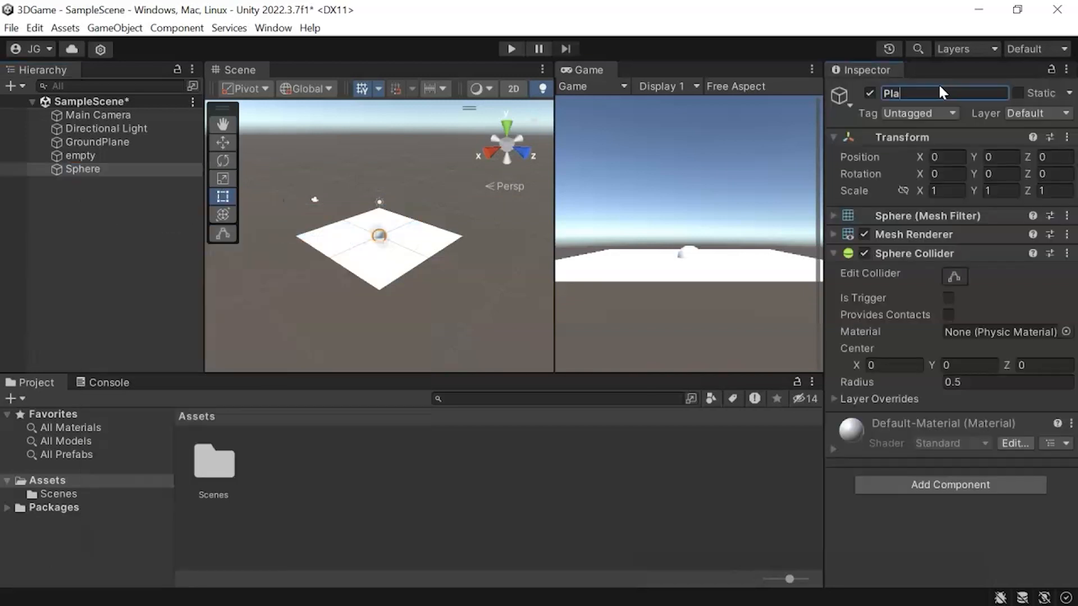
pyautogui.write('yer')
pyautogui.press('Return')
# Create a 3D cube in SampleScene and name it Box.
pyautogui.rightClick(90, 198)
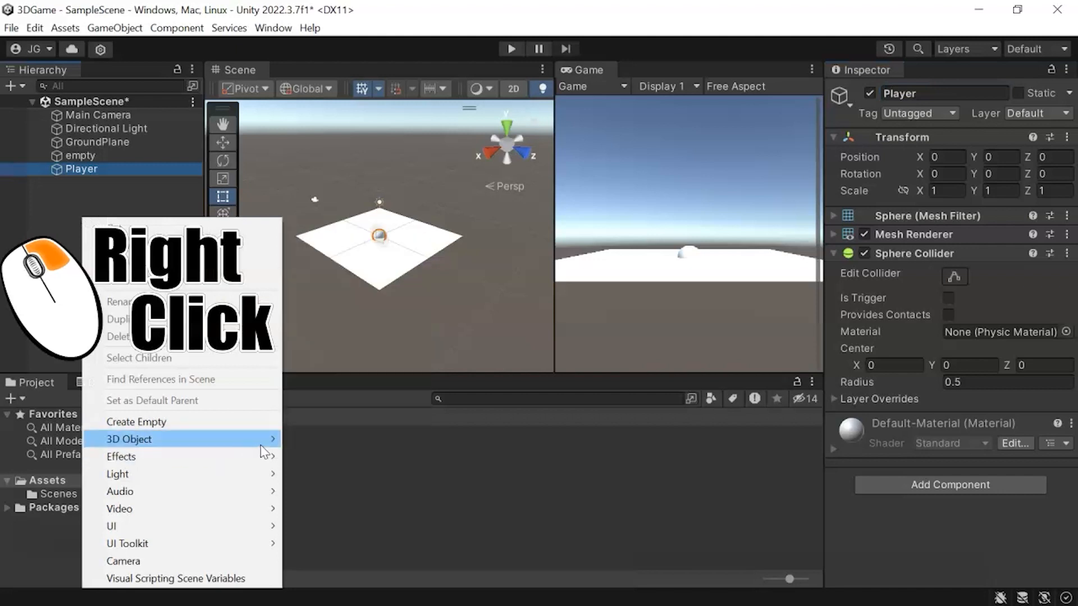
pyautogui.moveTo(236, 441)
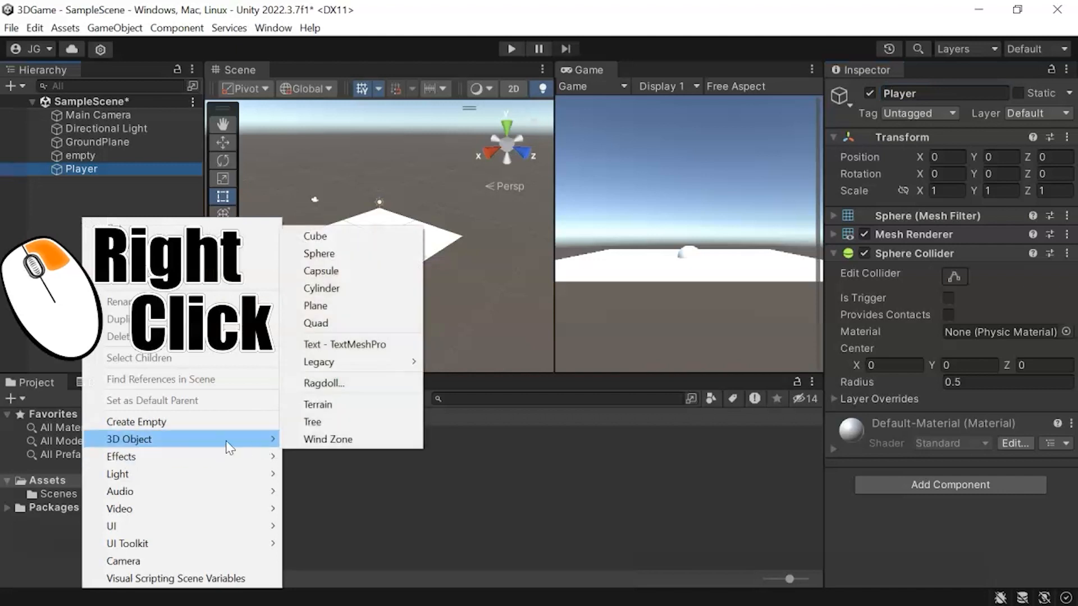
pyautogui.click(329, 241)
pyautogui.click(943, 93)
pyautogui.write('Box')
pyautogui.press('Return')
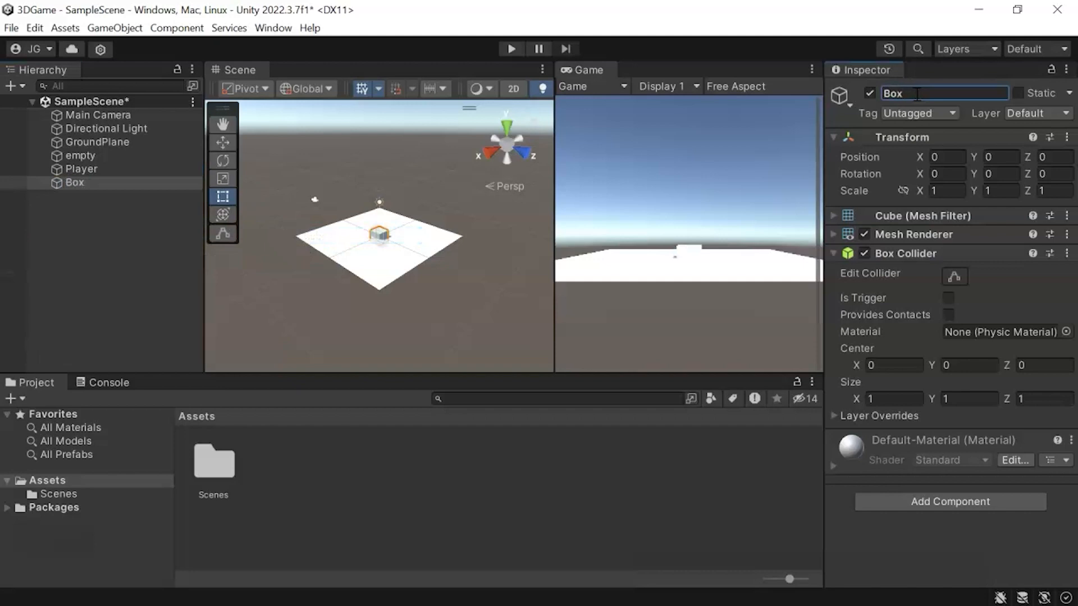
# Widen the Scene view by narrowing the neighbouring Game view.
pyautogui.moveTo(555, 193); pyautogui.dragTo(571, 193)
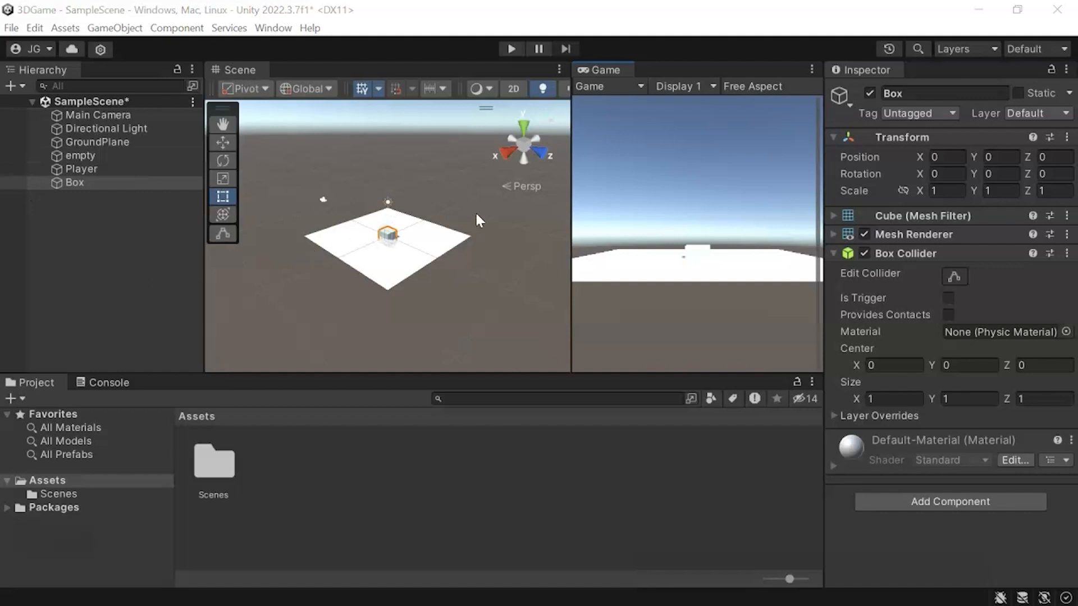
pyautogui.moveTo(571, 232); pyautogui.dragTo(740, 225)
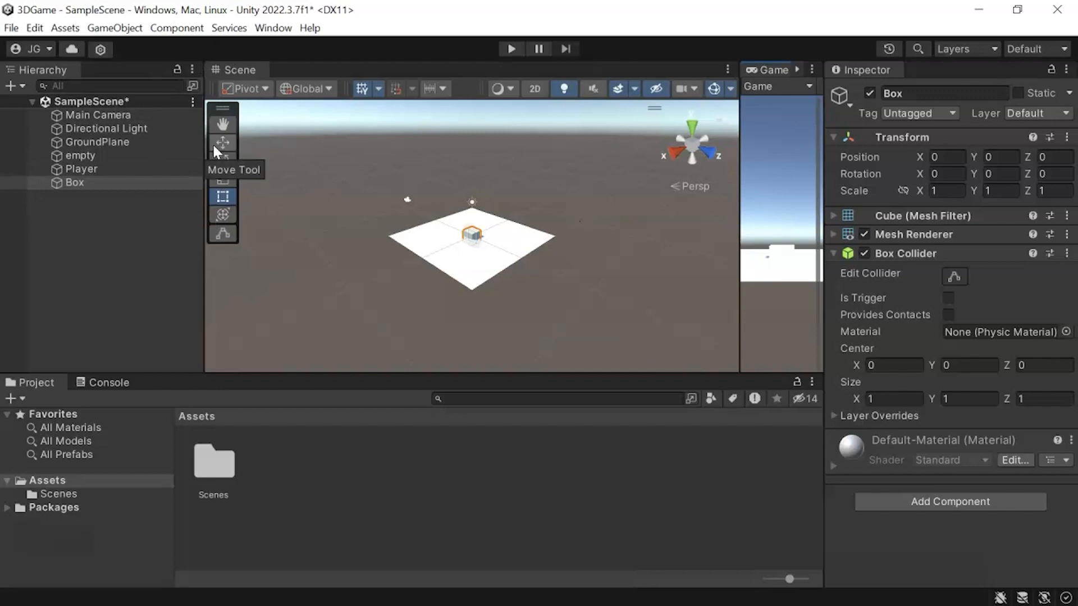
# Cycle the Box's gizmo through the Move, Rotate and Scale tools several times, leaving the Move tool active.
pyautogui.press('w')
pyautogui.press('e')
pyautogui.press('w')
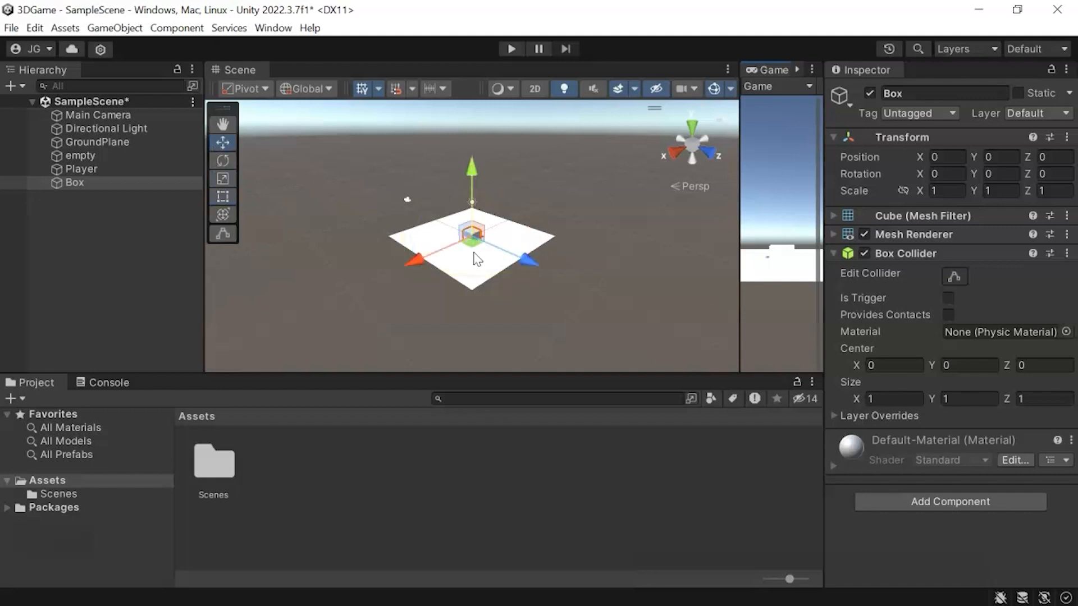
pyautogui.press('e')
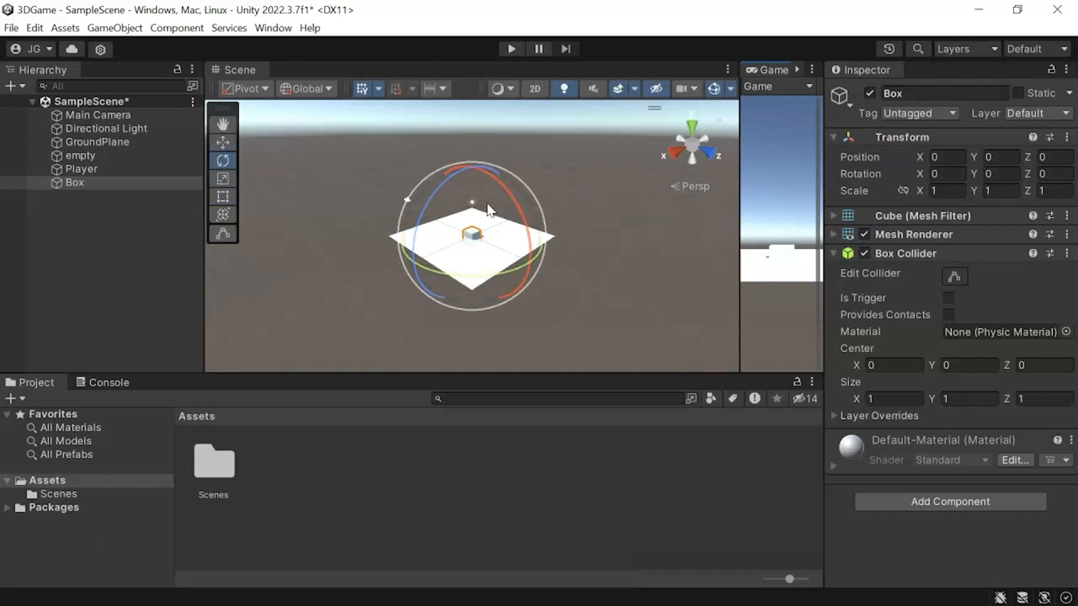
pyautogui.press('r')
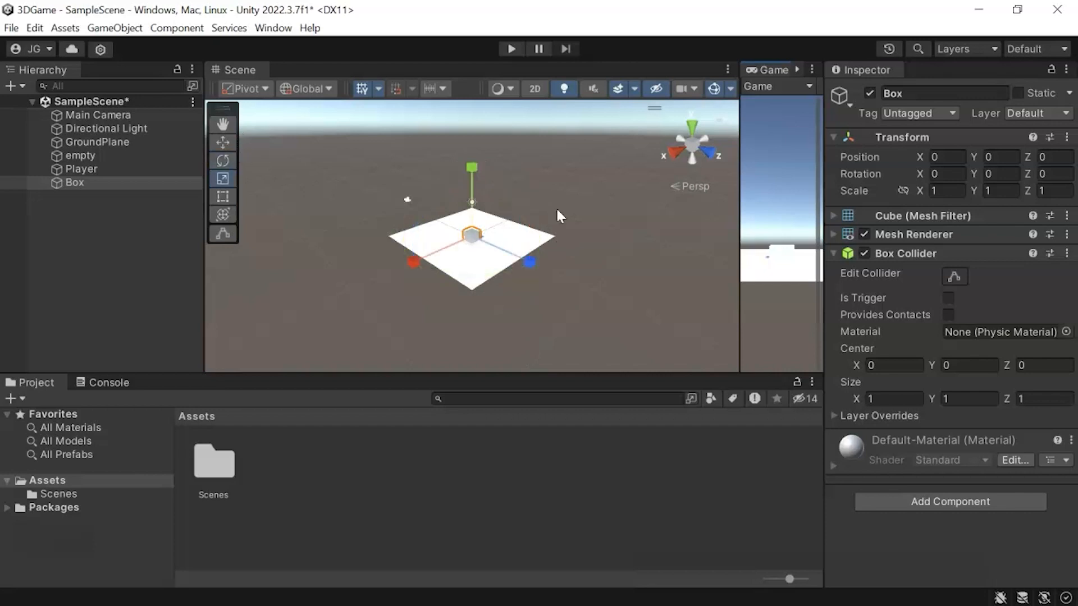
pyautogui.press('w')
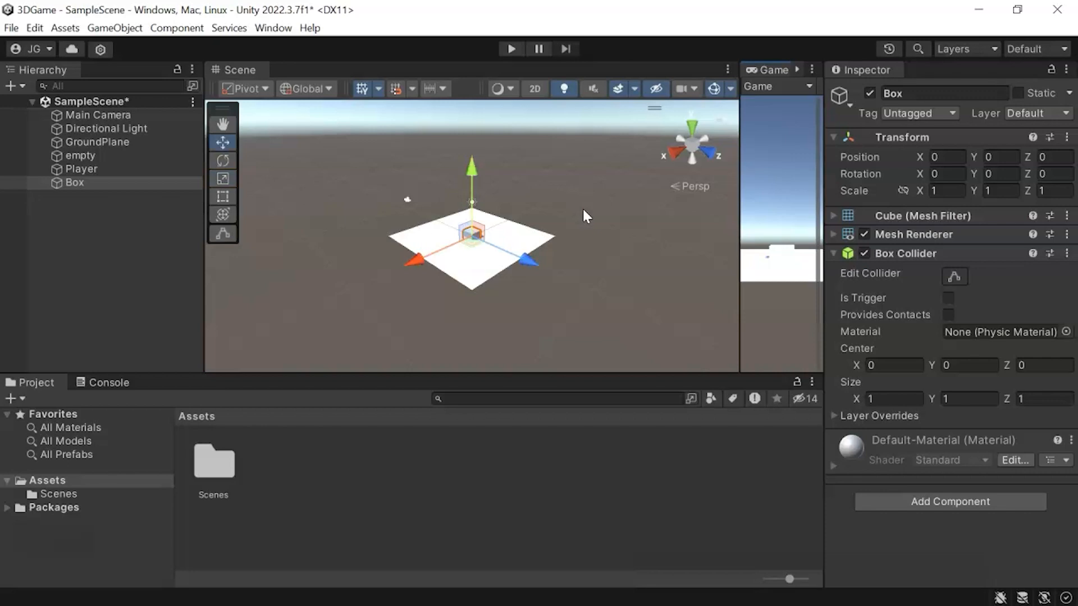
pyautogui.press('e')
pyautogui.press('r')
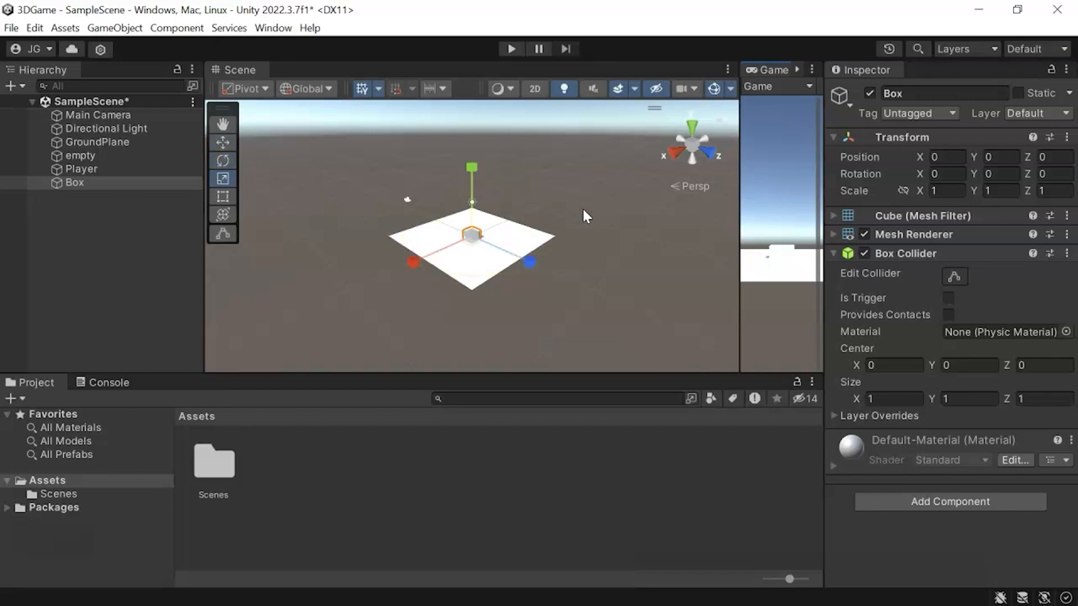
pyautogui.press('w')
pyautogui.press('e')
pyautogui.press('r')
pyautogui.press('w')
pyautogui.moveTo(510, 248); pyautogui.dragTo(478, 253, button='middle')
pyautogui.click(223, 161)
pyautogui.press('w')
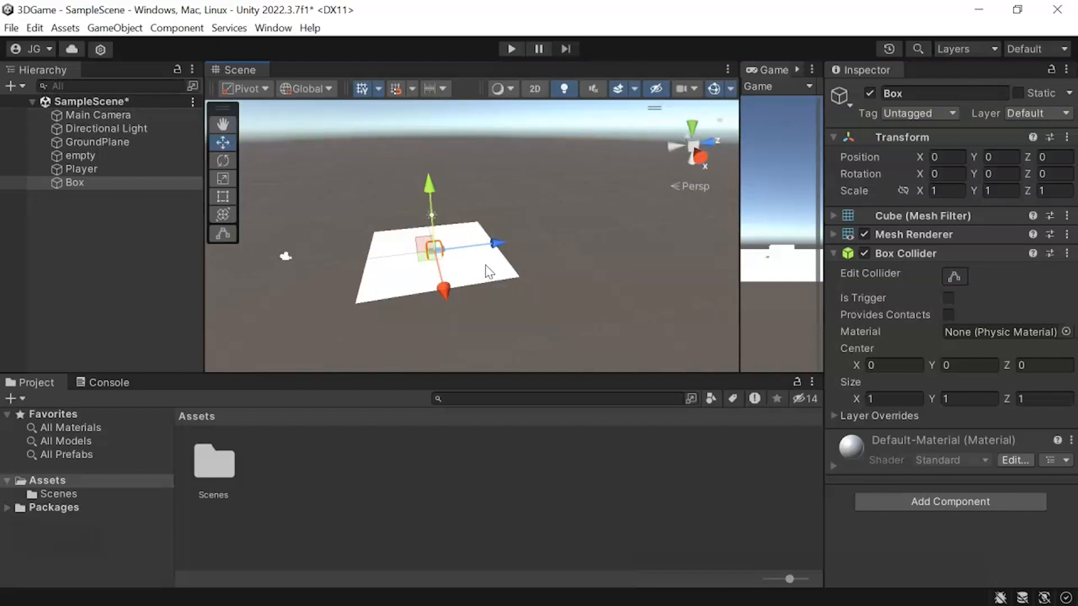
# Pan and orbit the Scene view around the ground plane and the Box.
pyautogui.moveTo(466, 273); pyautogui.dragTo(730, 274, button='middle')
pyautogui.moveTo(831, 272); pyautogui.dragTo(556, 277, button='middle')
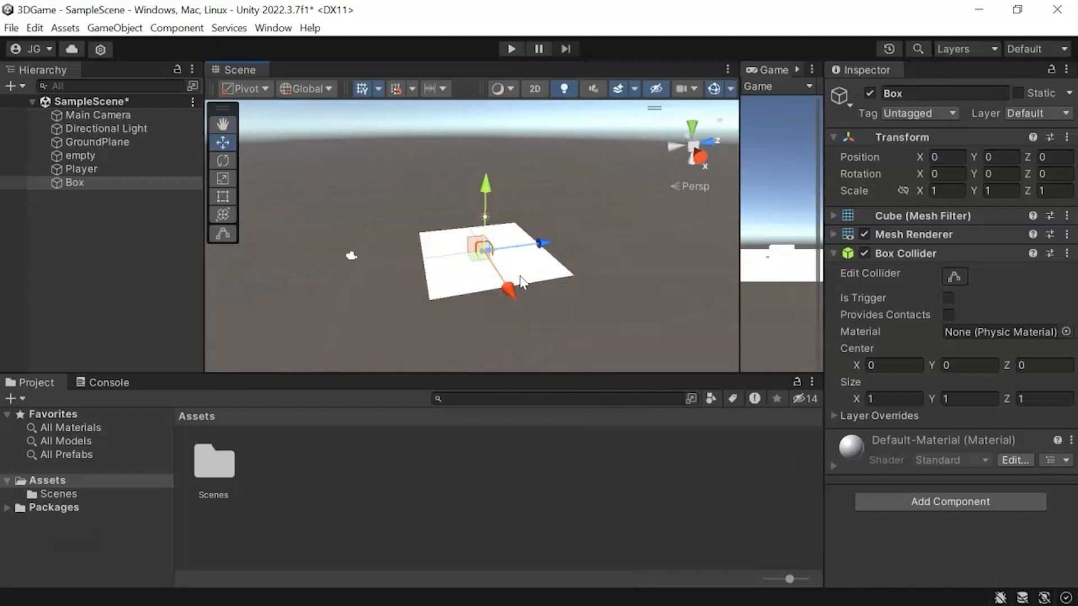
pyautogui.moveTo(596, 284); pyautogui.dragTo(569, 265, button='middle')
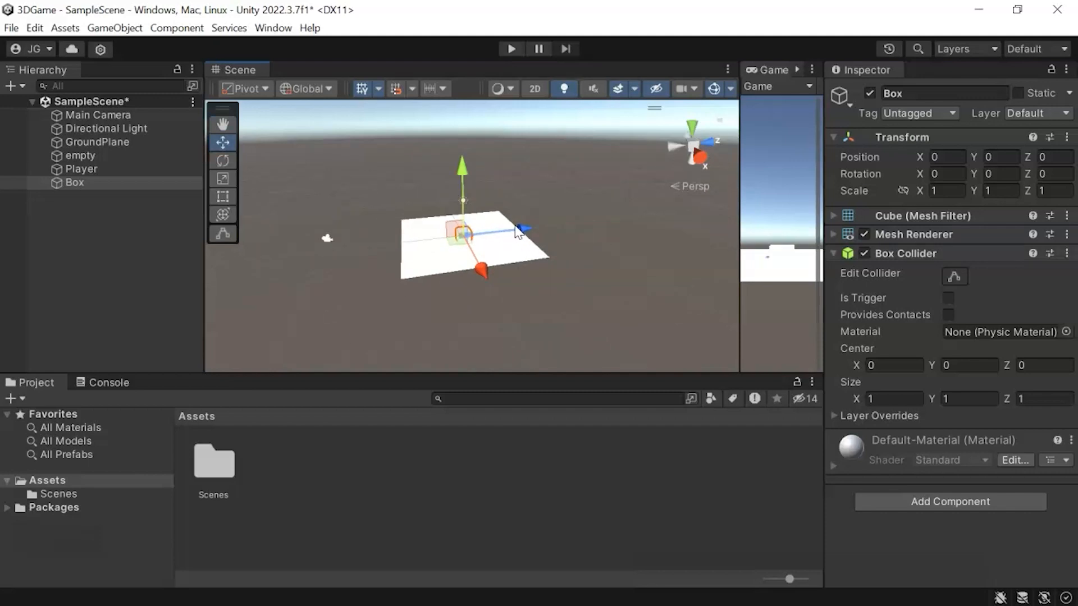
pyautogui.moveTo(514, 234); pyautogui.dragTo(503, 238, button='middle')
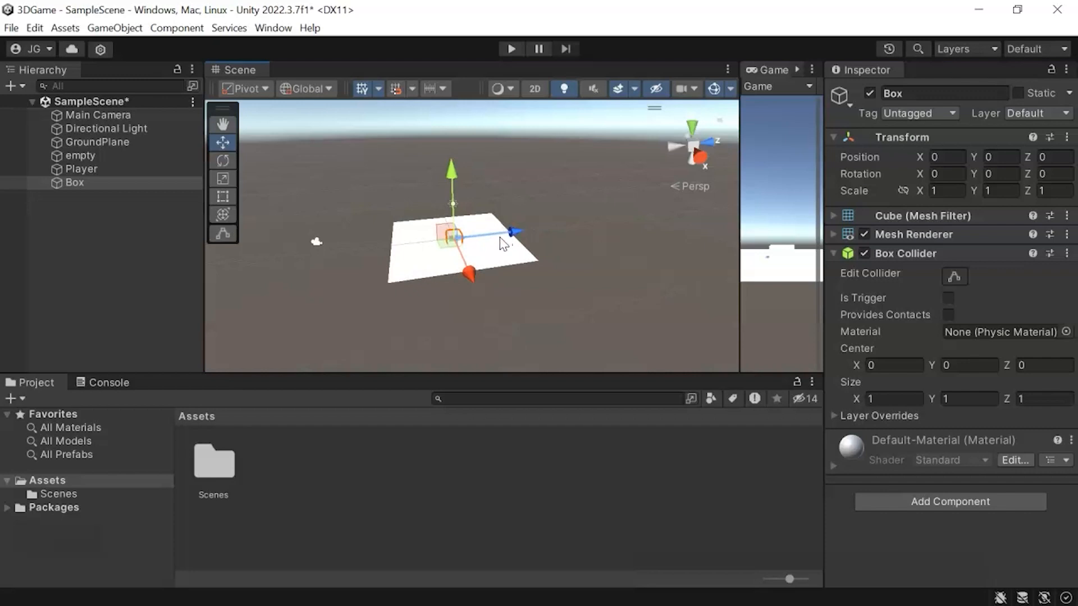
pyautogui.keyDown('alt'); pyautogui.moveTo(504, 247); pyautogui.dragTo(400, 259); pyautogui.keyUp('alt')
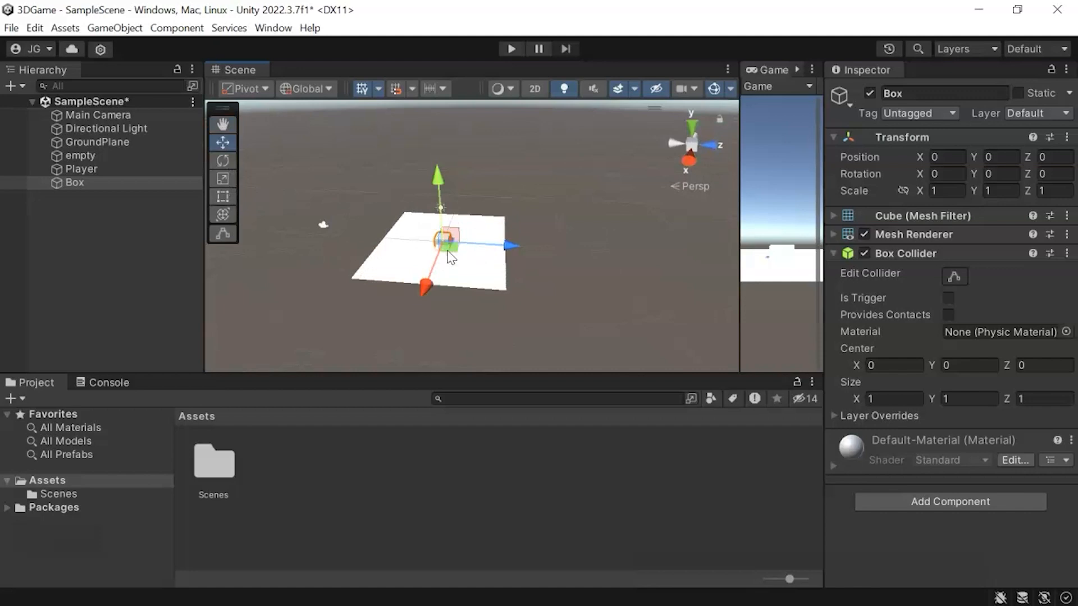
pyautogui.moveTo(621, 238); pyautogui.dragTo(469, 243, button='middle')
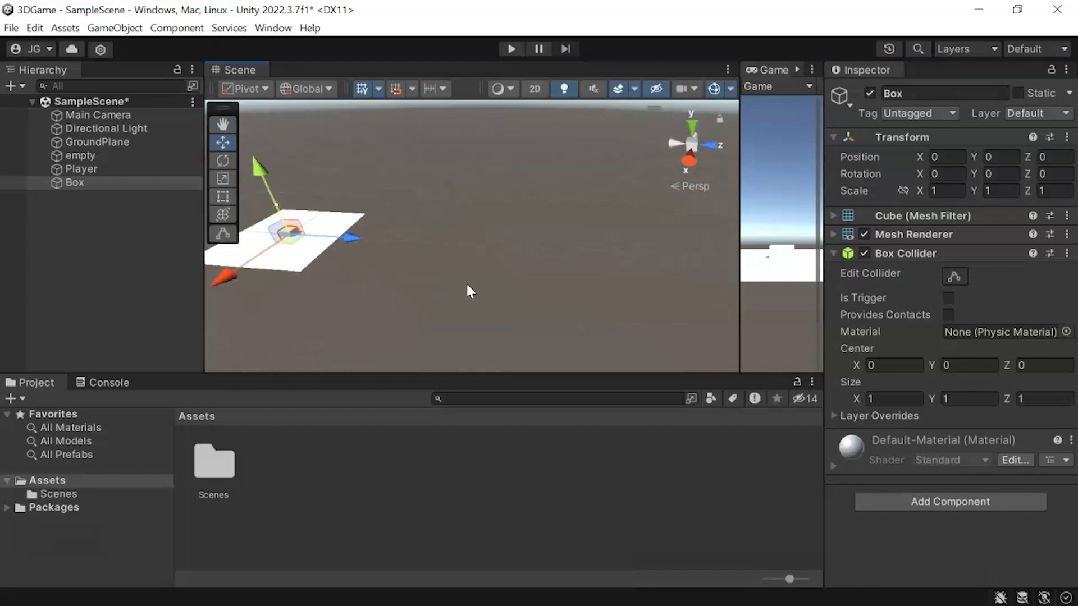
pyautogui.keyDown('alt'); pyautogui.moveTo(470, 220); pyautogui.dragTo(495, 229); pyautogui.keyUp('alt')
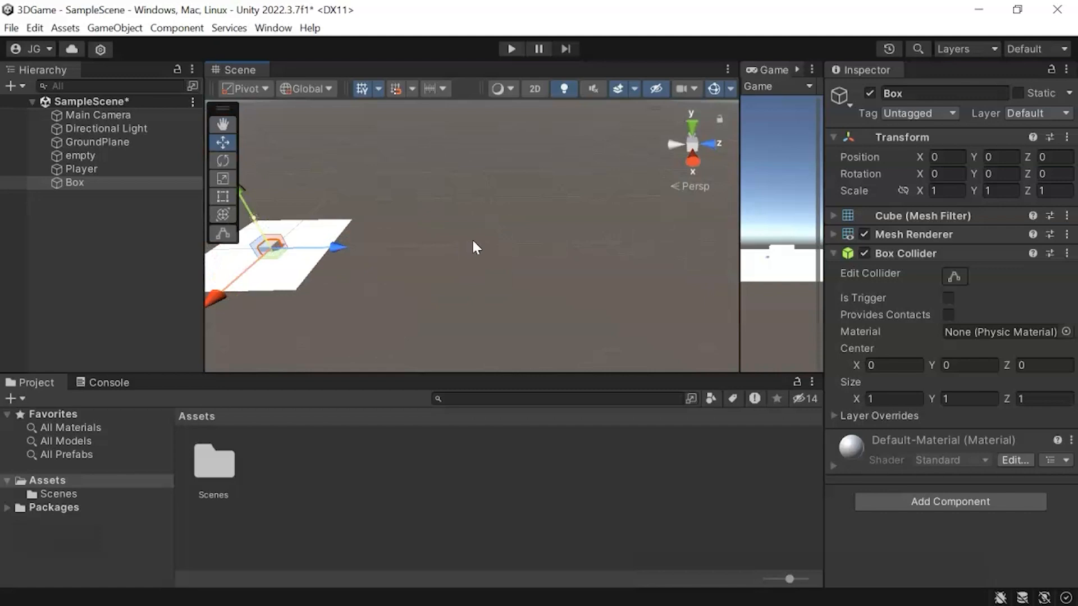
# Zoom the Scene view and look around from the scene camera, moving the view away from the objects.
pyautogui.keyDown('alt'); pyautogui.moveTo(491, 237); pyautogui.dragTo(720, 253, button='right'); pyautogui.keyUp('alt')
pyautogui.keyDown('alt'); pyautogui.moveTo(103, 279); pyautogui.dragTo(487, 290, button='right'); pyautogui.keyUp('alt')
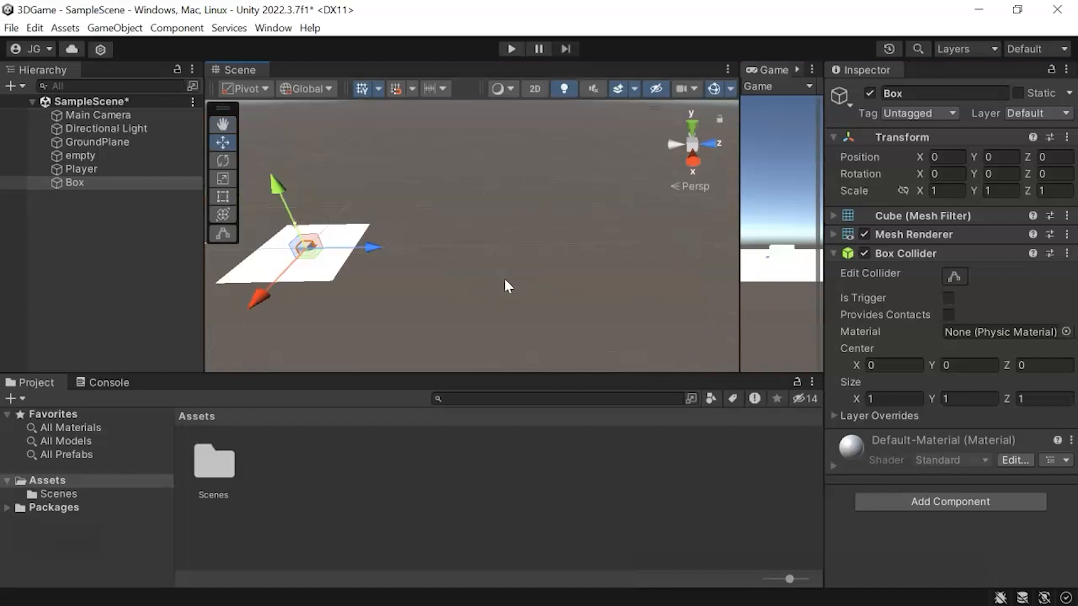
pyautogui.moveTo(506, 279); pyautogui.dragTo(532, 306, button='right')
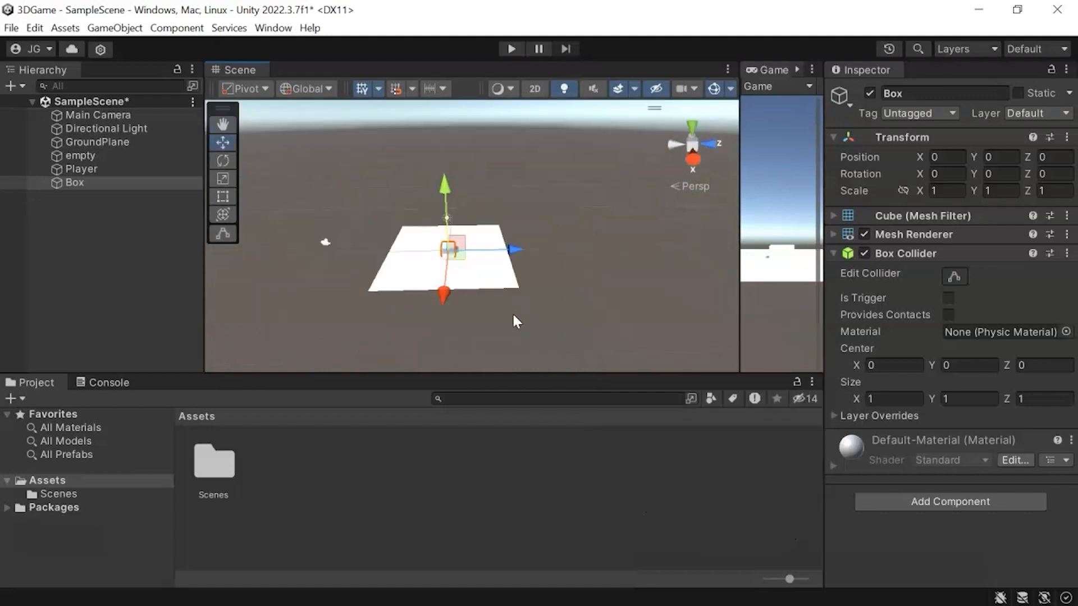
pyautogui.moveTo(633, 303); pyautogui.dragTo(409, 260, button='middle')
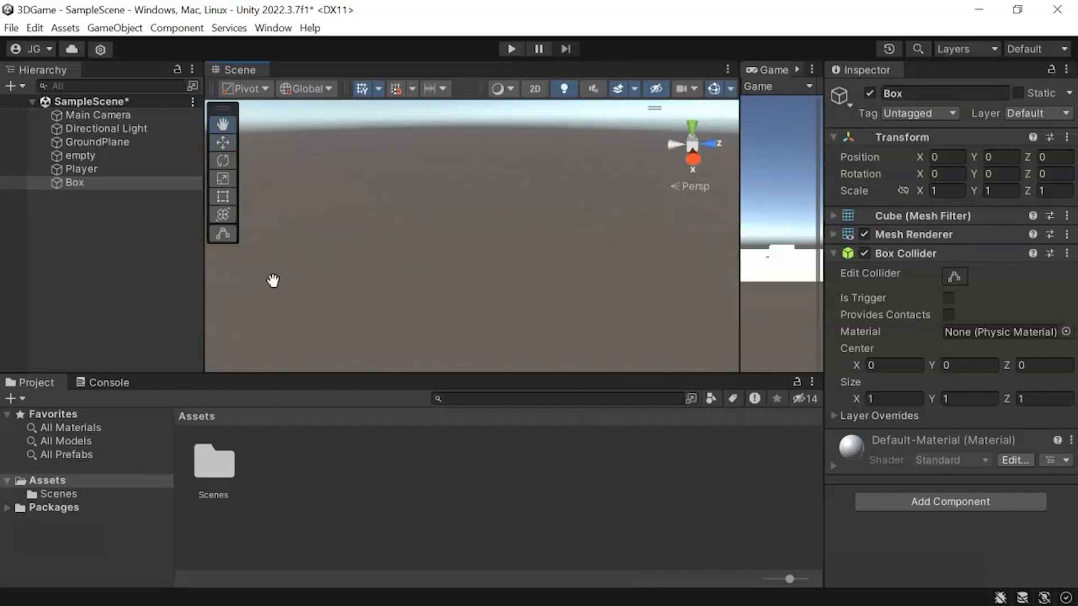
pyautogui.moveTo(561, 264); pyautogui.dragTo(630, 244, button='right')
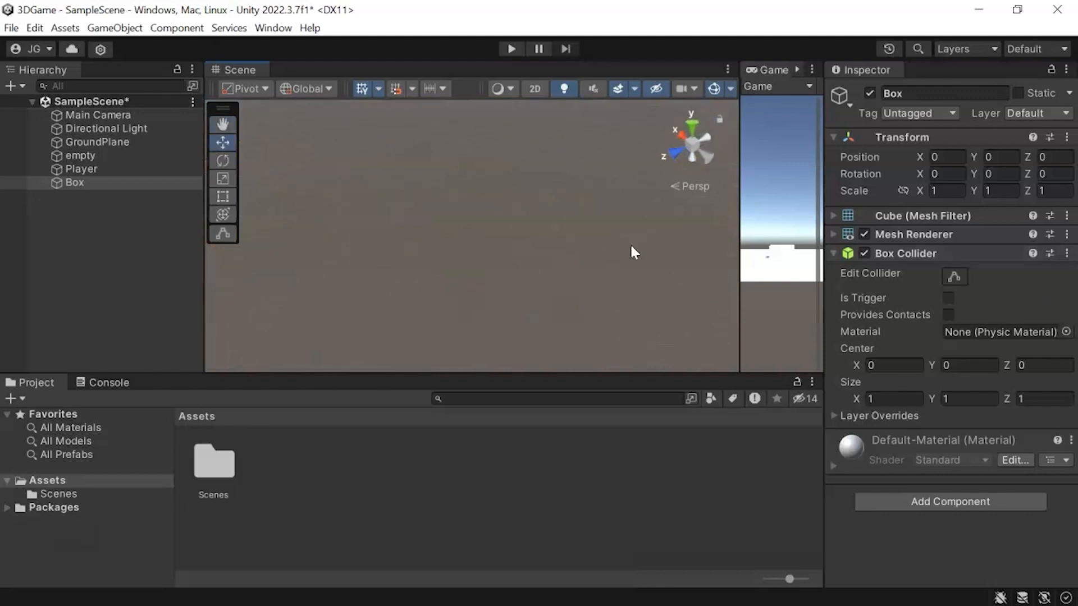
pyautogui.moveTo(604, 284); pyautogui.dragTo(188, 309, button='right')
pyautogui.moveTo(618, 273); pyautogui.dragTo(538, 294, button='middle')
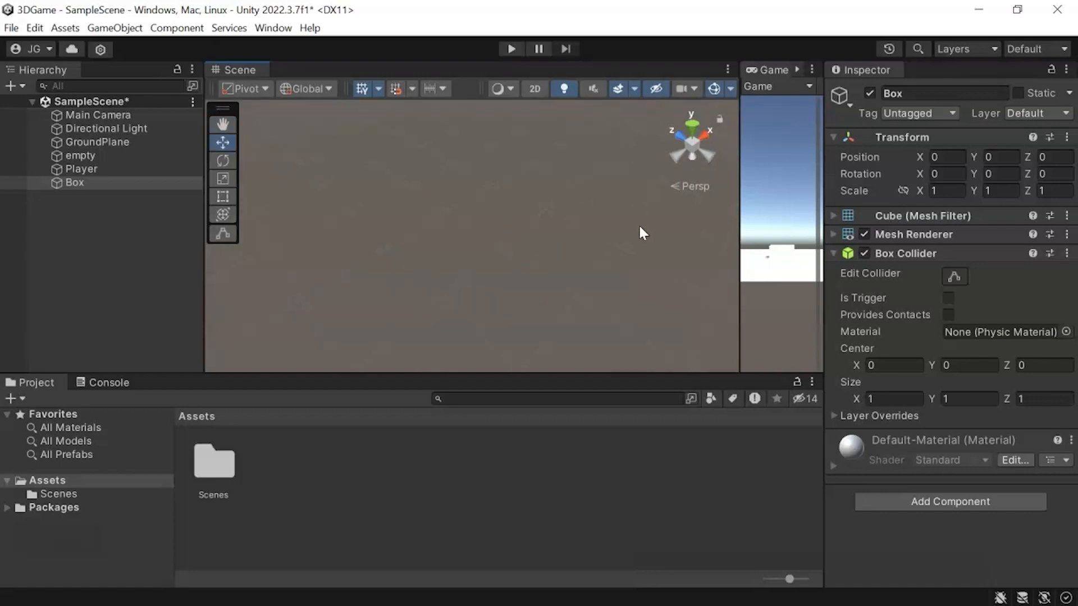
# Frame the Box in the Scene view and inspect it from different angles and distances.
pyautogui.click(81, 183)
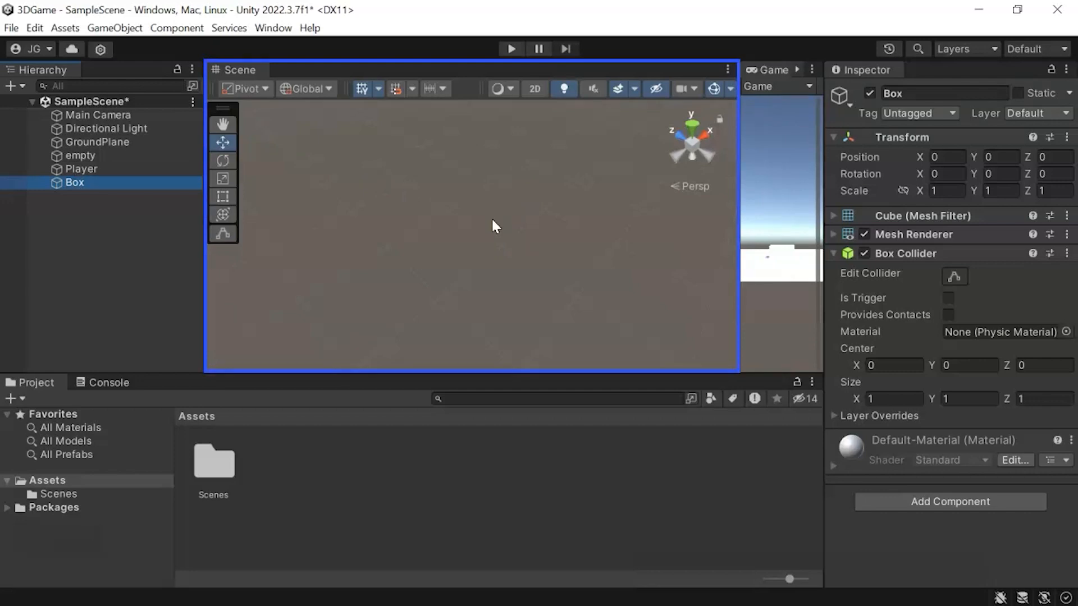
pyautogui.press('f')
pyautogui.scroll(-8, 472, 213)
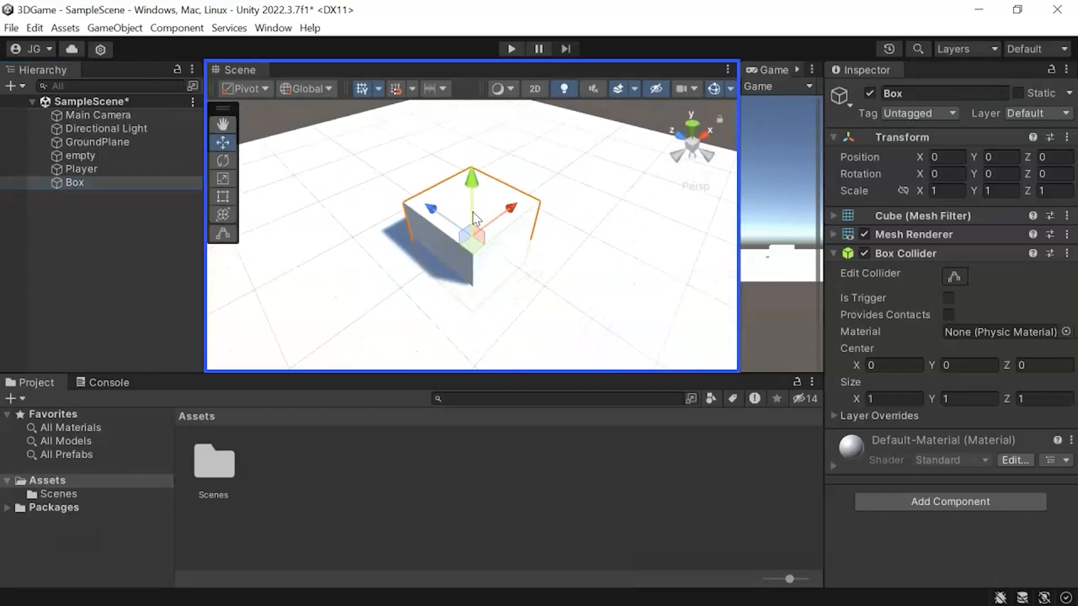
pyautogui.keyDown('alt'); pyautogui.moveTo(597, 273); pyautogui.dragTo(664, 225); pyautogui.keyUp('alt')
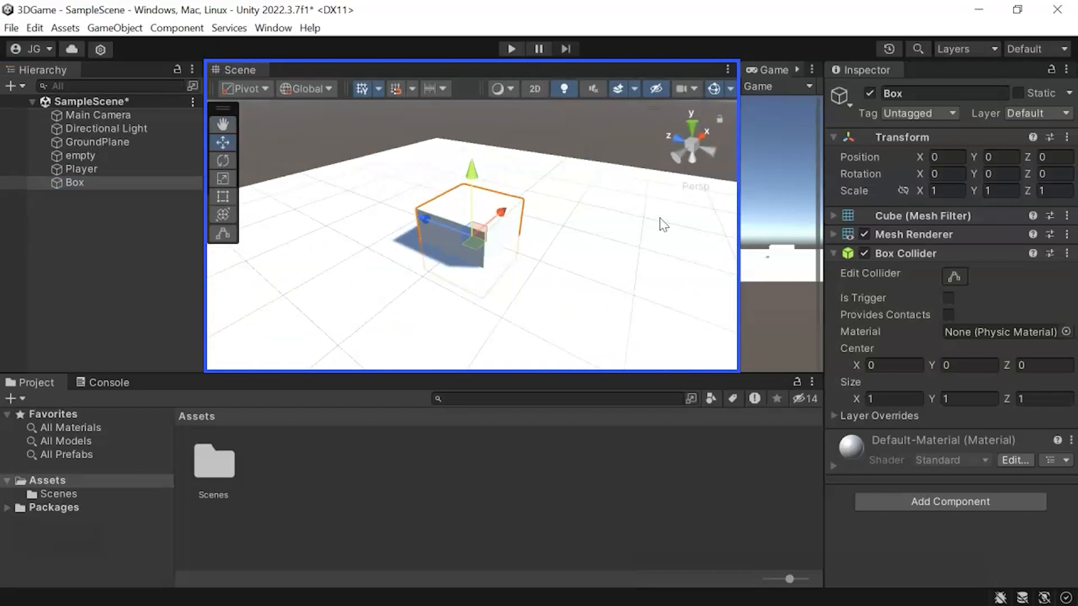
pyautogui.scroll(-4, 544, 203)
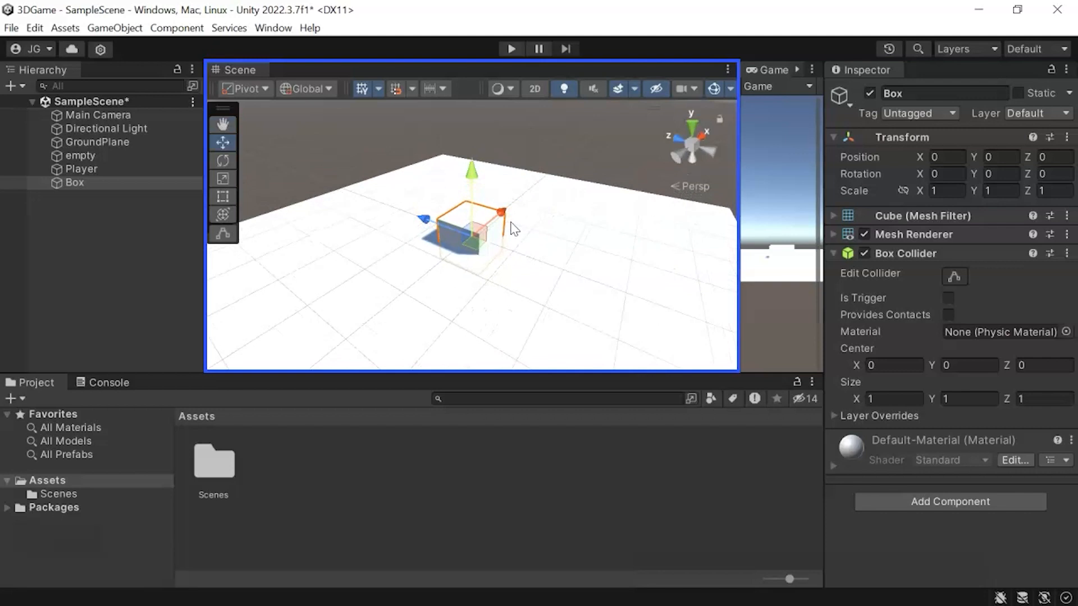
pyautogui.scroll(5, 514, 228)
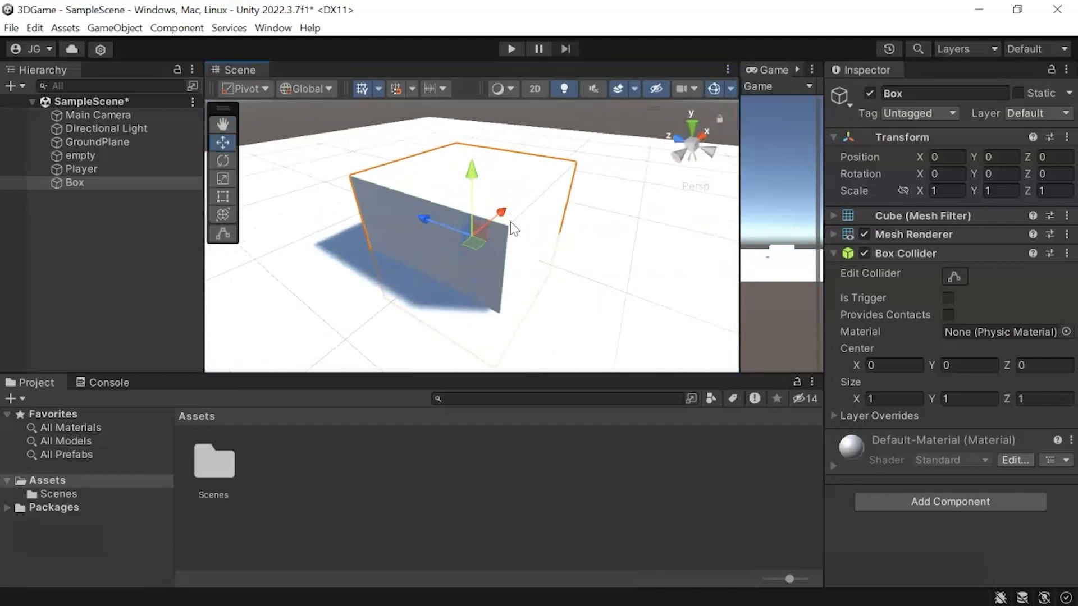
pyautogui.scroll(-5, 514, 227)
# Frame the GroundPlane, Player, Directional Light and Main Camera one after another in the Scene view.
pyautogui.click(95, 144)
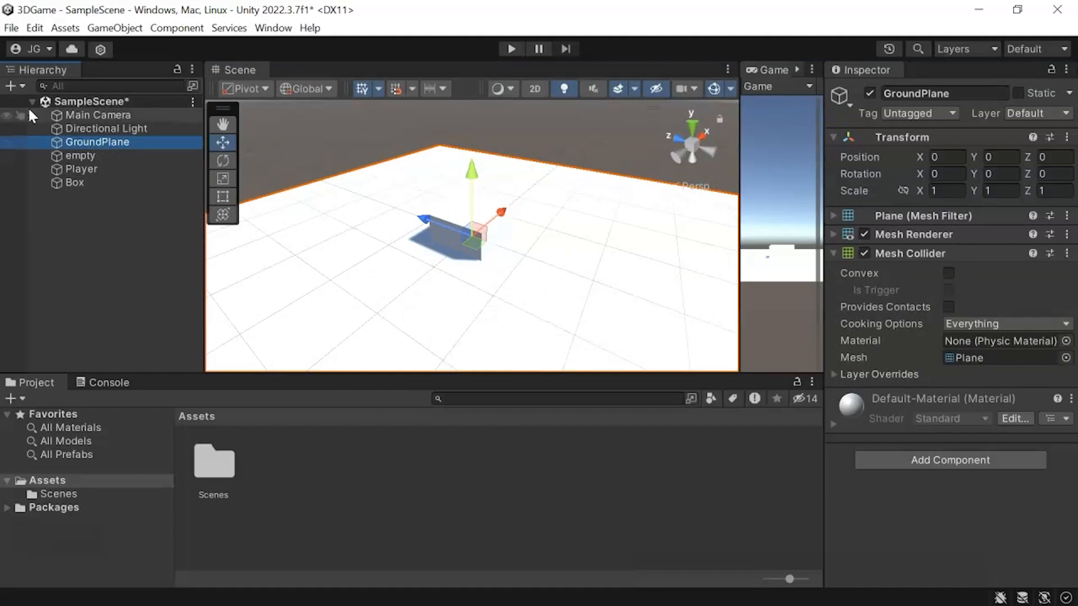
pyautogui.doubleClick(99, 141)
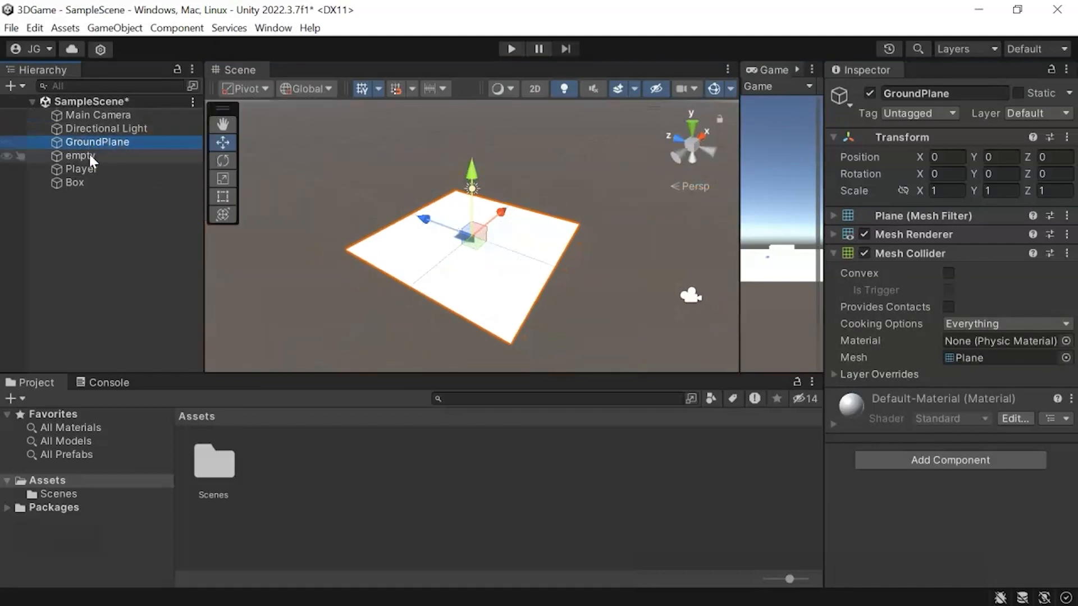
pyautogui.click(91, 169)
pyautogui.doubleClick(93, 170)
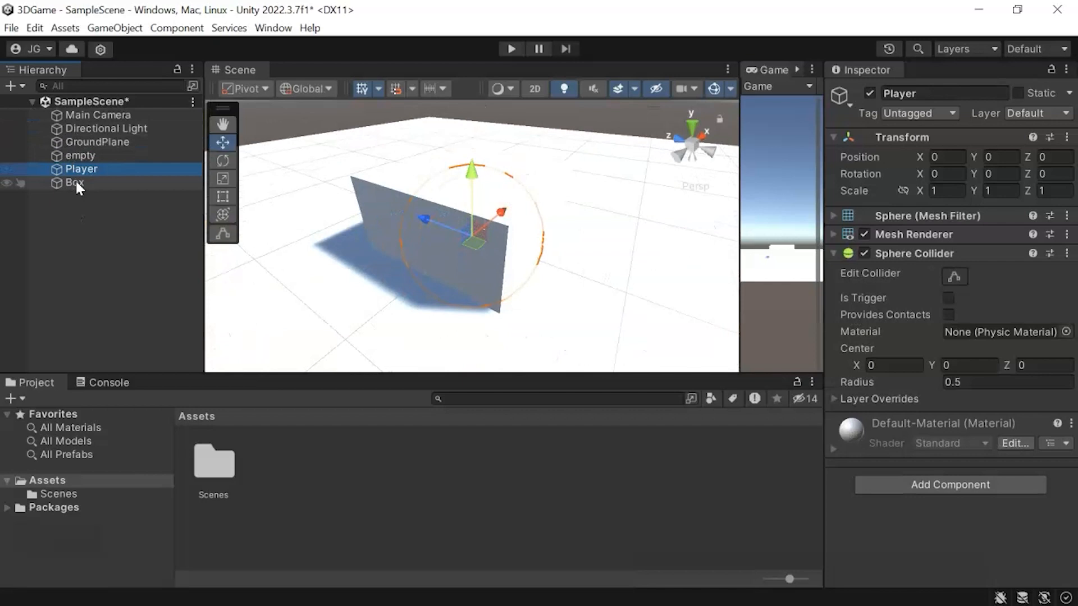
pyautogui.click(86, 182)
pyautogui.doubleClick(90, 142)
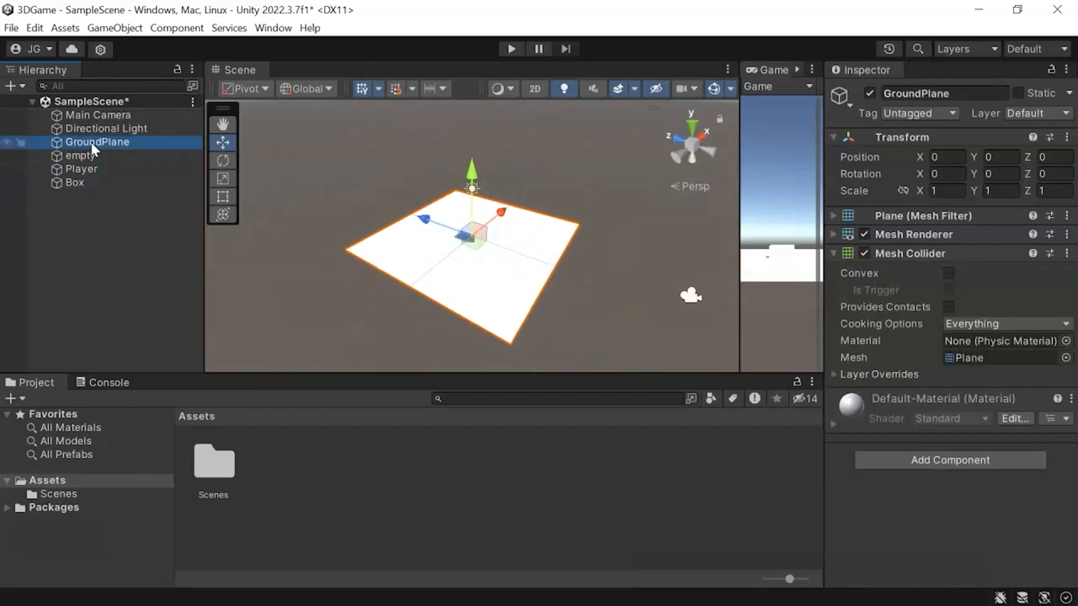
pyautogui.doubleClick(99, 130)
pyautogui.doubleClick(98, 115)
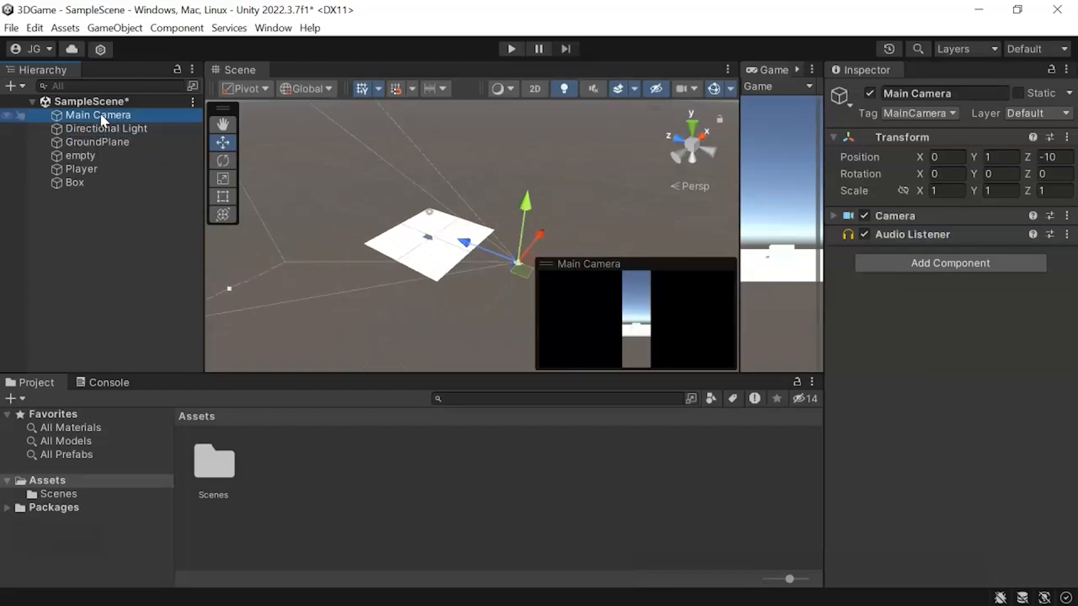
# Frame the Player sphere in the Scene view and orbit around it.
pyautogui.doubleClick(81, 169)
pyautogui.keyDown('alt'); pyautogui.moveTo(458, 348); pyautogui.dragTo(573, 355); pyautogui.keyUp('alt')
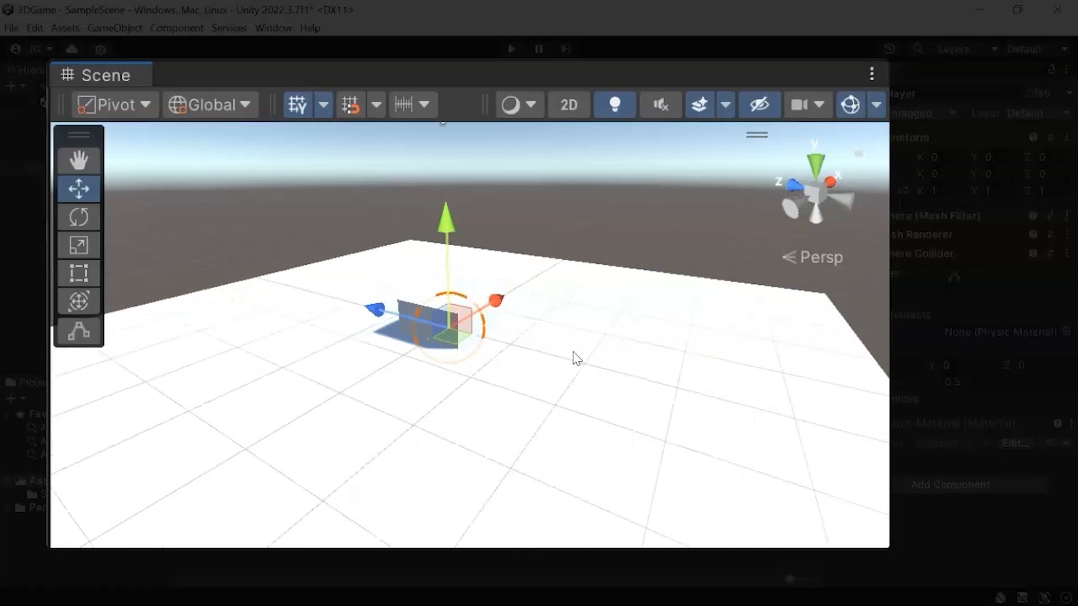
pyautogui.keyDown('alt'); pyautogui.moveTo(613, 309); pyautogui.dragTo(465, 341); pyautogui.keyUp('alt')
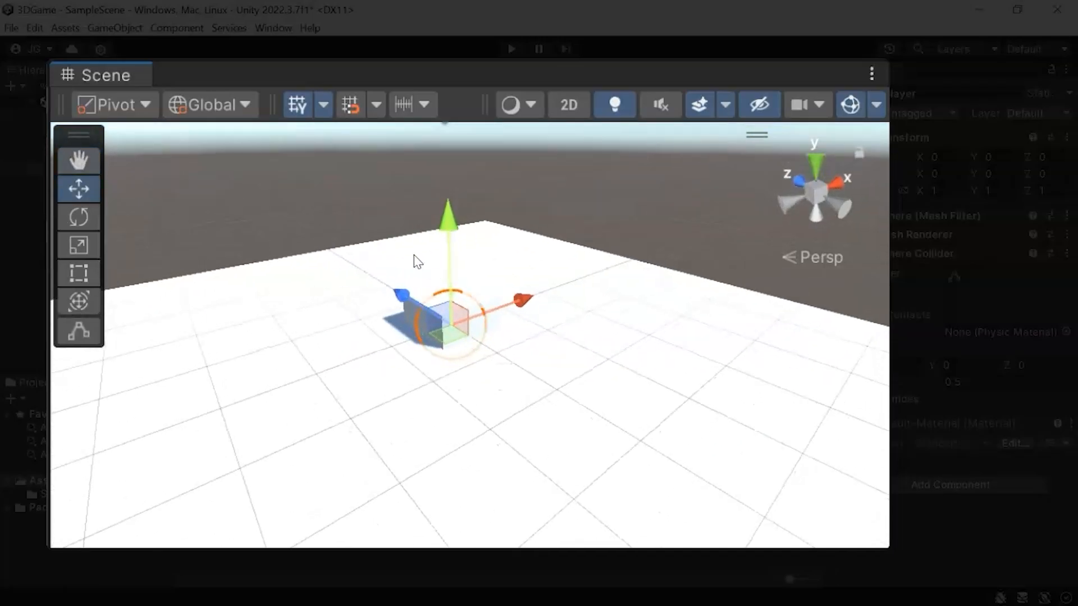
# Hide the Scene view grid to see the ground plane without it, and show the grid again.
pyautogui.click(297, 104)
pyautogui.scroll(-8, 550, 401)
pyautogui.moveTo(425, 432); pyautogui.dragTo(484, 409, button='middle')
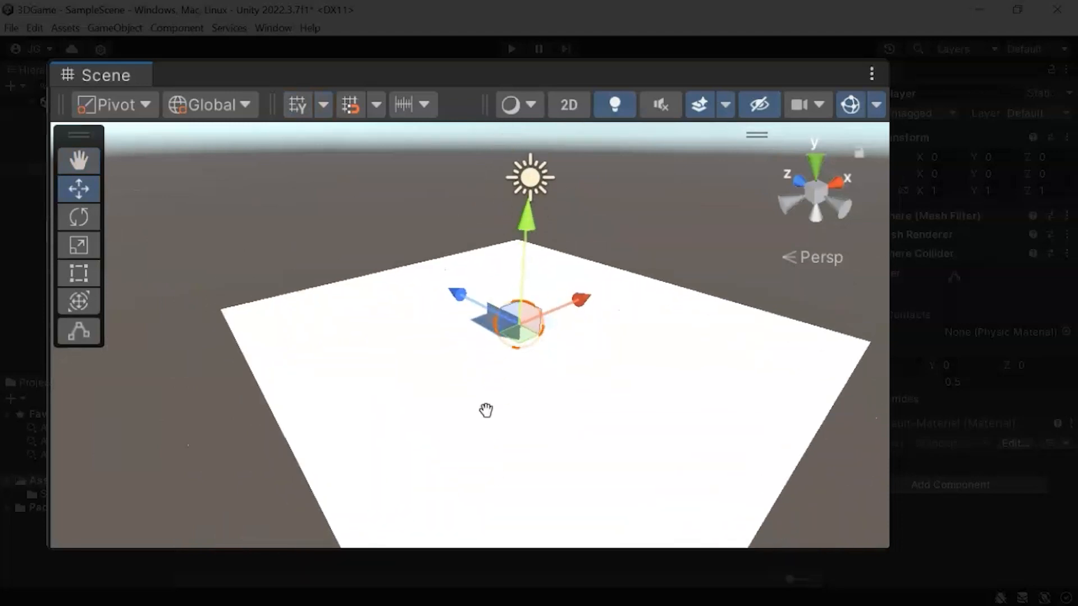
pyautogui.click(298, 105)
# Examine the grid over the ground plane from several angles and distances.
pyautogui.moveTo(441, 296); pyautogui.dragTo(426, 339, button='middle')
pyautogui.scroll(-2, 443, 358)
pyautogui.keyDown('alt'); pyautogui.moveTo(755, 441); pyautogui.dragTo(546, 335); pyautogui.keyUp('alt')
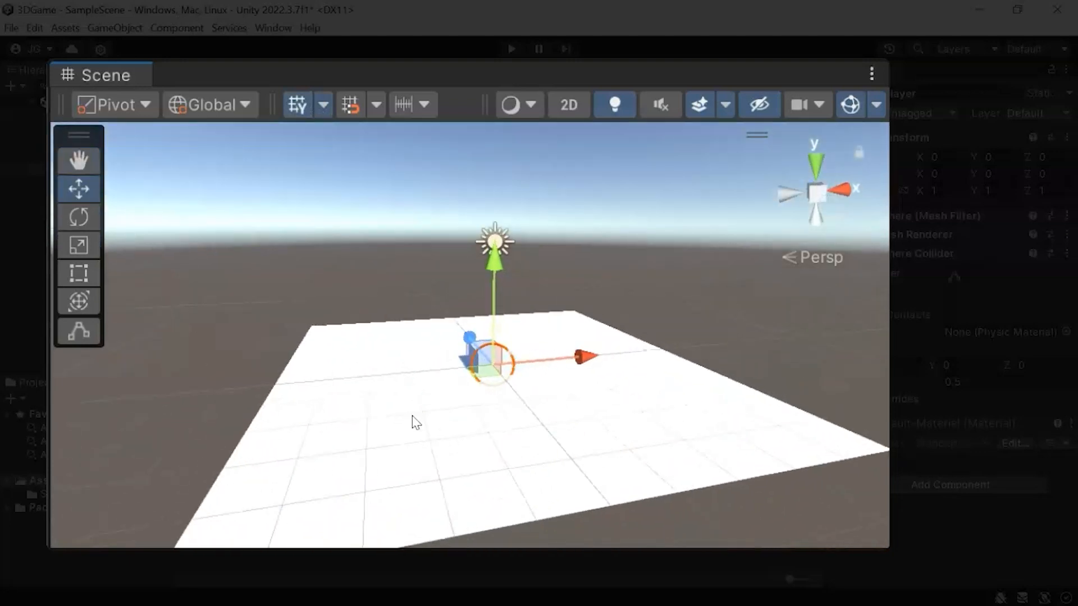
pyautogui.scroll(2, 451, 435)
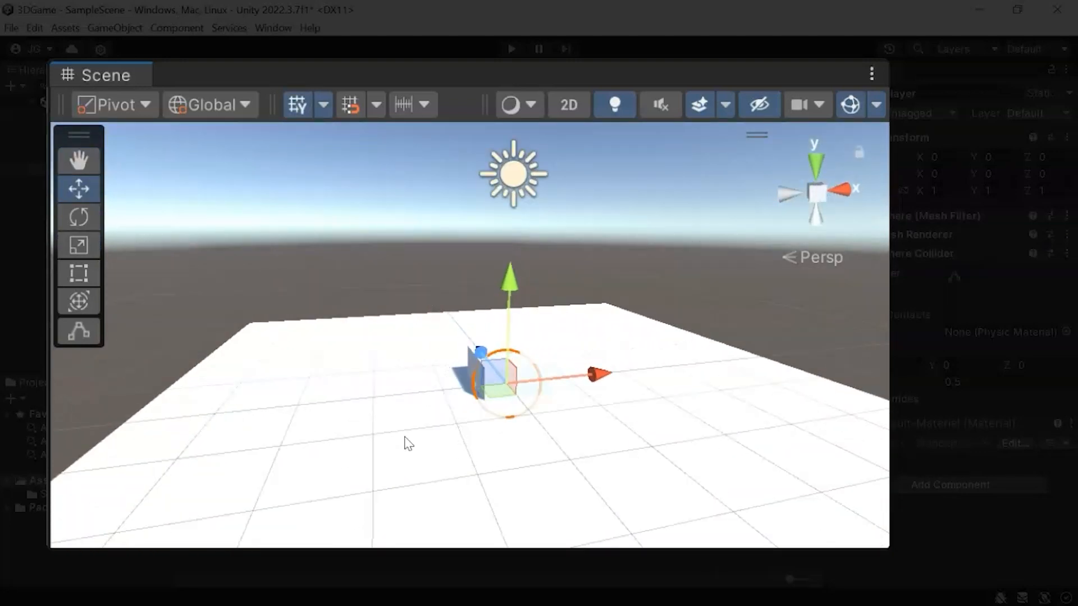
pyautogui.moveTo(606, 412); pyautogui.dragTo(535, 407, button='middle')
pyautogui.keyDown('alt'); pyautogui.moveTo(323, 298); pyautogui.dragTo(691, 414); pyautogui.keyUp('alt')
pyautogui.moveTo(690, 418); pyautogui.dragTo(619, 409, button='middle')
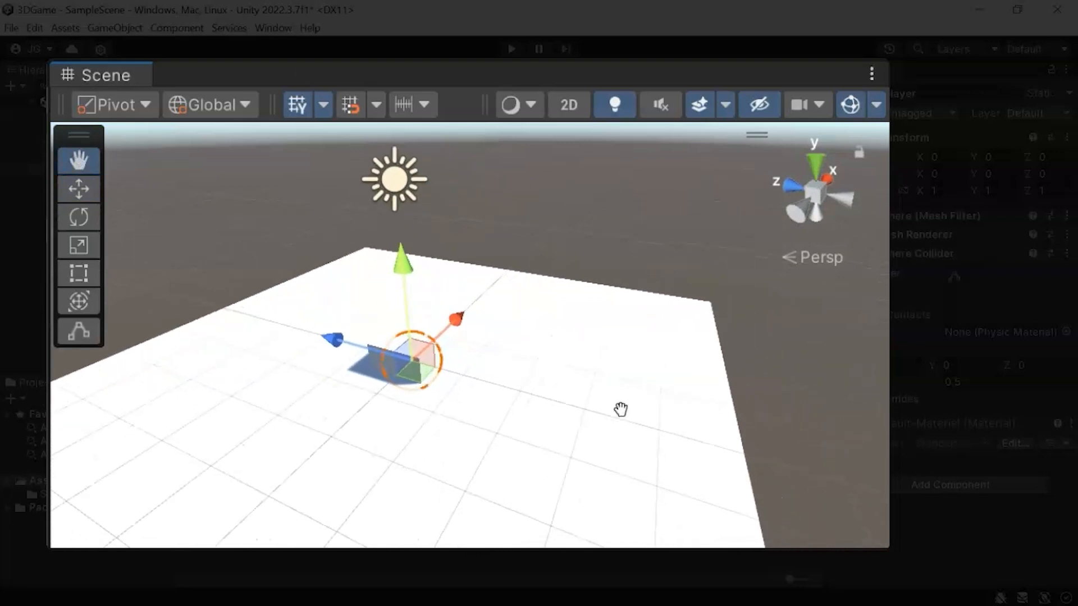
pyautogui.scroll(-1, 619, 399)
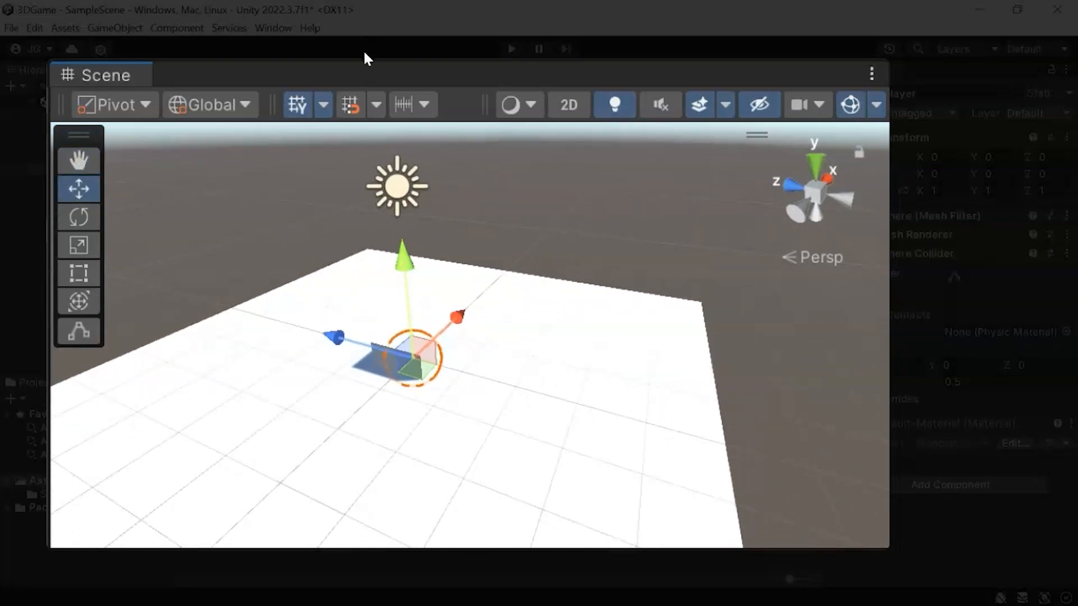
# Try the X and Z grid planes in the Scene view, and set the grid plane back to Y.
pyautogui.click(324, 104)
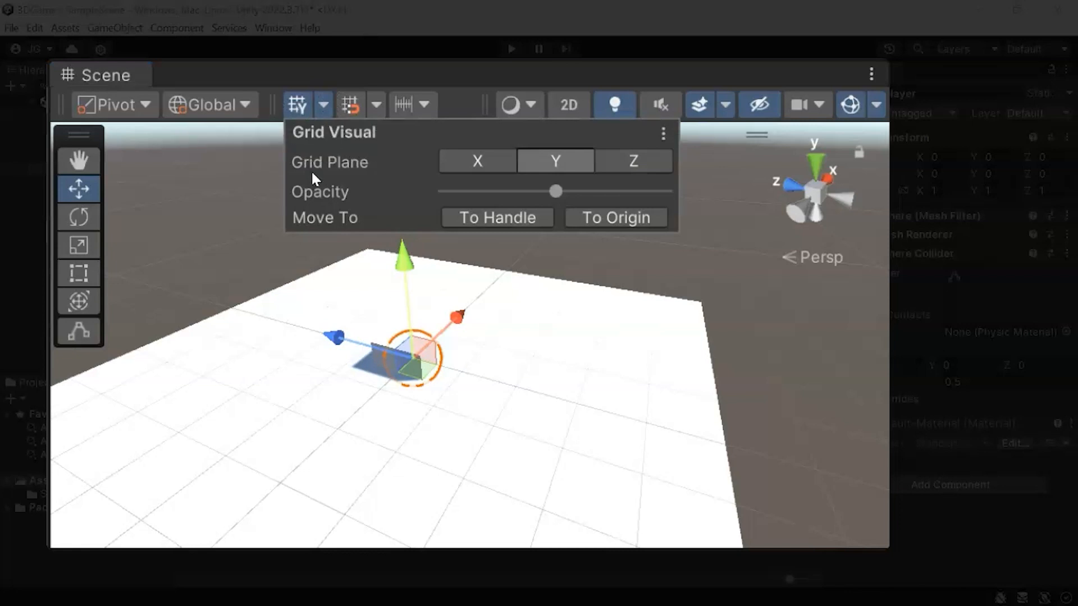
pyautogui.click(478, 162)
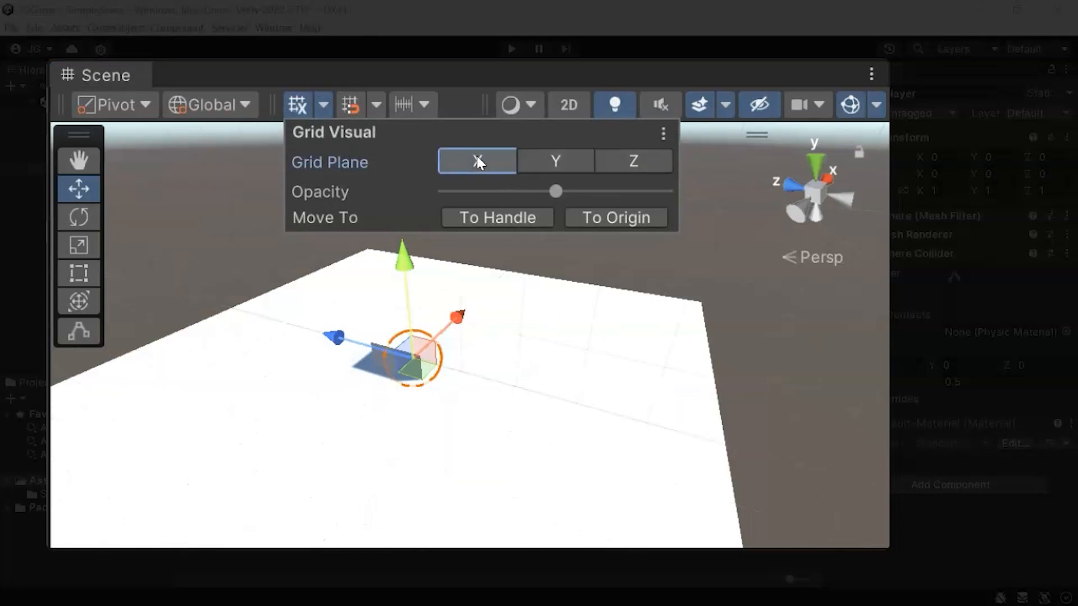
pyautogui.scroll(-5, 529, 448)
pyautogui.keyDown('alt'); pyautogui.moveTo(569, 450); pyautogui.dragTo(491, 354); pyautogui.keyUp('alt')
pyautogui.click(324, 106)
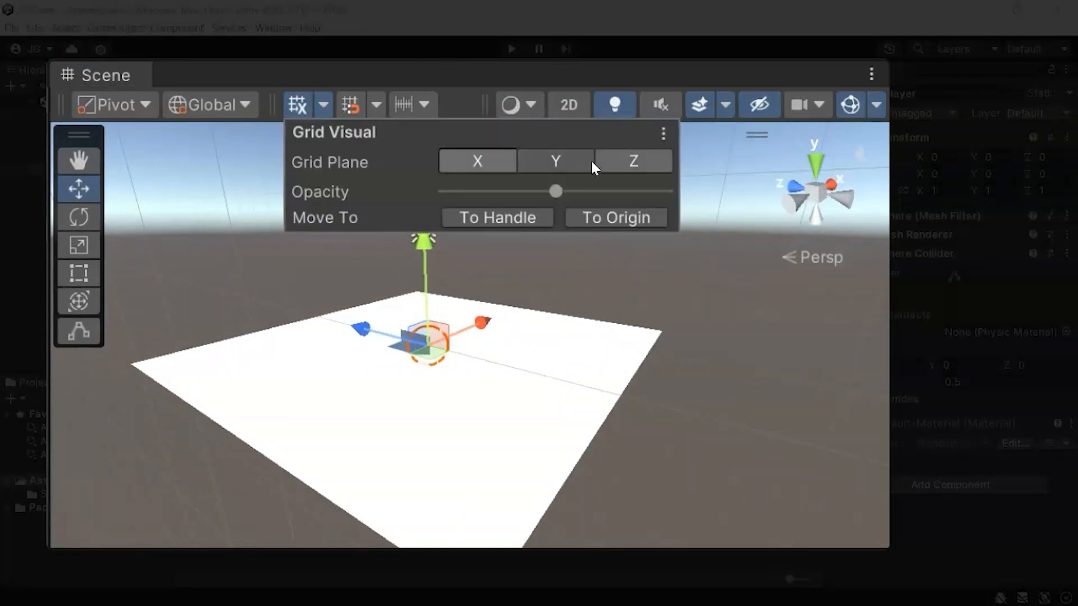
pyautogui.click(637, 162)
pyautogui.scroll(-2, 483, 342)
pyautogui.keyDown('alt'); pyautogui.moveTo(416, 403); pyautogui.dragTo(385, 401); pyautogui.keyUp('alt')
pyautogui.click(323, 106)
pyautogui.click(549, 161)
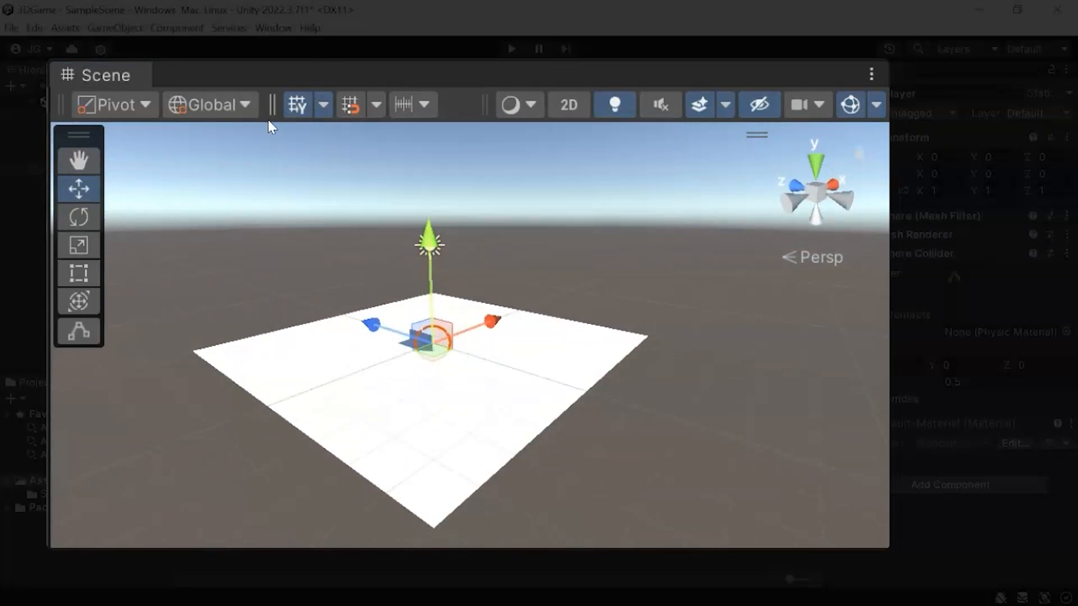
# Check the grid snapping size settings and turn on grid snapping.
pyautogui.click(375, 105)
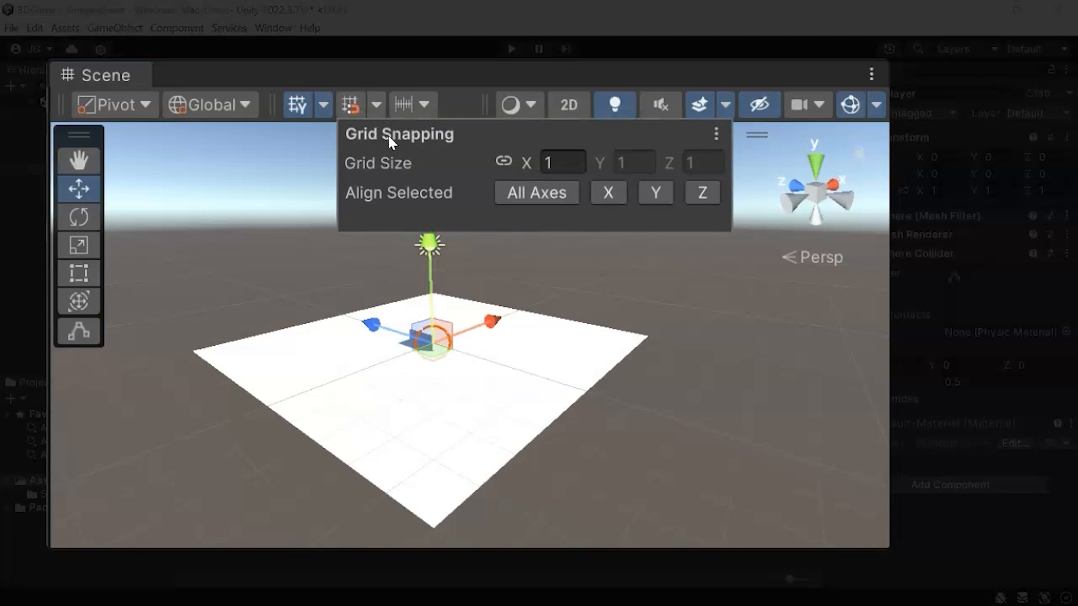
pyautogui.click(353, 107)
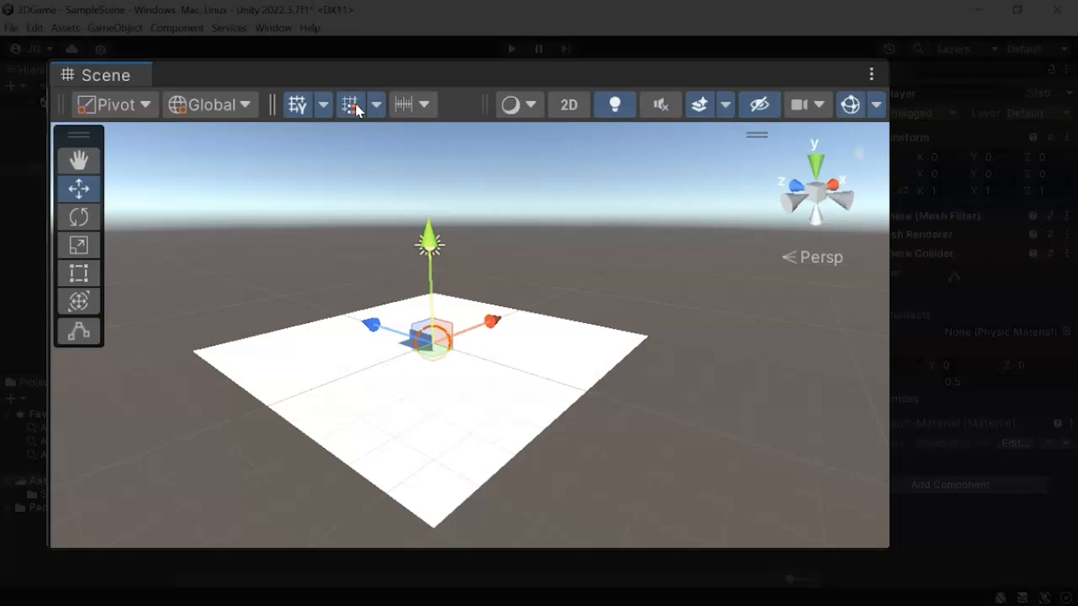
# Switch the tool handle orientation to Local and back to Global.
pyautogui.click(246, 105)
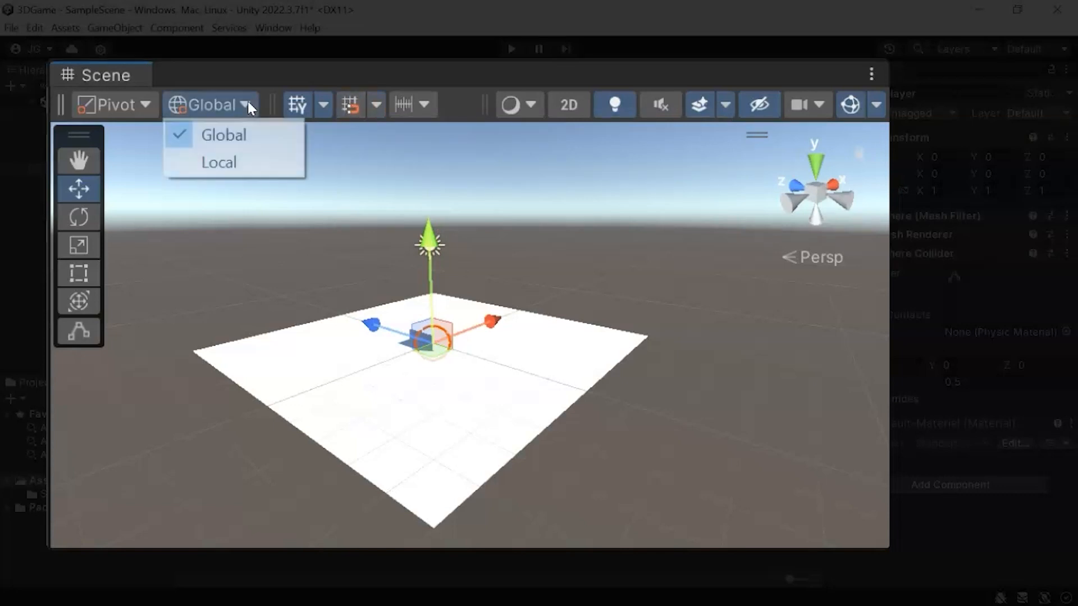
pyautogui.click(227, 163)
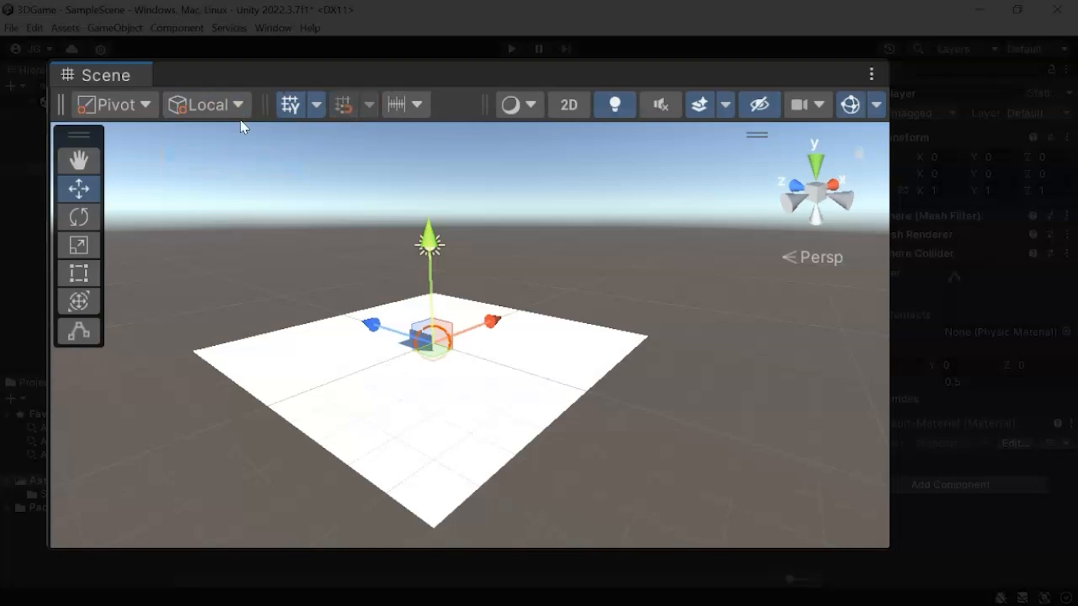
pyautogui.click(213, 112)
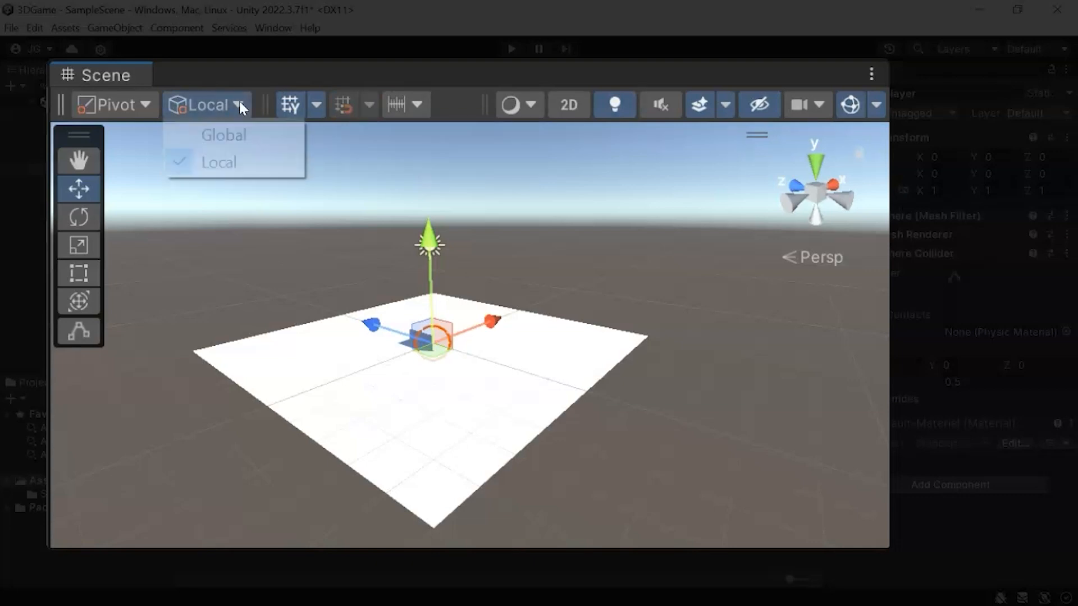
pyautogui.click(236, 136)
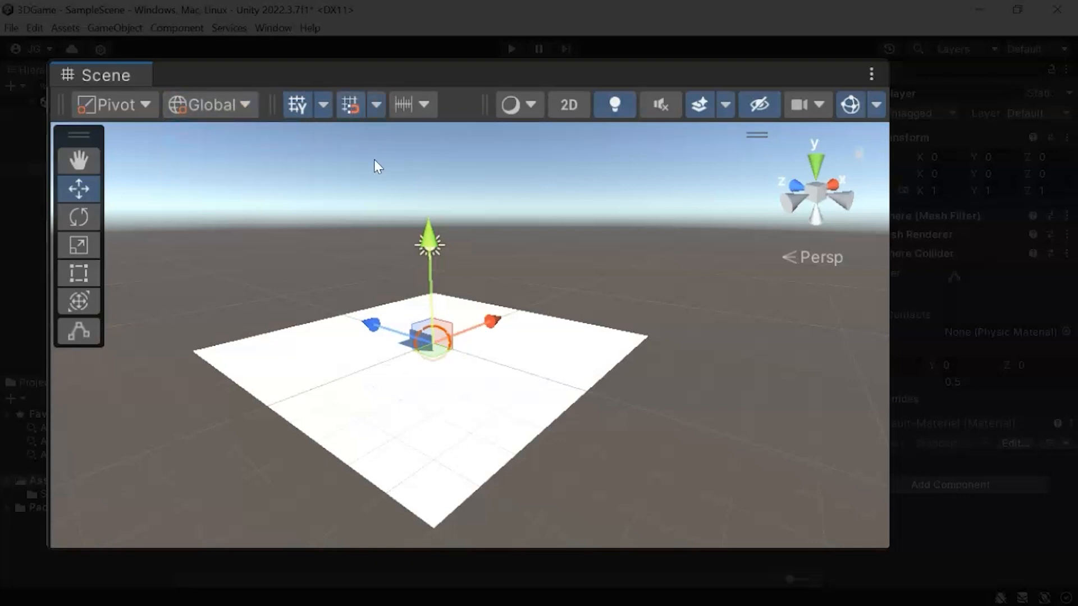
# Move the Box away from the Player along the X axis to X position 2 with grid snapping.
pyautogui.scroll(4, 423, 402)
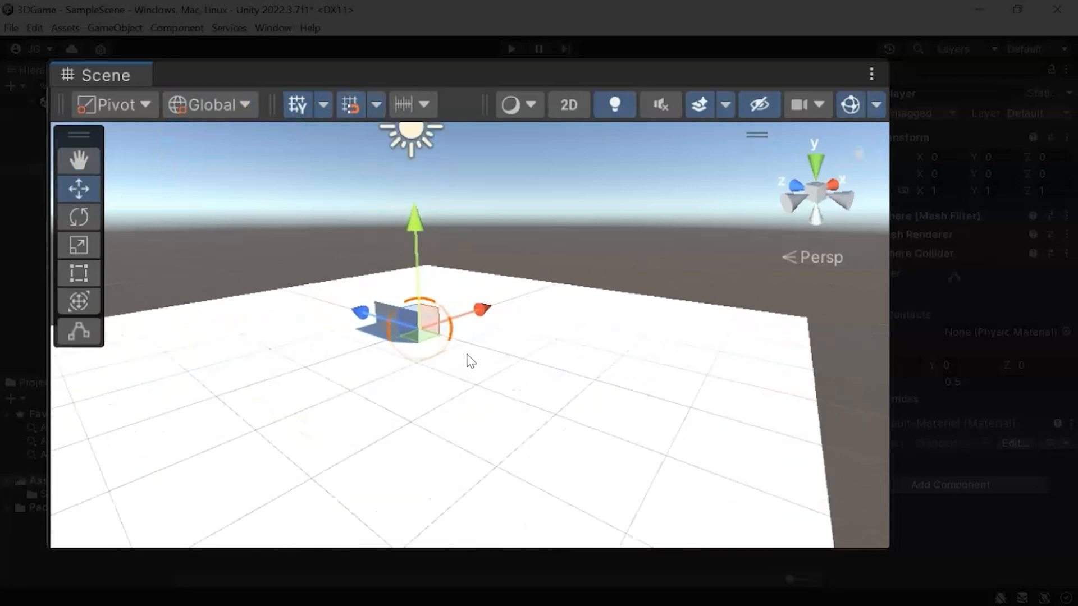
pyautogui.moveTo(467, 355); pyautogui.dragTo(616, 338, button='middle')
pyautogui.keyDown('alt'); pyautogui.moveTo(616, 338); pyautogui.dragTo(660, 281); pyautogui.keyUp('alt')
pyautogui.click(488, 334)
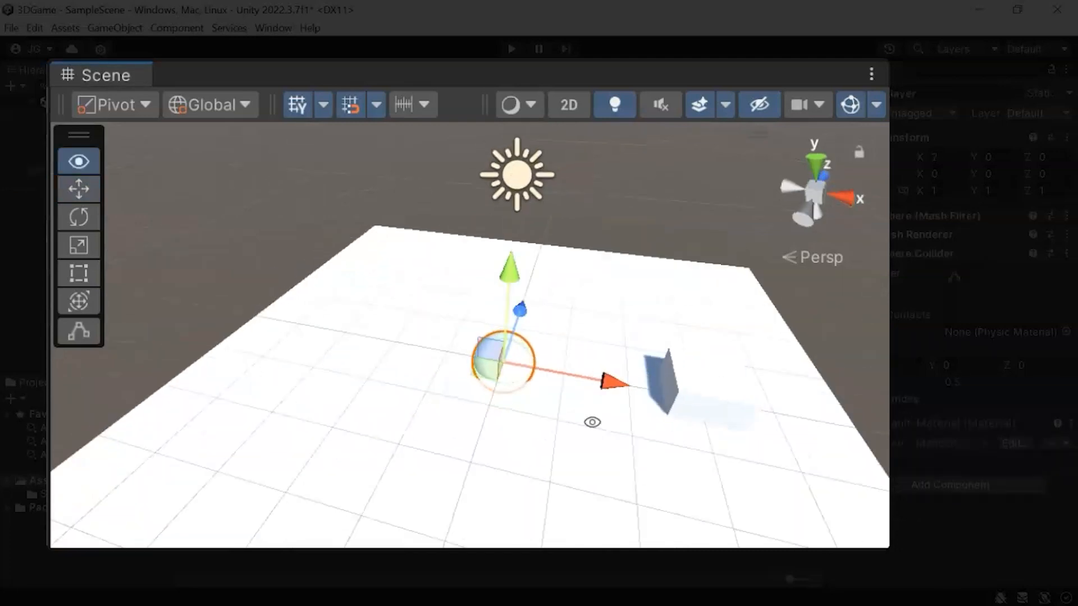
# Snap the Box back onto the Player at the origin, and move it out along the X axis to 3.
pyautogui.keyDown('alt'); pyautogui.moveTo(592, 422); pyautogui.dragTo(545, 399); pyautogui.keyUp('alt')
pyautogui.moveTo(617, 402); pyautogui.dragTo(658, 384, button='middle')
pyautogui.click(618, 414)
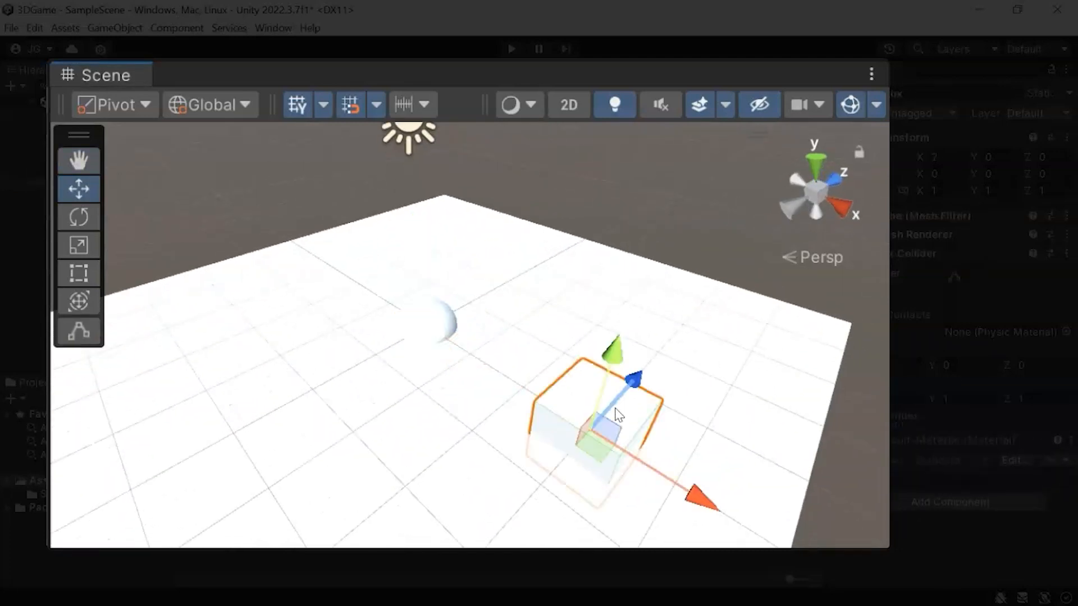
pyautogui.moveTo(609, 440); pyautogui.dragTo(451, 339)
pyautogui.scroll(2, 443, 347)
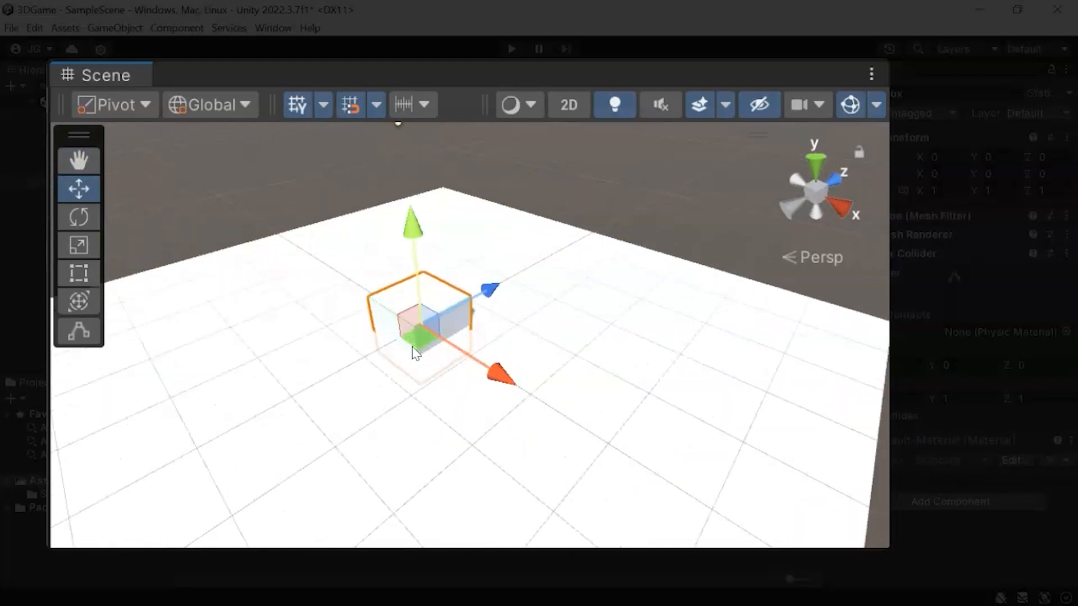
pyautogui.moveTo(495, 375); pyautogui.dragTo(719, 515)
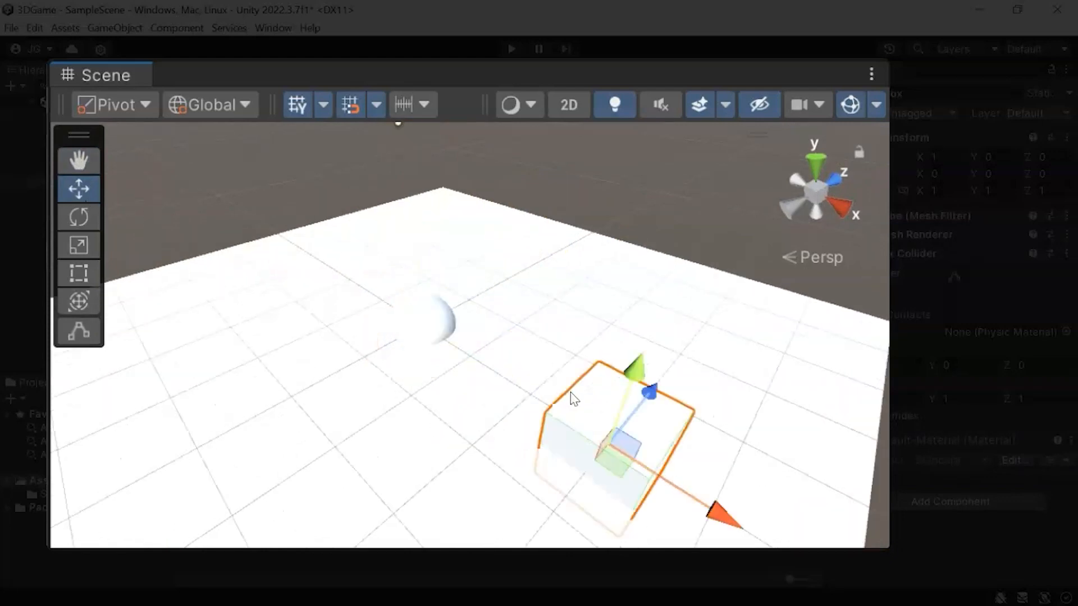
# Reset the Box's Transform component.
pyautogui.moveTo(671, 411); pyautogui.dragTo(648, 398, button='middle')
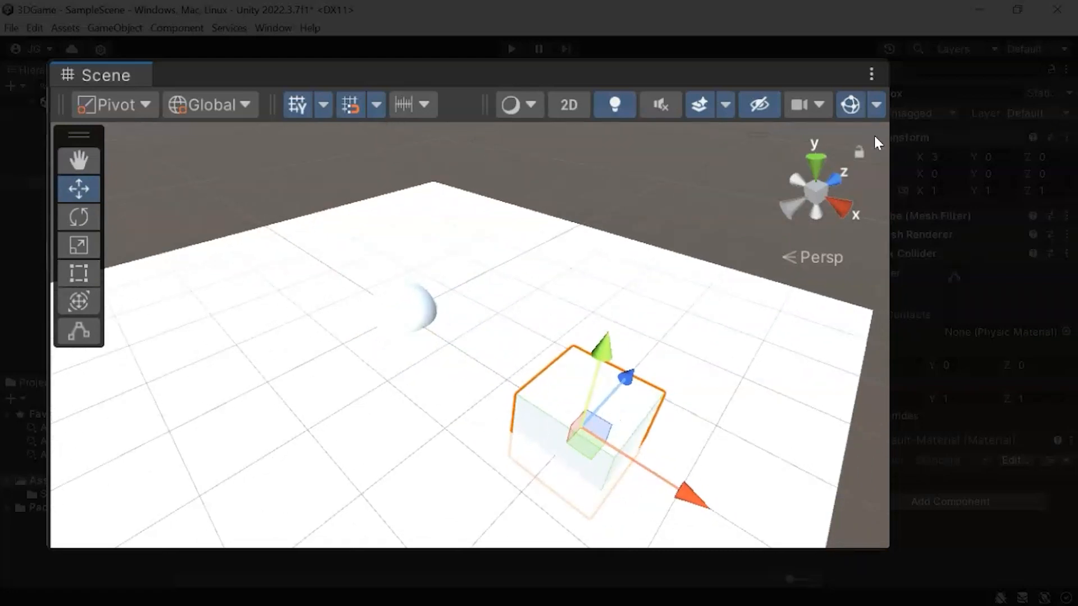
pyautogui.click(1067, 138)
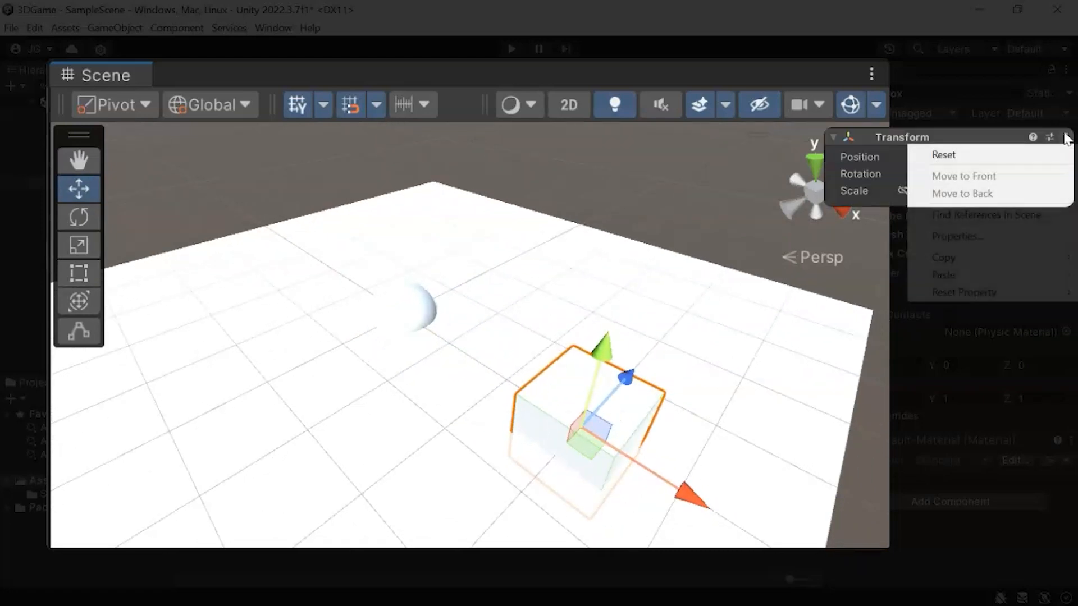
pyautogui.click(987, 160)
# Inspect the Box at the origin against the ground grid from different angles and distances.
pyautogui.moveTo(450, 357); pyautogui.dragTo(436, 294, button='middle')
pyautogui.scroll(10, 575, 345)
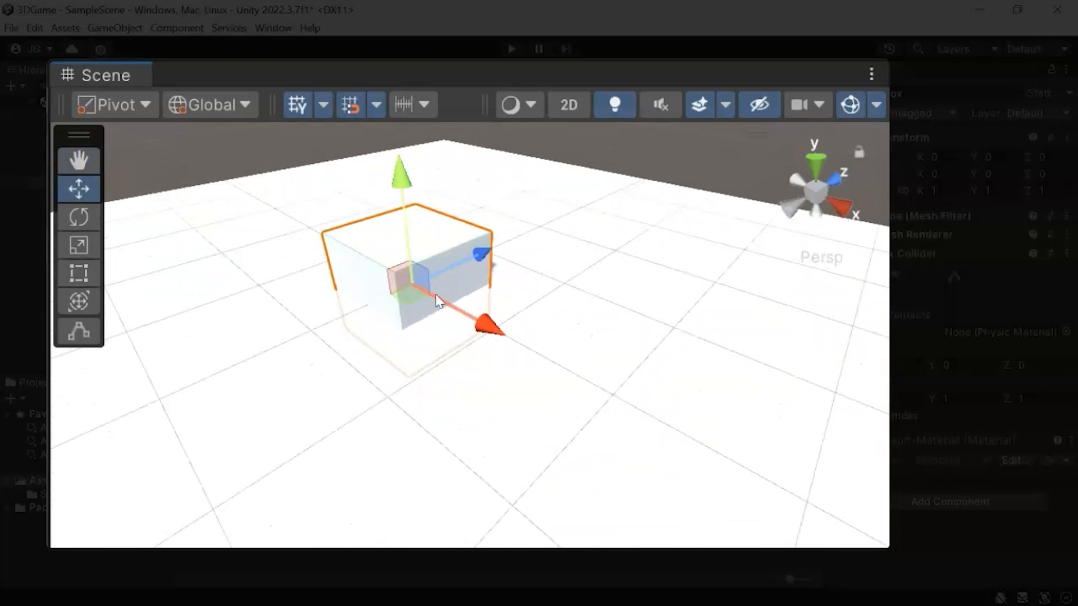
pyautogui.keyDown('alt'); pyautogui.moveTo(565, 306); pyautogui.dragTo(699, 288); pyautogui.keyUp('alt')
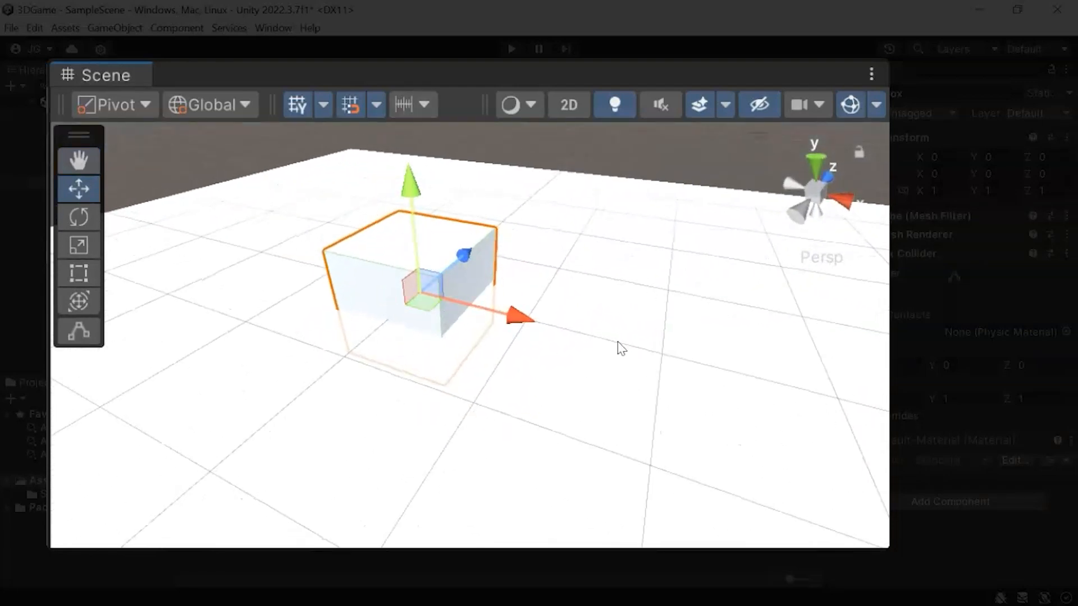
pyautogui.keyDown('alt'); pyautogui.moveTo(553, 337); pyautogui.dragTo(684, 330); pyautogui.keyUp('alt')
pyautogui.moveTo(683, 329); pyautogui.dragTo(523, 362, button='middle')
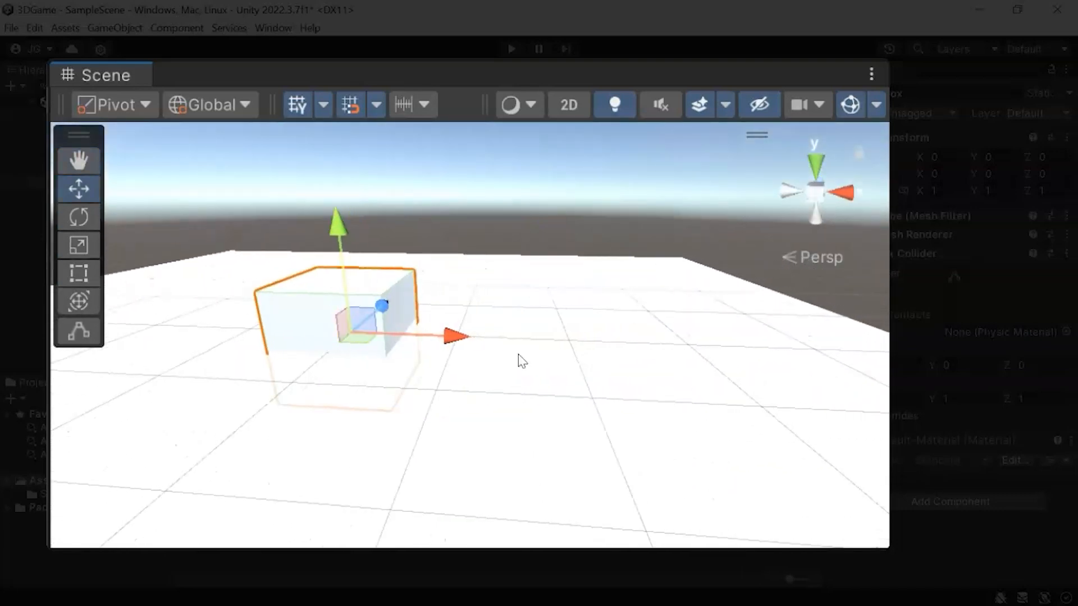
pyautogui.moveTo(648, 368); pyautogui.dragTo(695, 389, button='middle')
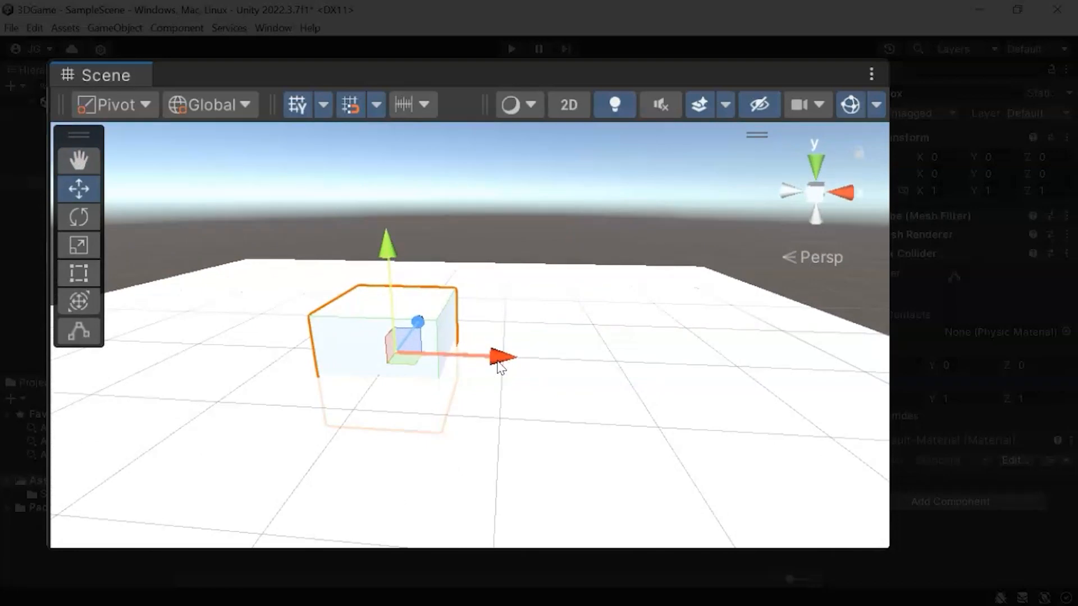
pyautogui.keyDown('alt'); pyautogui.moveTo(399, 392); pyautogui.dragTo(369, 391); pyautogui.keyUp('alt')
pyautogui.moveTo(388, 335); pyautogui.dragTo(454, 332, button='middle')
pyautogui.keyDown('alt'); pyautogui.moveTo(454, 333); pyautogui.dragTo(446, 305); pyautogui.keyUp('alt')
pyautogui.keyDown('alt'); pyautogui.moveTo(470, 358); pyautogui.dragTo(449, 413); pyautogui.keyUp('alt')
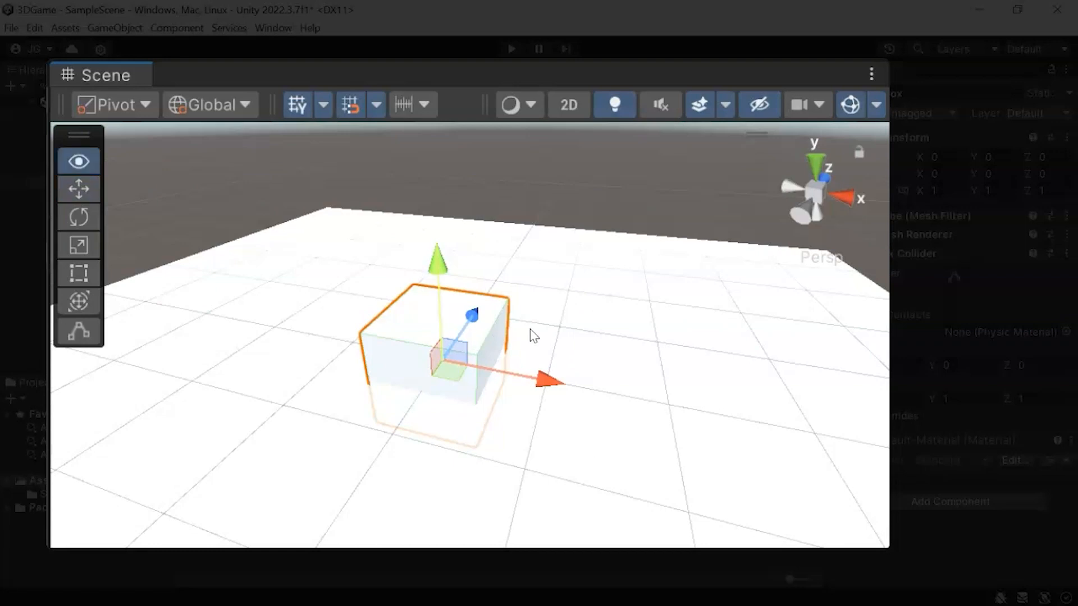
pyautogui.keyDown('alt'); pyautogui.moveTo(530, 332); pyautogui.dragTo(467, 347); pyautogui.keyUp('alt')
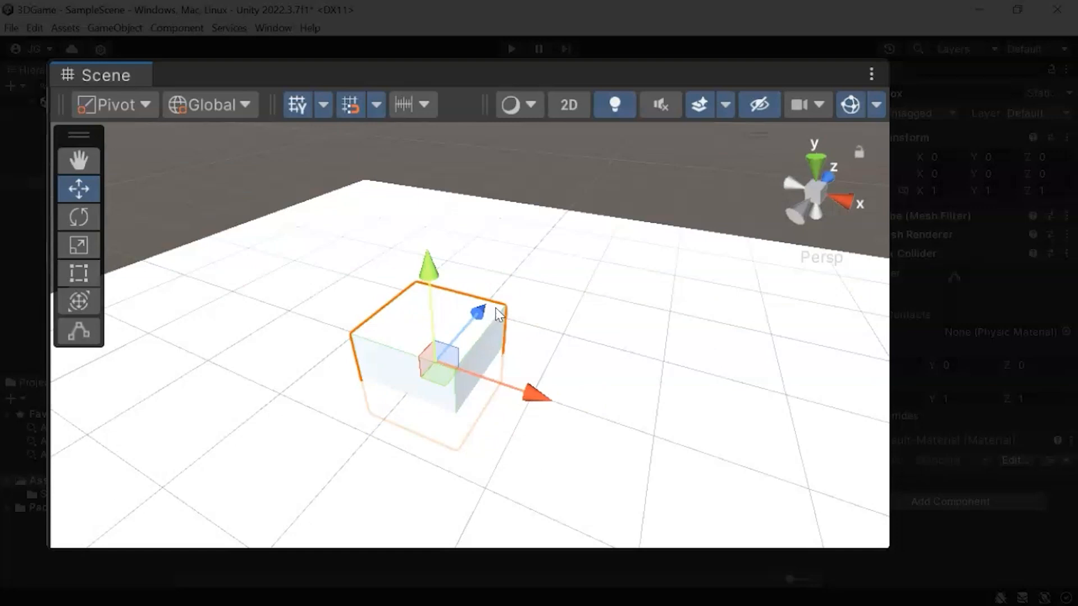
# Move the Box away from the Player along the Z axis to Z position 3 with grid snapping.
pyautogui.keyDown('alt'); pyautogui.moveTo(460, 347); pyautogui.dragTo(393, 301); pyautogui.keyUp('alt')
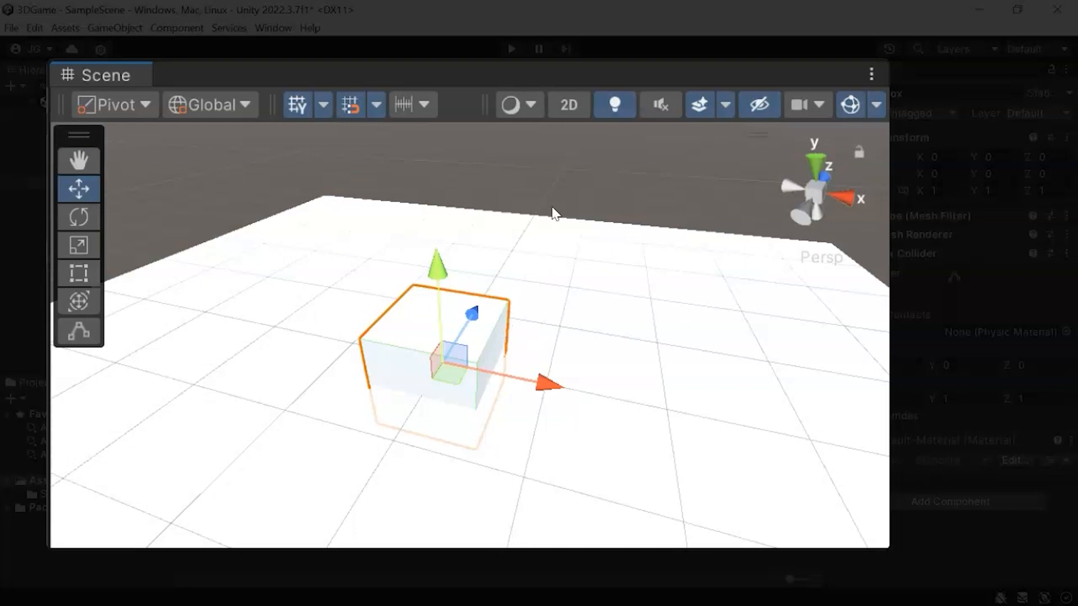
pyautogui.keyDown('alt'); pyautogui.moveTo(445, 398); pyautogui.dragTo(452, 427); pyautogui.keyUp('alt')
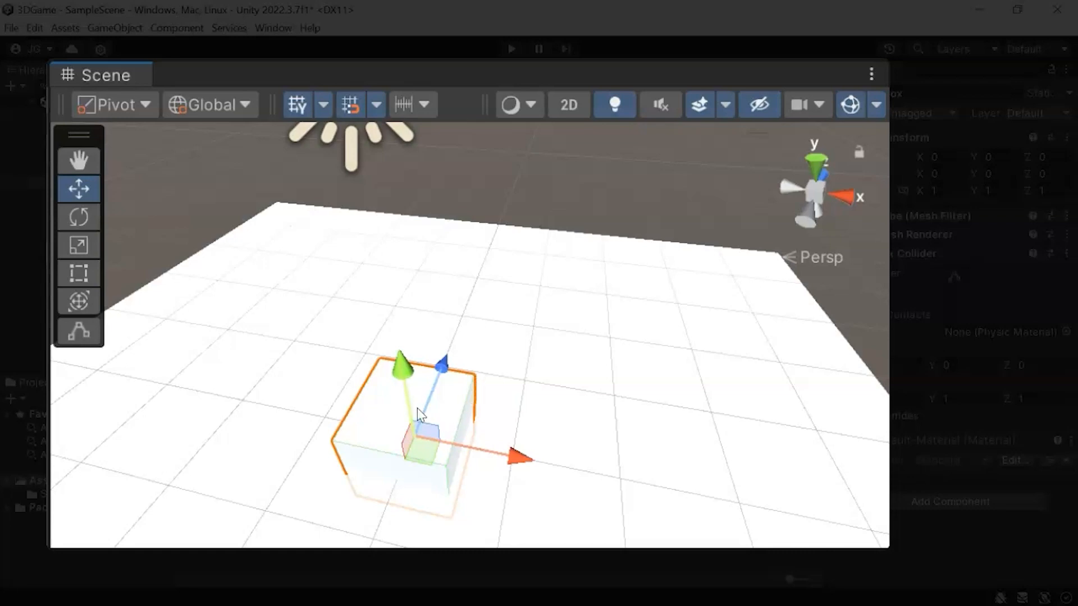
pyautogui.moveTo(431, 404); pyautogui.dragTo(502, 241)
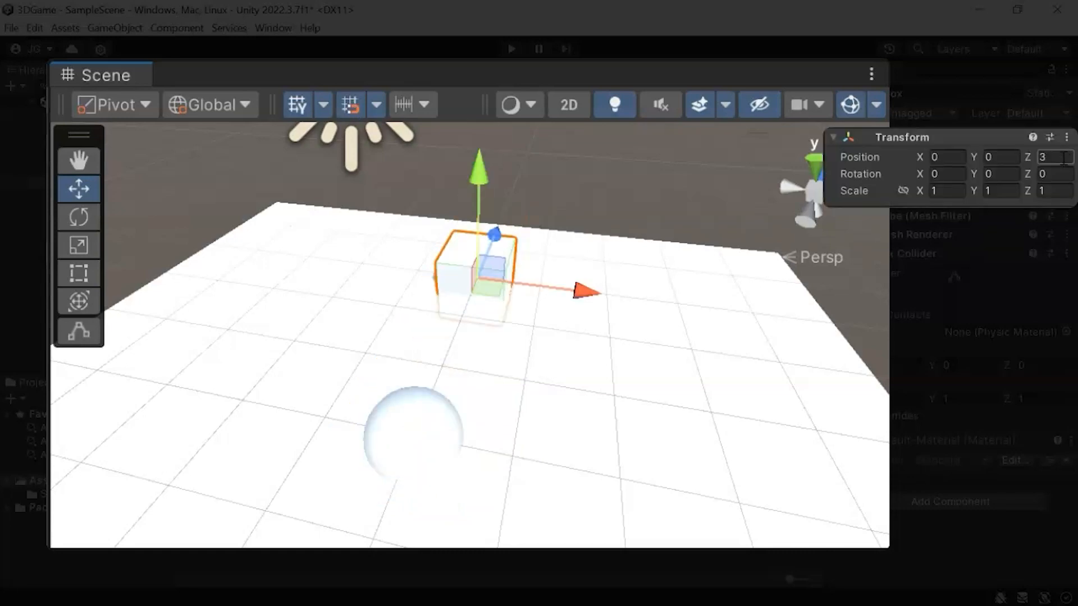
pyautogui.keyDown('alt'); pyautogui.moveTo(414, 378); pyautogui.dragTo(646, 252); pyautogui.keyUp('alt')
pyautogui.click(1044, 157)
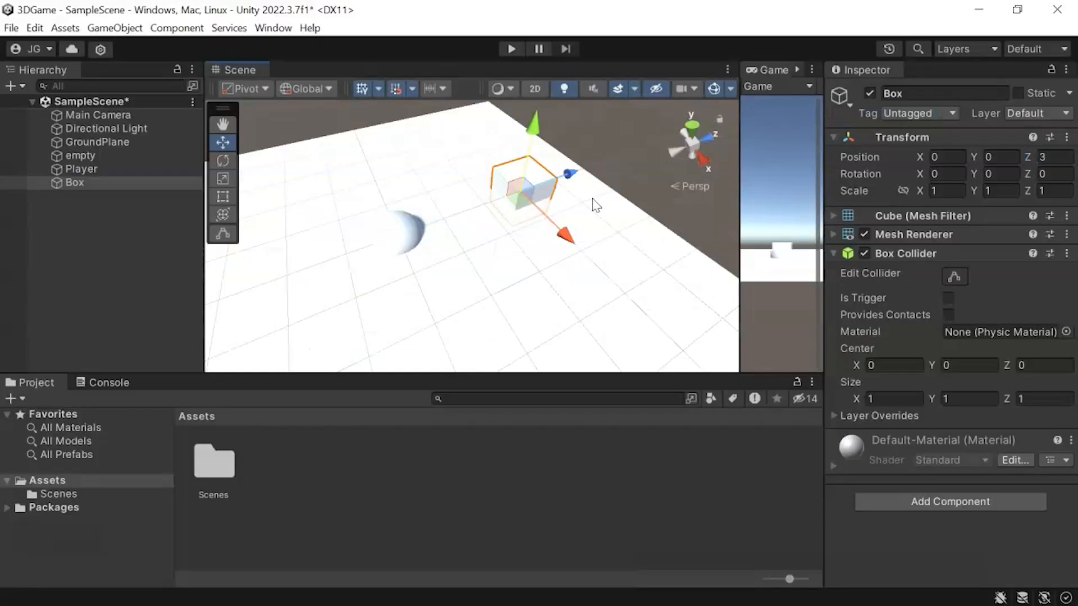
# Select the Player sphere and examine how it meets the ground plane from above and at ground level.
pyautogui.keyDown('alt'); pyautogui.moveTo(595, 205); pyautogui.dragTo(579, 298); pyautogui.keyUp('alt')
pyautogui.moveTo(579, 297); pyautogui.dragTo(486, 275, button='middle')
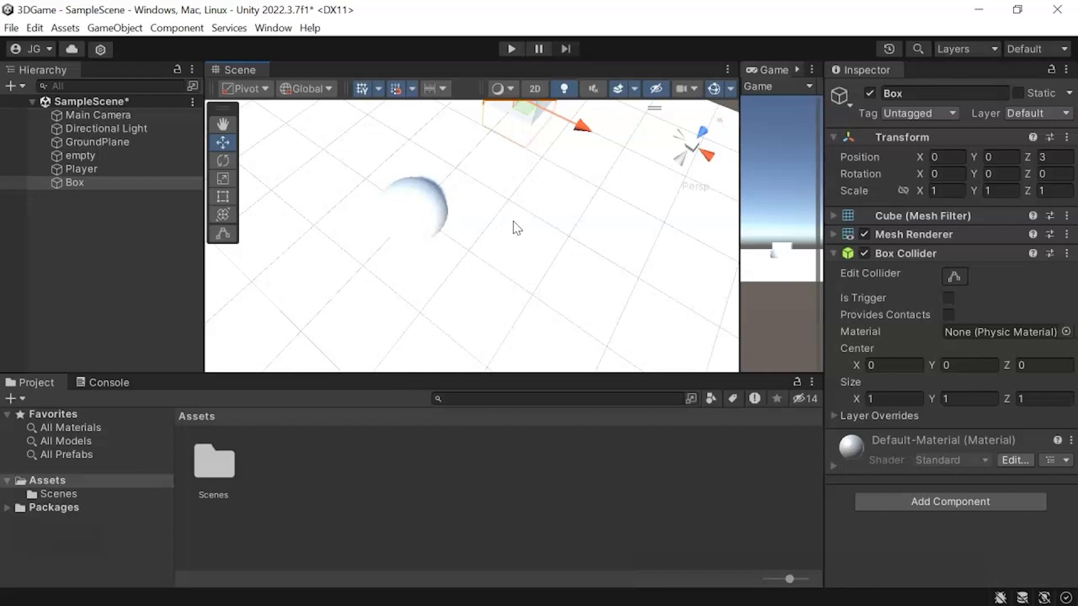
pyautogui.scroll(3, 513, 225)
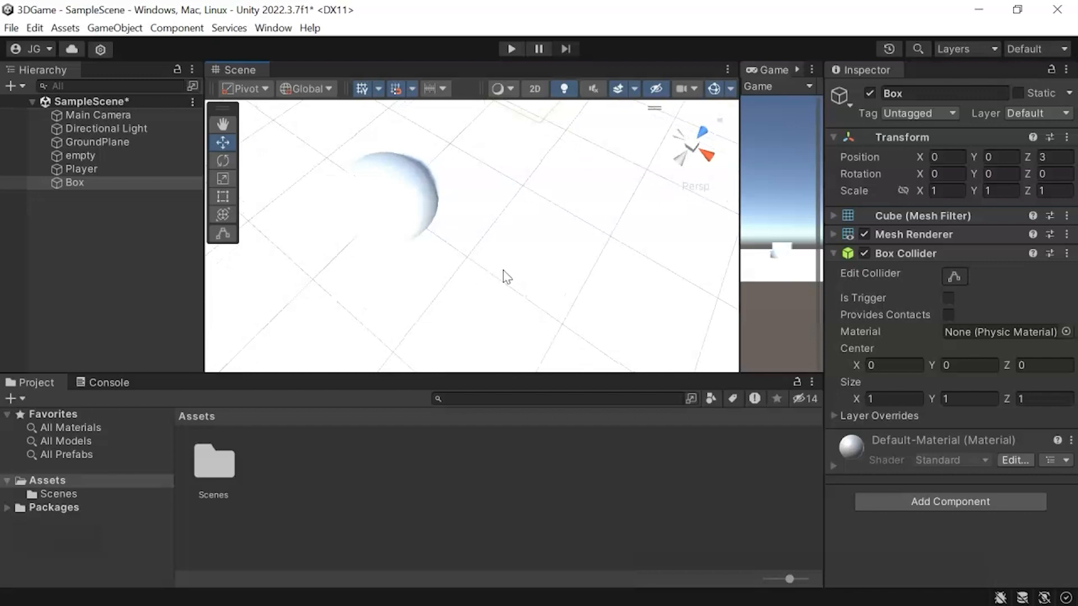
pyautogui.moveTo(514, 168); pyautogui.dragTo(572, 262, button='middle')
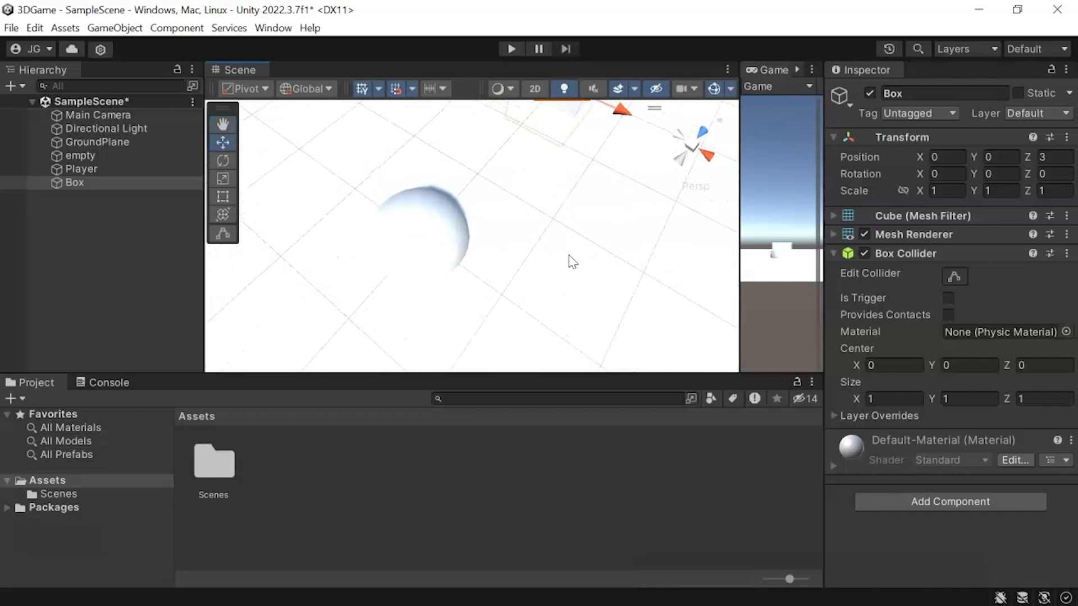
pyautogui.click(433, 240)
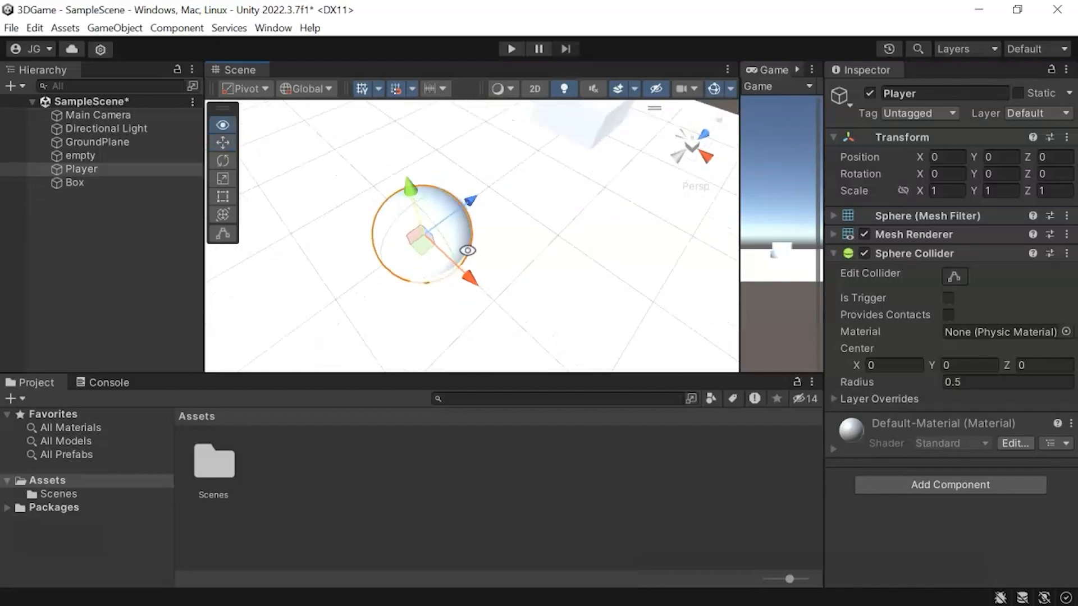
pyautogui.keyDown('alt'); pyautogui.moveTo(466, 248); pyautogui.dragTo(480, 36); pyautogui.keyUp('alt')
pyautogui.moveTo(449, 275); pyautogui.dragTo(487, 238, button='middle')
pyautogui.scroll(2, 503, 223)
pyautogui.moveTo(525, 205); pyautogui.dragTo(509, 280, button='middle')
pyautogui.moveTo(432, 269)
pyautogui.mouseDown()
pyautogui.moveTo(448, 274)
pyautogui.moveTo(430, 270)
pyautogui.mouseUp()
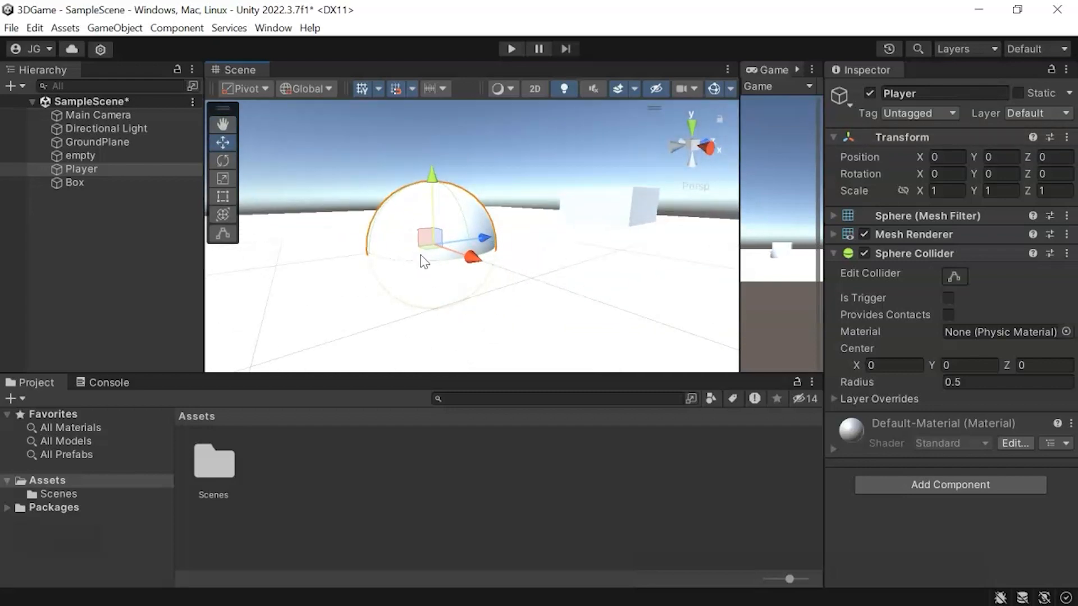
pyautogui.keyDown('alt'); pyautogui.moveTo(380, 272); pyautogui.dragTo(505, 230); pyautogui.keyUp('alt')
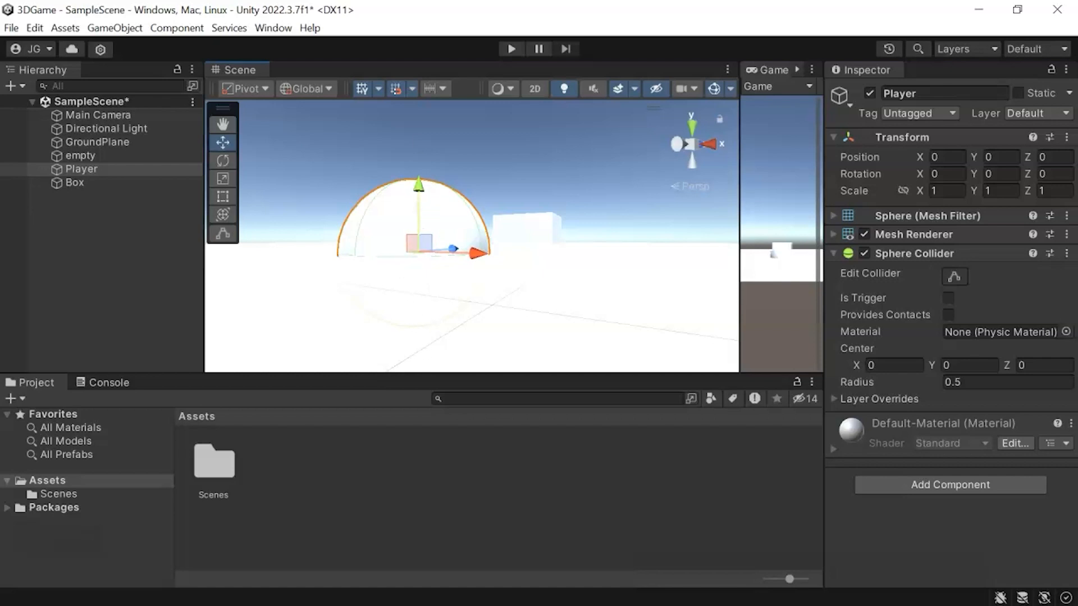
# Set the Player's Y position to 0.5.
pyautogui.click(945, 191)
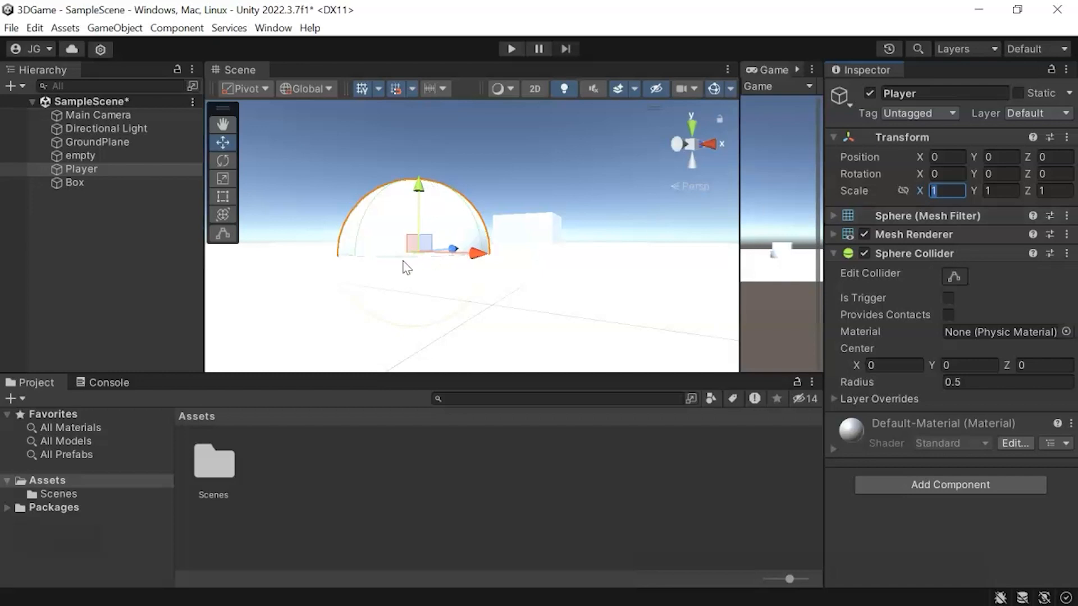
pyautogui.click(986, 158)
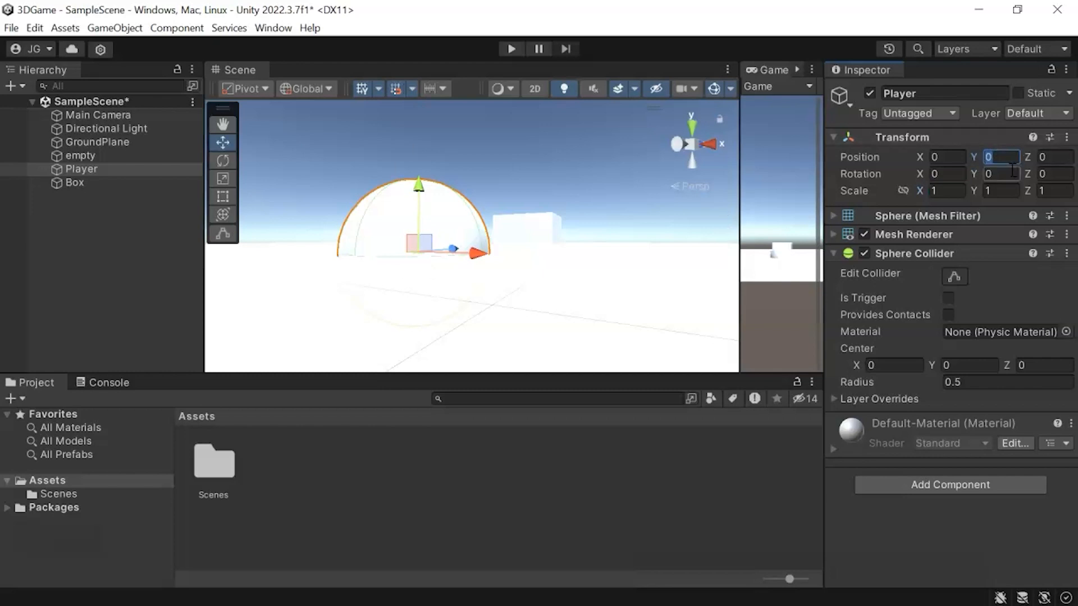
pyautogui.write('.5')
pyautogui.keyDown('alt'); pyautogui.moveTo(529, 219); pyautogui.dragTo(490, 269); pyautogui.keyUp('alt')
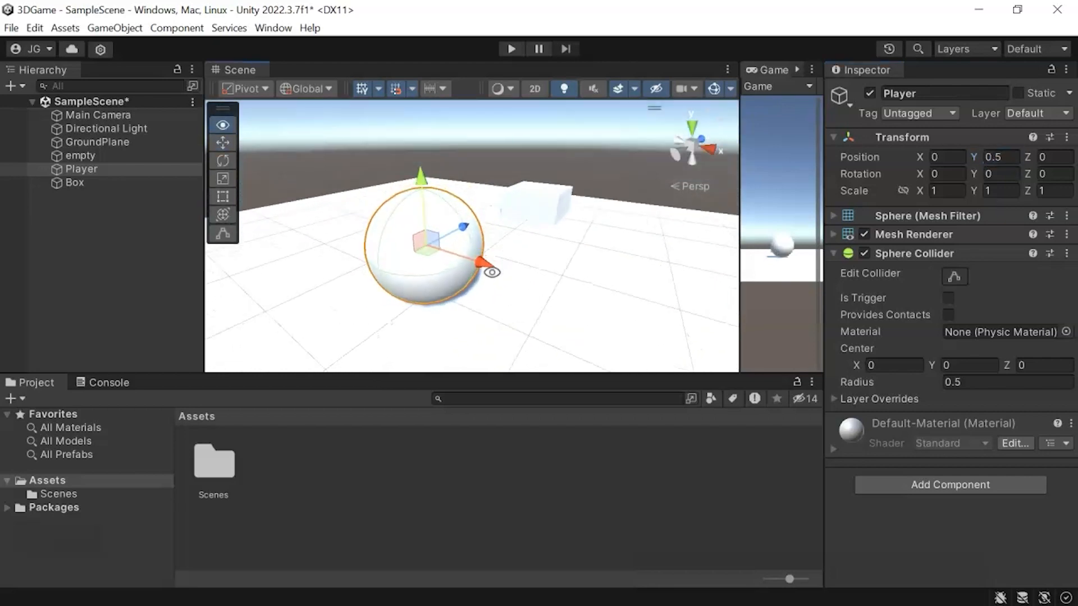
pyautogui.scroll(-3, 515, 277)
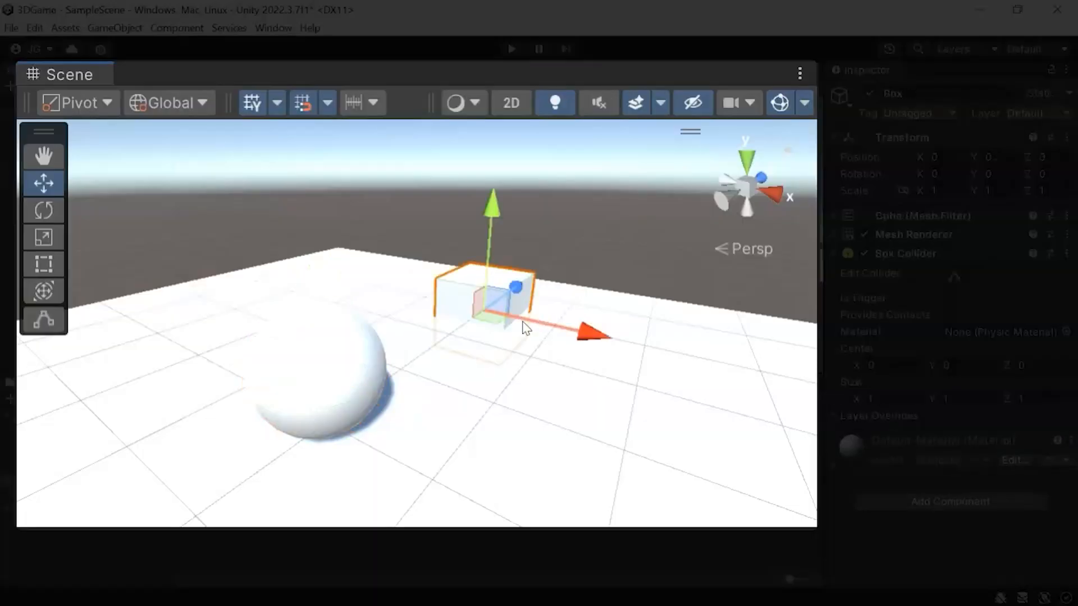
# Rotate the Box around its Z axis to about -54.31 degrees and return to the Move tool.
pyautogui.scroll(2, 524, 326)
pyautogui.moveTo(490, 363); pyautogui.dragTo(419, 412, button='middle')
pyautogui.scroll(2, 457, 397)
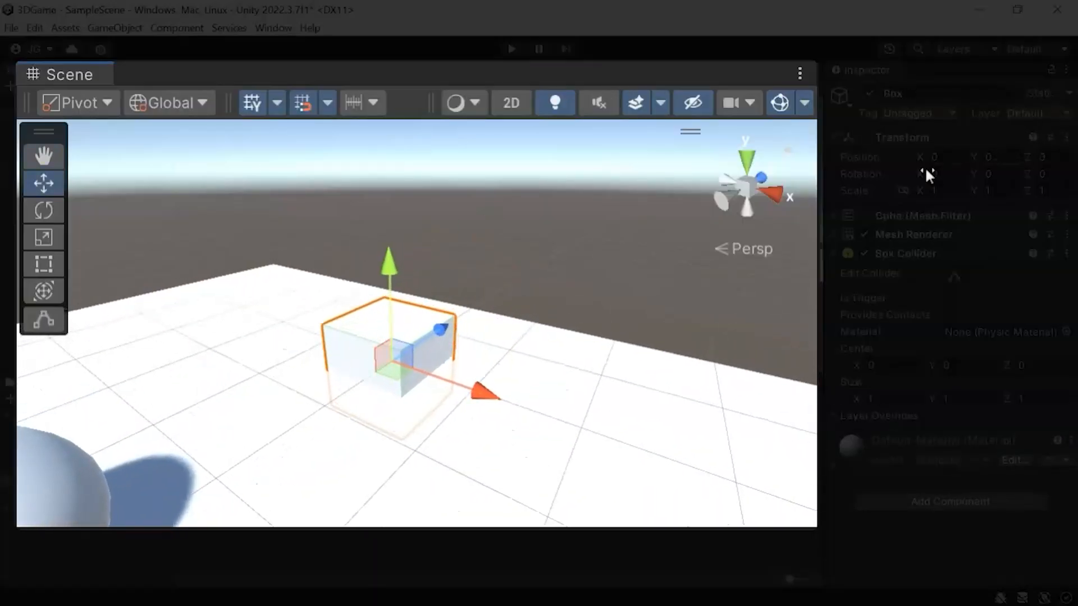
pyautogui.press('e')
pyautogui.moveTo(449, 338); pyautogui.dragTo(399, 326, button='middle')
pyautogui.moveTo(408, 293); pyautogui.dragTo(482, 359)
pyautogui.press('w')
pyautogui.keyDown('alt'); pyautogui.moveTo(345, 379); pyautogui.dragTo(373, 368); pyautogui.keyUp('alt')
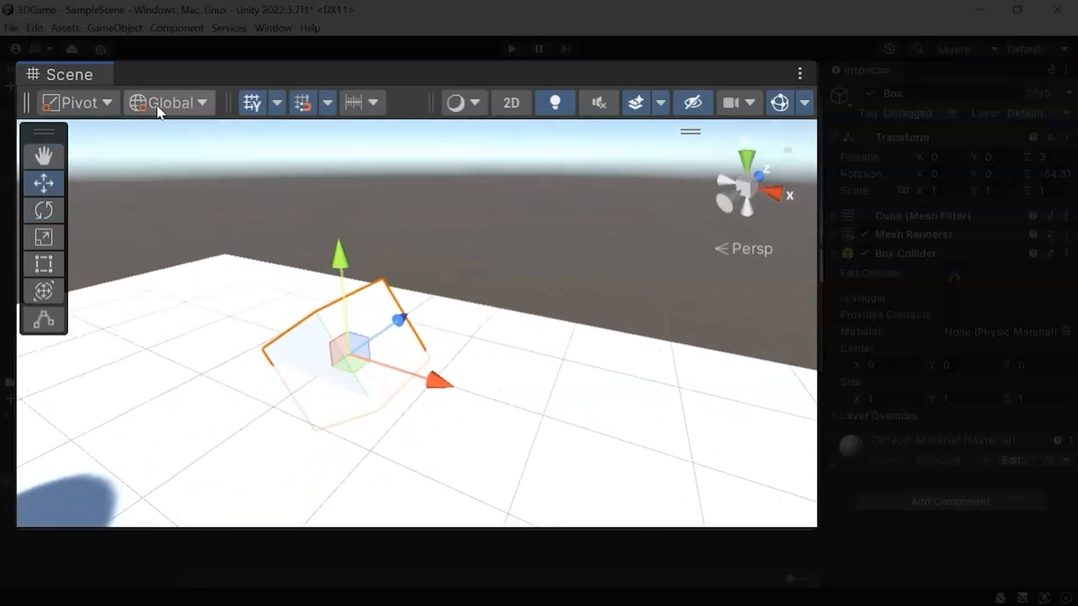
# Switch the tool handle rotation from Global to Local for the tilted Box.
pyautogui.moveTo(354, 305); pyautogui.dragTo(404, 309)
pyautogui.click(351, 351)
pyautogui.moveTo(478, 411)
pyautogui.keyDown('alt'); pyautogui.mouseDown()
pyautogui.moveTo(78, 306)
pyautogui.moveTo(493, 422)
pyautogui.mouseUp(); pyautogui.keyUp('alt')
pyautogui.moveTo(493, 421); pyautogui.dragTo(449, 360, button='middle')
pyautogui.keyDown('alt'); pyautogui.moveTo(505, 388); pyautogui.dragTo(423, 353); pyautogui.keyUp('alt')
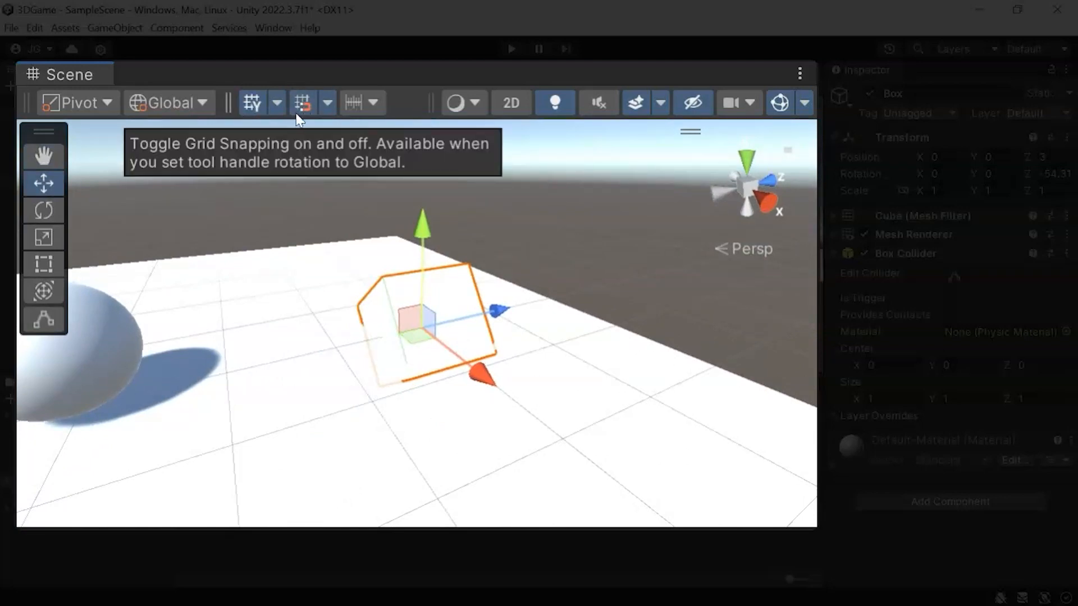
pyautogui.click(186, 105)
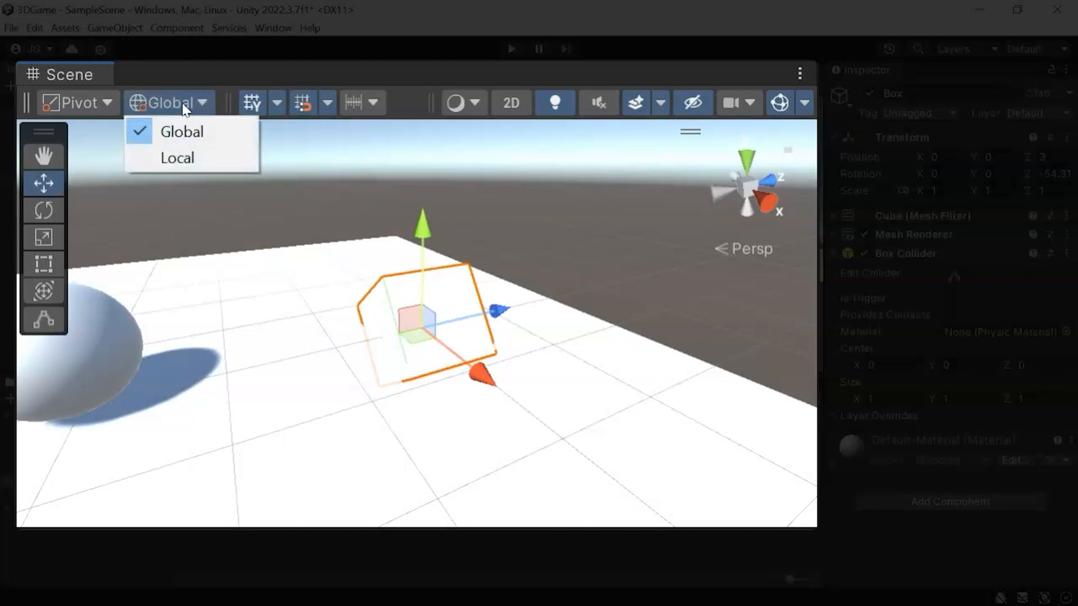
pyautogui.click(189, 161)
pyautogui.moveTo(359, 359); pyautogui.dragTo(747, 238, button='right')
pyautogui.moveTo(287, 426); pyautogui.dragTo(567, 330, button='middle')
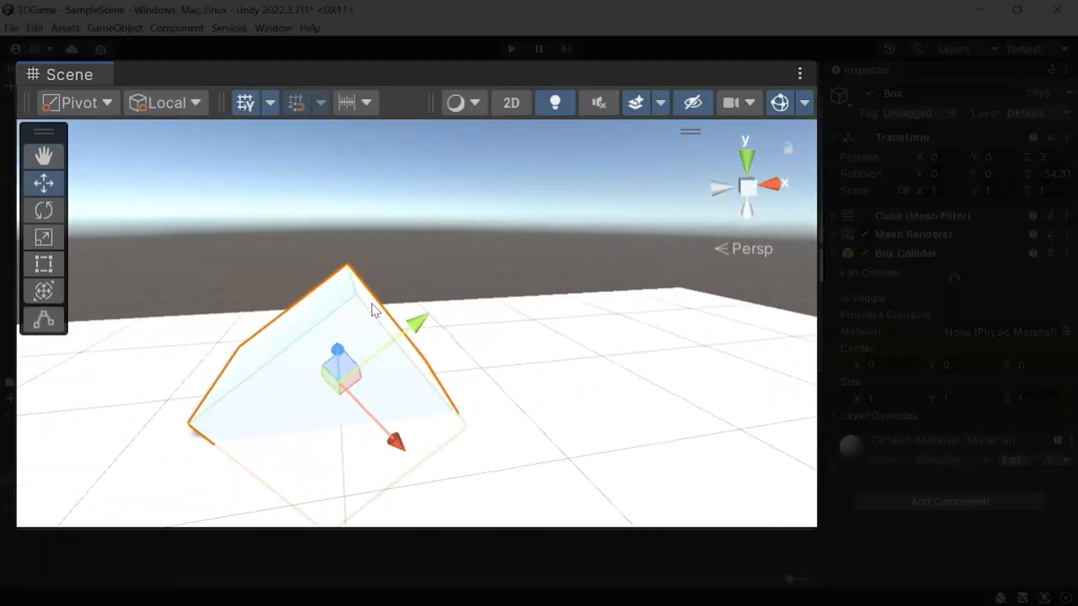
# Move the tilted Box along its local Y axis to about X 1.15, Y 0.826.
pyautogui.moveTo(348, 264); pyautogui.dragTo(413, 329, button='right')
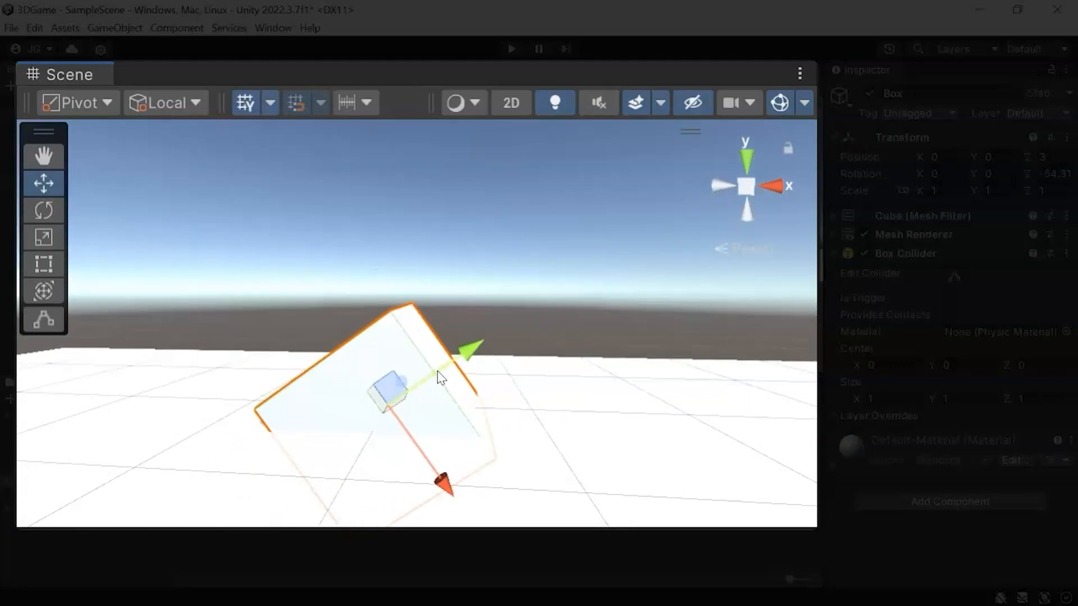
pyautogui.click(448, 361)
pyautogui.click(484, 346)
pyautogui.click(413, 382)
pyautogui.moveTo(451, 364); pyautogui.dragTo(659, 246)
pyautogui.moveTo(660, 245); pyautogui.dragTo(479, 402, button='middle')
pyautogui.moveTo(492, 301); pyautogui.dragTo(427, 332)
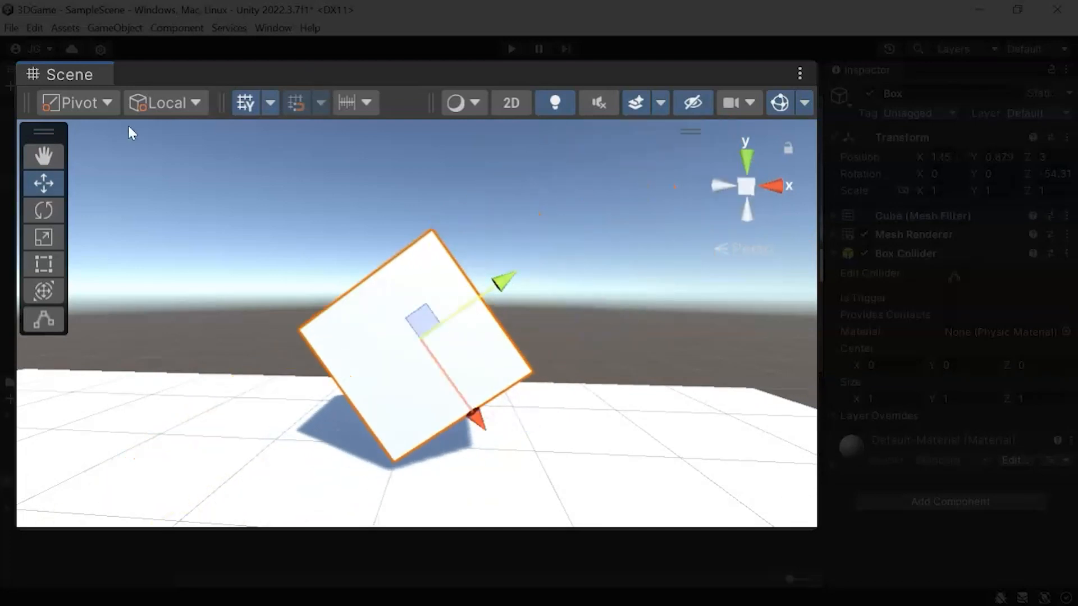
# Switch the tool handle rotation back to Global.
pyautogui.click(189, 101)
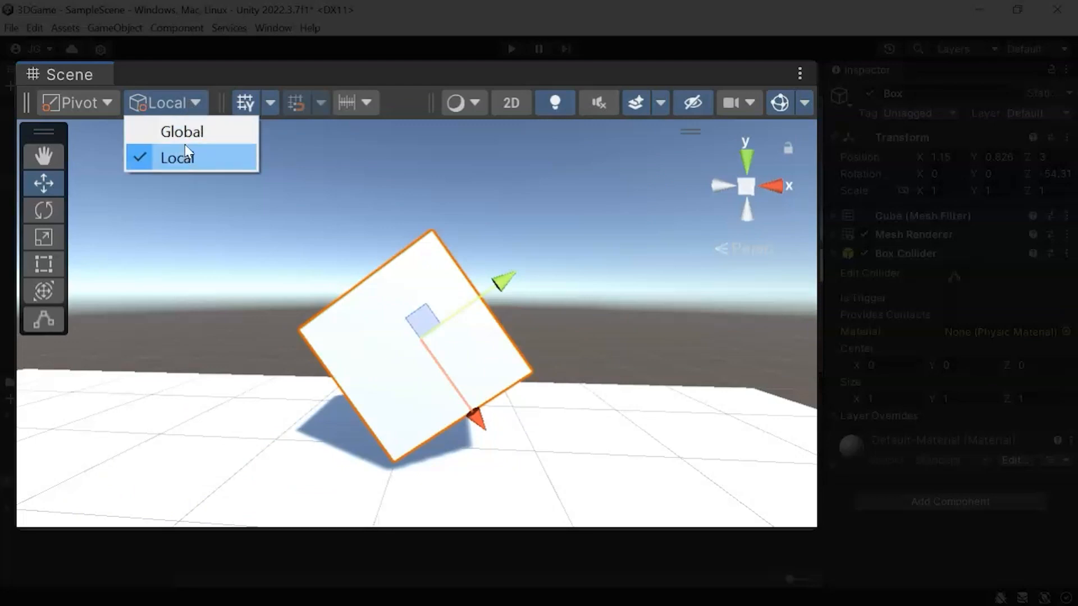
pyautogui.click(196, 135)
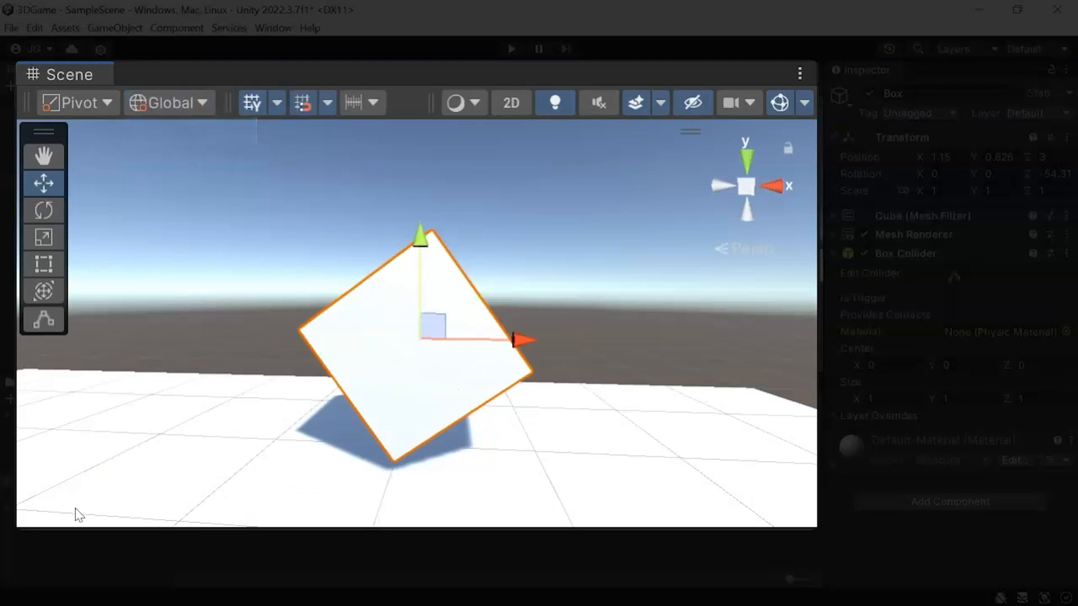
pyautogui.keyDown('alt'); pyautogui.moveTo(509, 329); pyautogui.dragTo(444, 444); pyautogui.keyUp('alt')
pyautogui.moveTo(474, 441); pyautogui.dragTo(508, 401, button='middle')
pyautogui.scroll(-3, 507, 399)
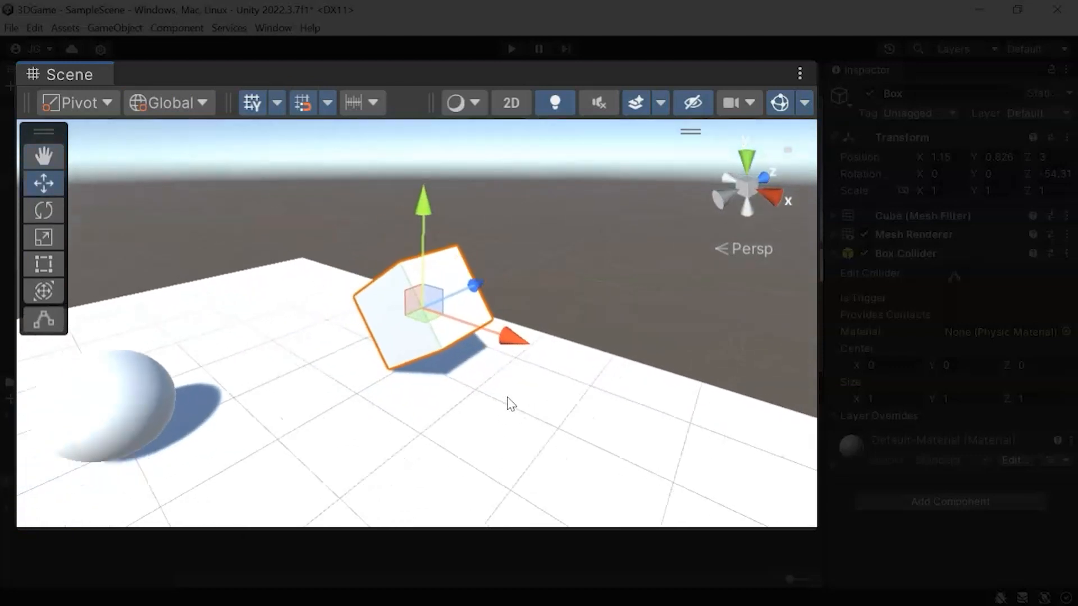
# Reset only the Rotation property in the Box's Transform.
pyautogui.keyDown('alt'); pyautogui.moveTo(561, 402); pyautogui.dragTo(657, 359); pyautogui.keyUp('alt')
pyautogui.keyDown('alt'); pyautogui.moveTo(532, 408); pyautogui.dragTo(208, 381); pyautogui.keyUp('alt')
pyautogui.moveTo(649, 349); pyautogui.dragTo(606, 373, button='middle')
pyautogui.keyDown('alt'); pyautogui.moveTo(440, 343); pyautogui.dragTo(696, 292); pyautogui.keyUp('alt')
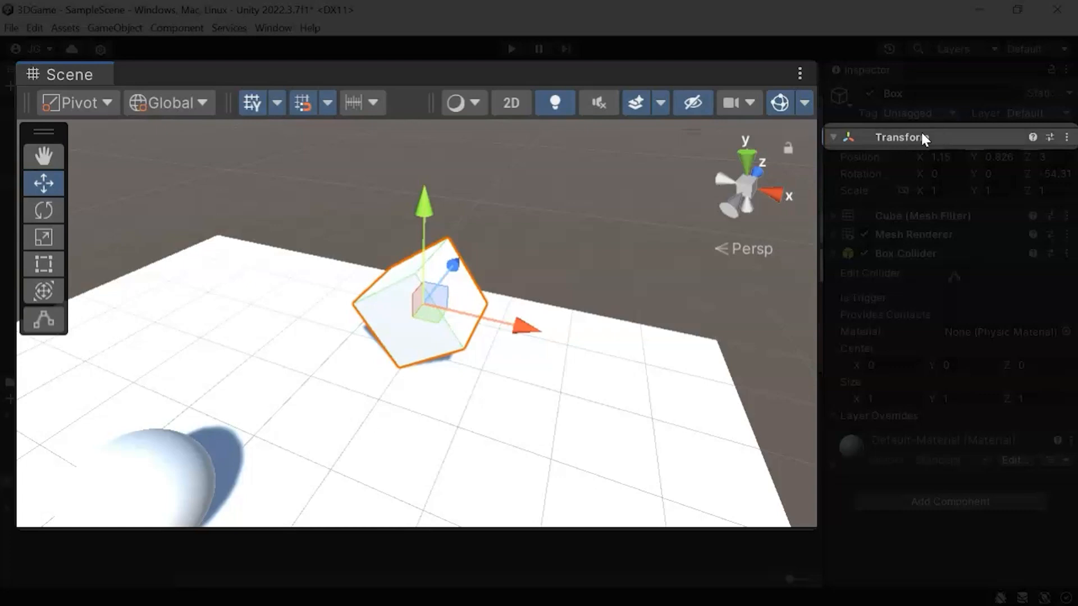
pyautogui.click(1066, 139)
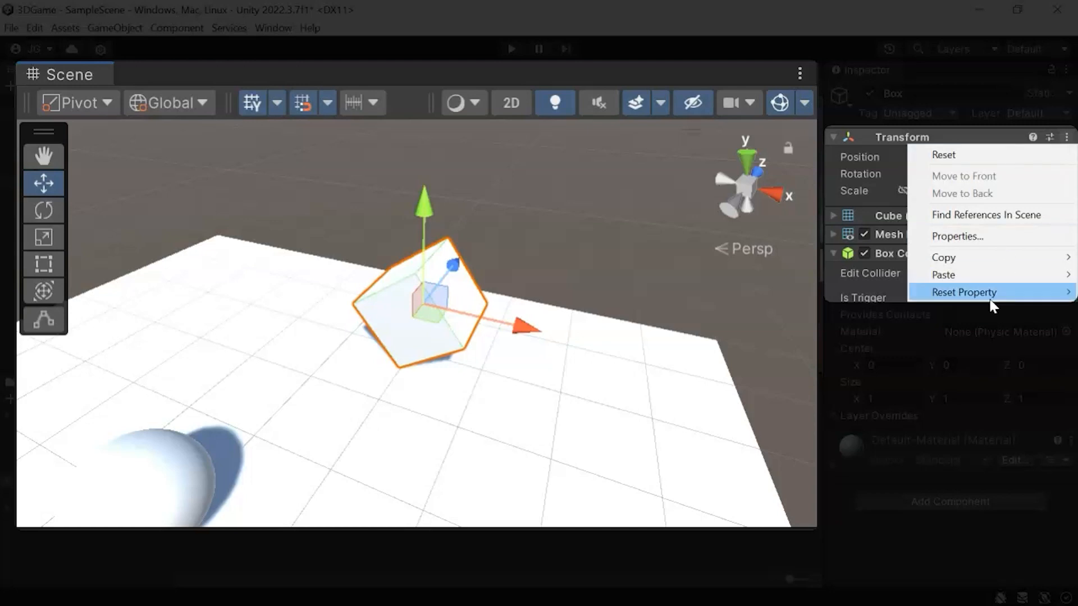
pyautogui.moveTo(995, 303)
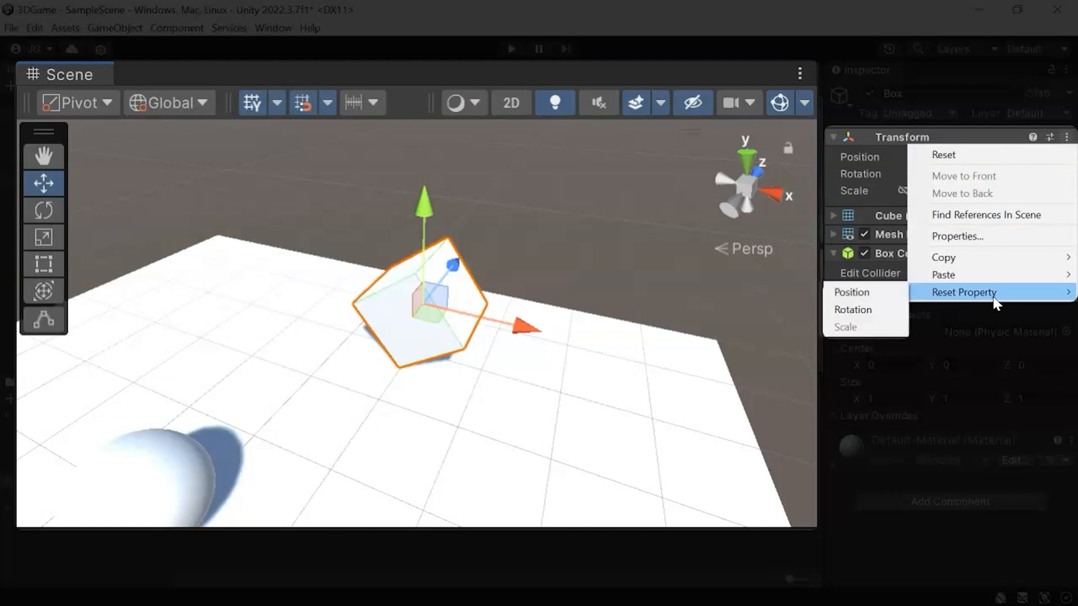
pyautogui.click(870, 320)
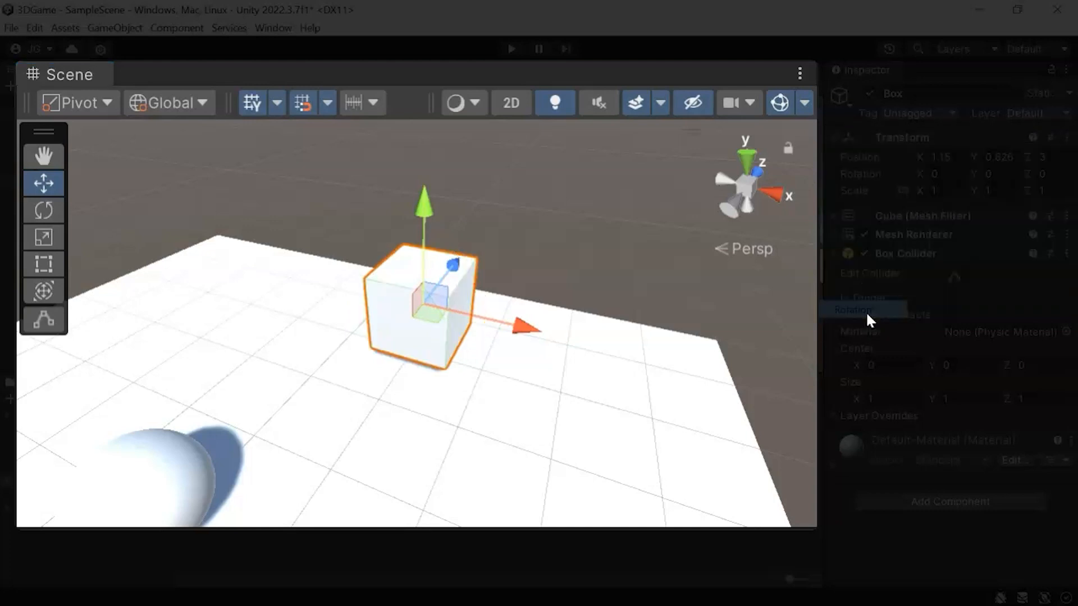
# Create a 3D Cube named Wall and move it along the X axis to X position -2.
pyautogui.keyDown('alt'); pyautogui.moveTo(633, 404); pyautogui.dragTo(621, 361); pyautogui.keyUp('alt')
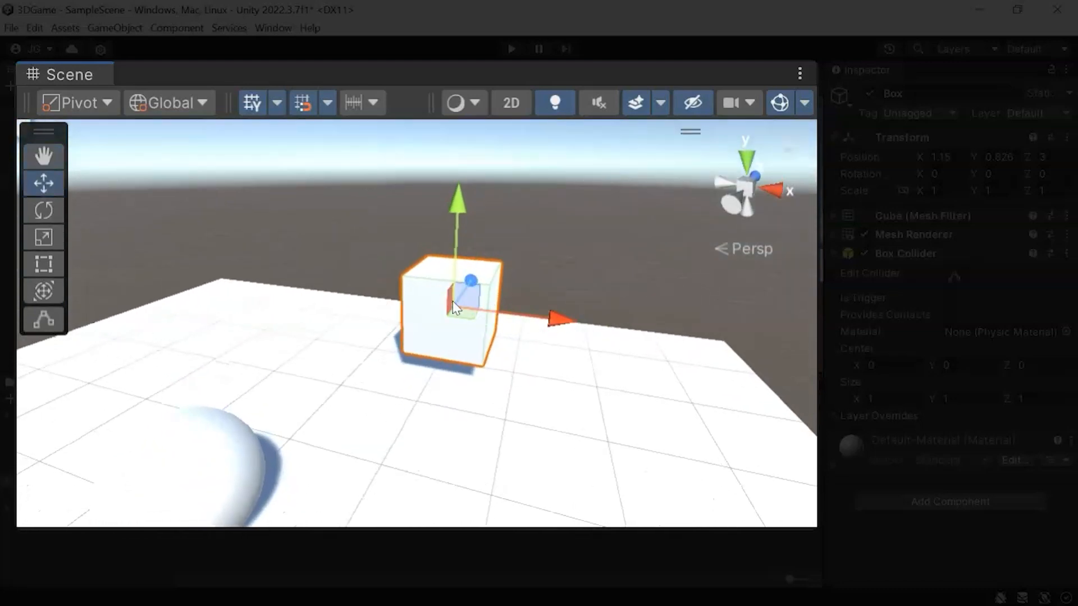
pyautogui.scroll(-2, 339, 366)
pyautogui.moveTo(556, 374)
pyautogui.keyDown('alt'); pyautogui.mouseDown()
pyautogui.moveTo(264, 392)
pyautogui.moveTo(558, 380)
pyautogui.mouseUp(); pyautogui.keyUp('alt')
pyautogui.scroll(-3, 558, 380)
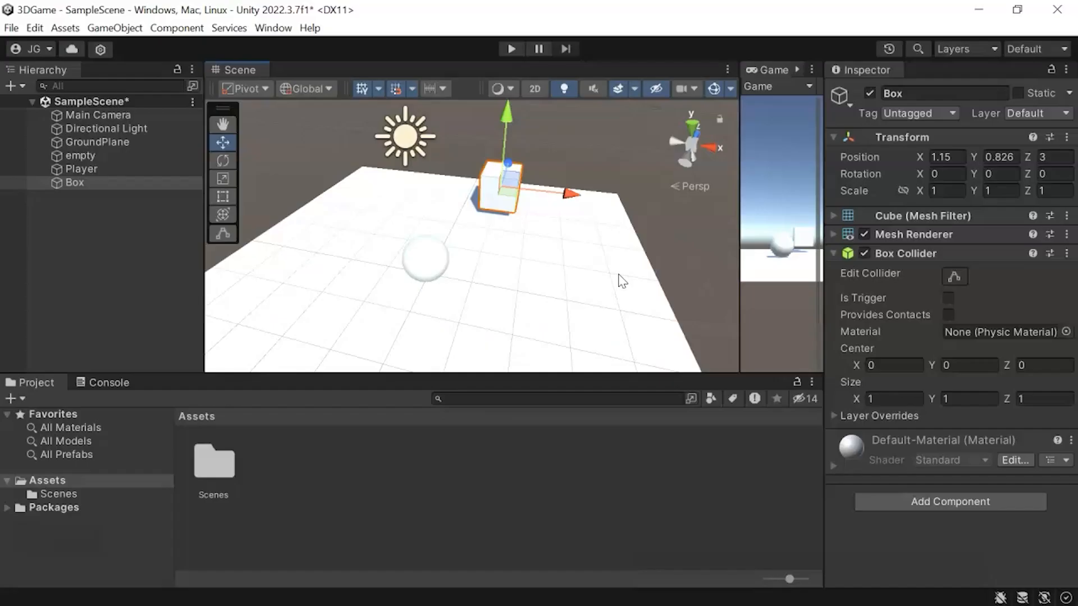
pyautogui.rightClick(71, 247)
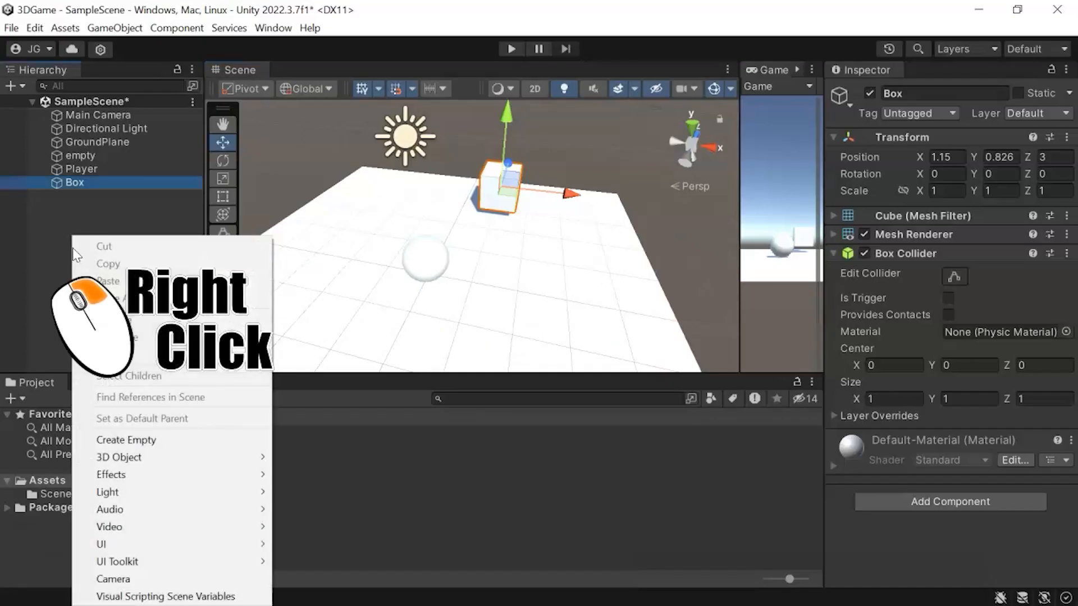
pyautogui.moveTo(137, 458)
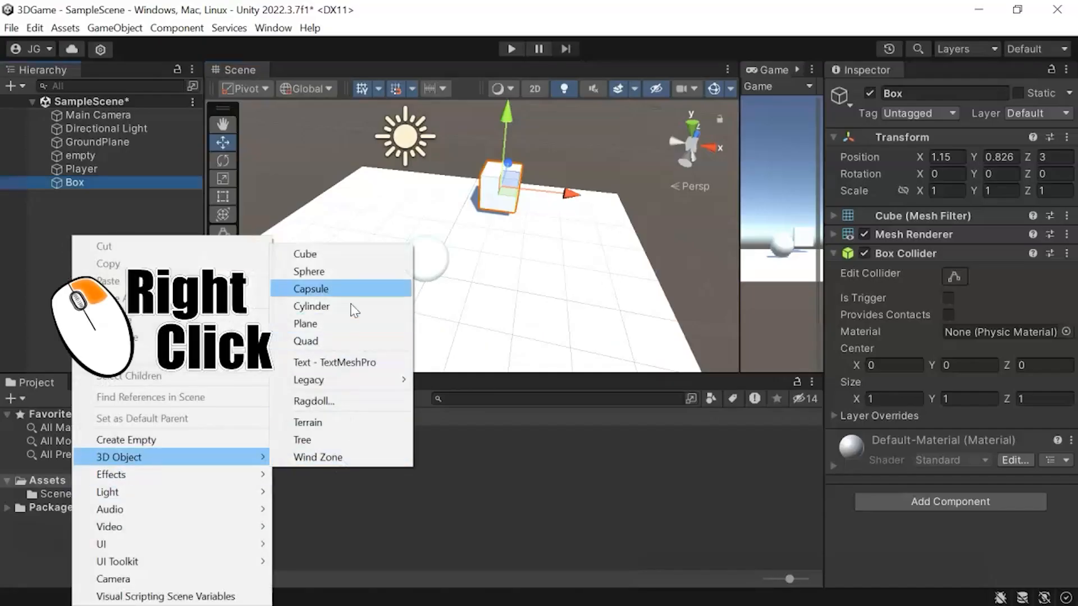
pyautogui.click(331, 254)
pyautogui.write('Wall')
pyautogui.press('Return')
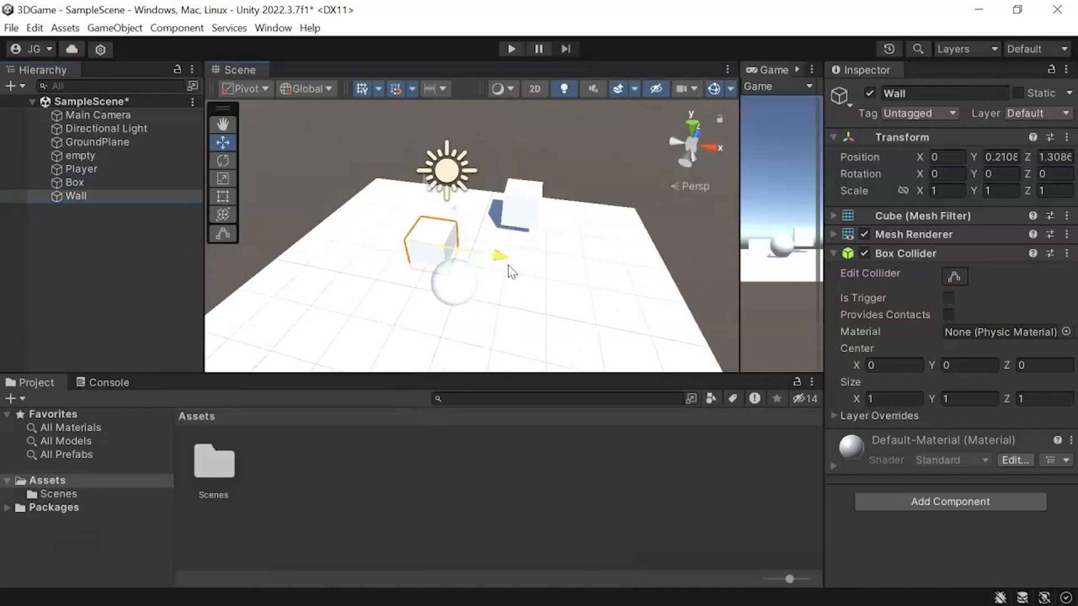
pyautogui.moveTo(508, 265); pyautogui.dragTo(430, 265)
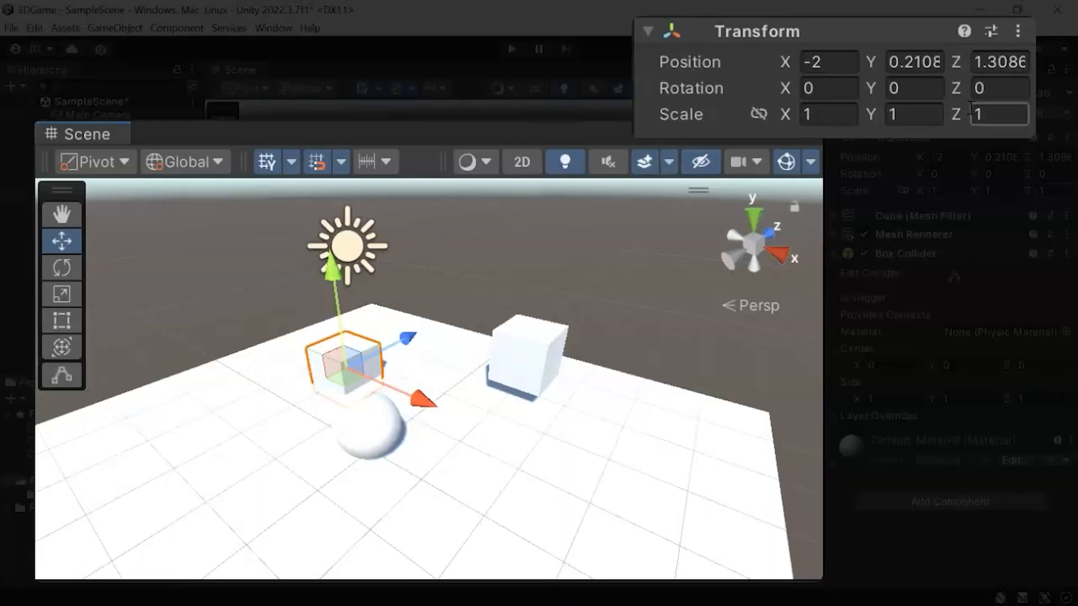
# Set the Wall's scale to 5 on Z and 2 on Y.
pyautogui.moveTo(955, 115); pyautogui.dragTo(980, 115)
pyautogui.write('5')
pyautogui.moveTo(331, 447); pyautogui.dragTo(359, 458, button='middle')
pyautogui.keyDown('alt'); pyautogui.moveTo(360, 452); pyautogui.dragTo(444, 410); pyautogui.keyUp('alt')
pyautogui.keyDown('alt'); pyautogui.moveTo(175, 317); pyautogui.dragTo(329, 373); pyautogui.keyUp('alt')
pyautogui.click(899, 115)
pyautogui.write('2')
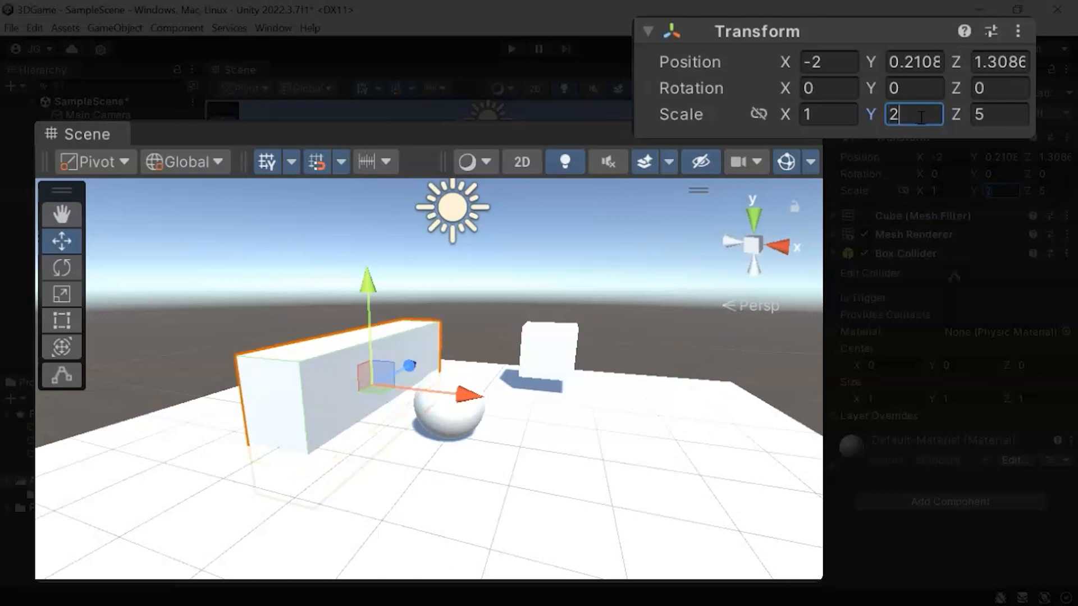
# Set the Wall's Y position to 1 and its X position to -3, then deselect it.
pyautogui.keyDown('alt'); pyautogui.moveTo(343, 449); pyautogui.dragTo(443, 413); pyautogui.keyUp('alt')
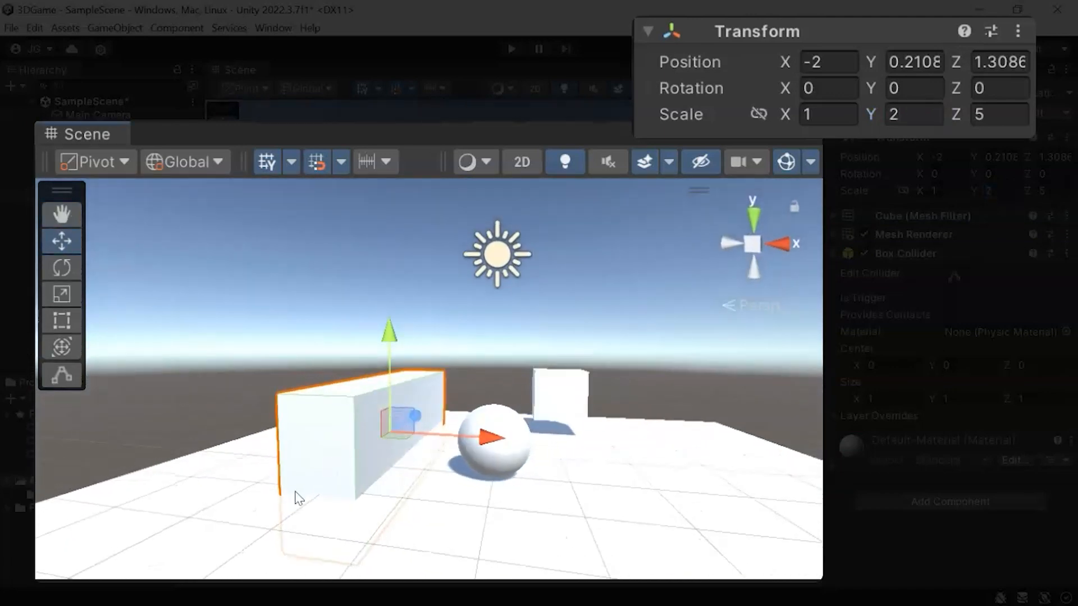
pyautogui.click(934, 114)
pyautogui.keyDown('alt'); pyautogui.moveTo(361, 491); pyautogui.dragTo(387, 574); pyautogui.keyUp('alt')
pyautogui.moveTo(905, 112); pyautogui.dragTo(861, 110)
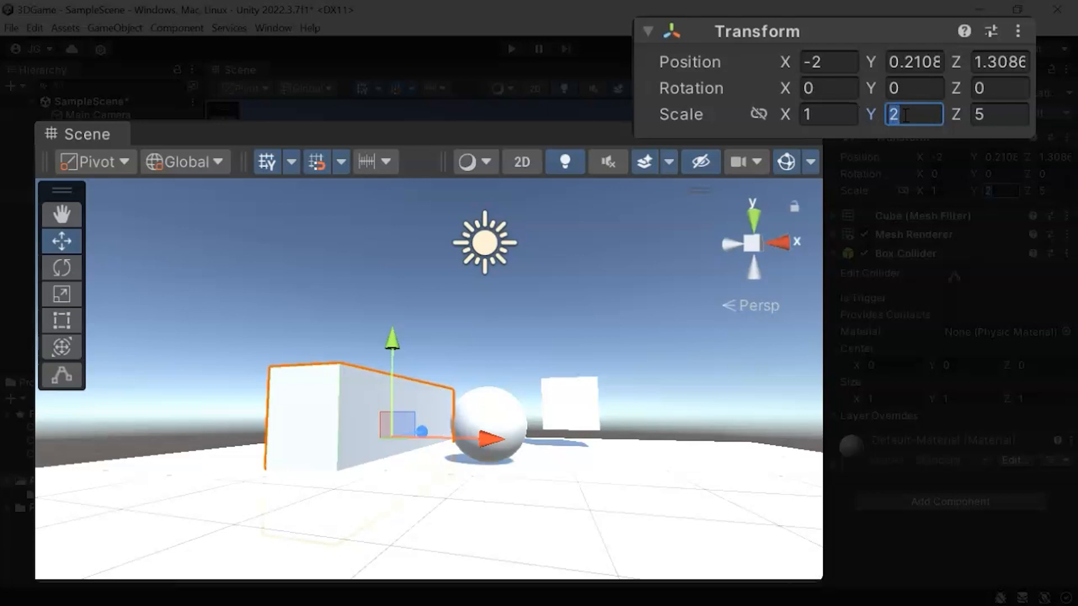
pyautogui.click(905, 66)
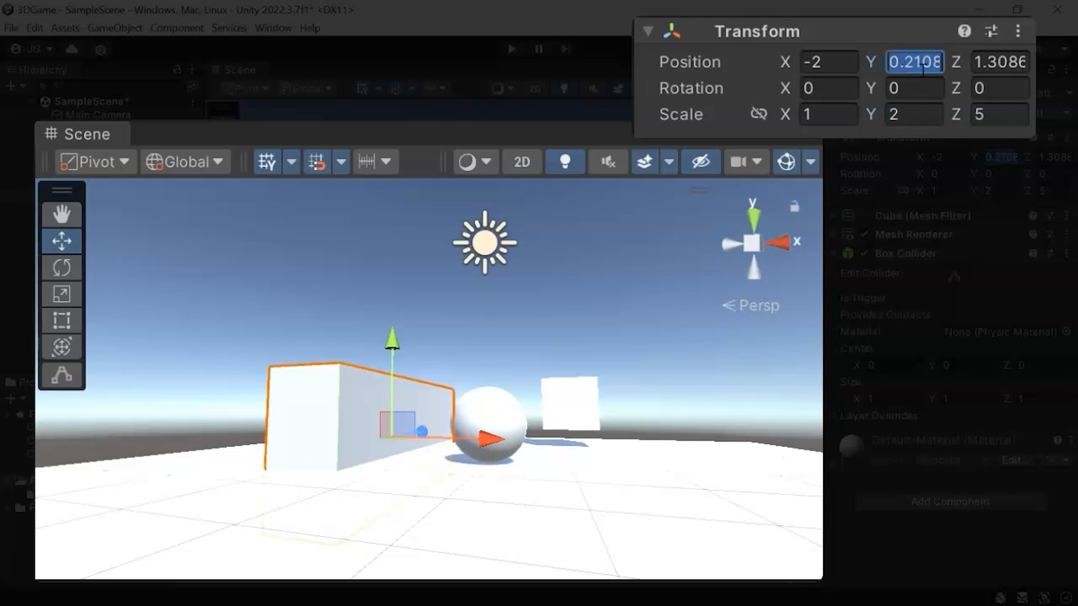
pyautogui.write('1')
pyautogui.keyDown('alt'); pyautogui.moveTo(322, 521); pyautogui.dragTo(405, 387); pyautogui.keyUp('alt')
pyautogui.click(539, 290)
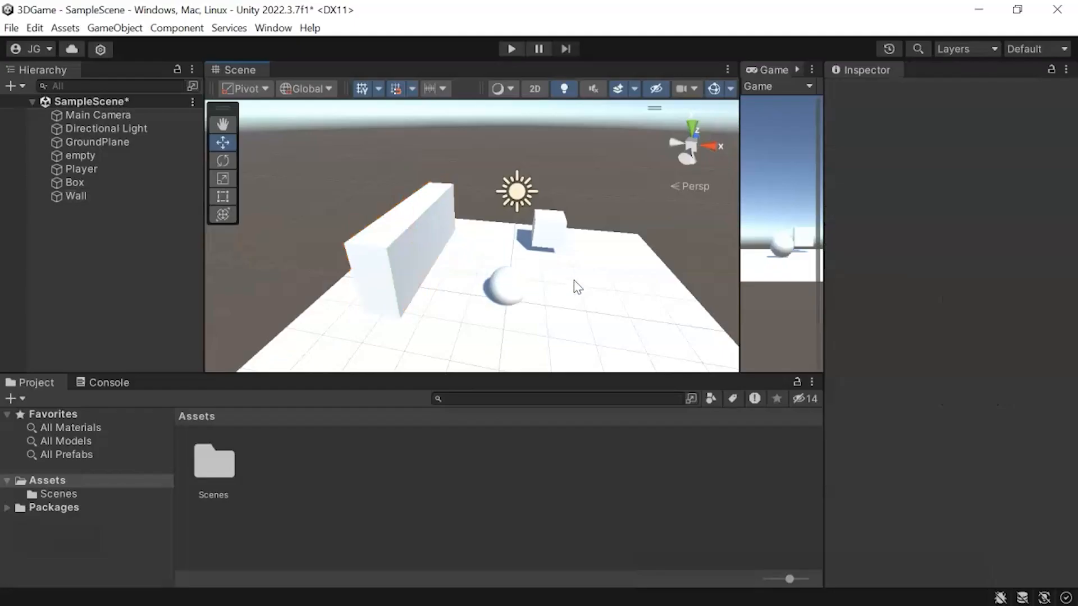
# Select the Box and set its scale to 0.5 on X, Y and Z.
pyautogui.moveTo(575, 287); pyautogui.dragTo(553, 287, button='middle')
pyautogui.moveTo(561, 283)
pyautogui.keyDown('alt'); pyautogui.mouseDown()
pyautogui.moveTo(261, 281)
pyautogui.moveTo(557, 270)
pyautogui.mouseUp(); pyautogui.keyUp('alt')
pyautogui.click(400, 251)
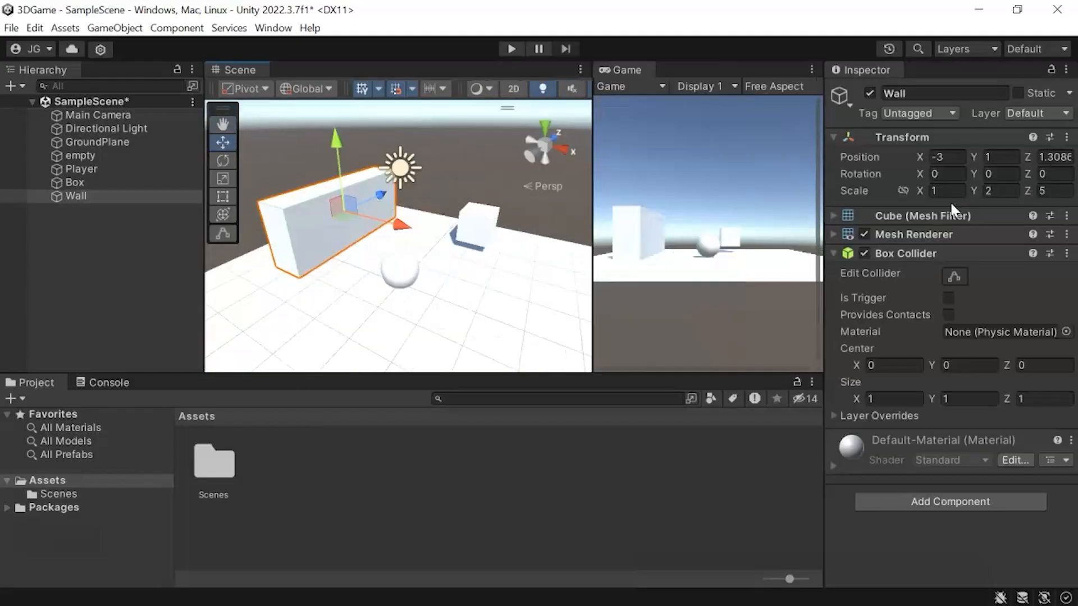
pyautogui.click(945, 192)
pyautogui.click(476, 225)
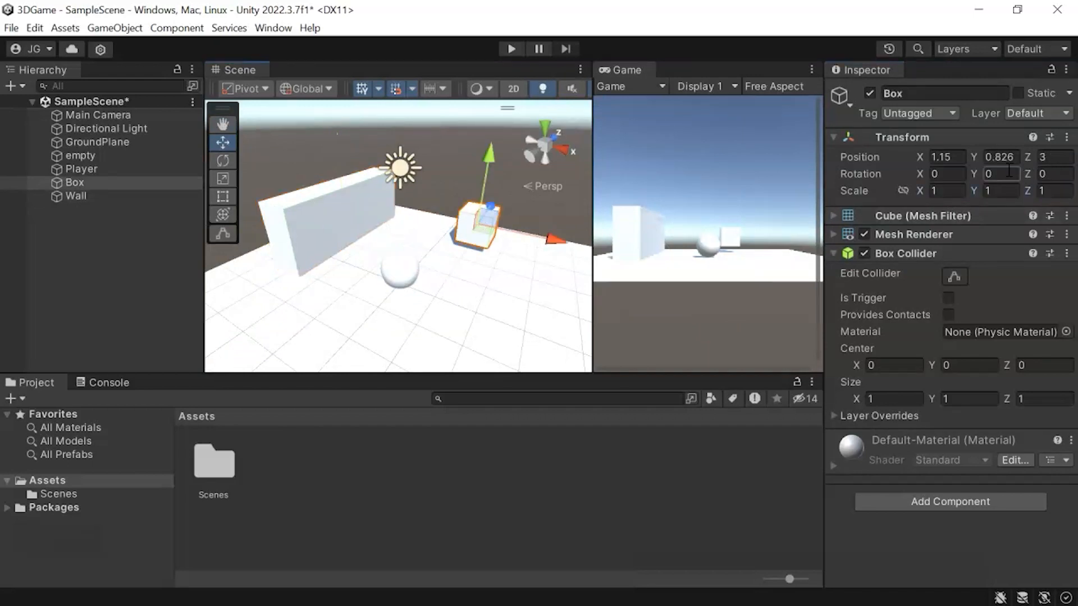
pyautogui.click(954, 191)
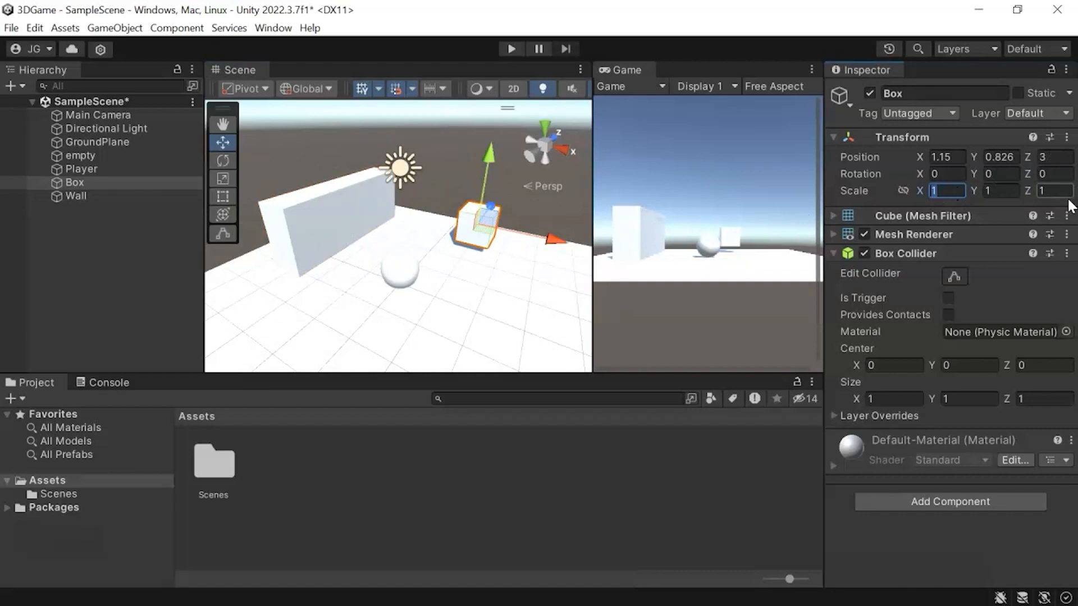
pyautogui.write('.5')
pyautogui.click(1005, 193)
pyautogui.write('.5')
pyautogui.click(1044, 192)
pyautogui.write('.5')
pyautogui.click(1001, 192)
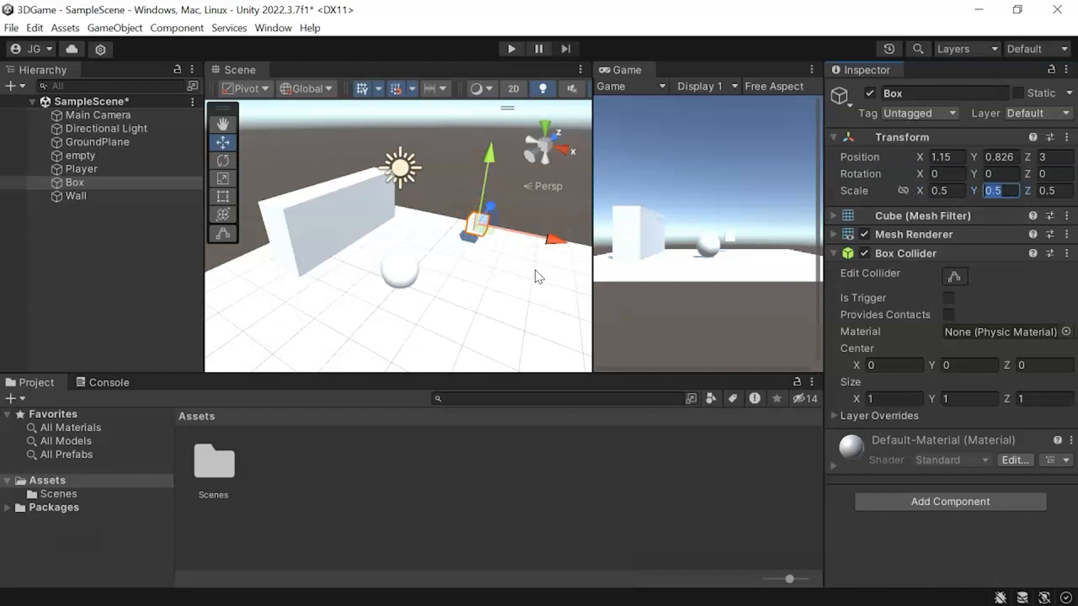
pyautogui.click(1065, 192)
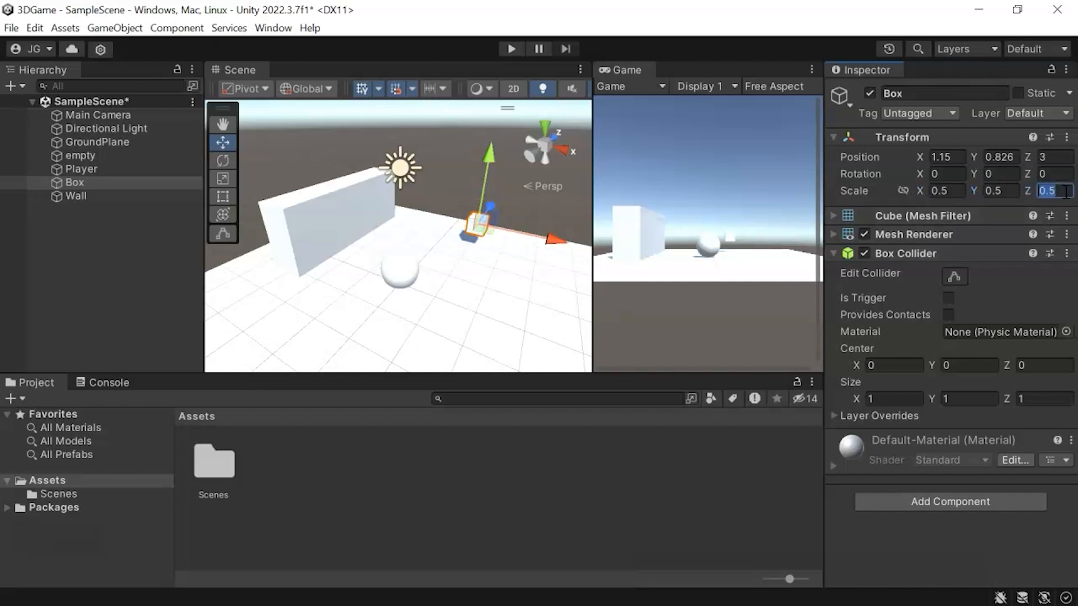
# Compare the Transform scale values of the Wall, Box, Player and empty objects.
pyautogui.click(81, 195)
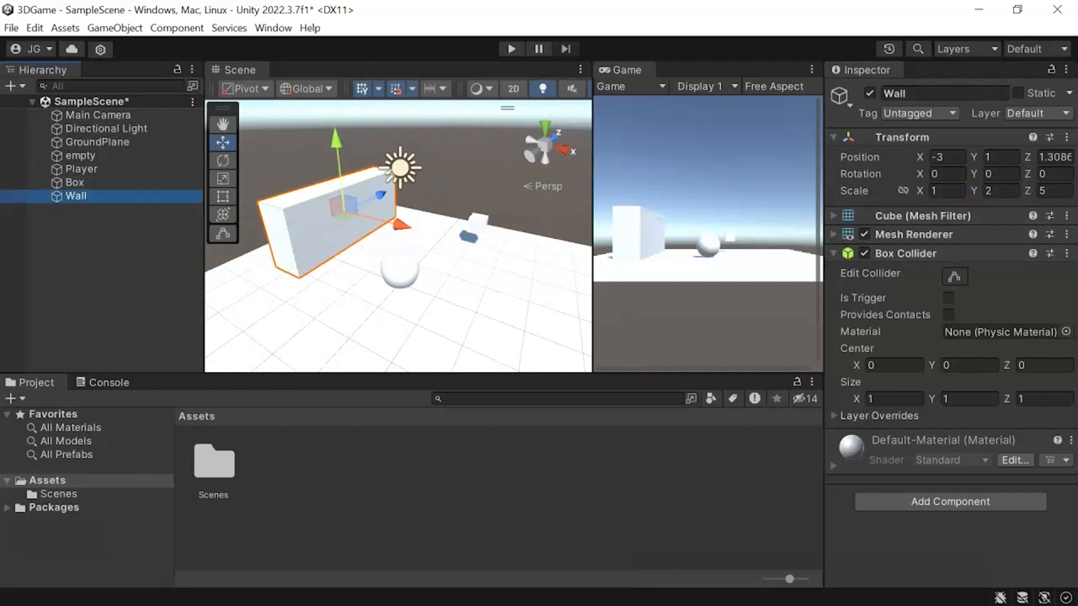
pyautogui.click(84, 183)
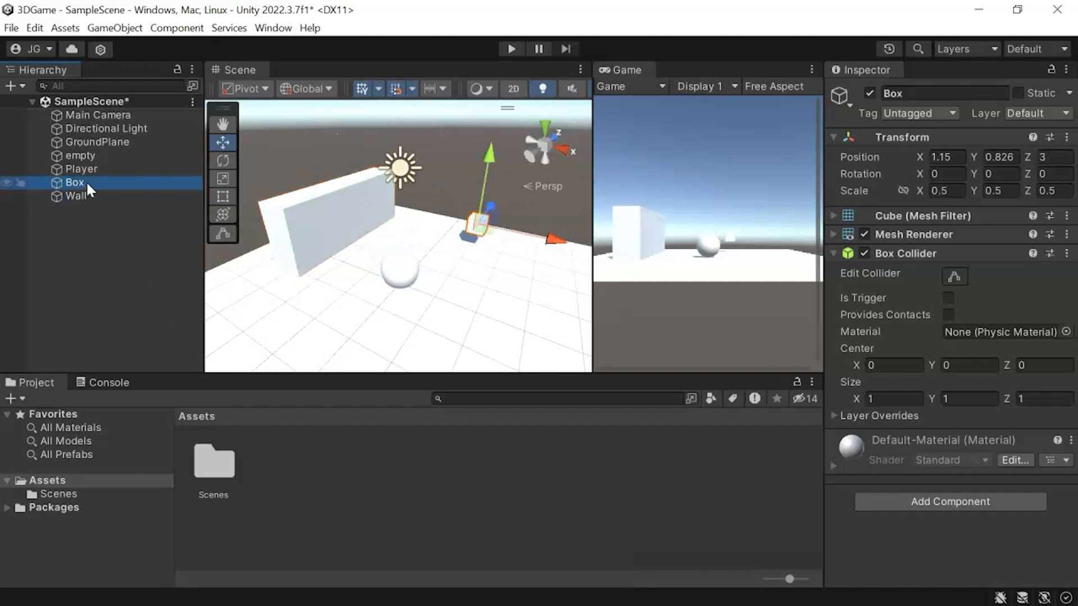
pyautogui.click(77, 168)
pyautogui.click(102, 154)
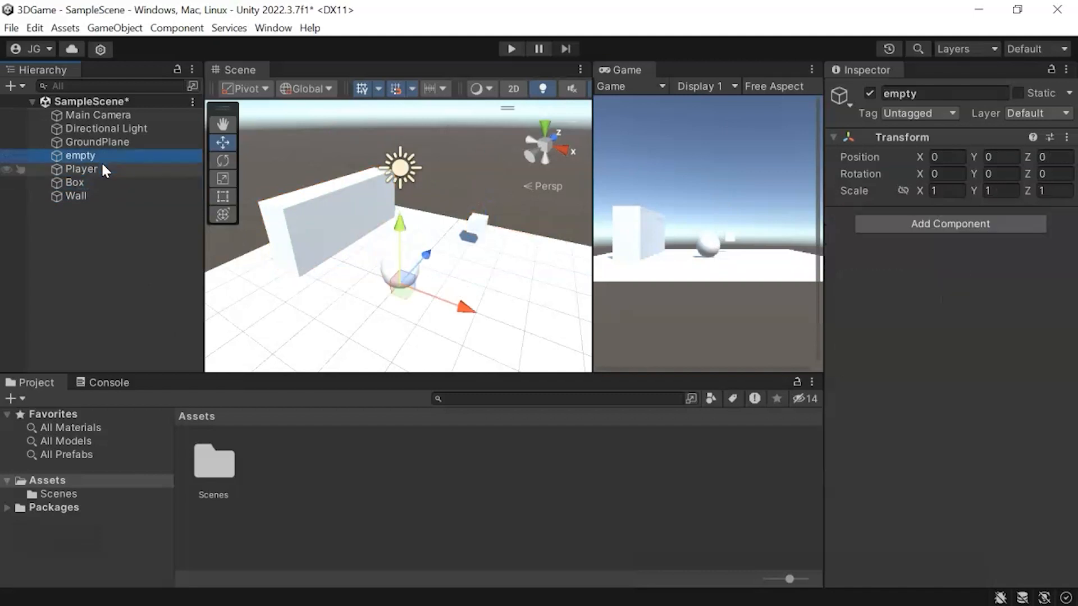
pyautogui.click(102, 167)
pyautogui.click(955, 193)
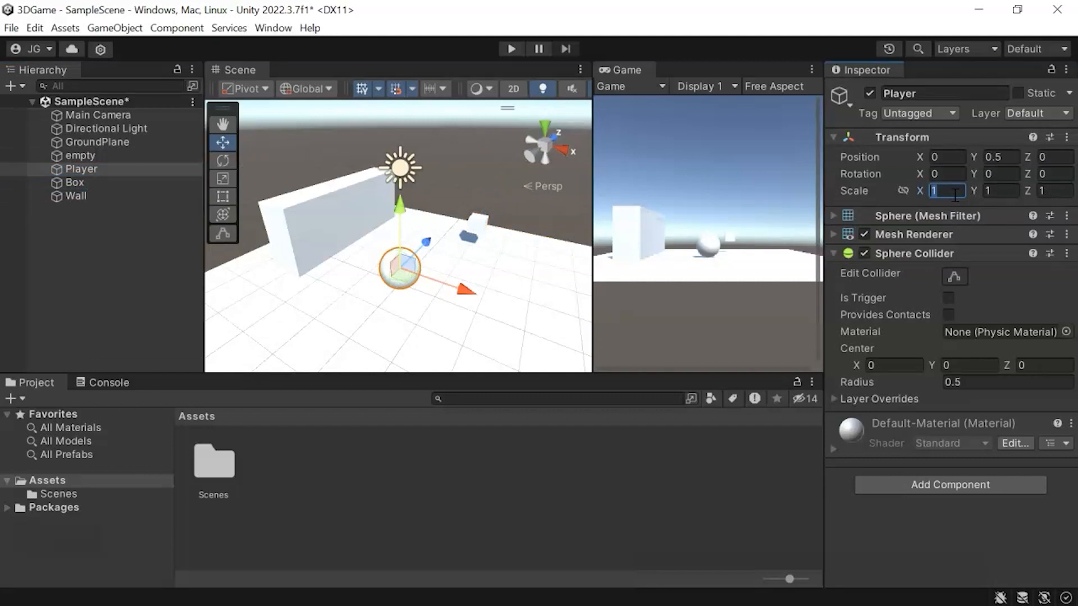
pyautogui.click(101, 155)
pyautogui.click(955, 195)
pyautogui.click(1002, 195)
pyautogui.click(1055, 193)
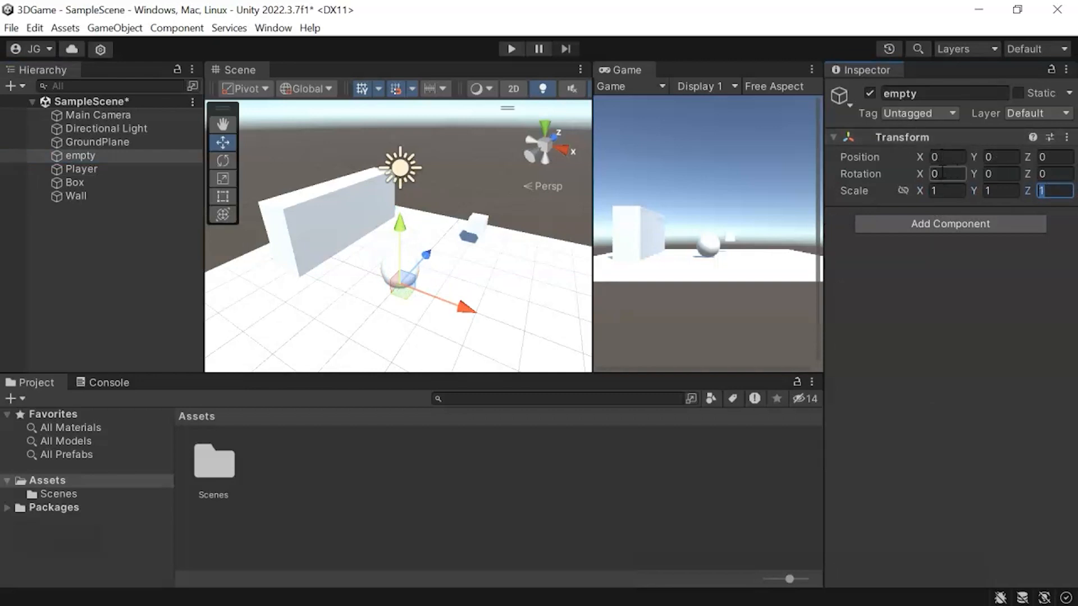
pyautogui.click(944, 191)
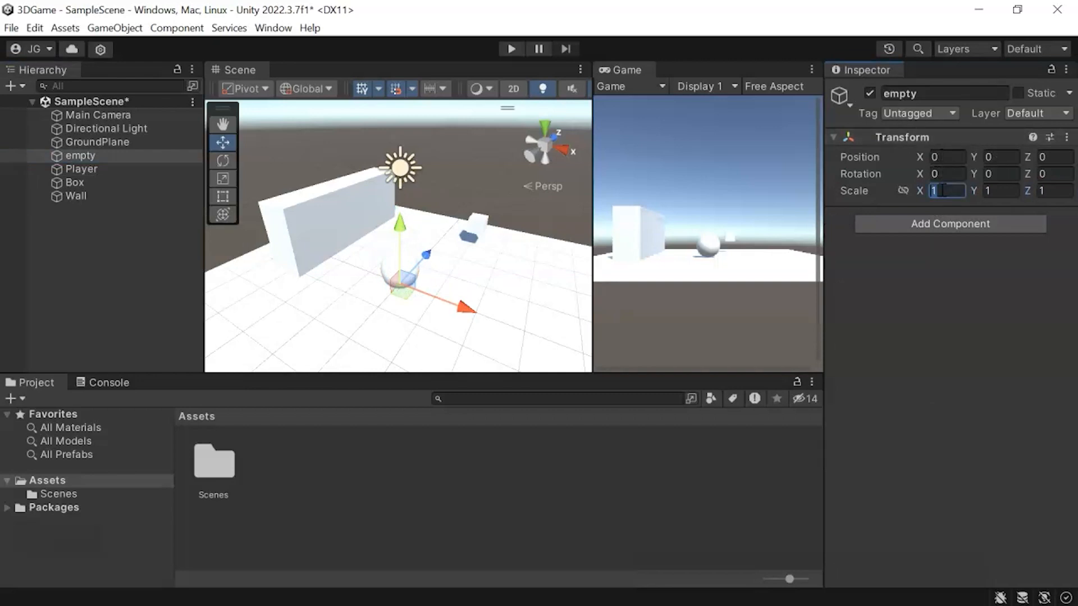
pyautogui.moveTo(409, 263); pyautogui.dragTo(422, 254, button='middle')
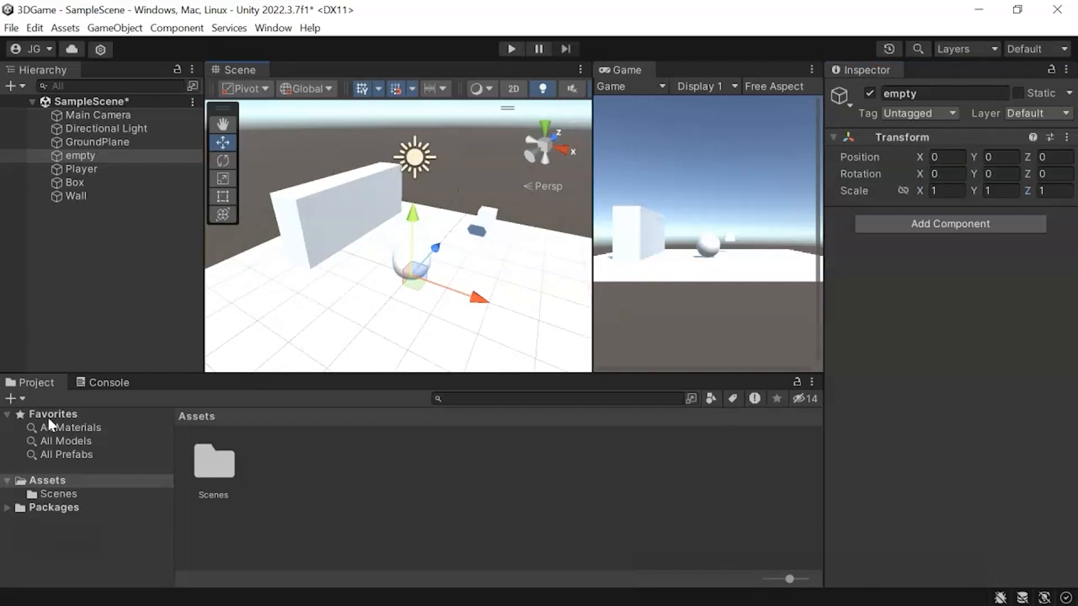
# Create a material named Ground in the Assets folder.
pyautogui.rightClick(302, 465)
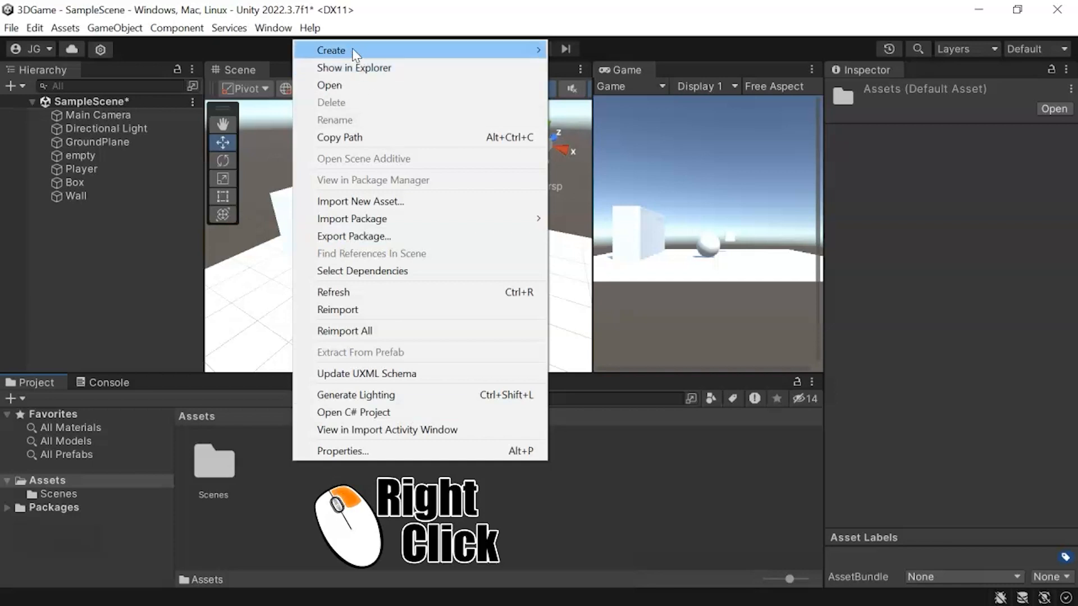
pyautogui.moveTo(352, 48)
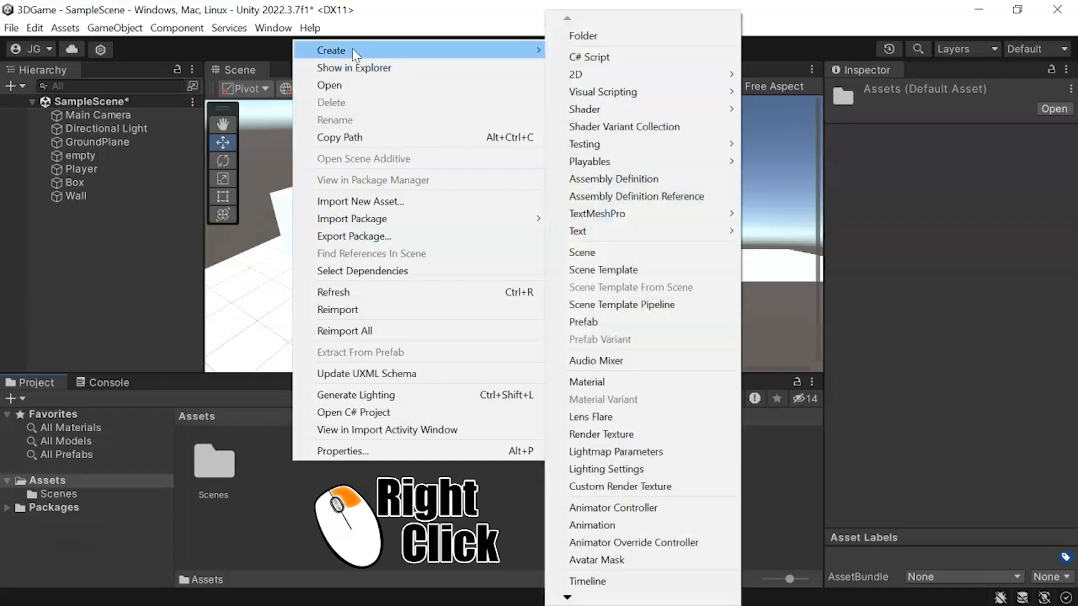
pyautogui.click(599, 384)
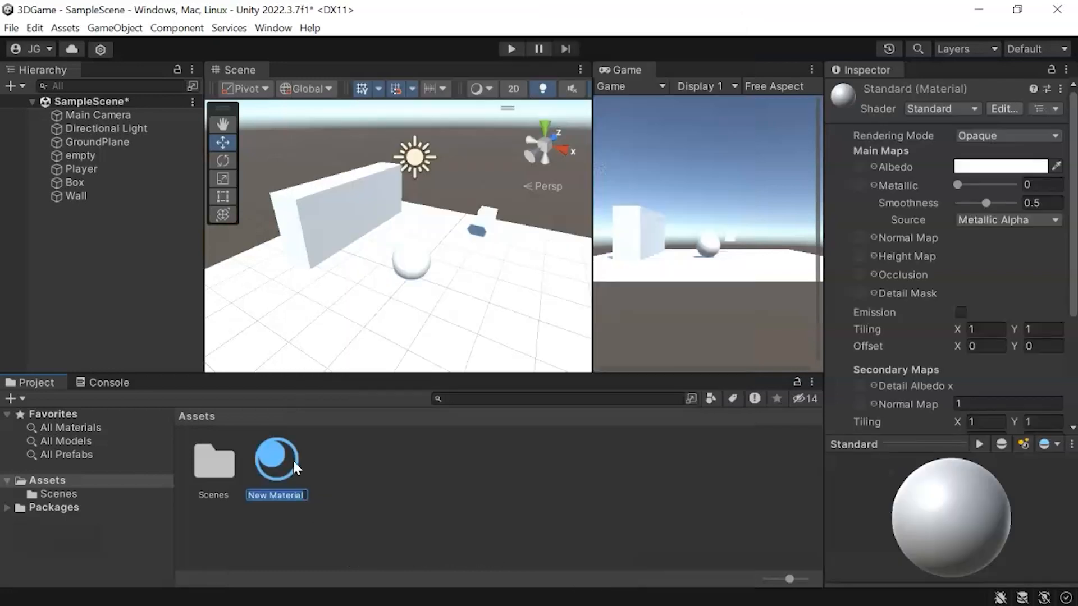
pyautogui.write('Ground')
pyautogui.press('Return')
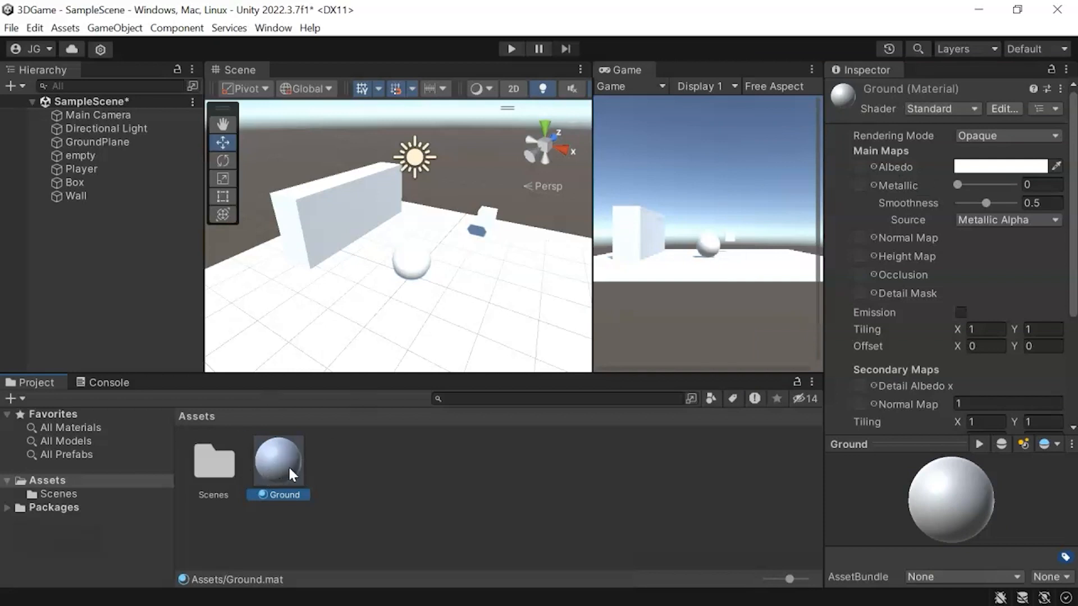
# Set the Ground material's albedo to dark brown, hexadecimal 5A412E.
pyautogui.scroll(-5, 898, 237)
pyautogui.scroll(5, 898, 238)
pyautogui.click(988, 167)
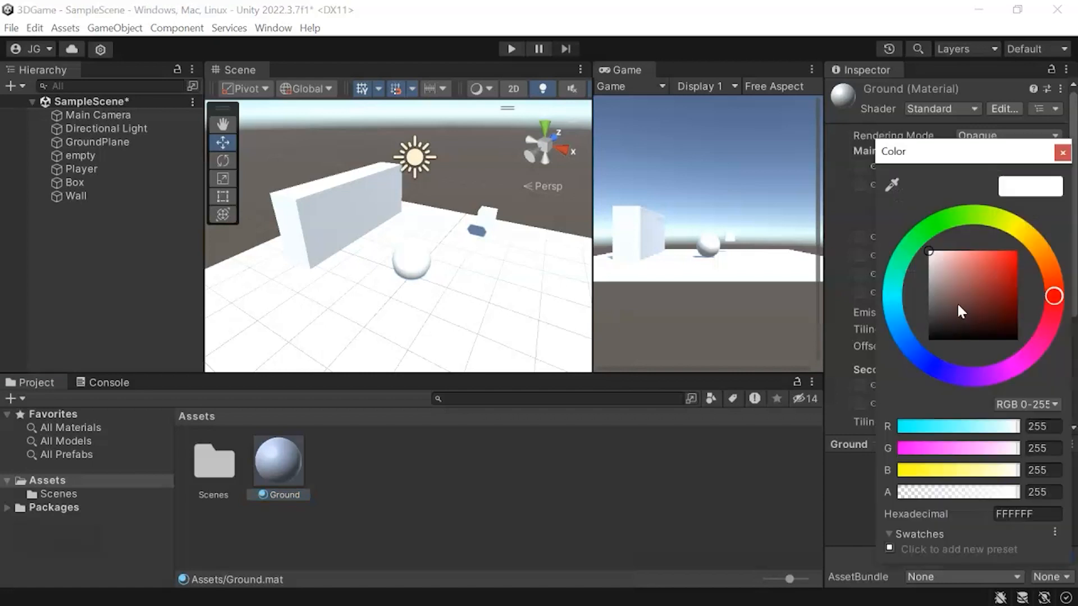
pyautogui.moveTo(940, 279); pyautogui.dragTo(926, 314)
pyautogui.click(1046, 260)
pyautogui.click(973, 310)
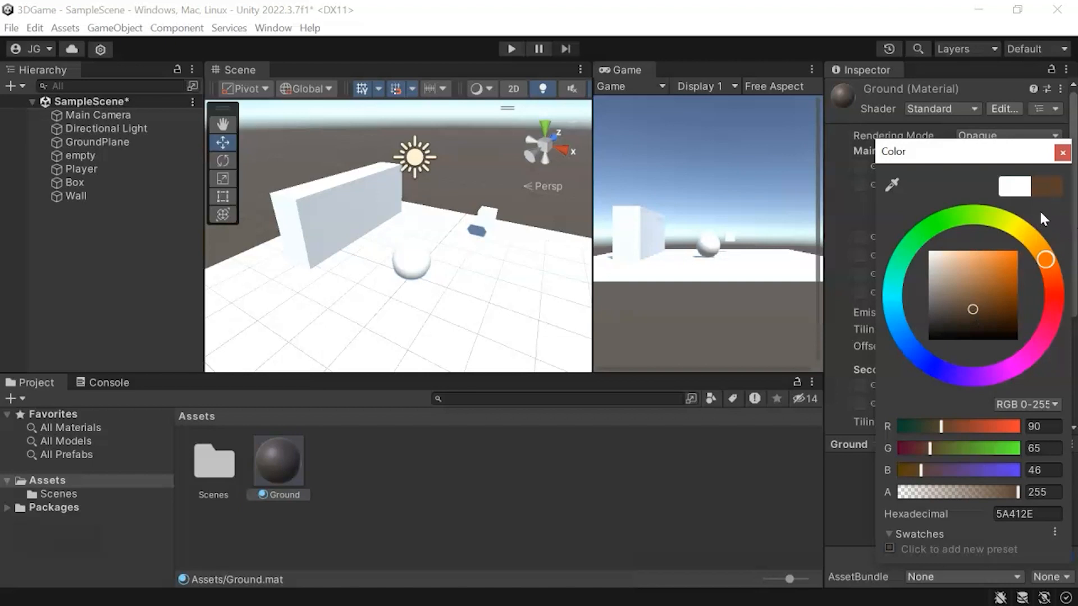
pyautogui.click(289, 461)
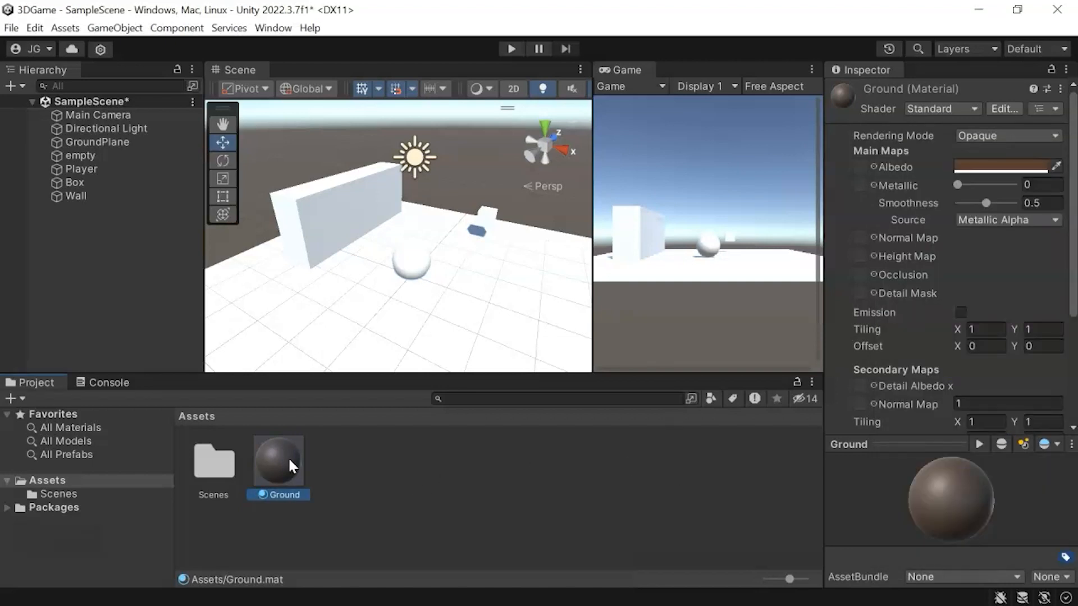
# Apply the Ground material to the GroundPlane and expand the material's properties on that object.
pyautogui.moveTo(457, 315); pyautogui.dragTo(409, 291, button='middle')
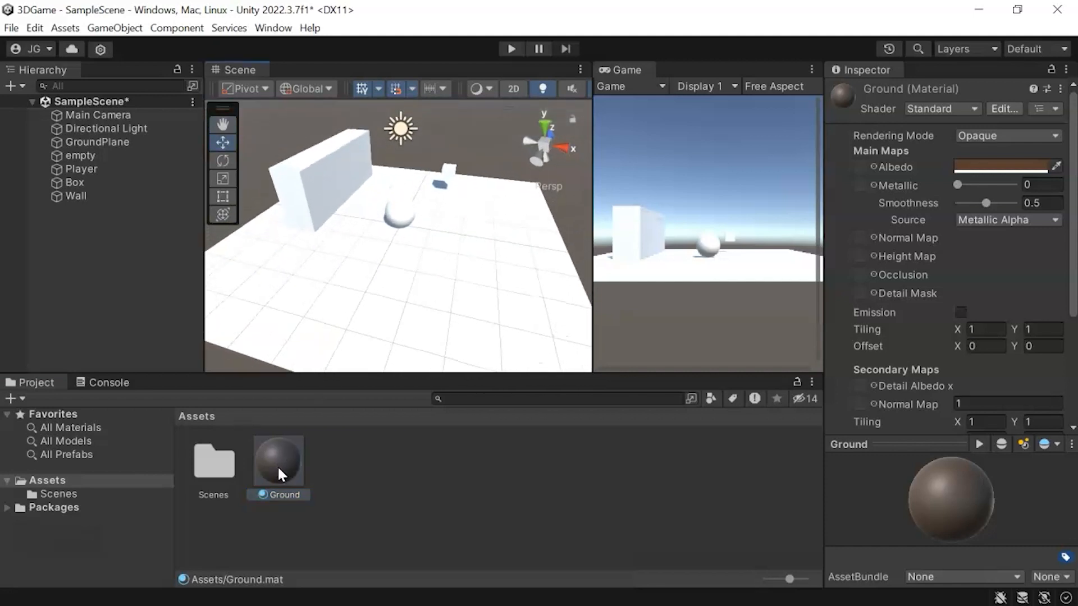
pyautogui.moveTo(280, 473); pyautogui.dragTo(344, 309)
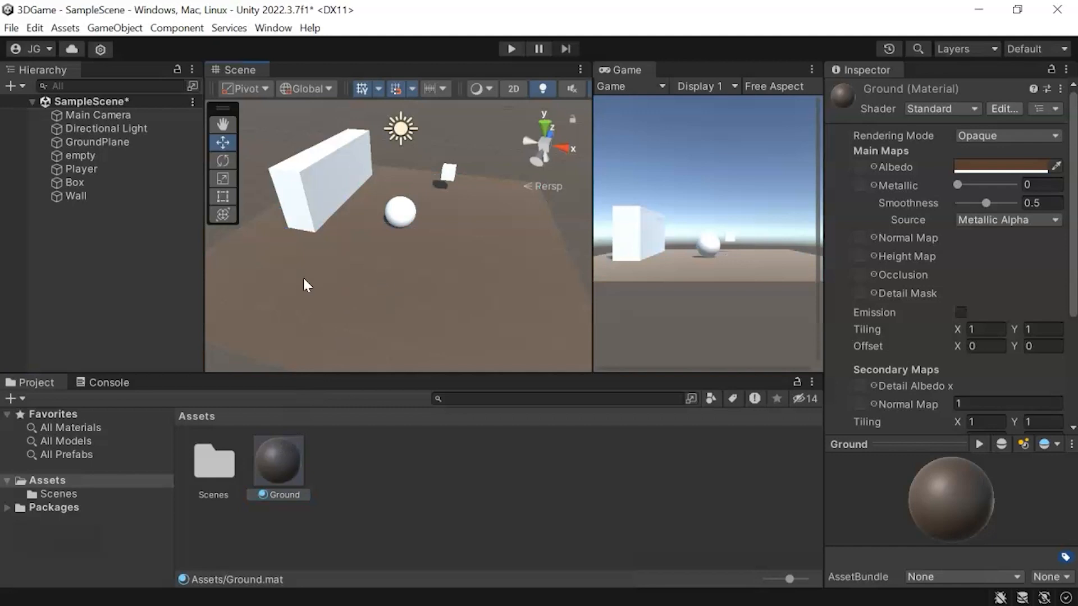
pyautogui.click(396, 301)
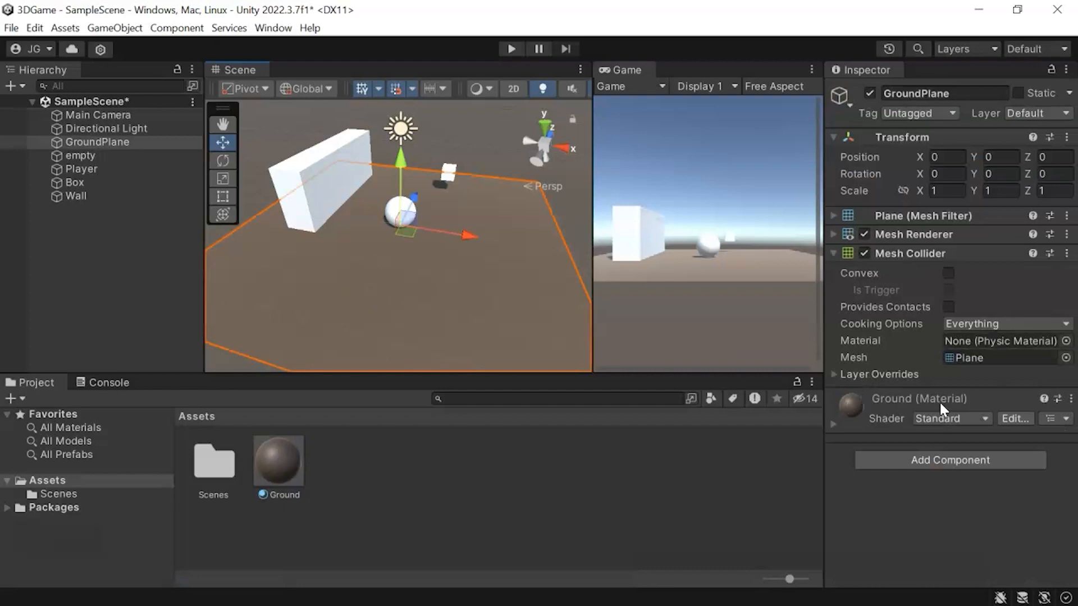
pyautogui.click(878, 420)
pyautogui.scroll(-5, 898, 382)
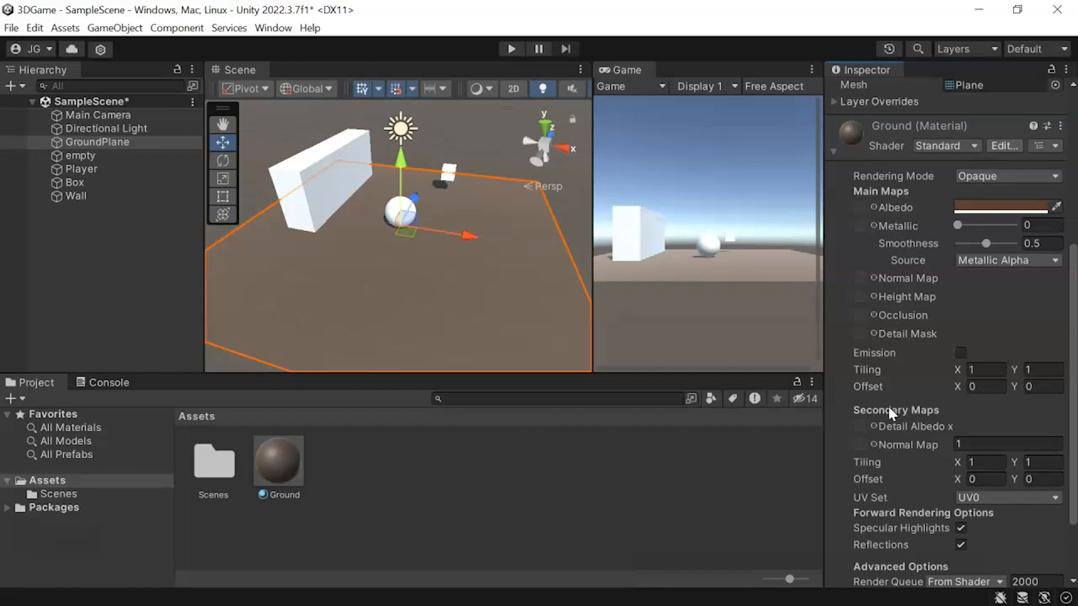
# Examine the materials assigned to the Player and Wall, including whether the Wall's material properties can be edited.
pyautogui.click(82, 166)
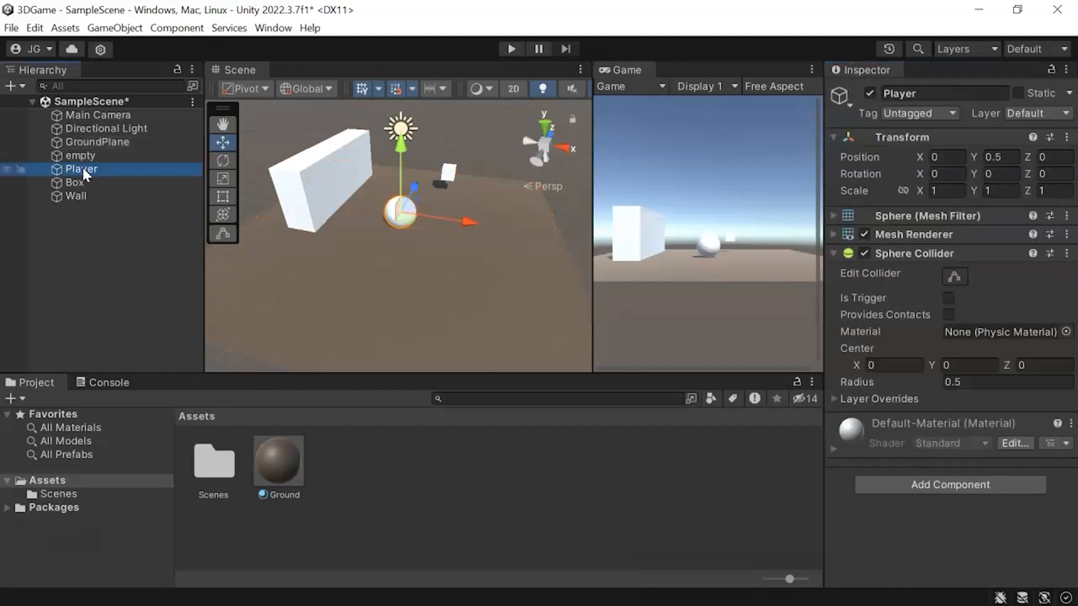
pyautogui.click(82, 195)
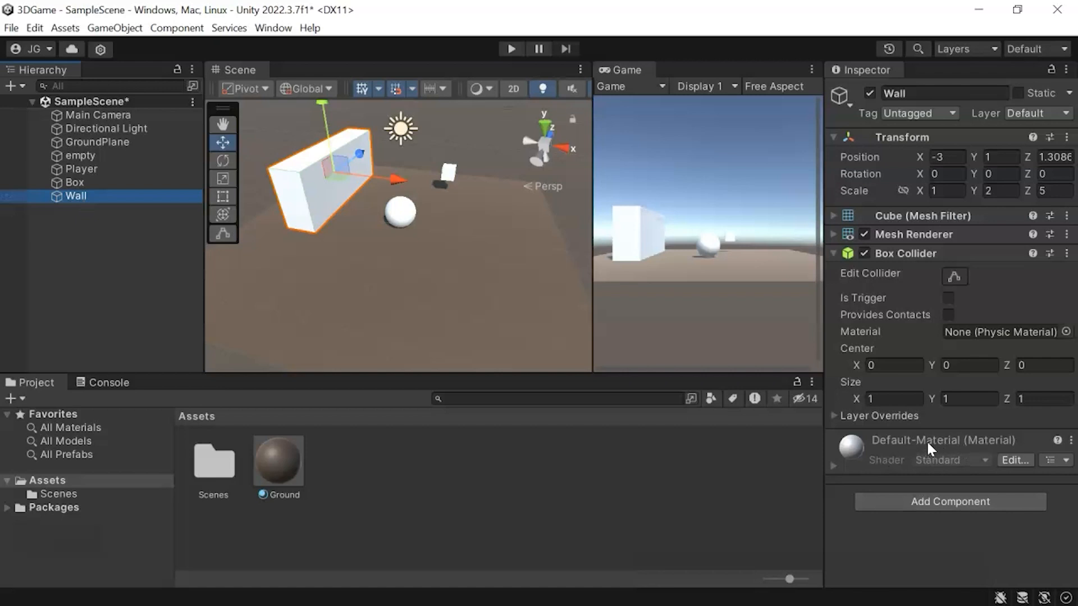
pyautogui.click(831, 466)
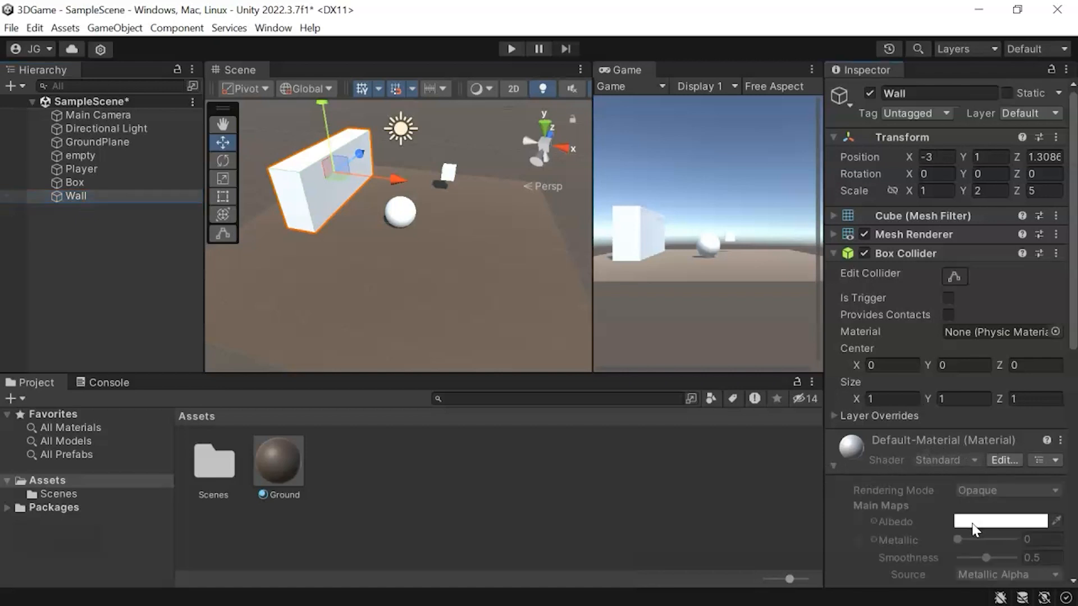
pyautogui.click(833, 466)
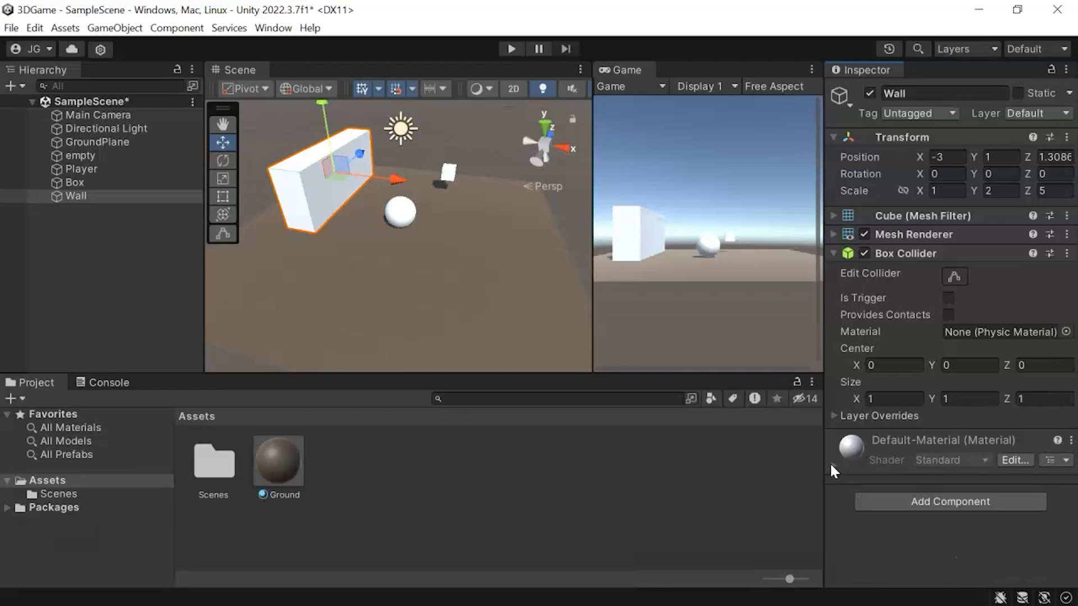
# Create a material named Wall in the Assets folder.
pyautogui.rightClick(368, 465)
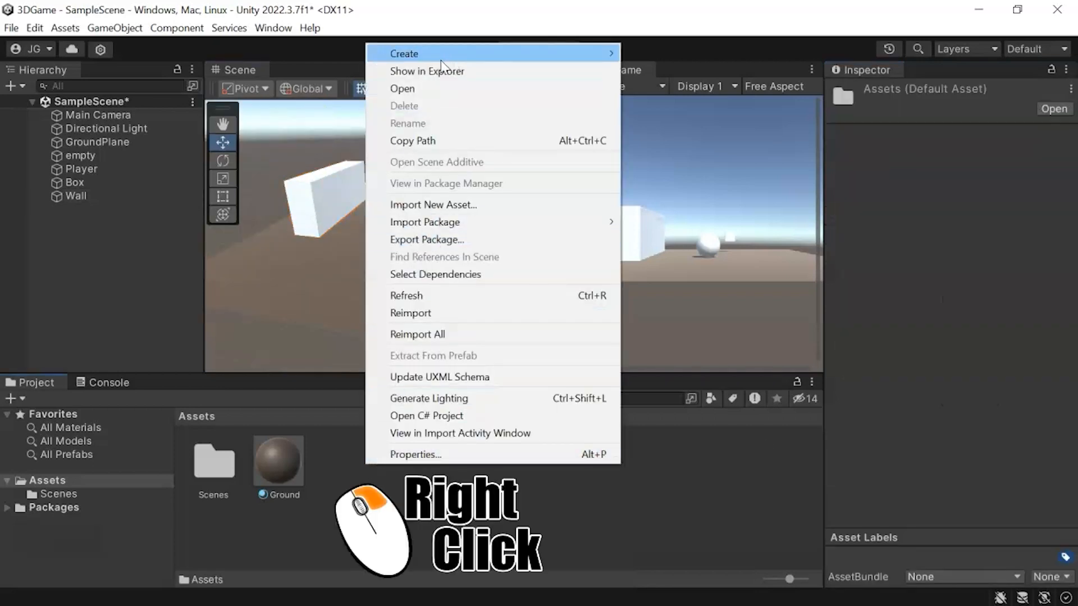
pyautogui.moveTo(436, 60)
pyautogui.click(448, 468)
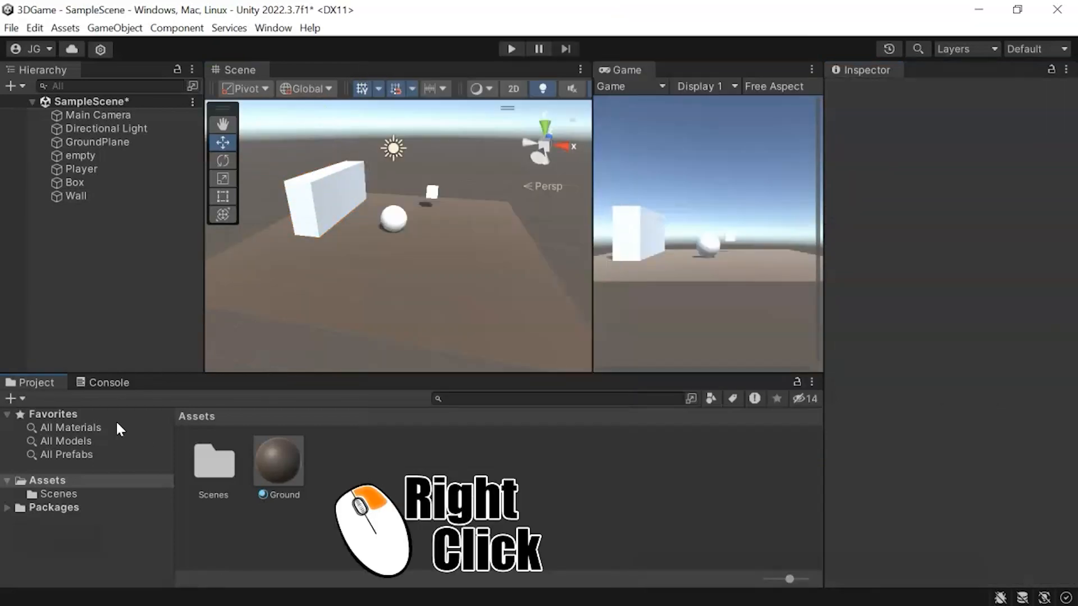
pyautogui.rightClick(414, 461)
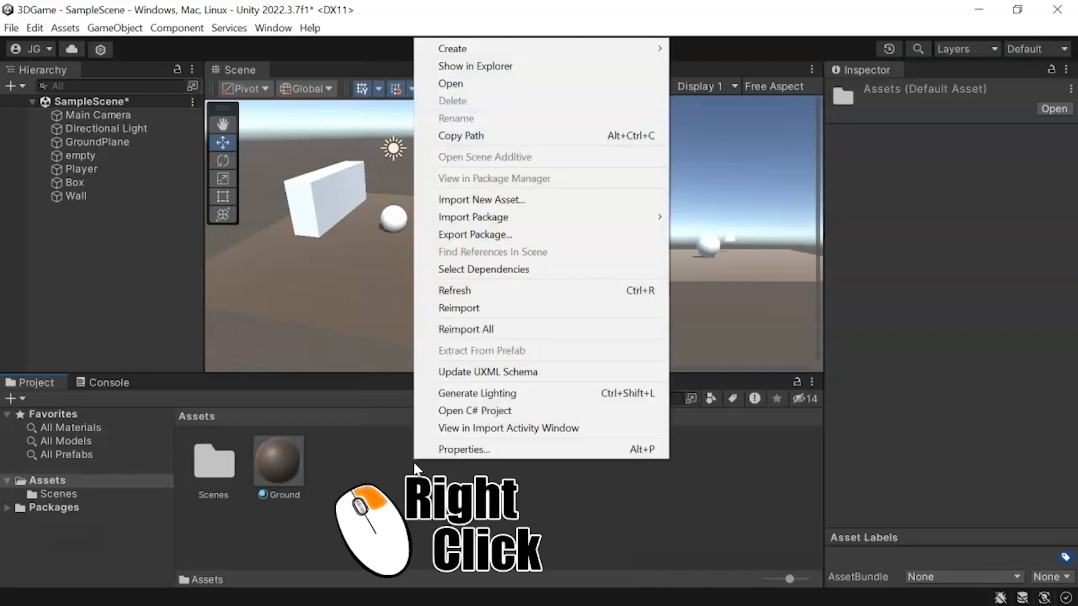
pyautogui.moveTo(471, 50)
pyautogui.click(709, 381)
pyautogui.write('Wall')
pyautogui.press('Return')
# Create a material named Player in the Assets folder.
pyautogui.rightClick(433, 465)
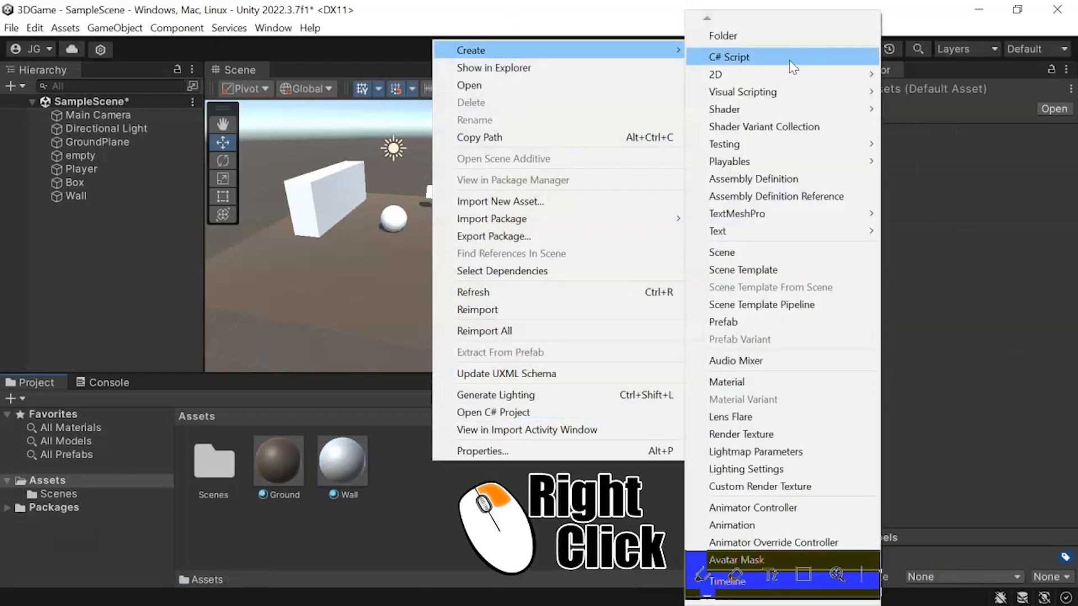
pyautogui.click(768, 382)
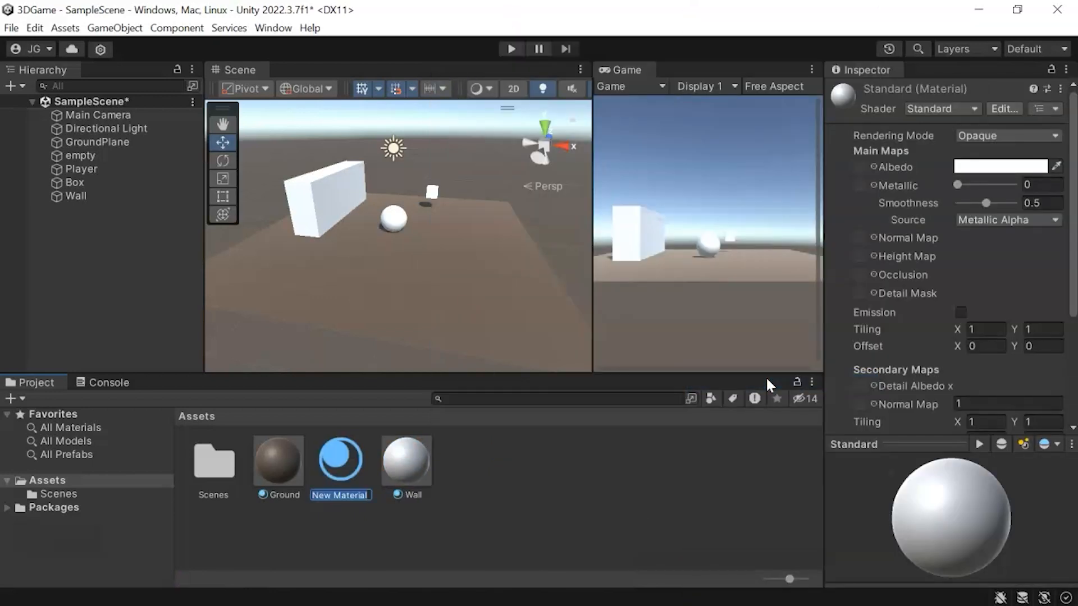
pyautogui.write('Player')
pyautogui.press('Return')
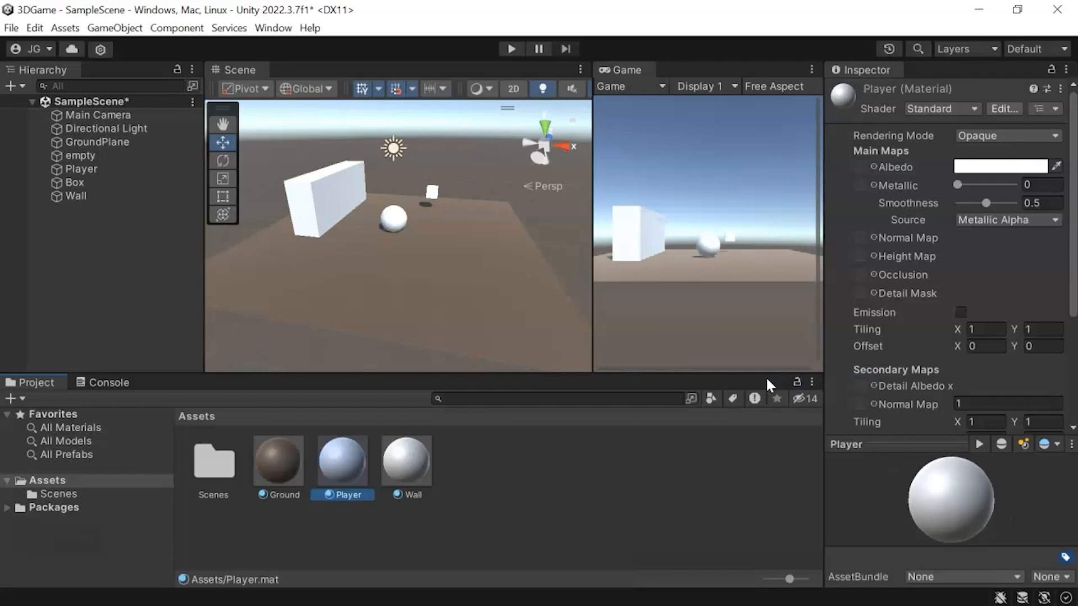
# Set the Wall material's albedo to a medium grey.
pyautogui.click(386, 494)
pyautogui.click(977, 167)
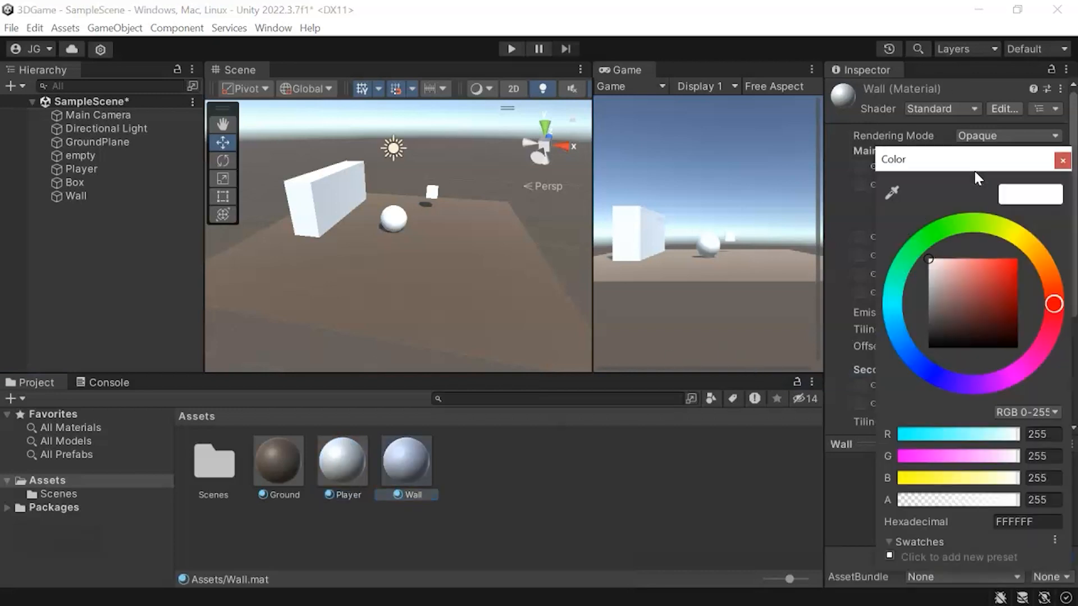
pyautogui.click(928, 300)
pyautogui.moveTo(927, 298); pyautogui.dragTo(906, 292)
pyautogui.click(476, 517)
# Set the Player material's albedo to bright blue, hexadecimal 00D7FF, and darken the Ground material's albedo to 463223.
pyautogui.click(346, 460)
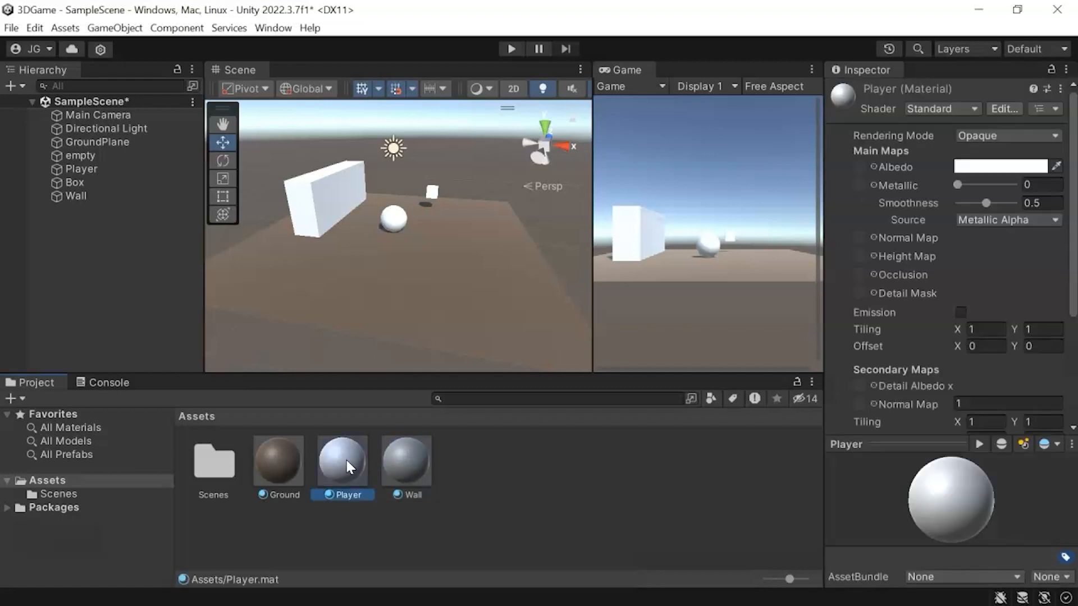
pyautogui.click(989, 167)
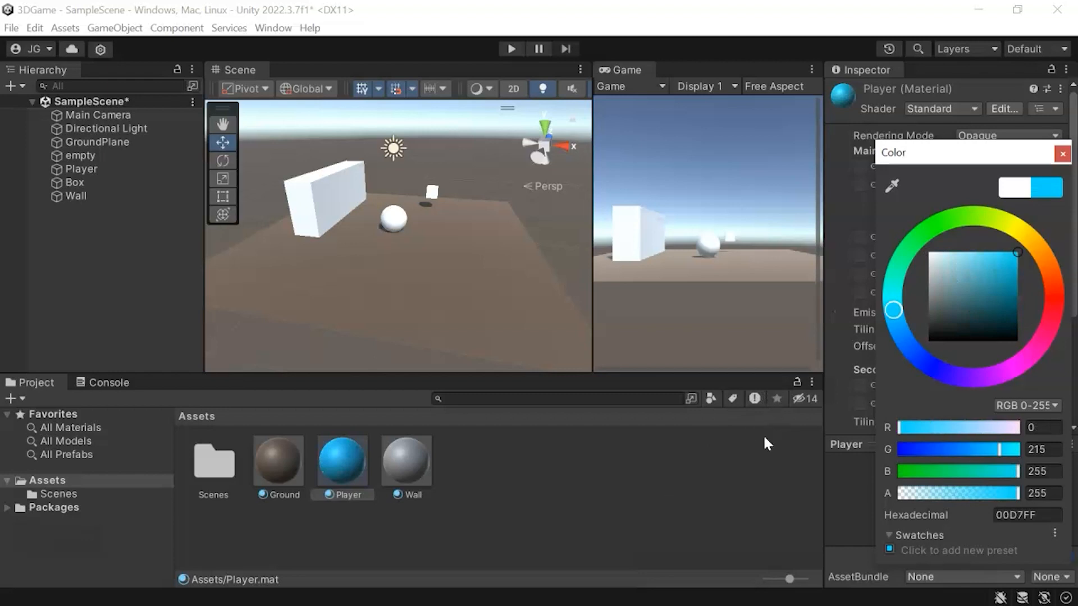
pyautogui.click(297, 470)
pyautogui.click(974, 318)
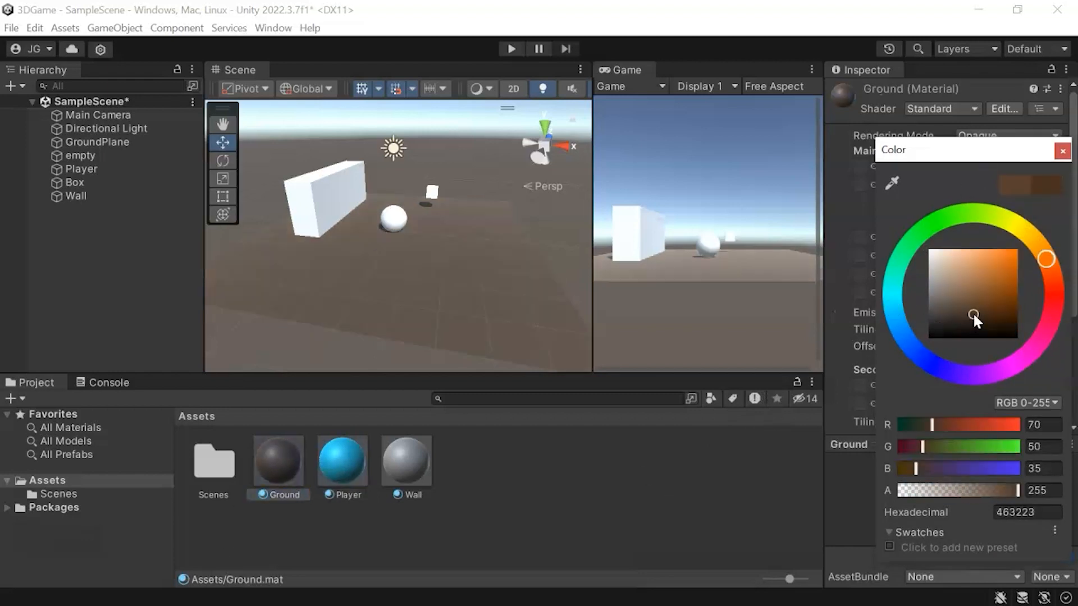
pyautogui.click(500, 494)
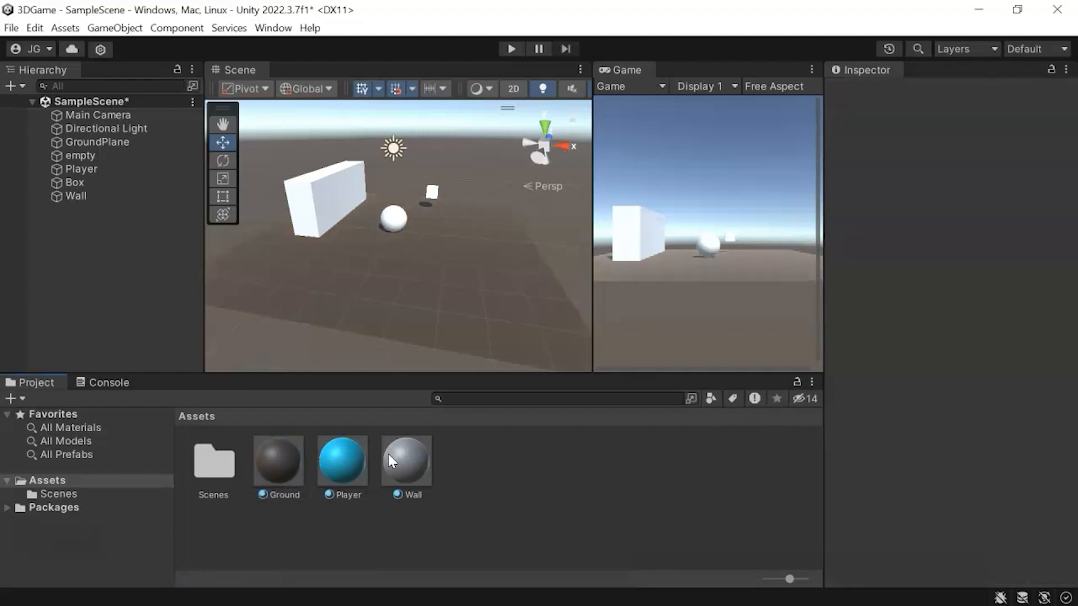
# Apply the Wall material to the Wall and the Player material to the Player sphere in the scene.
pyautogui.moveTo(393, 458); pyautogui.dragTo(326, 202)
pyautogui.moveTo(346, 464); pyautogui.dragTo(400, 229)
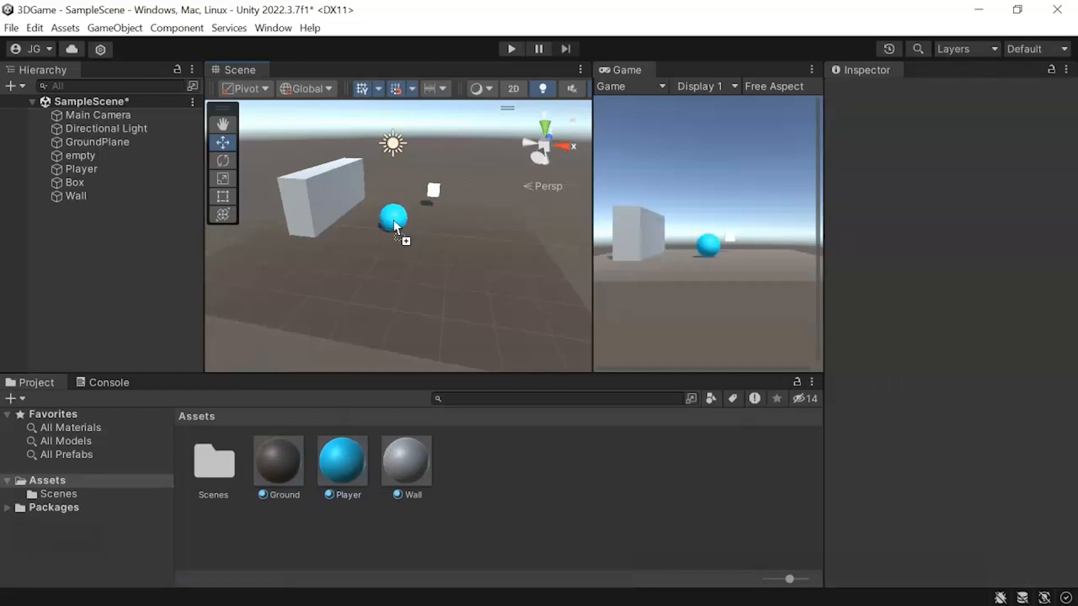
pyautogui.scroll(4, 393, 220)
pyautogui.keyDown('alt'); pyautogui.moveTo(419, 304); pyautogui.dragTo(464, 316); pyautogui.keyUp('alt')
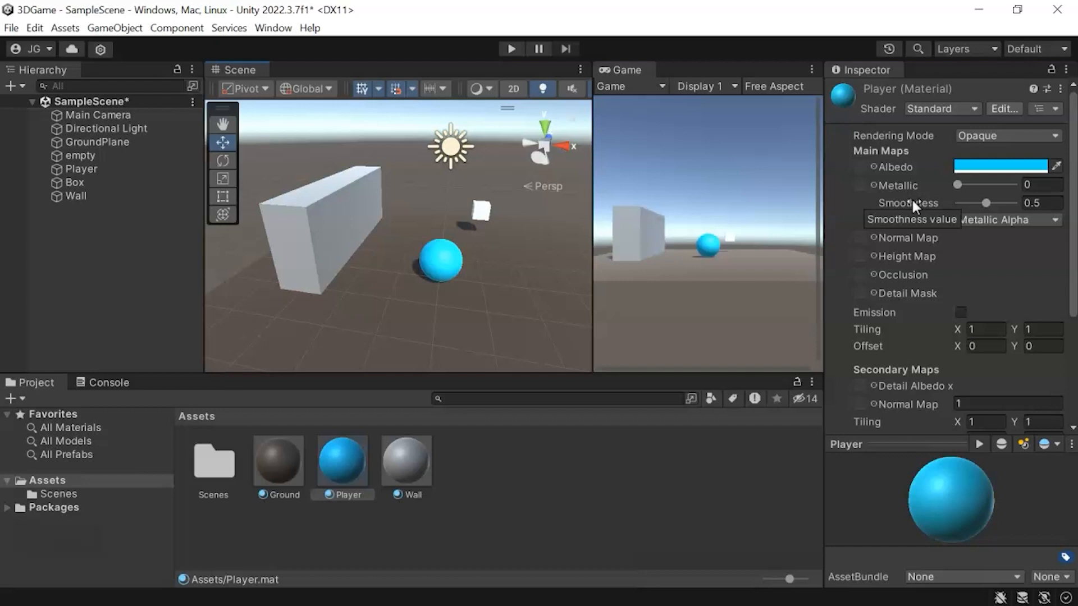
# Set the Player material's Metallic value to 0.83 and its Smoothness to 0.86.
pyautogui.moveTo(958, 184); pyautogui.dragTo(1004, 185)
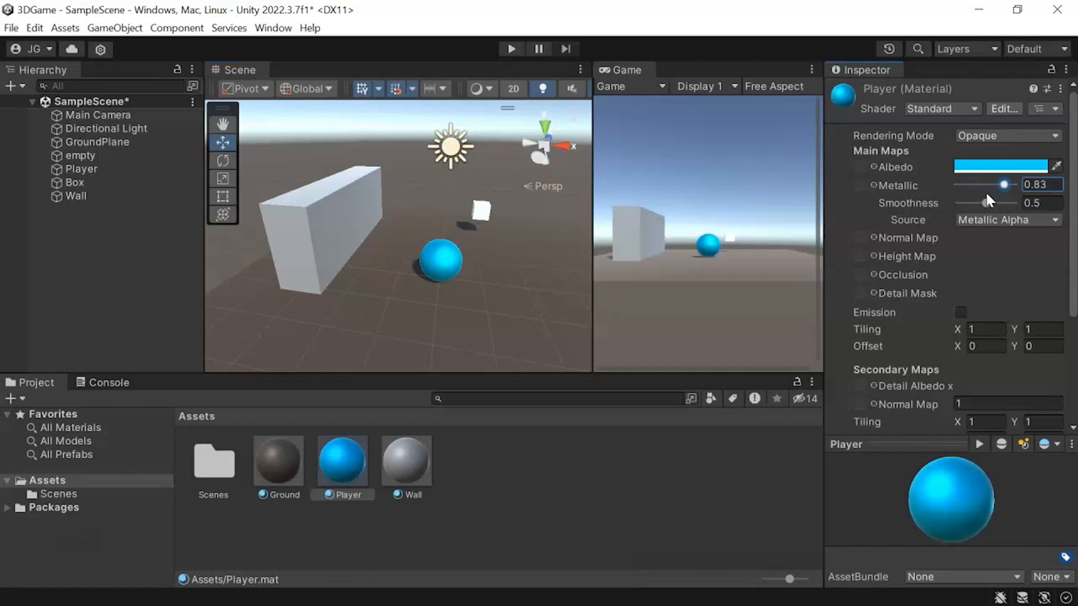
pyautogui.keyDown('alt'); pyautogui.moveTo(490, 282); pyautogui.dragTo(458, 256); pyautogui.keyUp('alt')
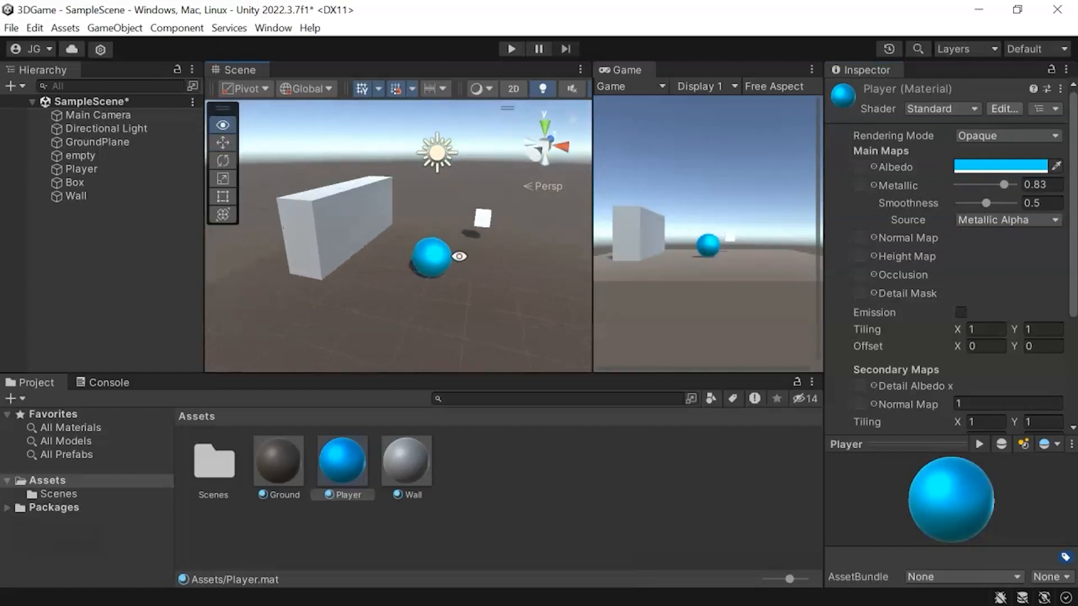
pyautogui.scroll(5, 441, 270)
pyautogui.moveTo(986, 203); pyautogui.dragTo(1008, 209)
pyautogui.keyDown('alt'); pyautogui.moveTo(420, 271); pyautogui.dragTo(908, 213); pyautogui.keyUp('alt')
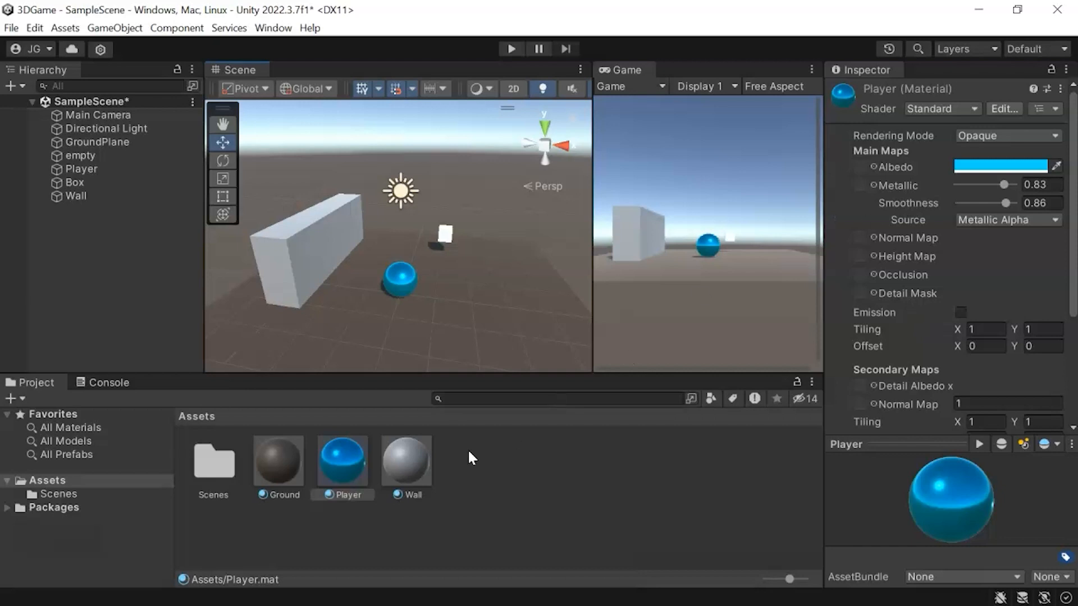
pyautogui.moveTo(413, 312); pyautogui.dragTo(428, 286, button='middle')
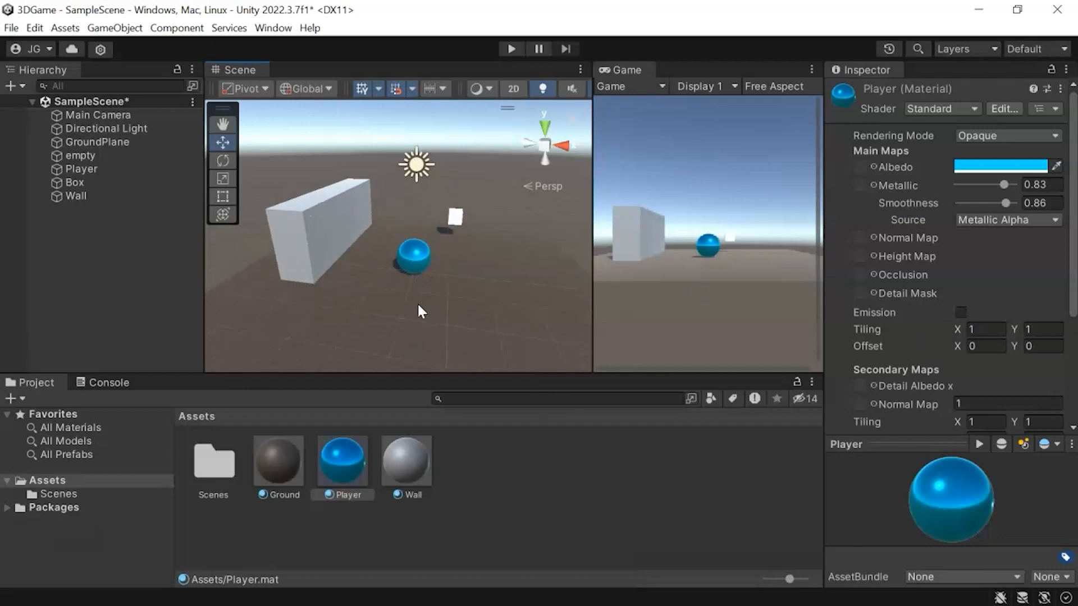
pyautogui.keyDown('alt'); pyautogui.moveTo(466, 304); pyautogui.dragTo(468, 265); pyautogui.keyUp('alt')
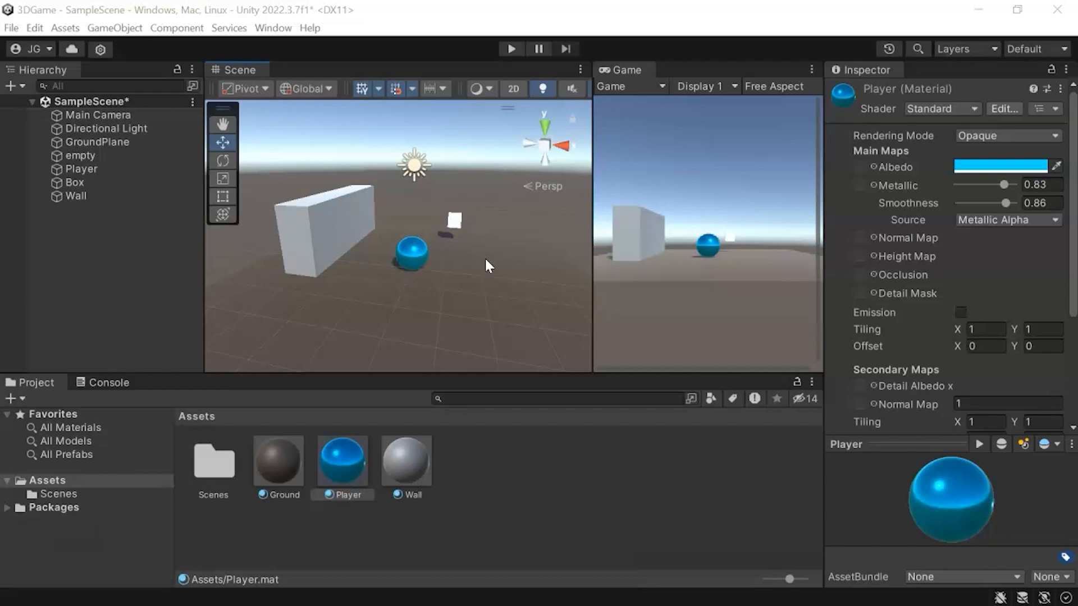
pyautogui.moveTo(484, 257); pyautogui.dragTo(480, 299, button='middle')
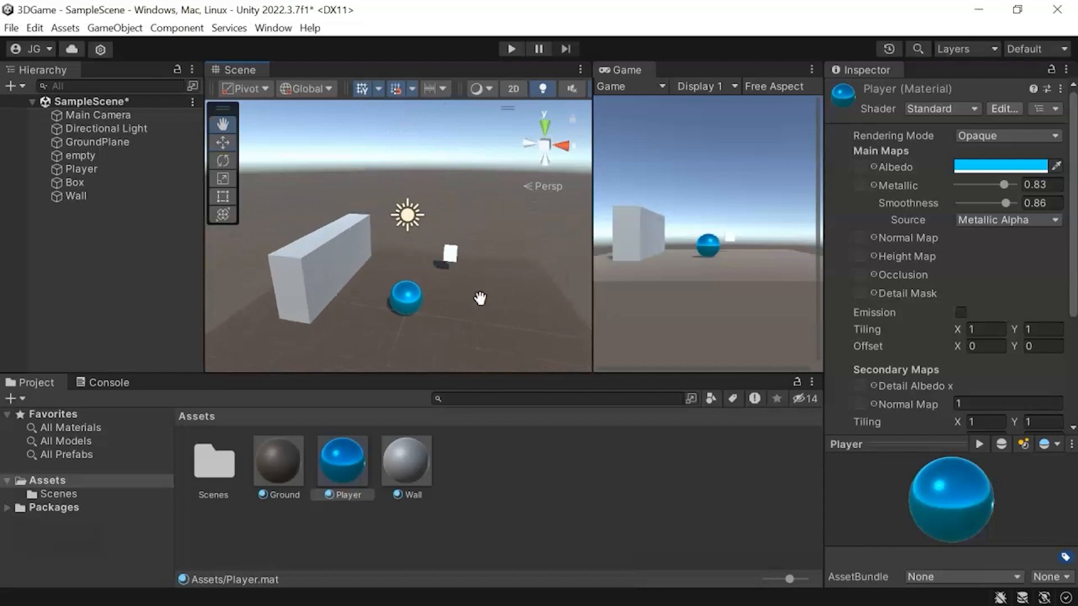
pyautogui.keyDown('alt'); pyautogui.moveTo(415, 312); pyautogui.dragTo(443, 308); pyautogui.keyUp('alt')
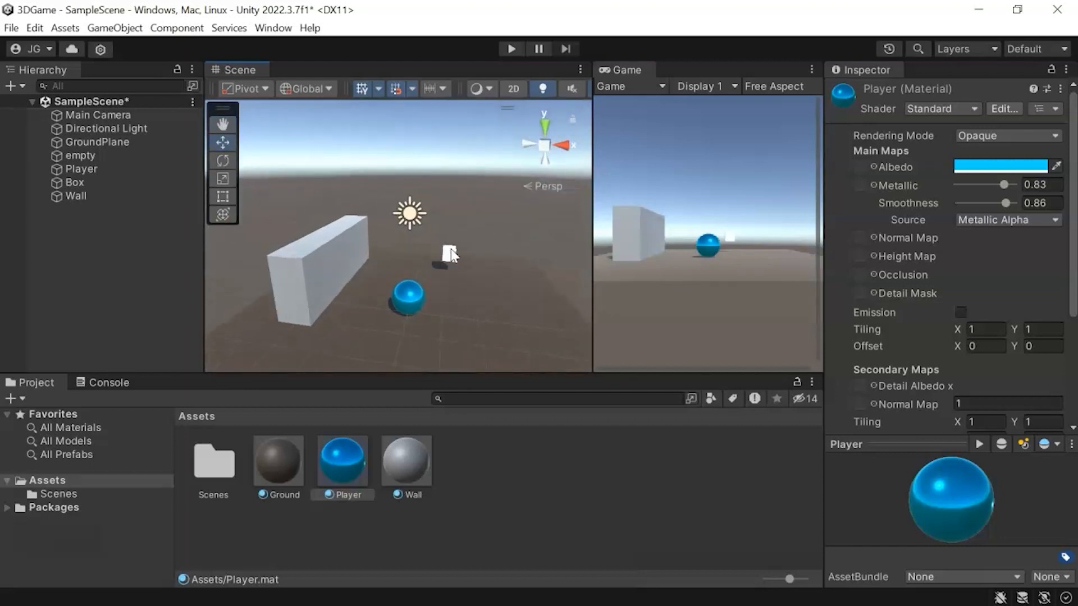
# Examine the collider components on the Player sphere, the Wall and the GroundPlane.
pyautogui.click(449, 335)
pyautogui.click(398, 296)
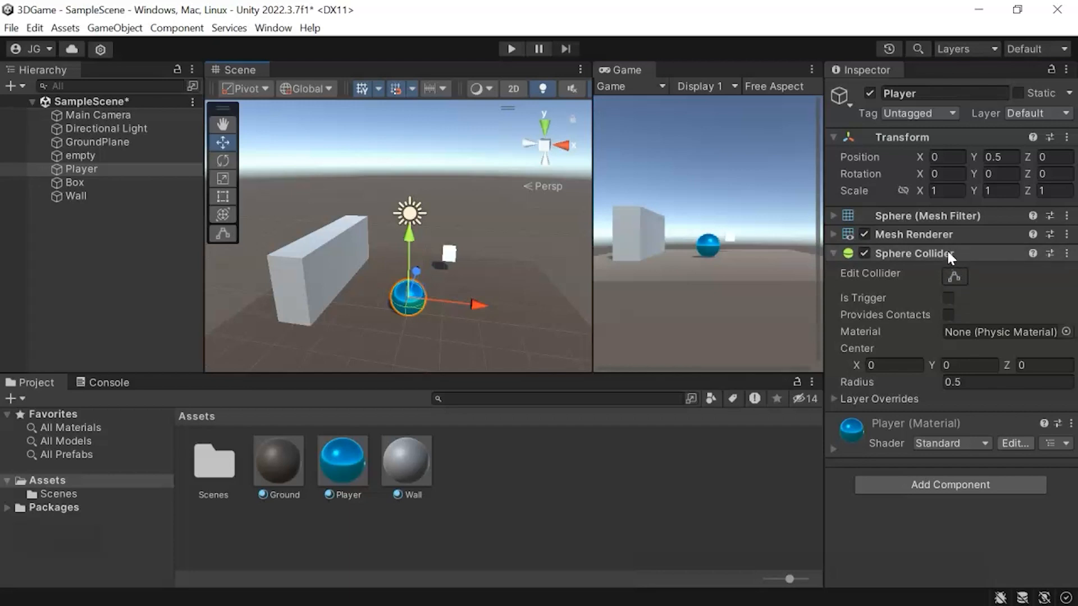
pyautogui.scroll(3, 415, 293)
pyautogui.moveTo(422, 325); pyautogui.dragTo(433, 294, button='middle')
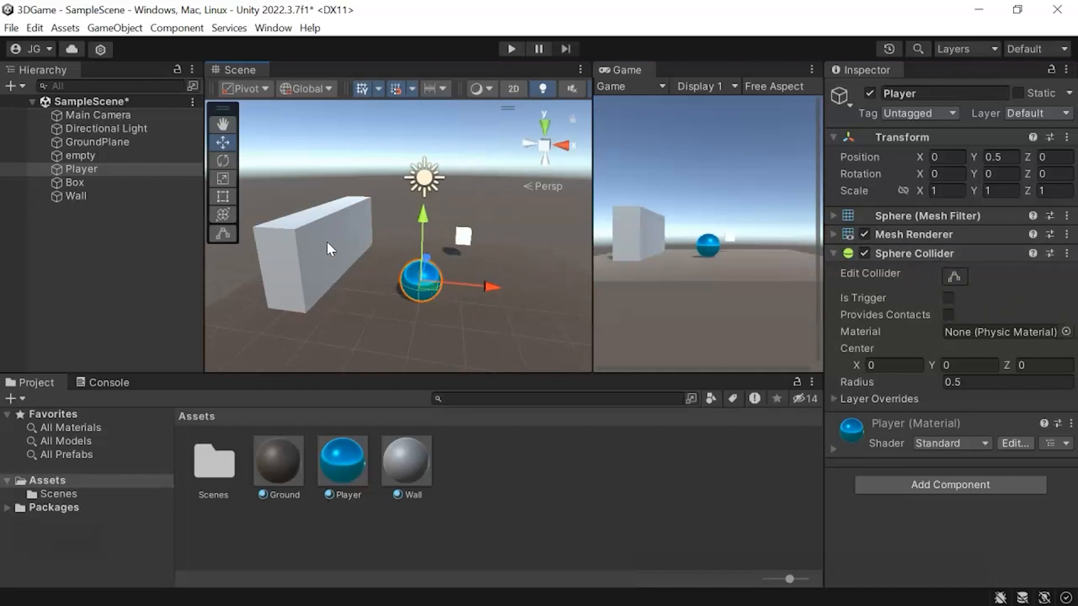
pyautogui.click(359, 276)
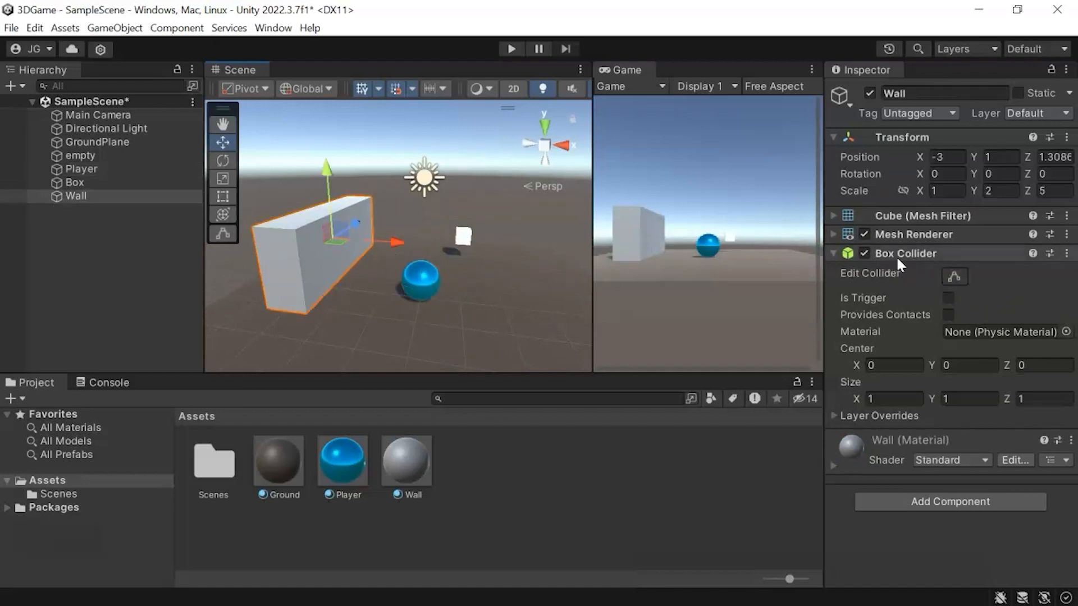
pyautogui.click(380, 332)
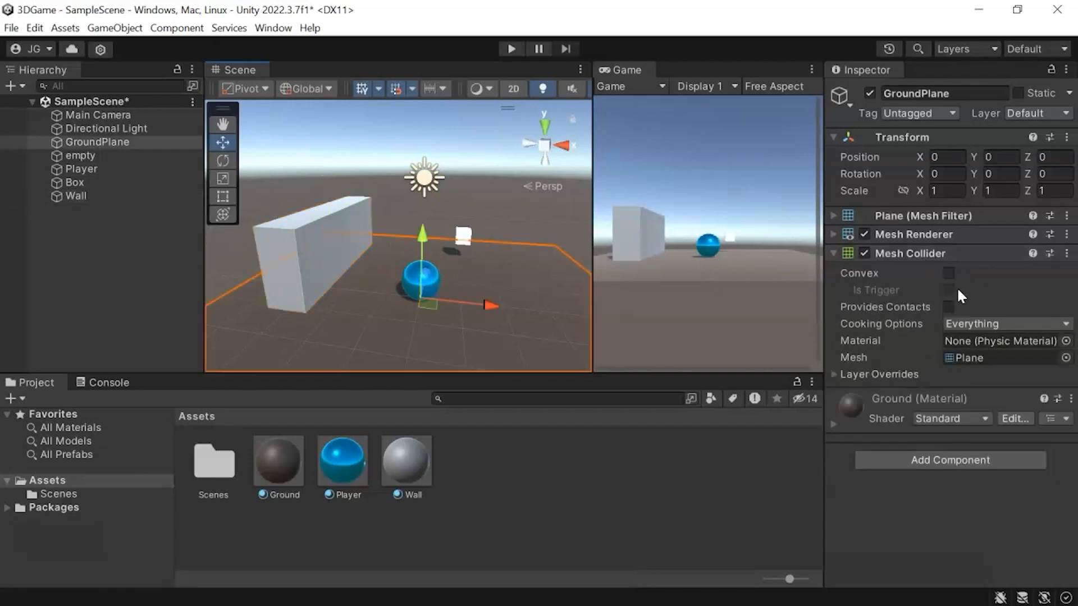
pyautogui.moveTo(361, 313); pyautogui.dragTo(359, 256, button='middle')
pyautogui.scroll(-5, 357, 275)
pyautogui.moveTo(359, 283)
pyautogui.keyDown('alt'); pyautogui.mouseDown()
pyautogui.moveTo(402, 281)
pyautogui.moveTo(388, 219)
pyautogui.moveTo(362, 284)
pyautogui.mouseUp(); pyautogui.keyUp('alt')
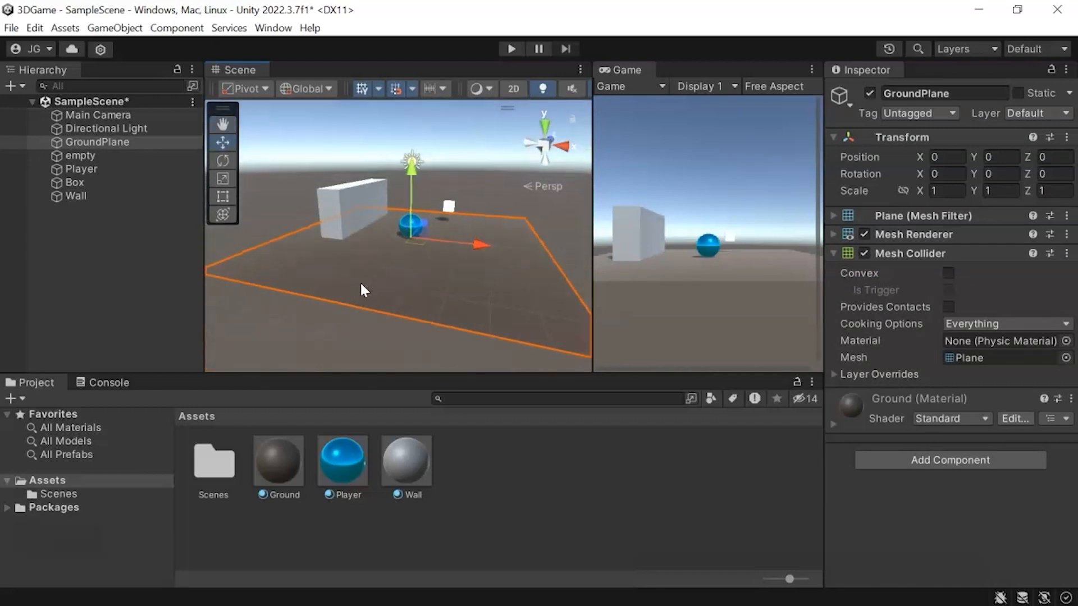
pyautogui.keyDown('alt'); pyautogui.moveTo(438, 252); pyautogui.dragTo(452, 199); pyautogui.keyUp('alt')
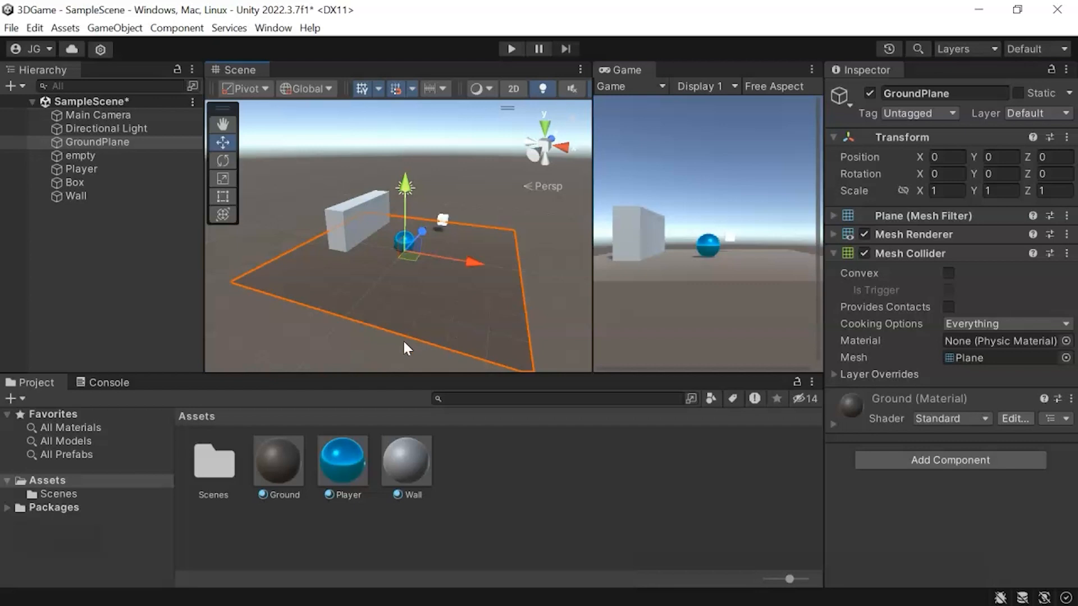
# Return to the Player sphere and collapse its Sphere Collider settings, keeping its Transform values expanded.
pyautogui.moveTo(412, 277); pyautogui.dragTo(419, 293, button='middle')
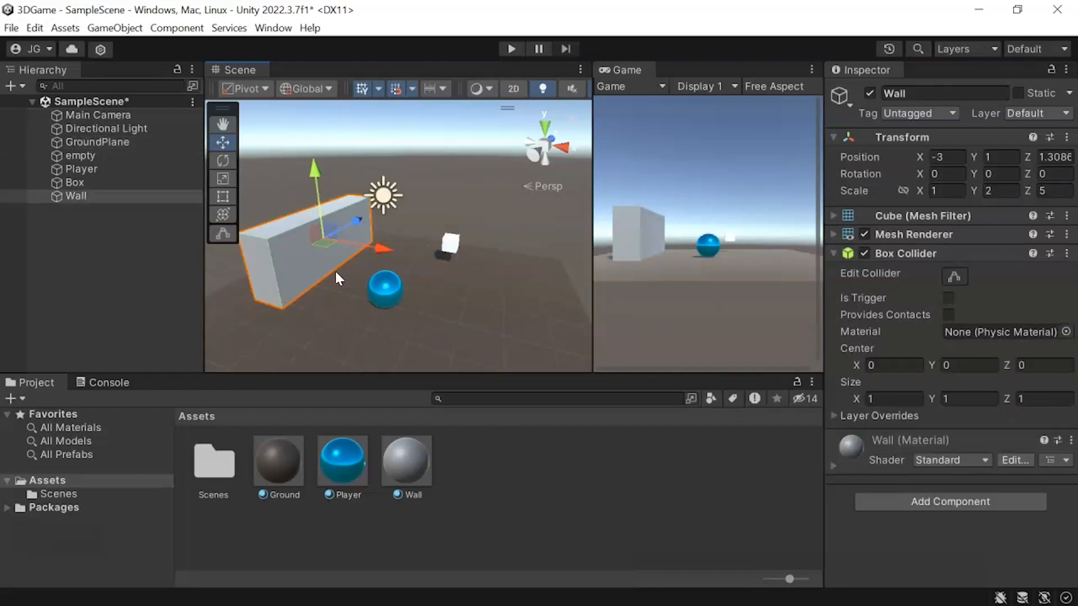
pyautogui.moveTo(336, 273); pyautogui.dragTo(394, 294, button='middle')
pyautogui.click(456, 297)
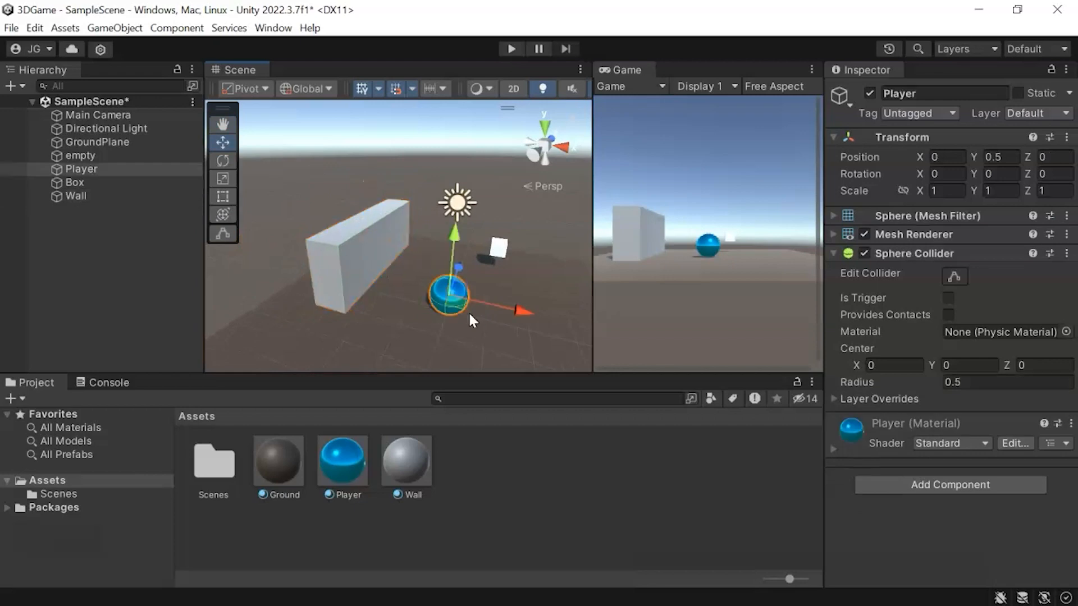
pyautogui.moveTo(459, 304); pyautogui.dragTo(399, 251, button='middle')
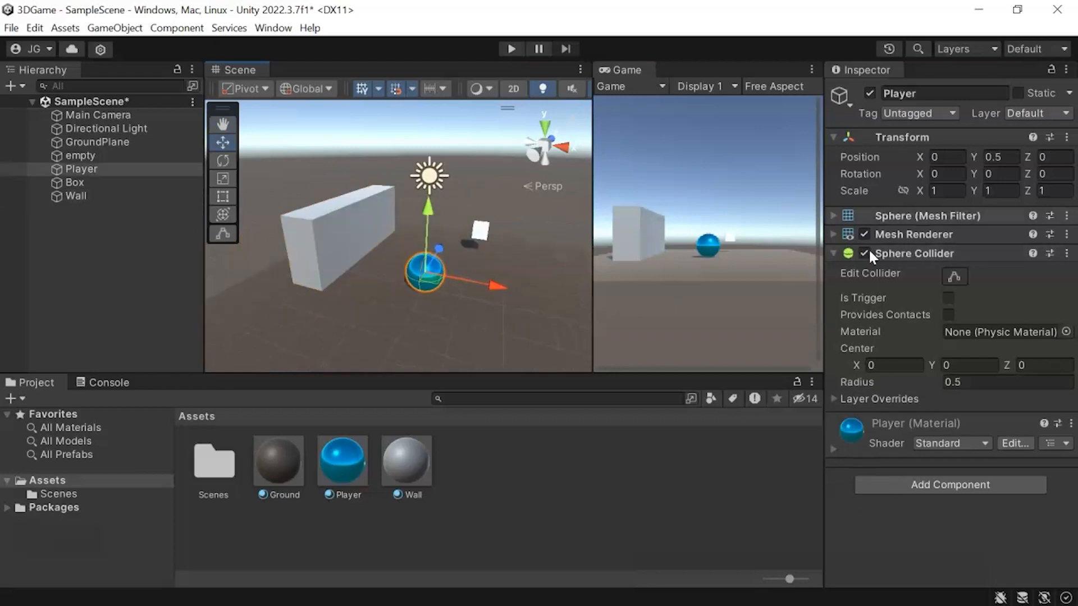
pyautogui.click(834, 253)
pyautogui.click(833, 137)
pyautogui.click(833, 136)
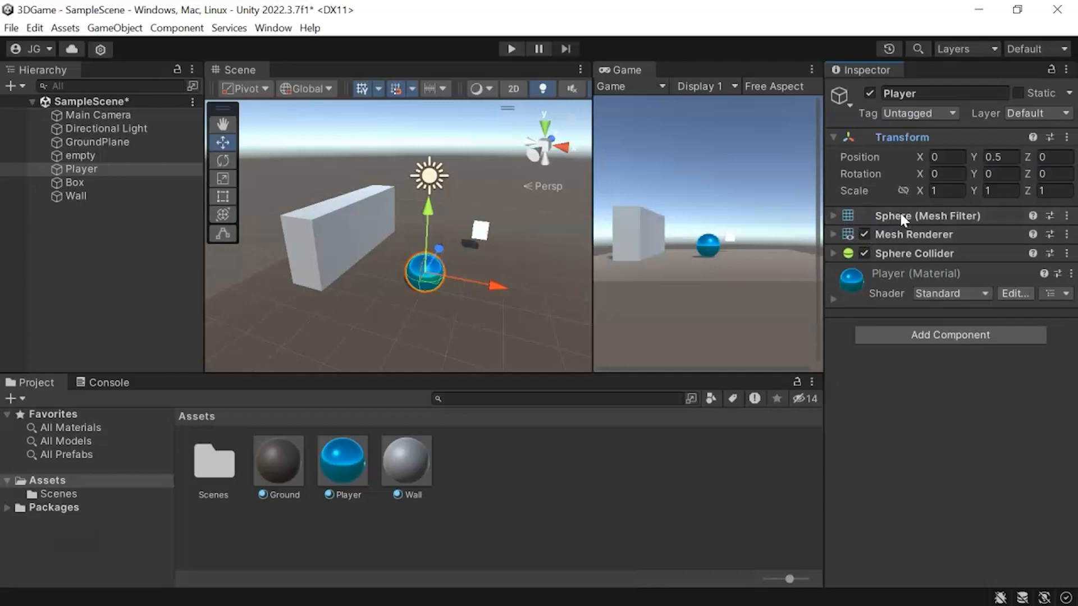
# Expand the Player's Mesh Filter to view its mesh and look through the Mesh Renderer settings.
pyautogui.click(832, 215)
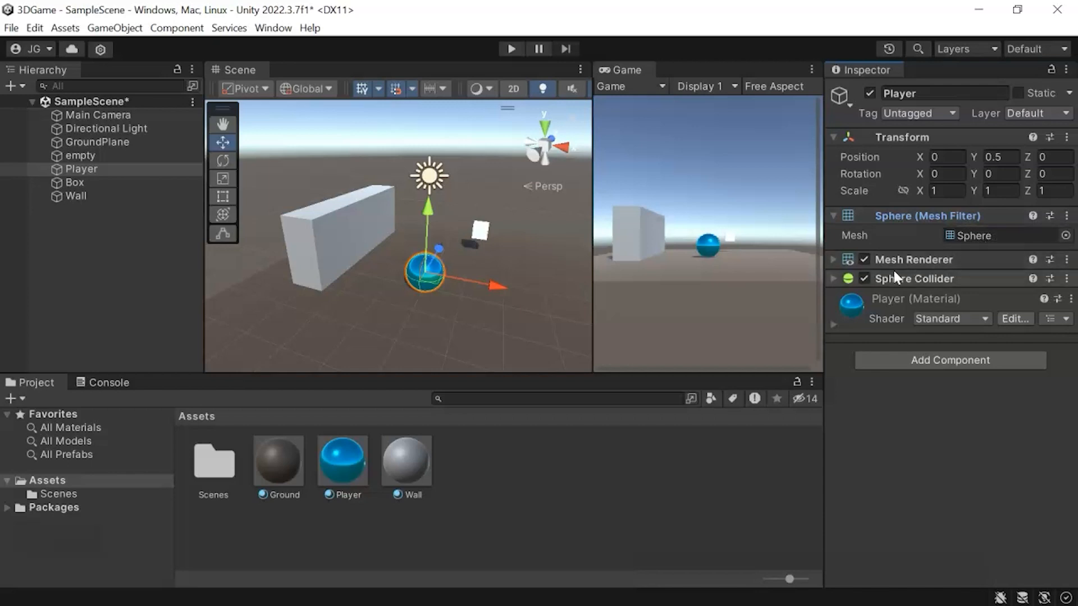
pyautogui.click(833, 260)
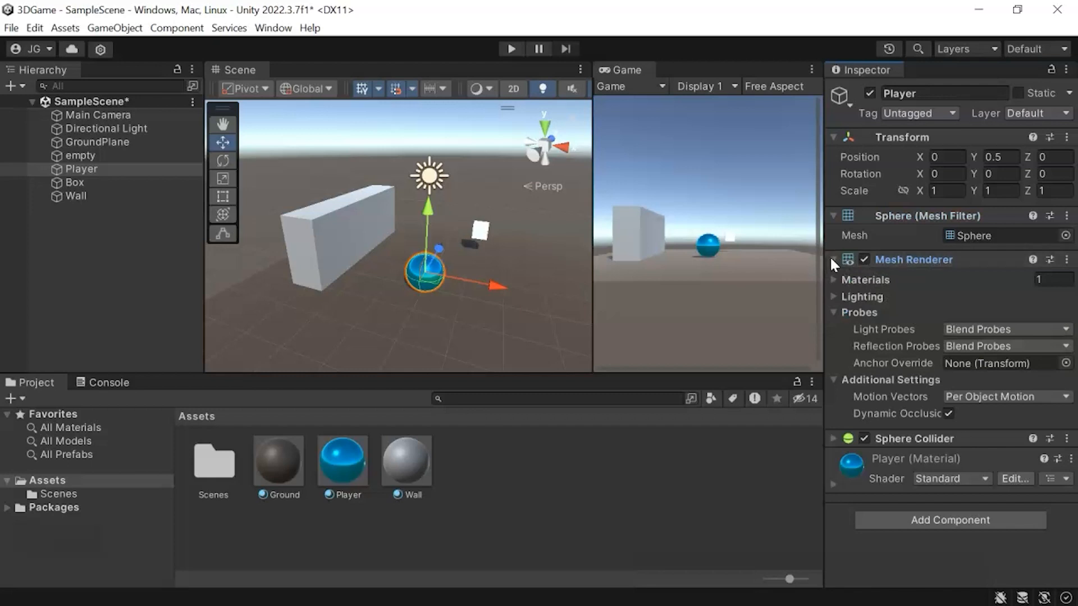
pyautogui.click(832, 259)
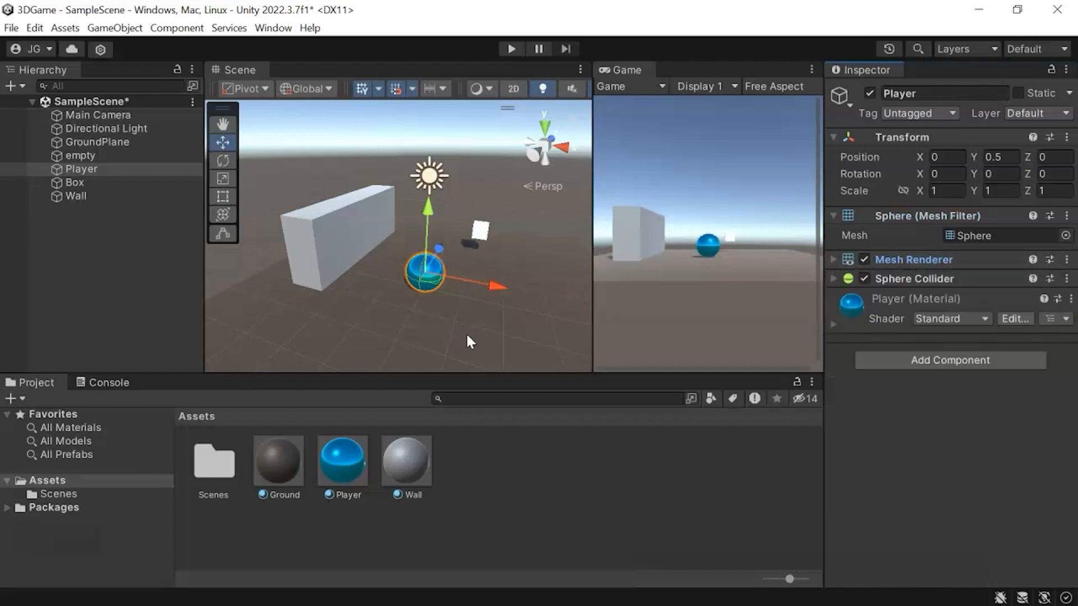
# Disable the Player's Mesh Renderer to check the effect on the sphere, and enable it again.
pyautogui.scroll(5, 433, 295)
pyautogui.moveTo(472, 318); pyautogui.dragTo(447, 277, button='middle')
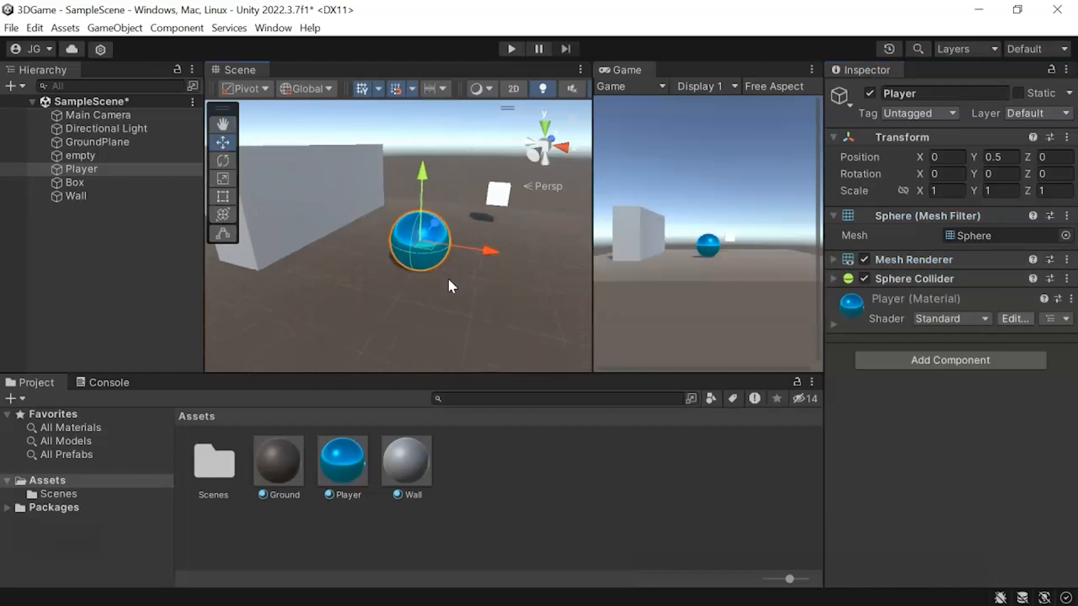
pyautogui.scroll(3, 447, 276)
pyautogui.click(865, 259)
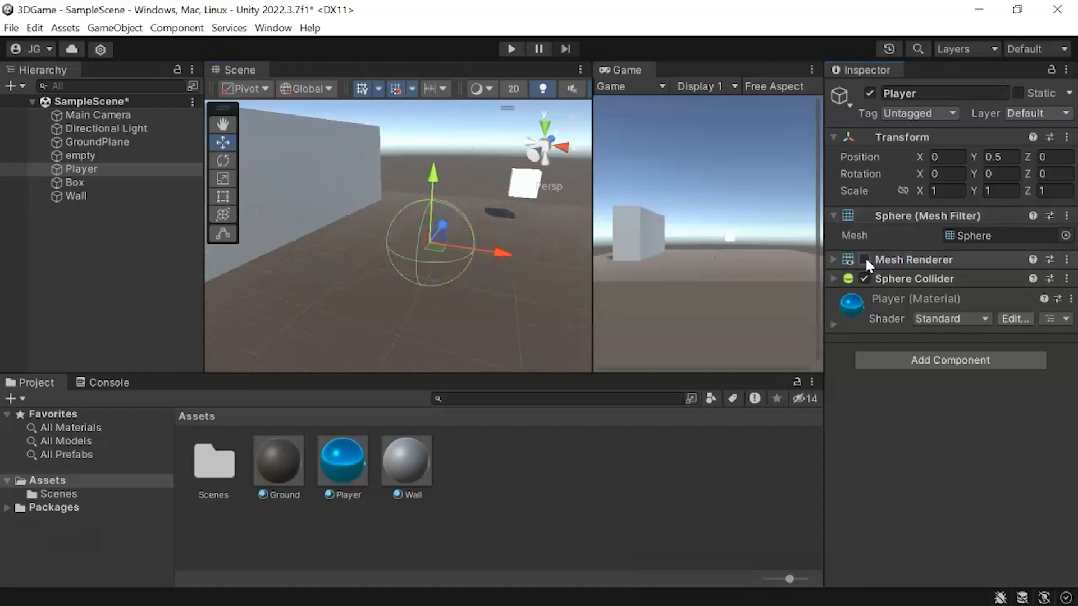
pyautogui.click(865, 258)
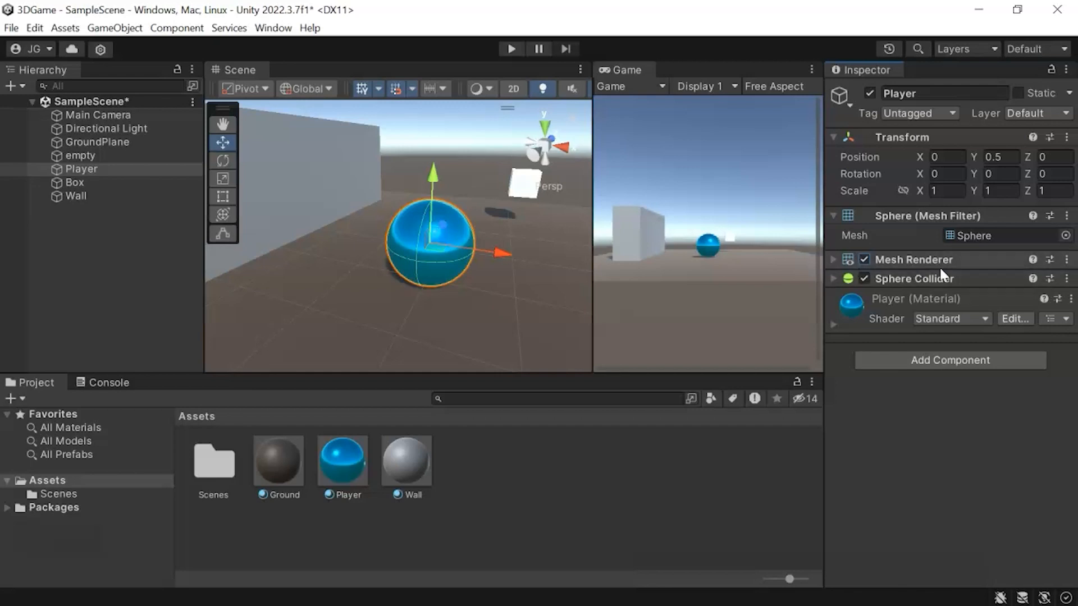
# Turn off the Player's Mesh Renderer and expand its settings.
pyautogui.click(865, 259)
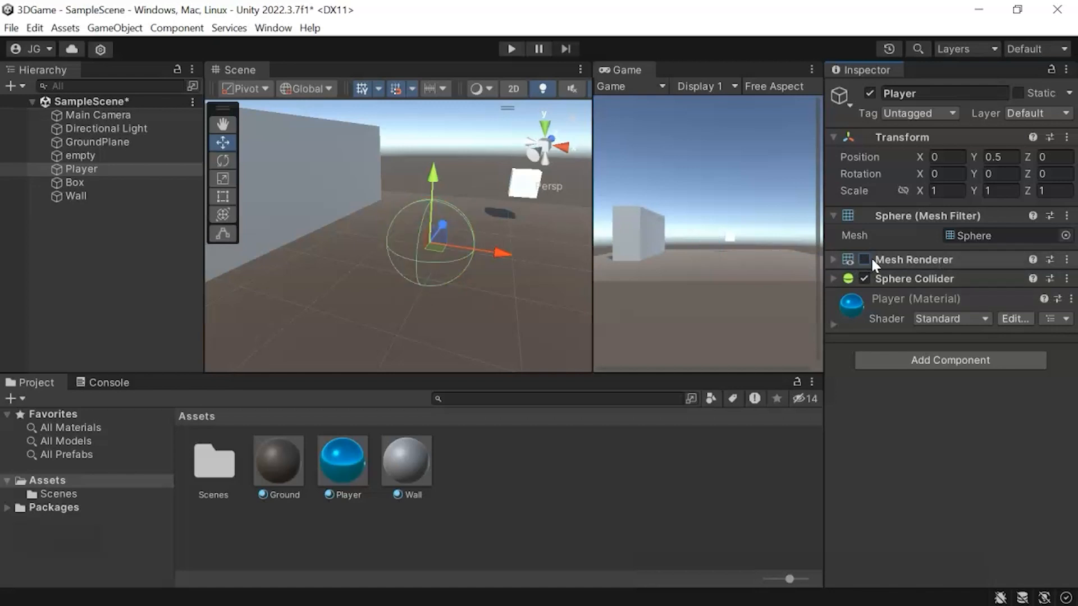
pyautogui.click(904, 260)
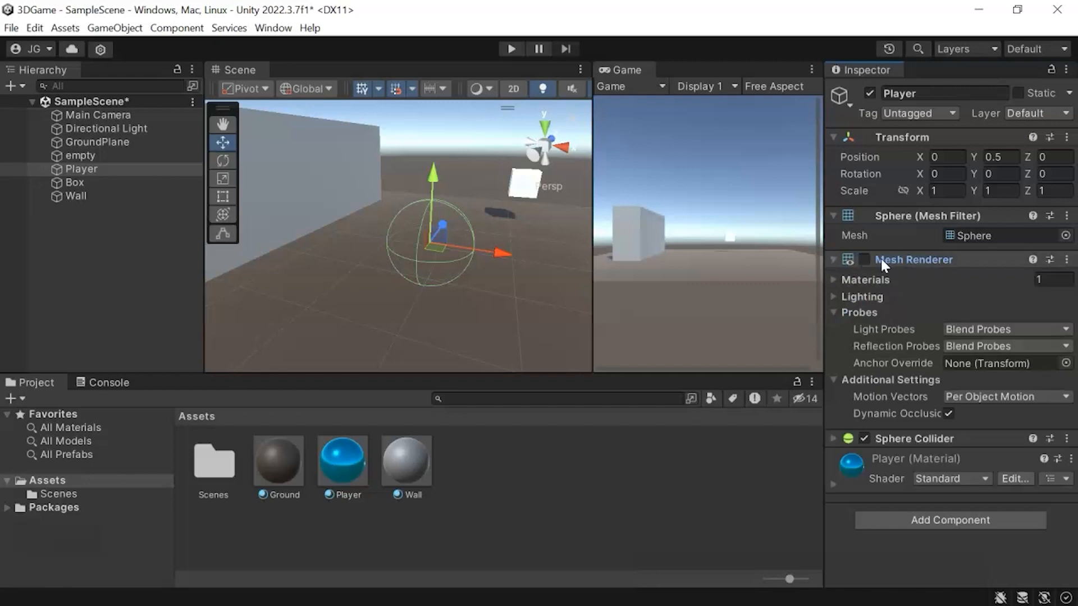
# Collapse the Player's Mesh Renderer settings and enable the renderer again, and toggle the Sphere Collider off and on.
pyautogui.click(833, 259)
pyautogui.moveTo(406, 233); pyautogui.dragTo(416, 275, button='middle')
pyautogui.keyDown('alt'); pyautogui.moveTo(444, 275); pyautogui.dragTo(417, 251); pyautogui.keyUp('alt')
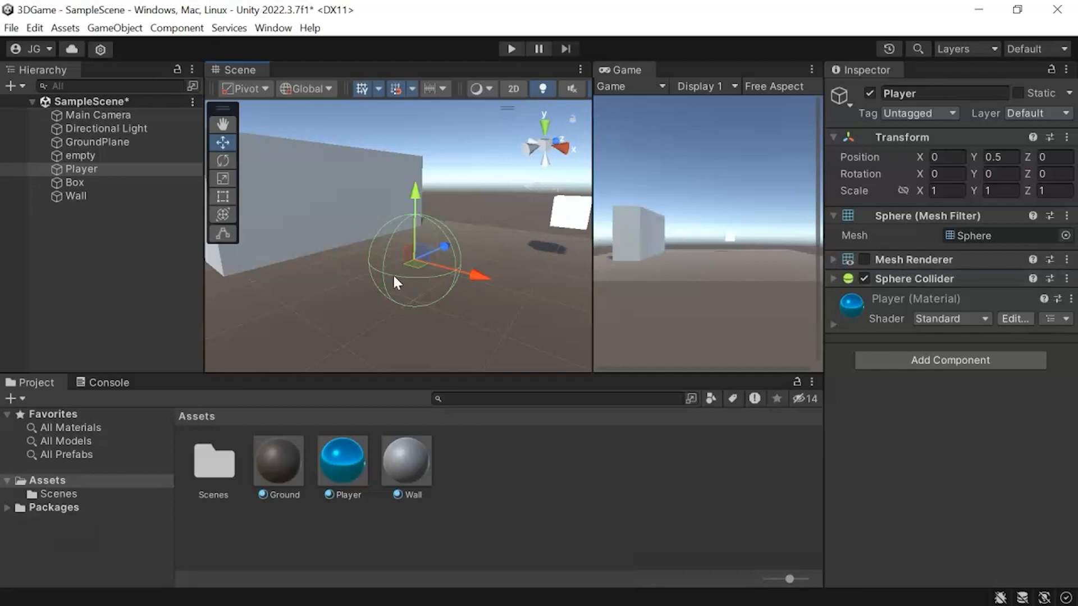
pyautogui.keyDown('alt'); pyautogui.moveTo(395, 250); pyautogui.dragTo(415, 259); pyautogui.keyUp('alt')
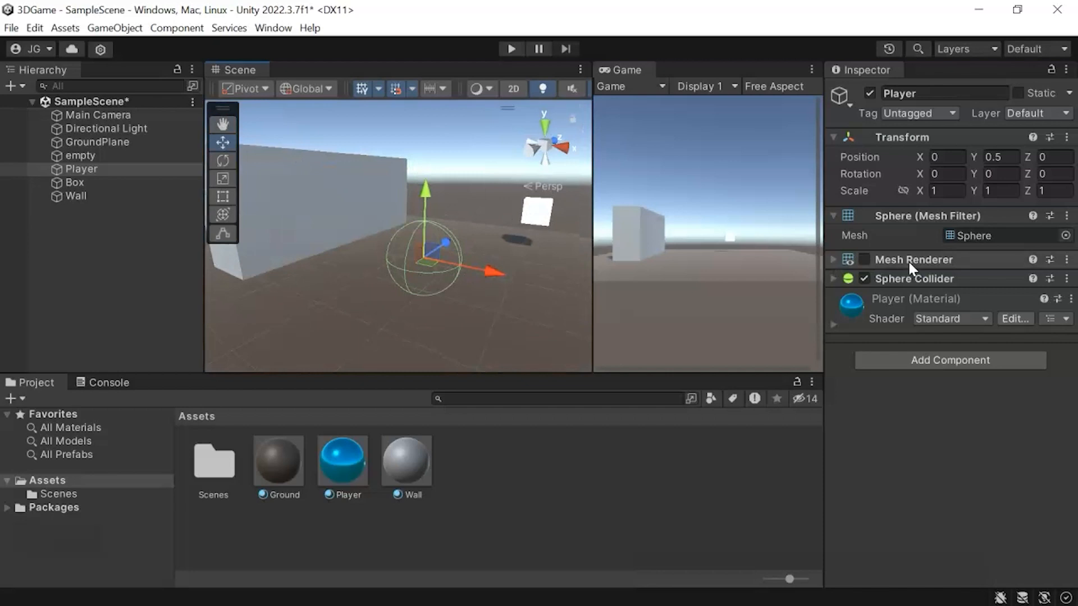
pyautogui.click(864, 259)
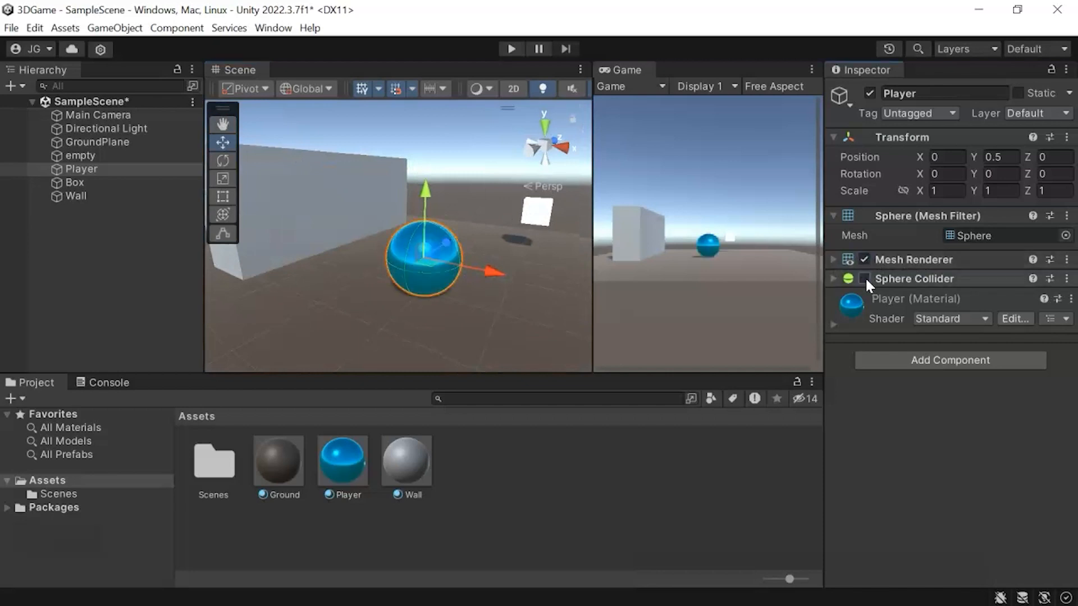
pyautogui.click(865, 279)
pyautogui.click(864, 278)
# Search the components for "Rigi" and add a Rigidbody to the Player.
pyautogui.click(927, 359)
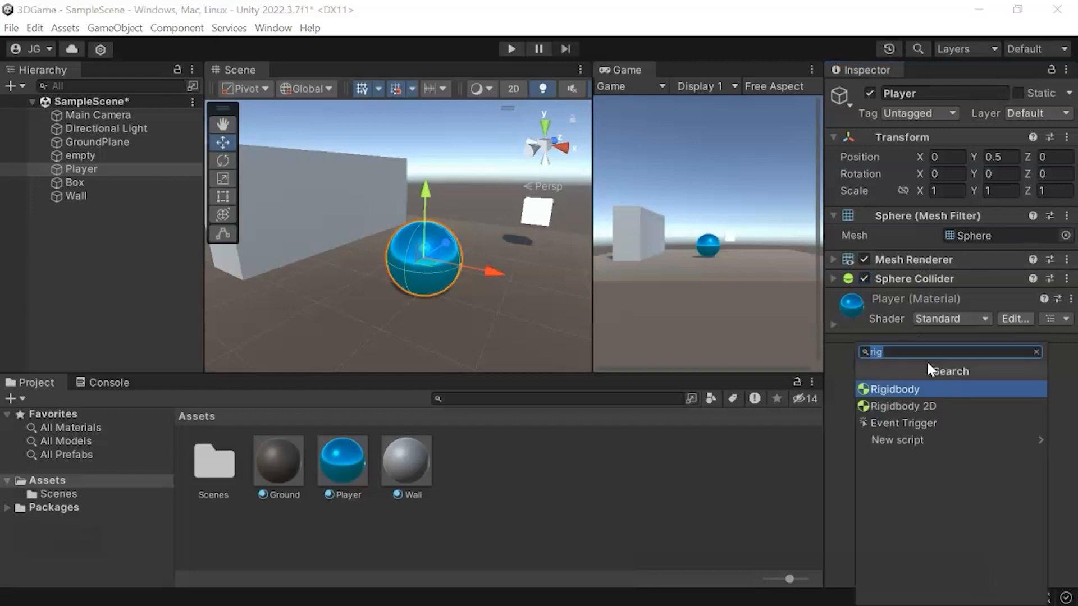
pyautogui.press('BackSpace')
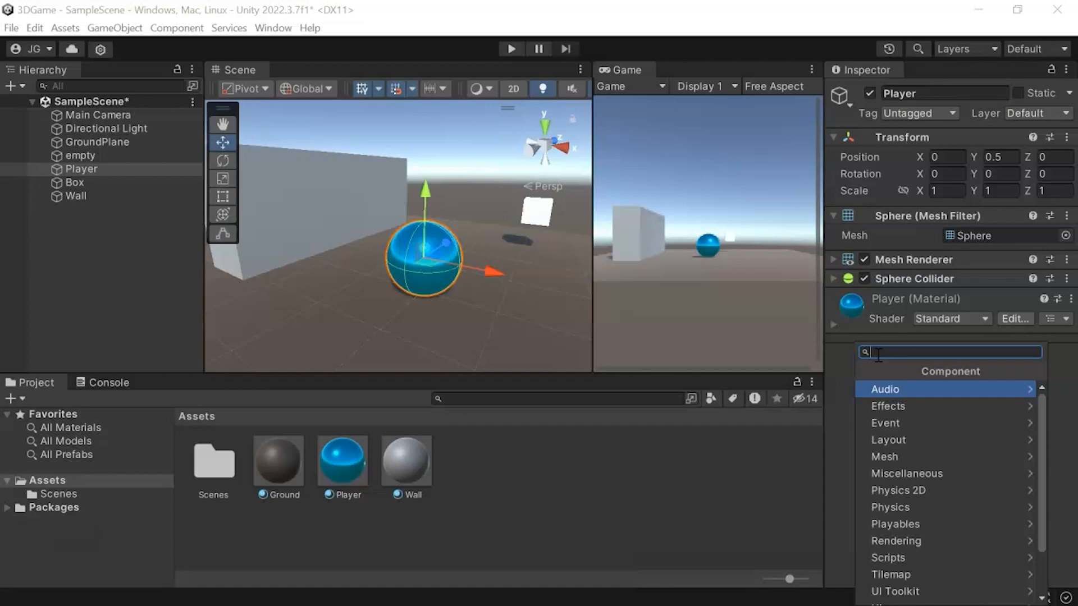
pyautogui.write('Rigi')
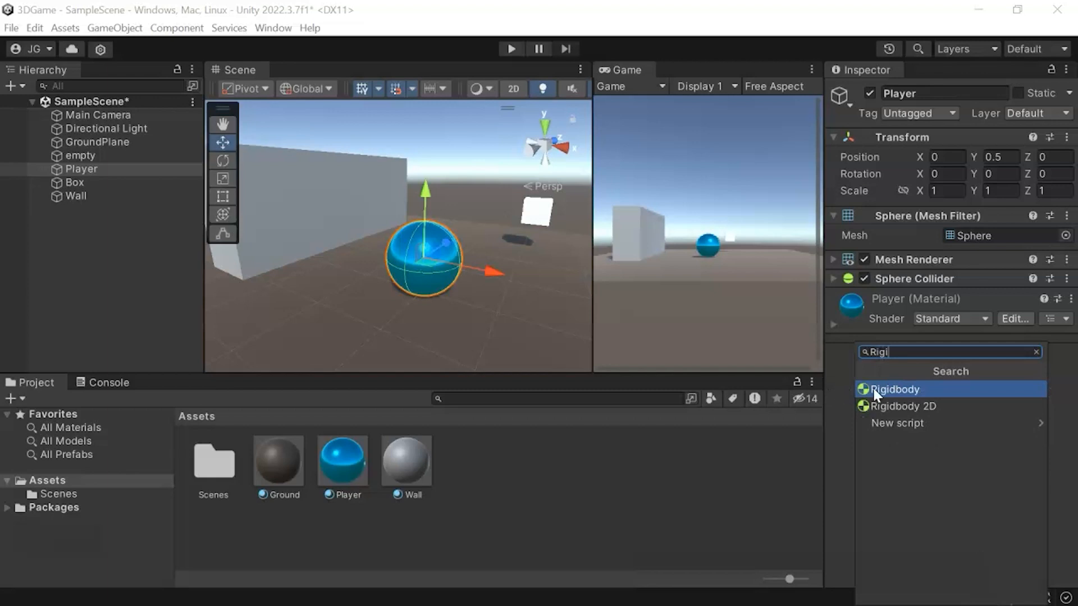
pyautogui.click(892, 389)
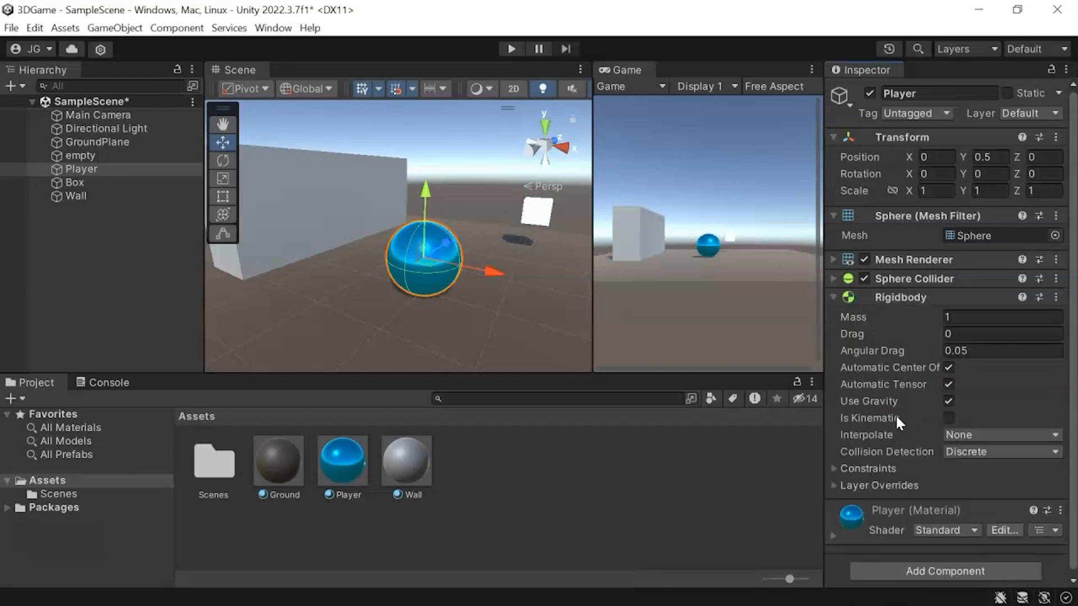
pyautogui.click(948, 316)
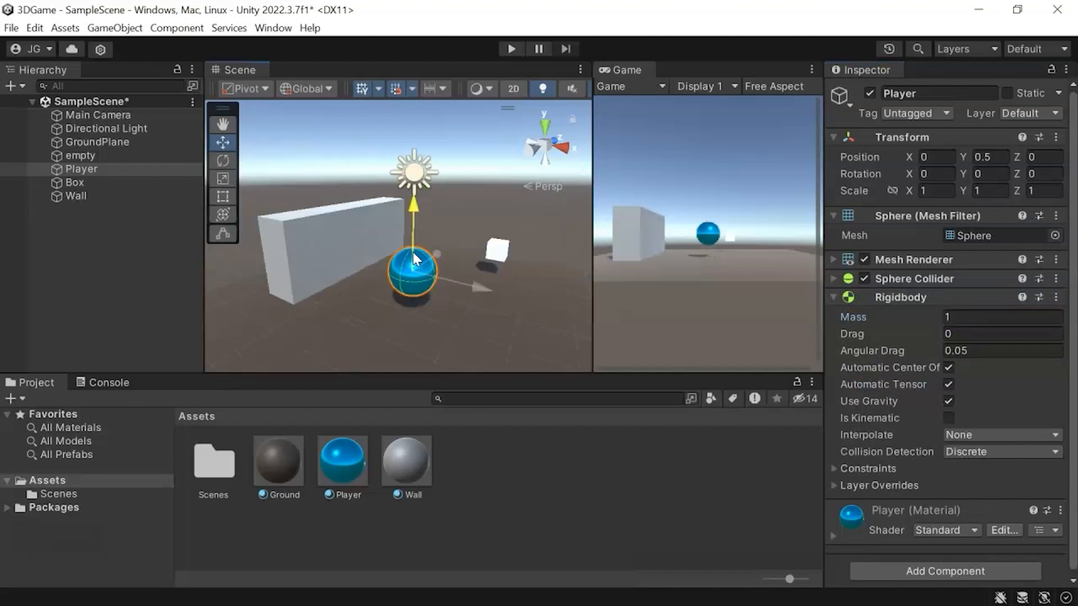
# Raise the Player to Y position 2 and run the scene briefly to test how gravity acts on it.
pyautogui.moveTo(413, 252); pyautogui.dragTo(413, 160)
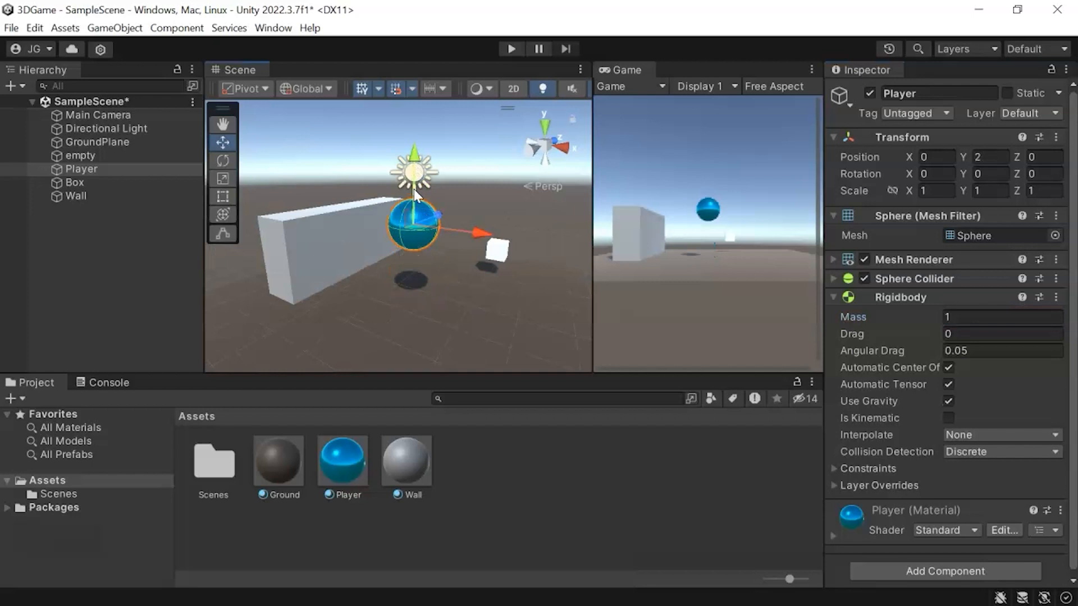
pyautogui.click(511, 48)
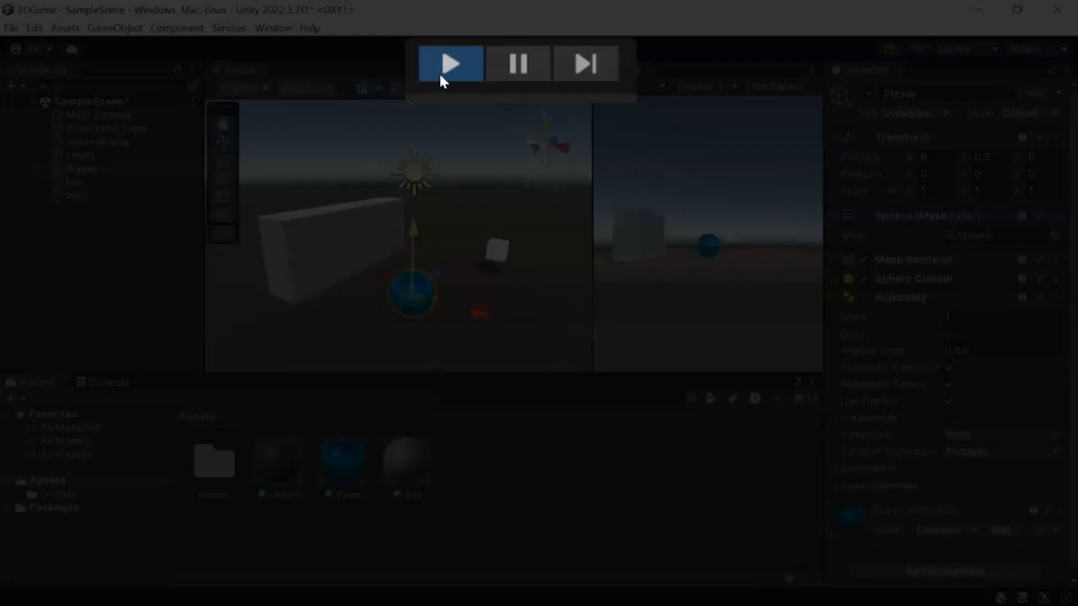
pyautogui.click(440, 72)
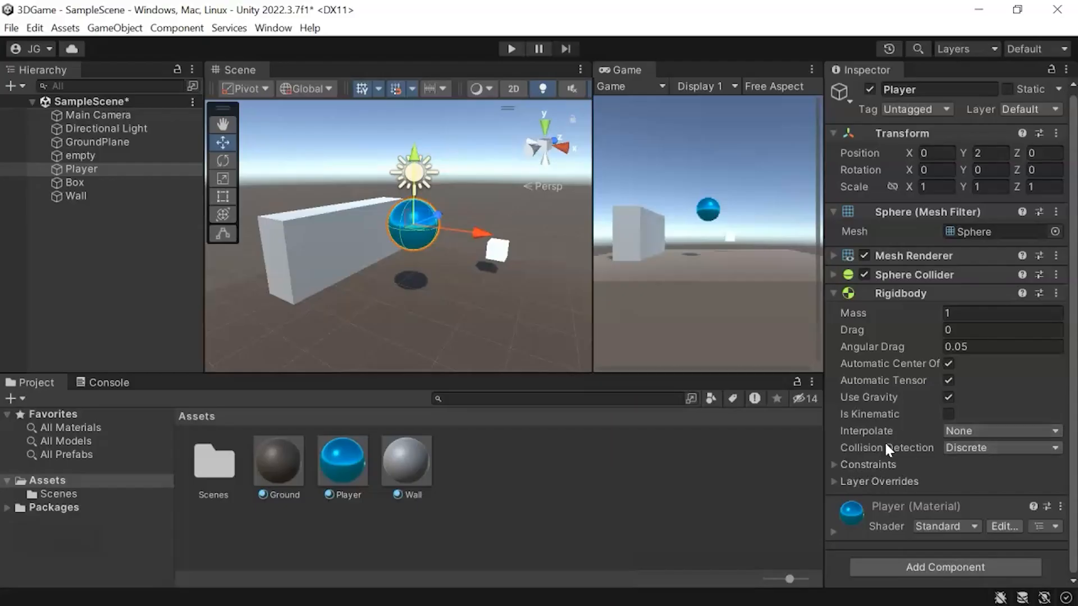
# Set the Player Rigidbody's Collision Detection to Continuous and view the available Interpolate options.
pyautogui.click(961, 448)
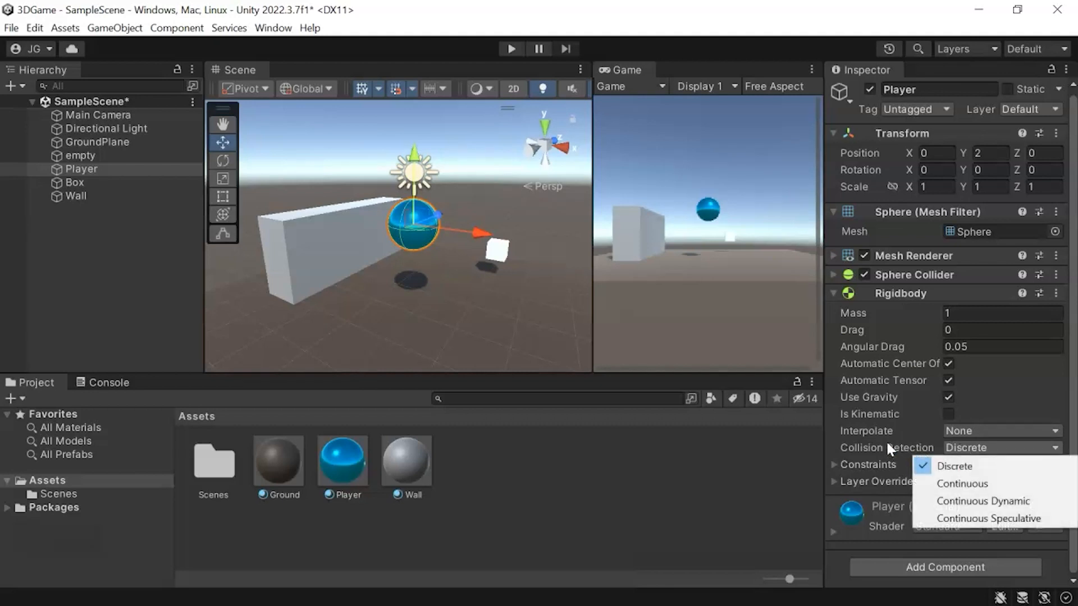
pyautogui.click(972, 484)
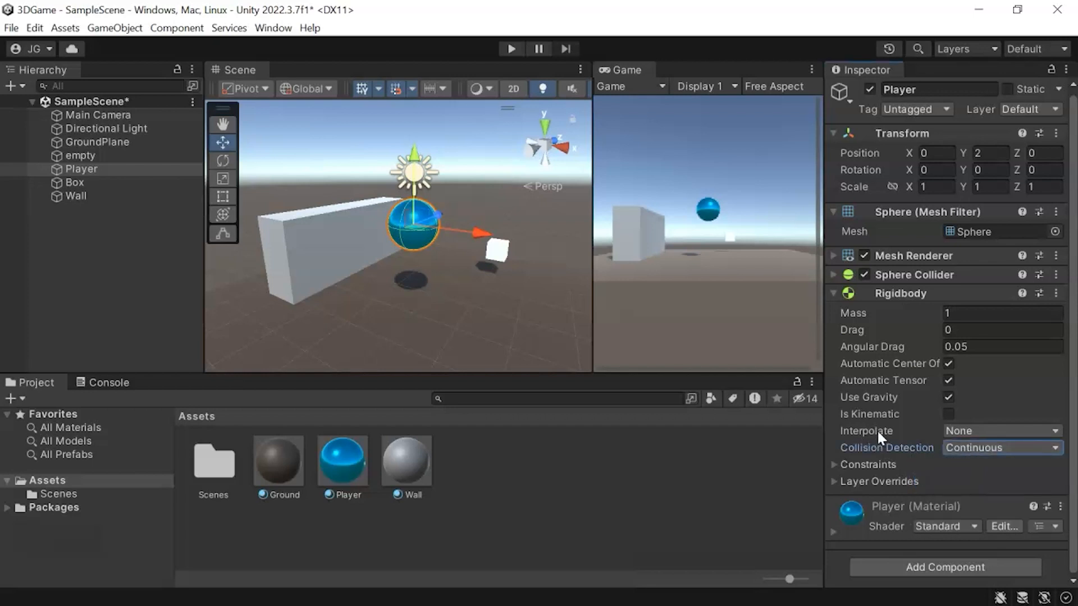
pyautogui.click(961, 432)
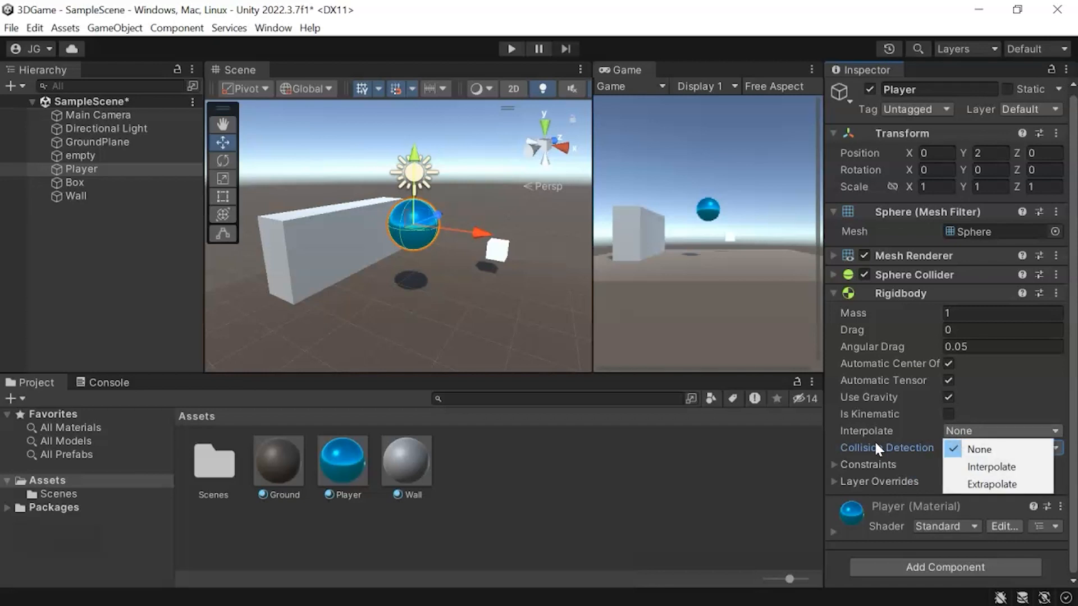
pyautogui.click(1016, 417)
# Set the Player Rigidbody's Interpolate option to Interpolate and look over its Constraints.
pyautogui.moveTo(865, 432)
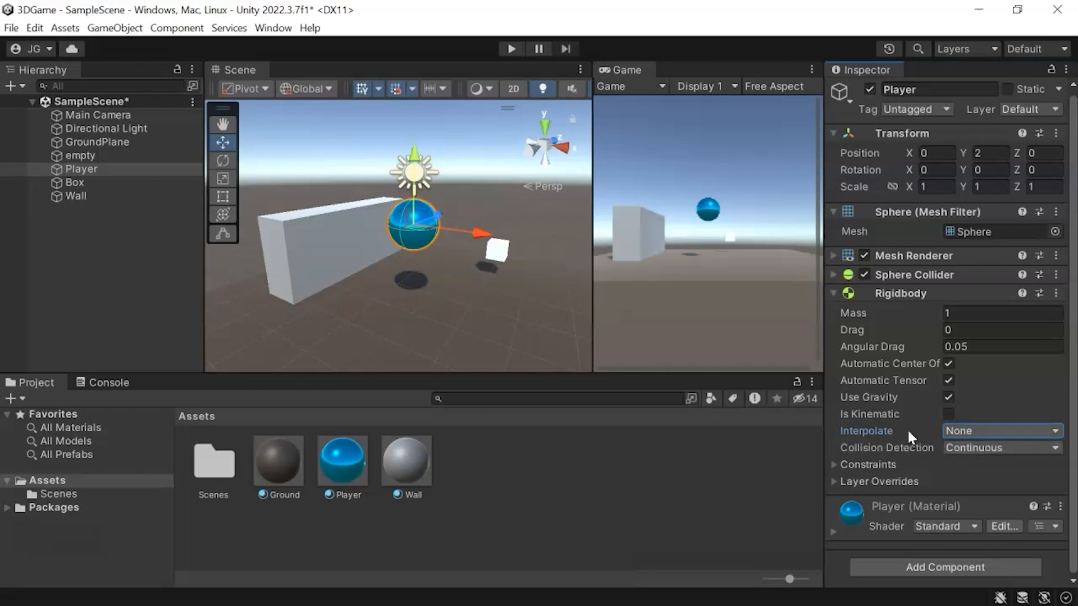
pyautogui.click(992, 430)
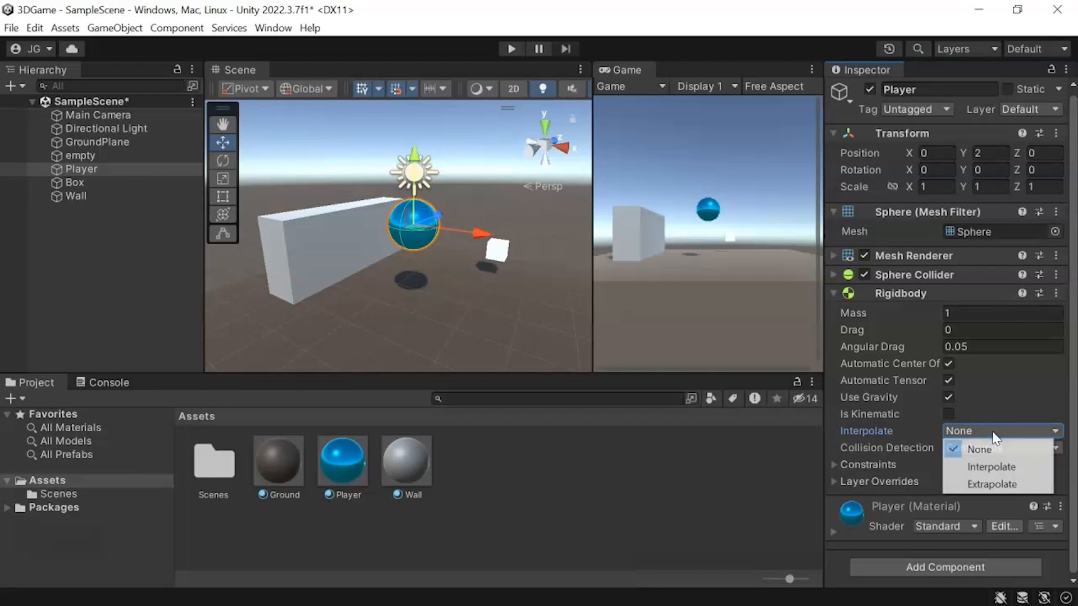
pyautogui.click(1005, 469)
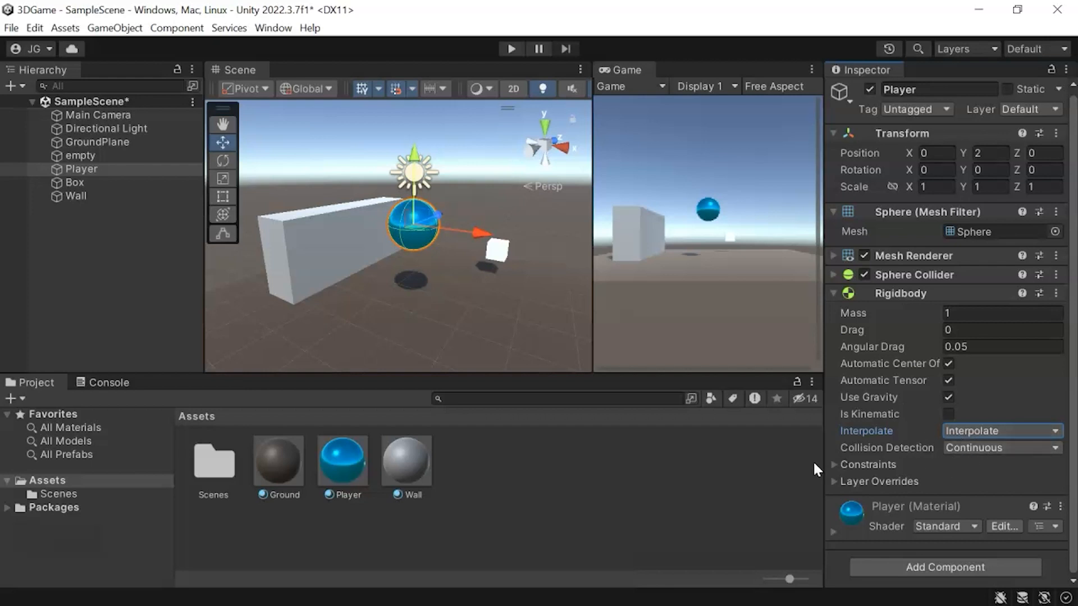
pyautogui.click(835, 466)
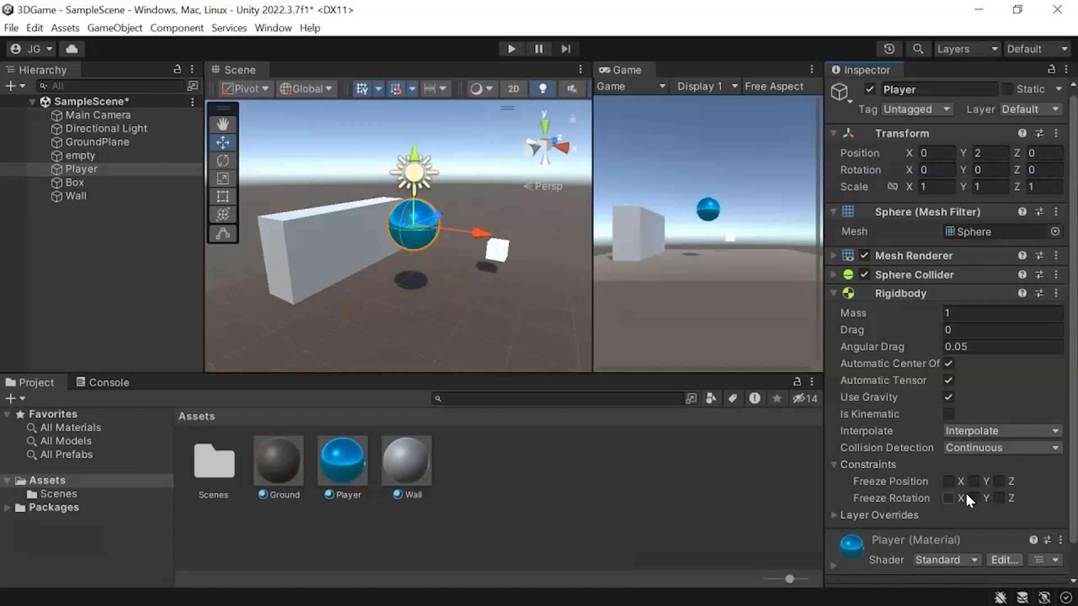
pyautogui.click(834, 463)
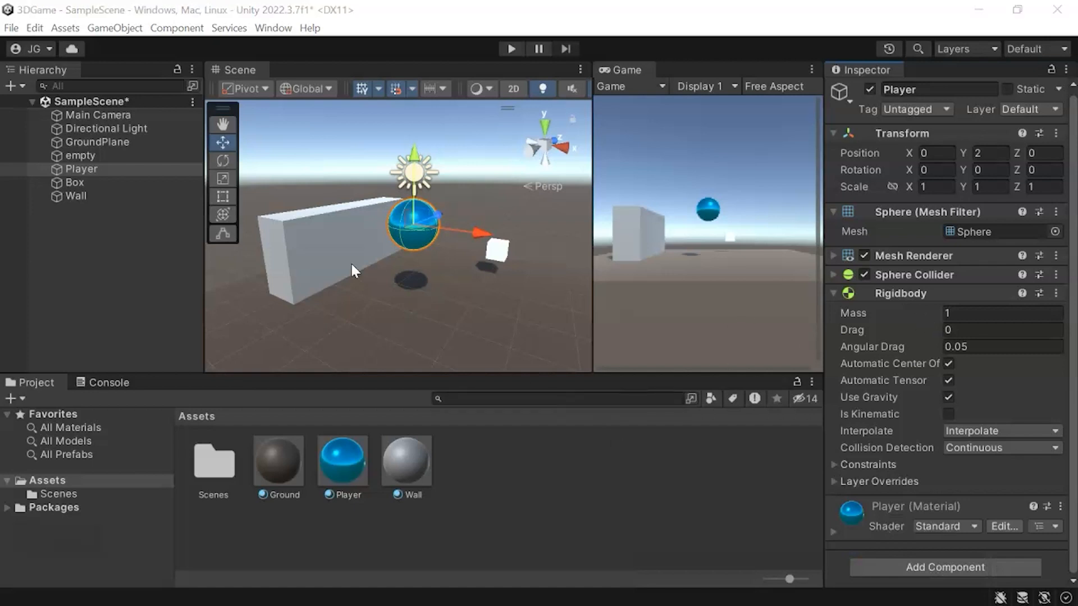
# Select the Main Camera and raise it to Y position 3.
pyautogui.click(101, 115)
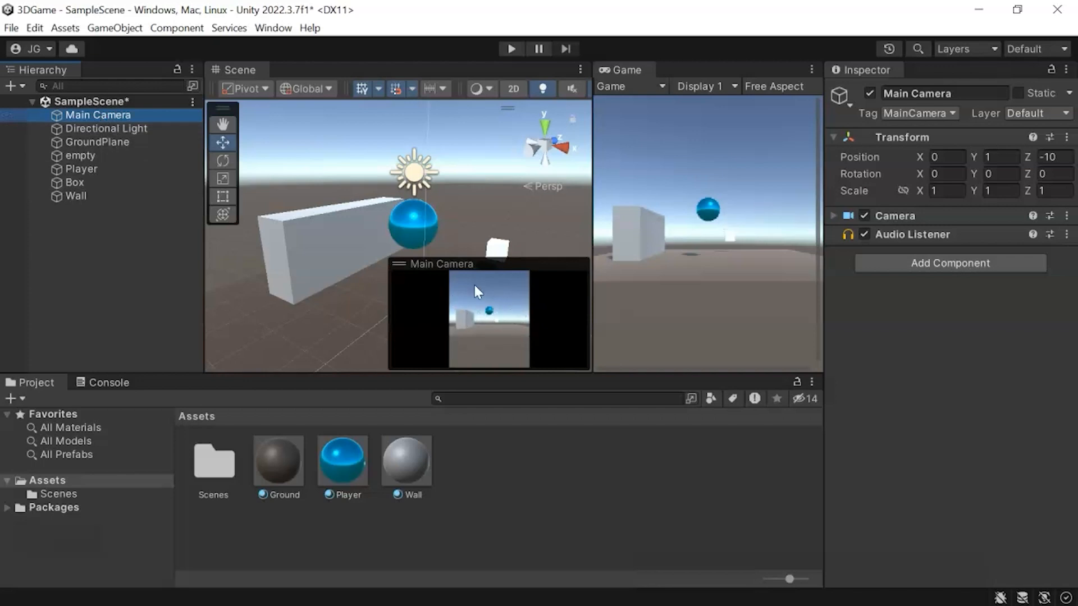
pyautogui.scroll(-5, 352, 228)
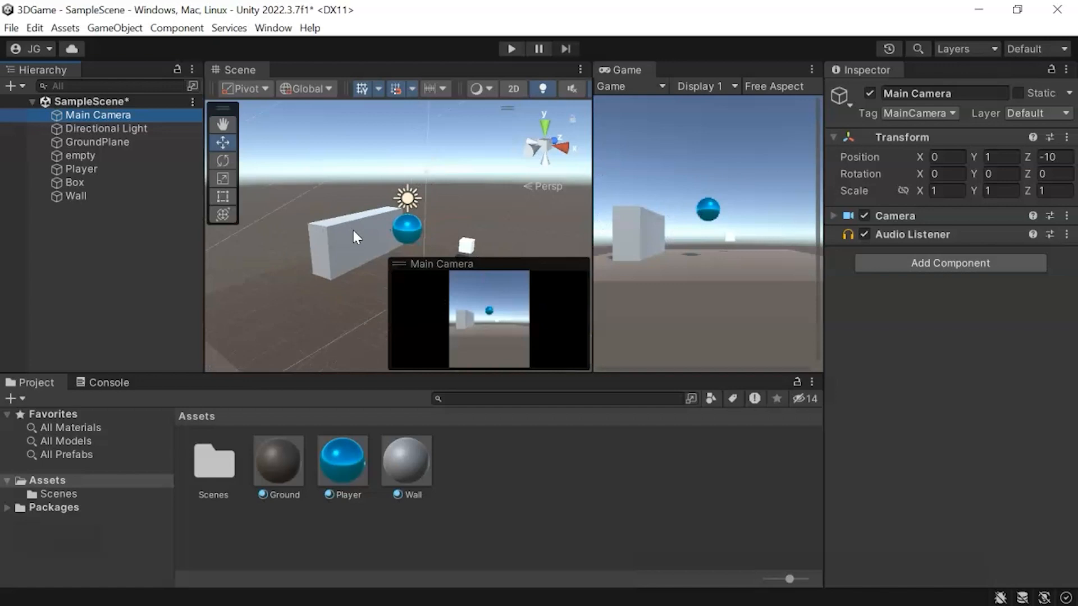
pyautogui.scroll(-3, 353, 231)
pyautogui.moveTo(350, 255); pyautogui.dragTo(346, 241, button='middle')
pyautogui.keyDown('alt'); pyautogui.moveTo(346, 241); pyautogui.dragTo(359, 247); pyautogui.keyUp('alt')
pyautogui.moveTo(359, 247); pyautogui.dragTo(291, 265, button='middle')
pyautogui.scroll(2, 331, 219)
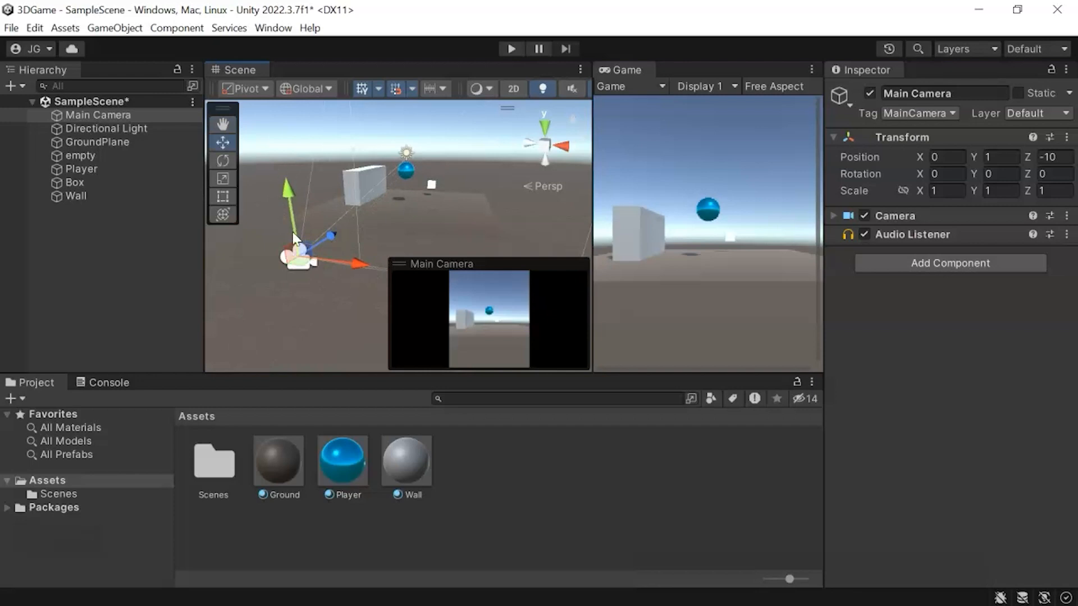
pyautogui.moveTo(303, 220); pyautogui.dragTo(314, 257, button='middle')
pyautogui.moveTo(315, 257); pyautogui.dragTo(295, 148)
pyautogui.moveTo(315, 219); pyautogui.dragTo(328, 231, button='middle')
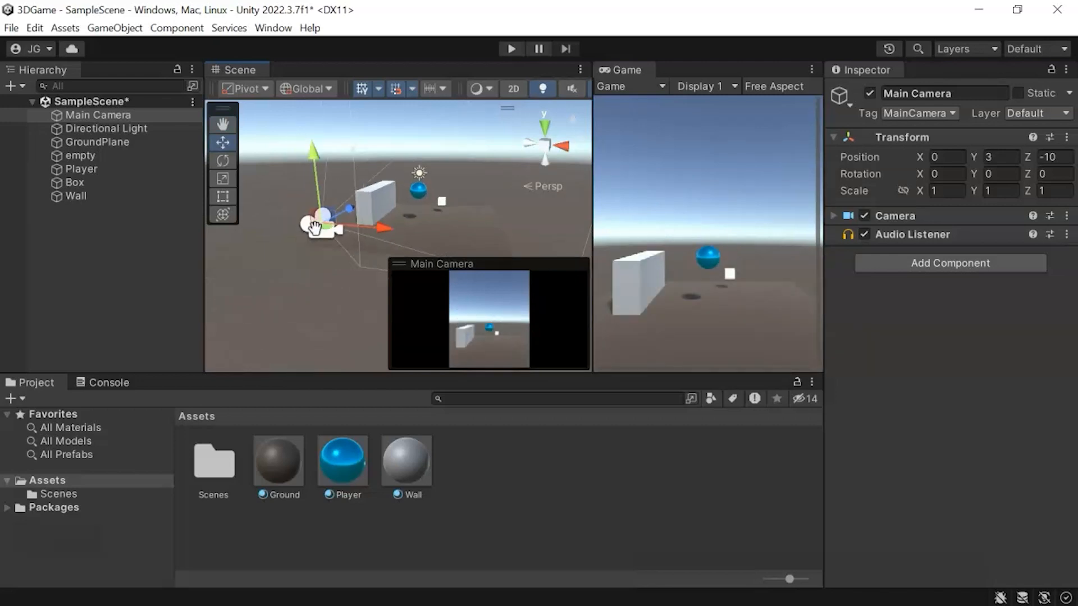
pyautogui.keyDown('alt'); pyautogui.moveTo(328, 231); pyautogui.dragTo(303, 257); pyautogui.keyUp('alt')
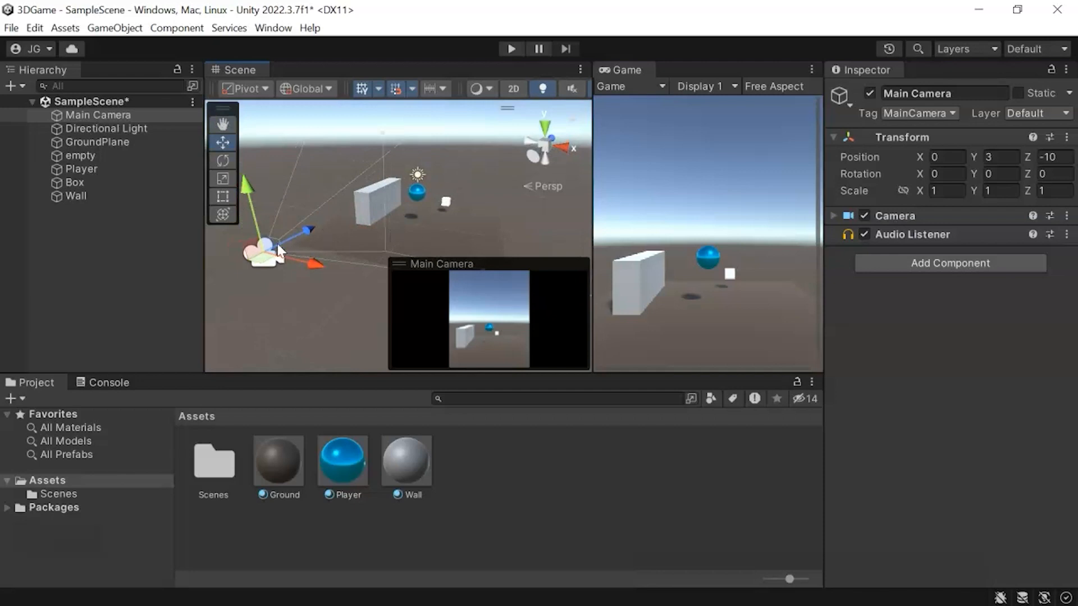
pyautogui.moveTo(278, 246); pyautogui.dragTo(323, 256, button='middle')
# Try the Main Camera at Z position 0 and set it back to -10.
pyautogui.click(1004, 157)
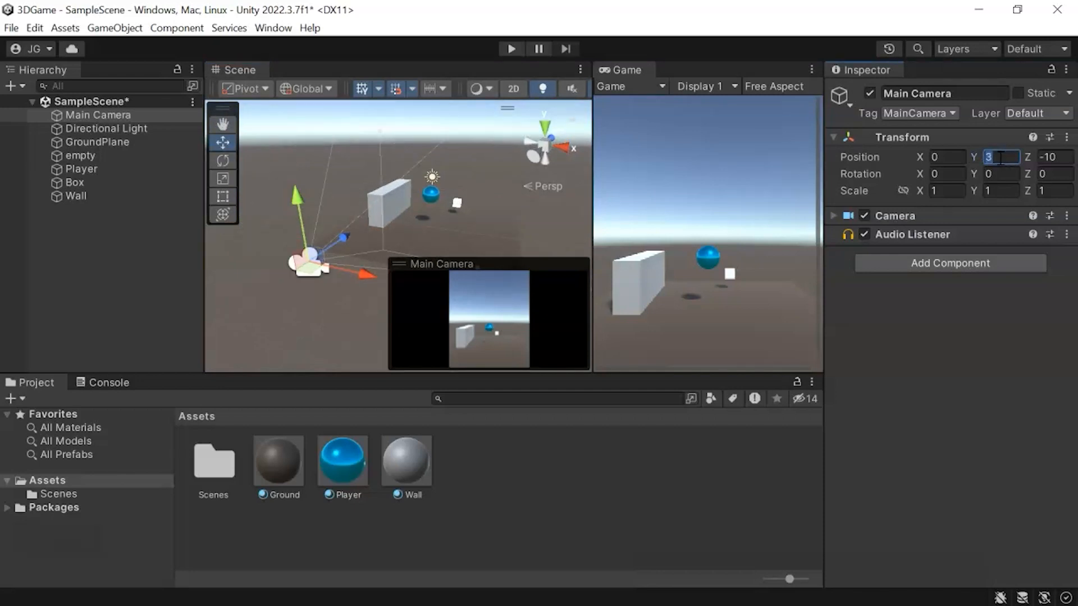
pyautogui.click(1064, 157)
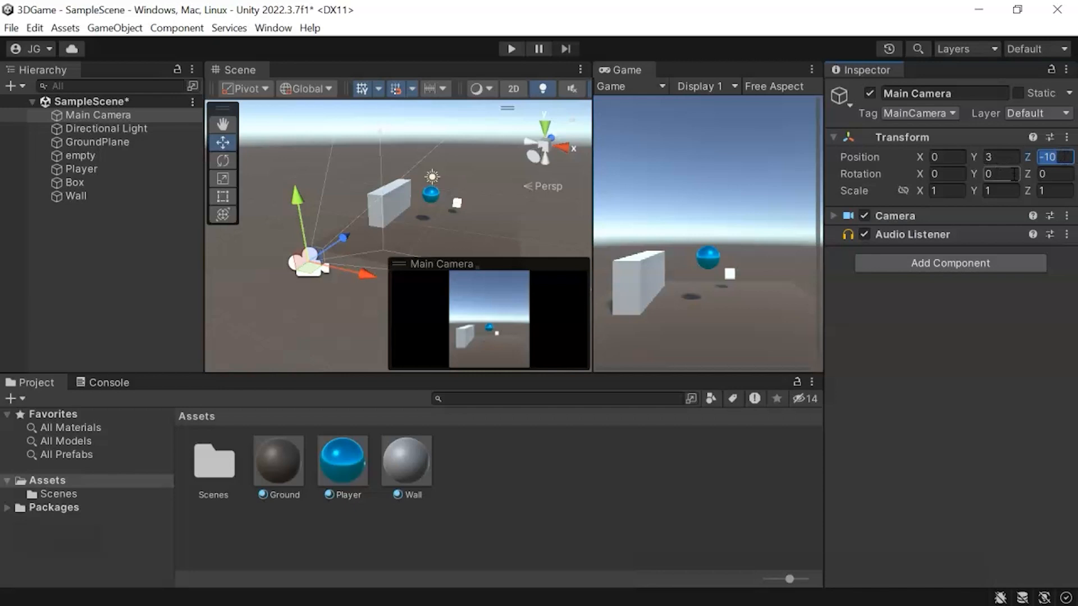
pyautogui.write('0')
pyautogui.keyDown('alt'); pyautogui.moveTo(418, 203); pyautogui.dragTo(392, 190); pyautogui.keyUp('alt')
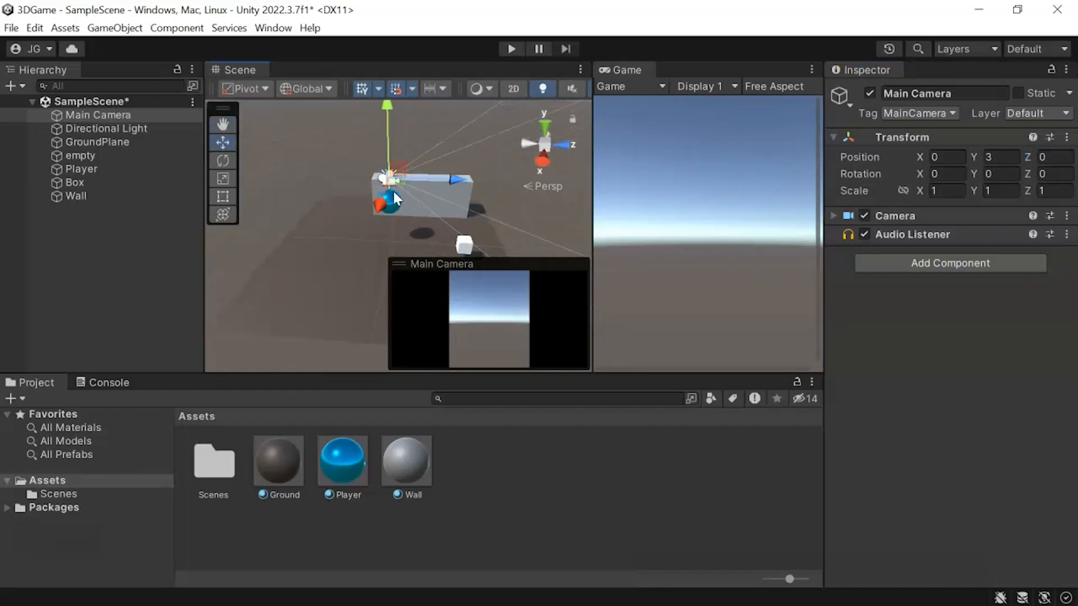
pyautogui.click(1048, 156)
pyautogui.write('-10')
pyautogui.scroll(-3, 349, 237)
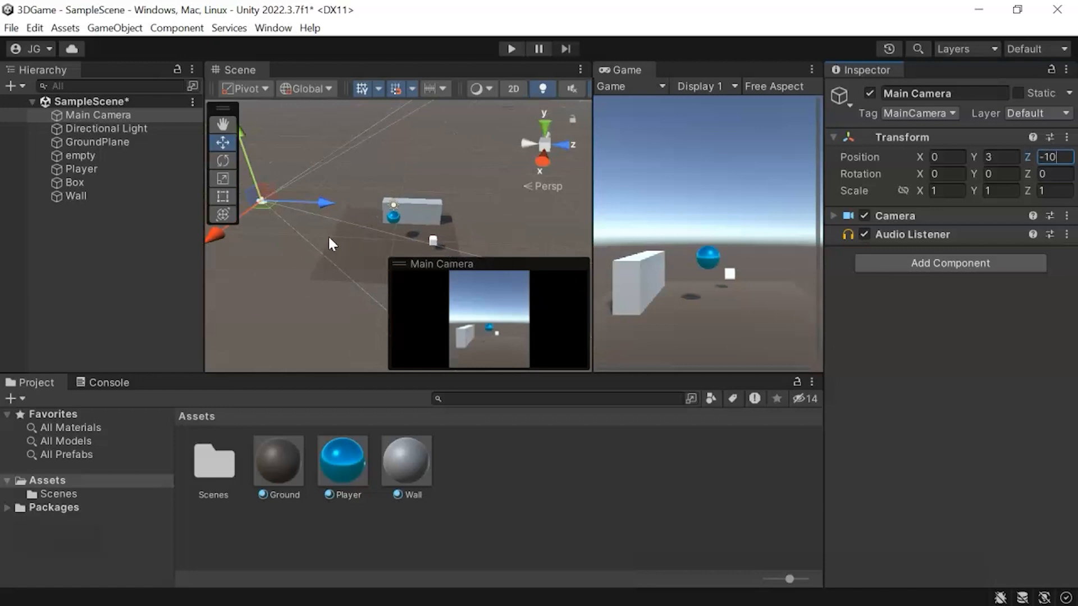
# View the Main Camera's placement in the scene and expand its Camera component to look through the settings.
pyautogui.keyDown('alt'); pyautogui.moveTo(329, 239); pyautogui.dragTo(690, 226); pyautogui.keyUp('alt')
pyautogui.moveTo(428, 233); pyautogui.dragTo(374, 238, button='middle')
pyautogui.click(1072, 156)
pyautogui.moveTo(425, 211); pyautogui.dragTo(417, 228, button='middle')
pyautogui.keyDown('alt'); pyautogui.moveTo(417, 227); pyautogui.dragTo(804, 237); pyautogui.keyUp('alt')
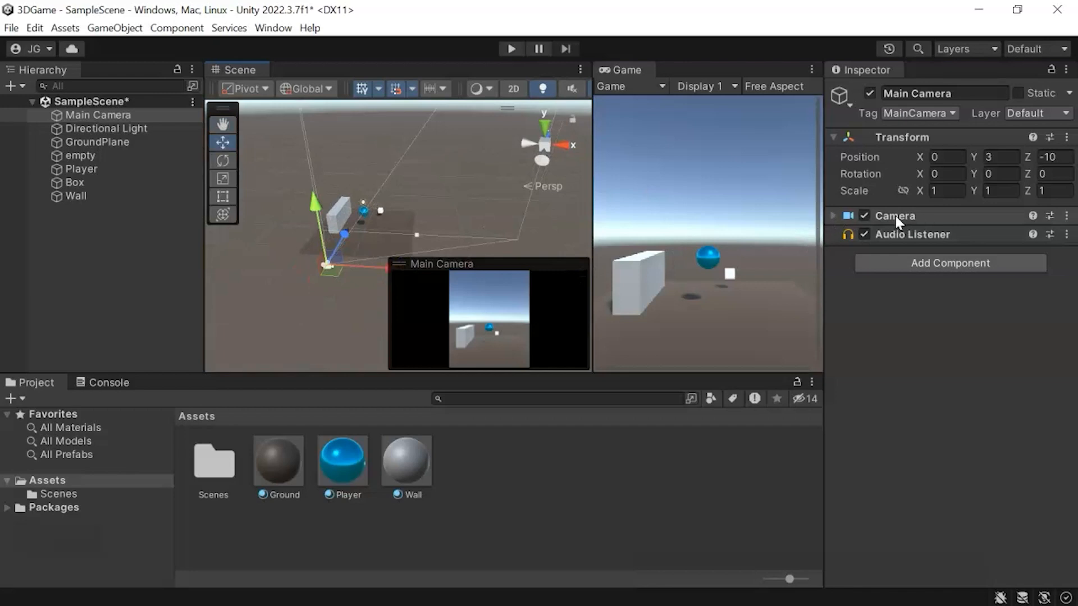
pyautogui.click(832, 214)
pyautogui.scroll(-2, 911, 245)
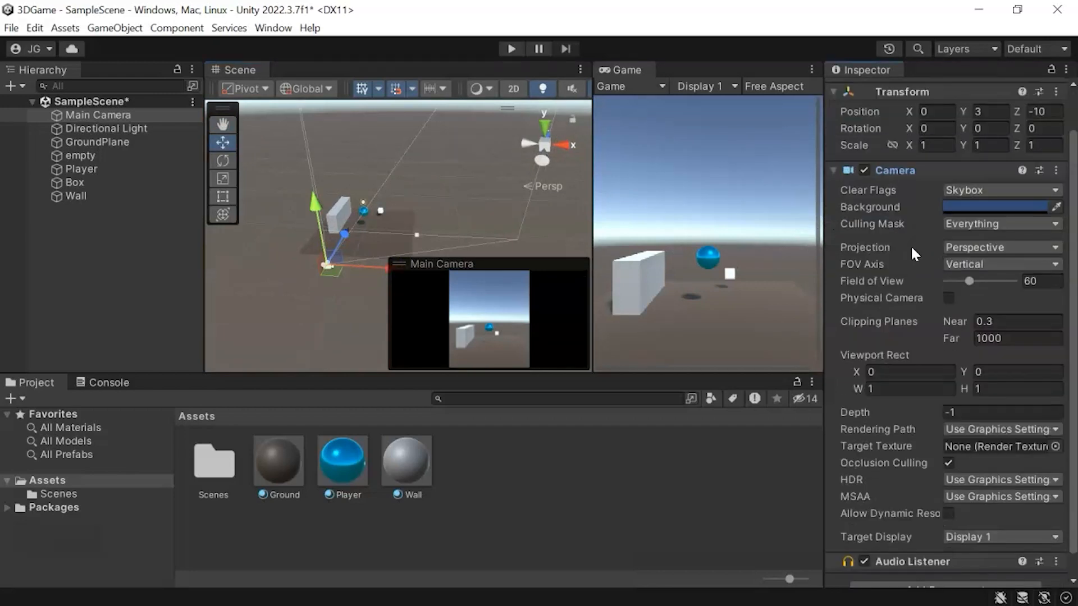
pyautogui.moveTo(911, 244)
pyautogui.scroll(-1, 885, 187)
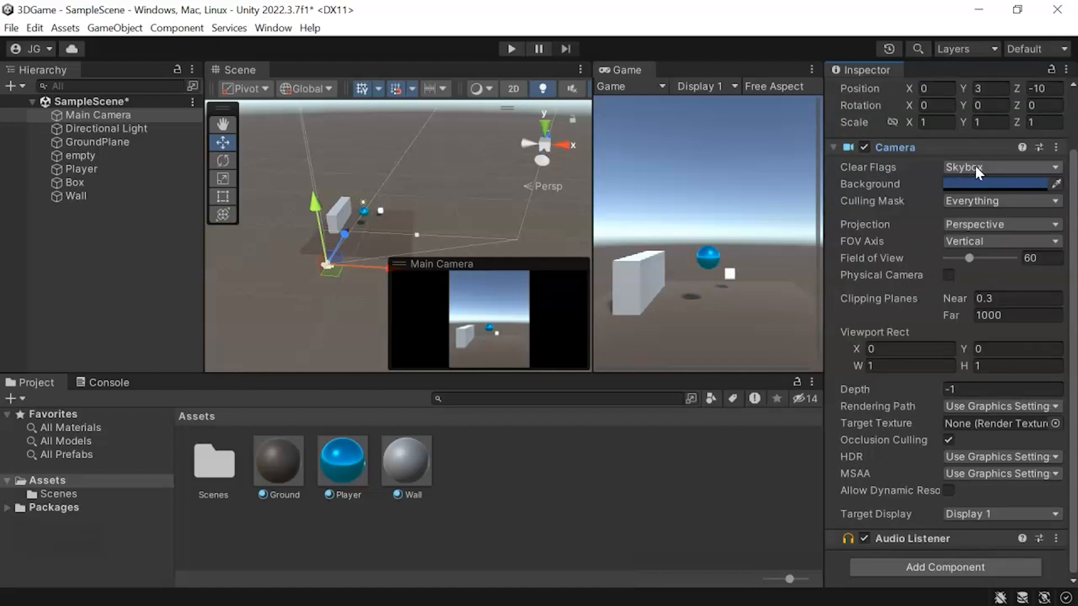
# Compare the sky in the scene and set the Main Camera's Clear Flags to Solid Color.
pyautogui.moveTo(426, 203); pyautogui.dragTo(288, 258, button='right')
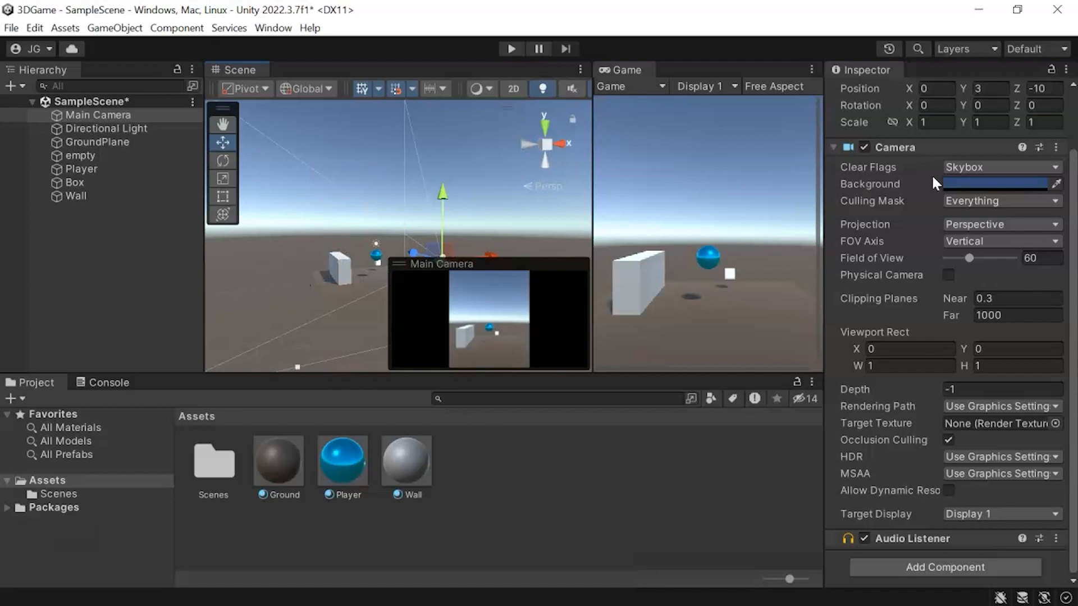
pyautogui.click(972, 168)
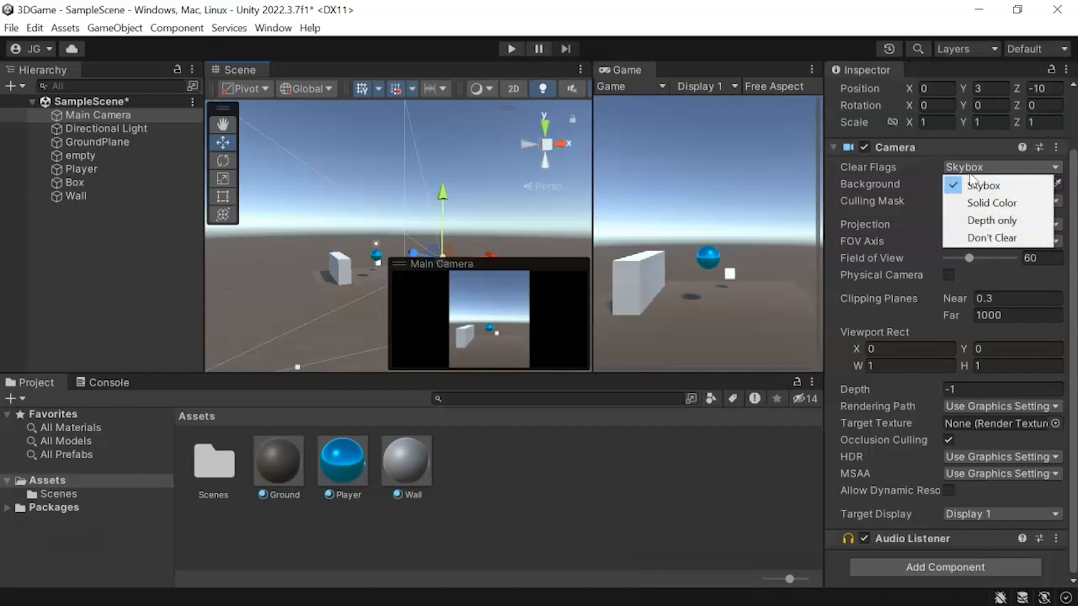
pyautogui.click(1005, 203)
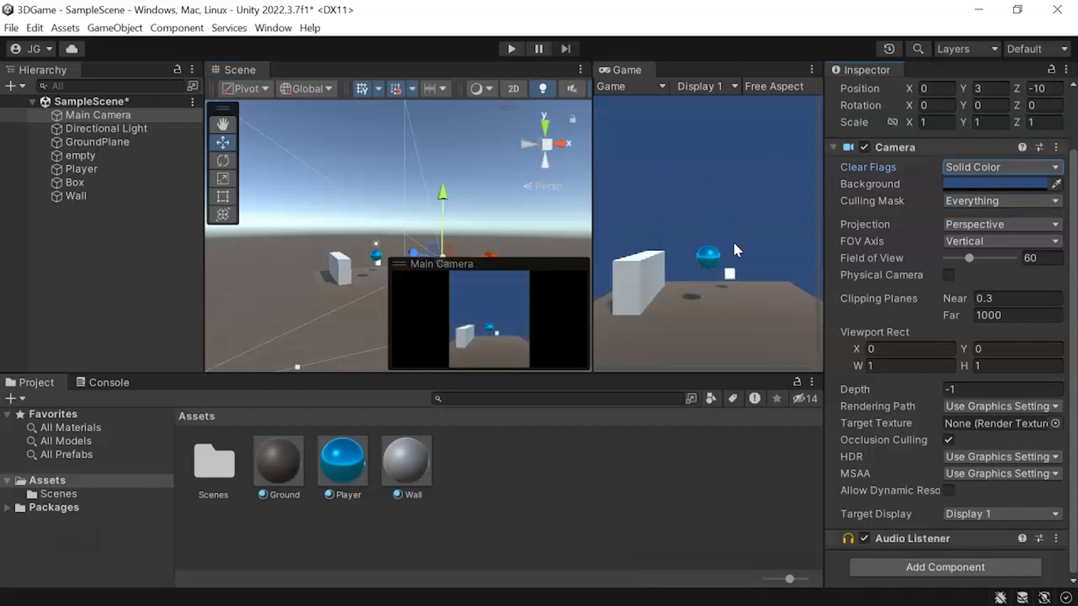
# Set the Main Camera's Background colour to the orange-brown 795932.
pyautogui.click(965, 183)
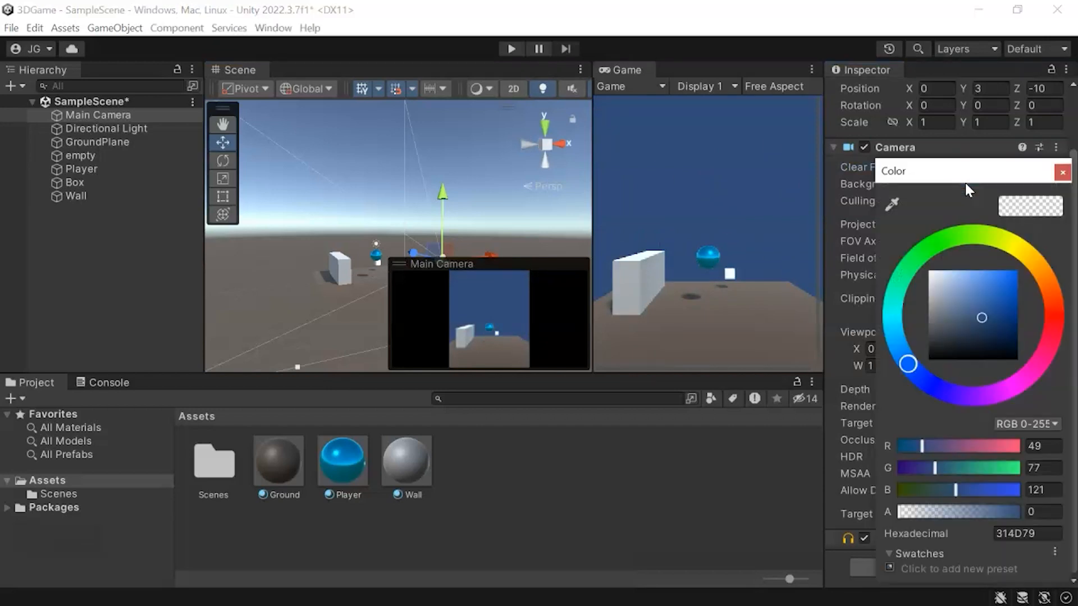
pyautogui.moveTo(1008, 248); pyautogui.dragTo(1039, 274)
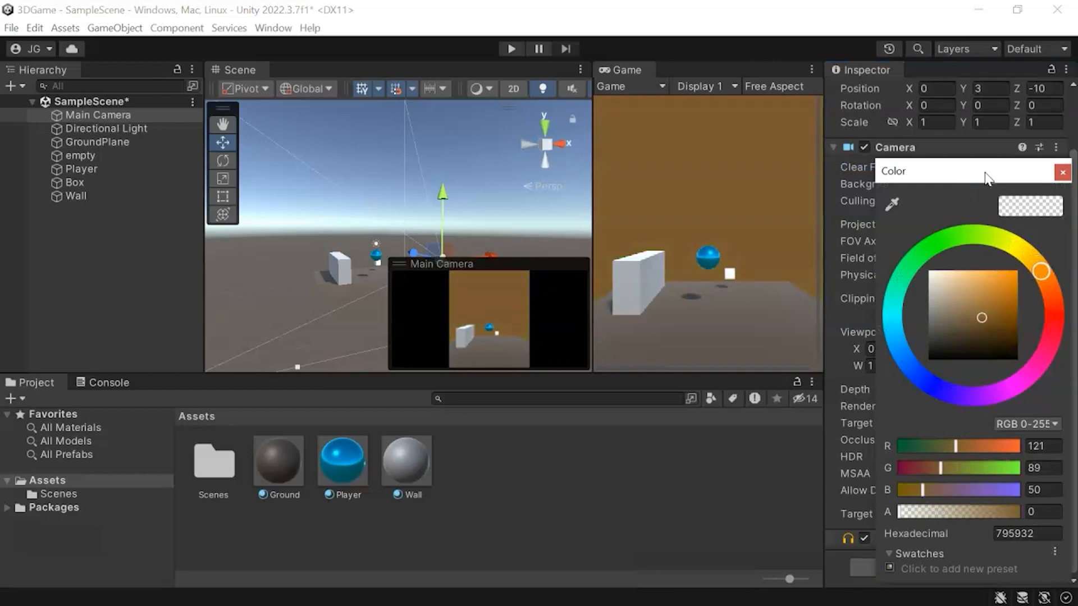
pyautogui.click(912, 149)
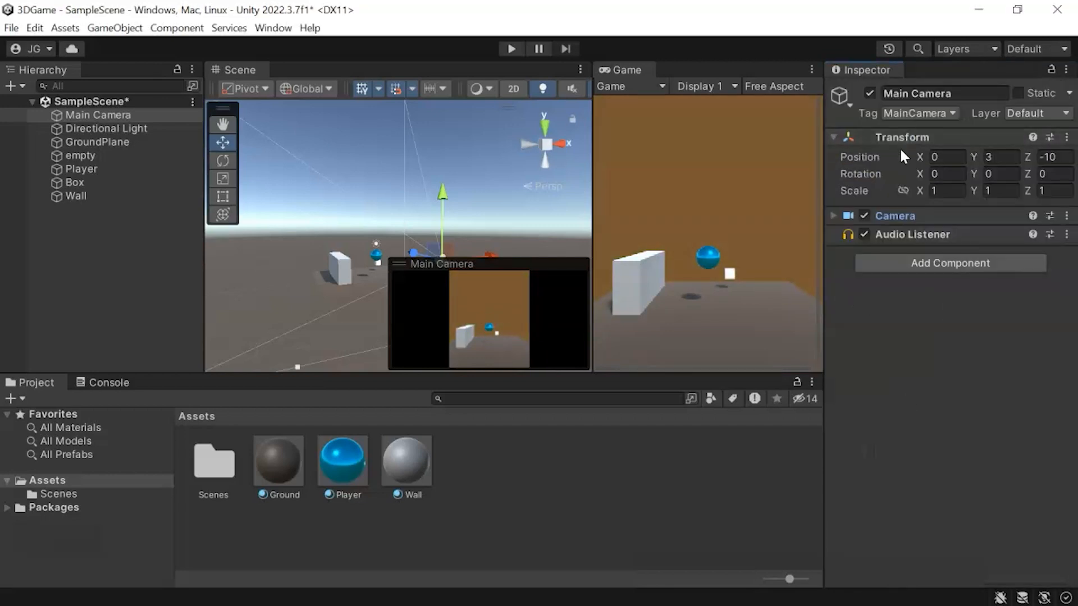
# Set the Main Camera's Clear Flags back to Skybox.
pyautogui.click(895, 215)
pyautogui.click(1000, 236)
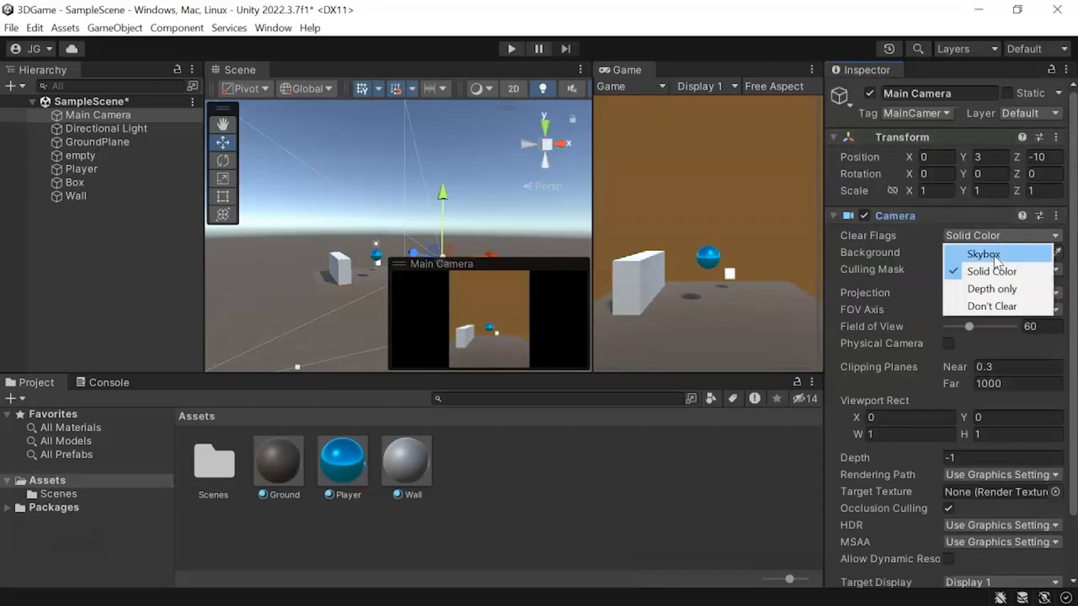
pyautogui.click(994, 255)
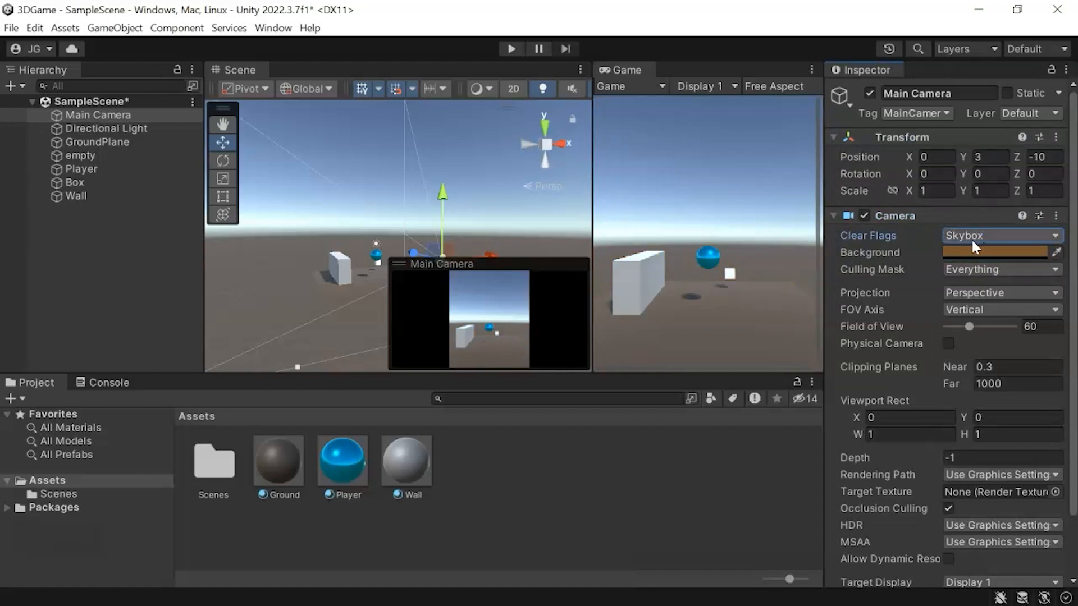
# Try the Orthographic projection on the Main Camera and switch it back to Perspective.
pyautogui.scroll(-2, 933, 281)
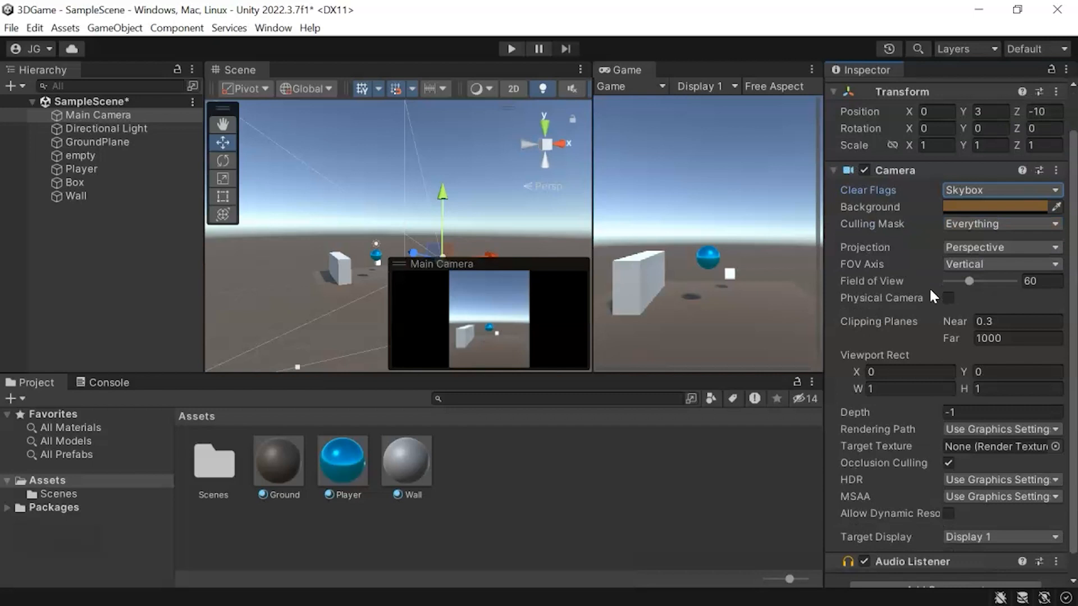
pyautogui.click(965, 250)
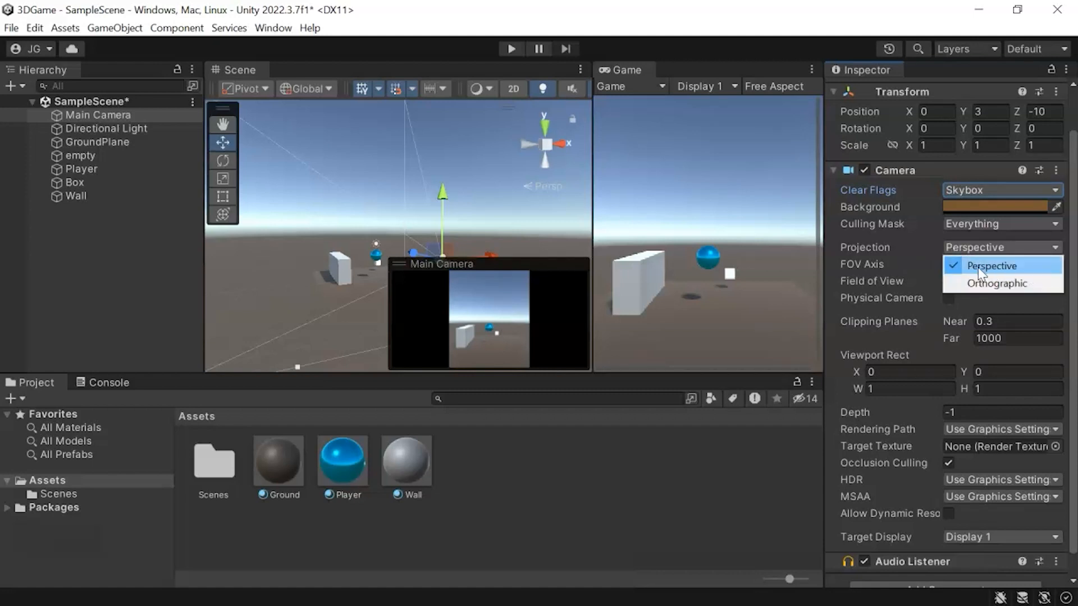
pyautogui.click(979, 282)
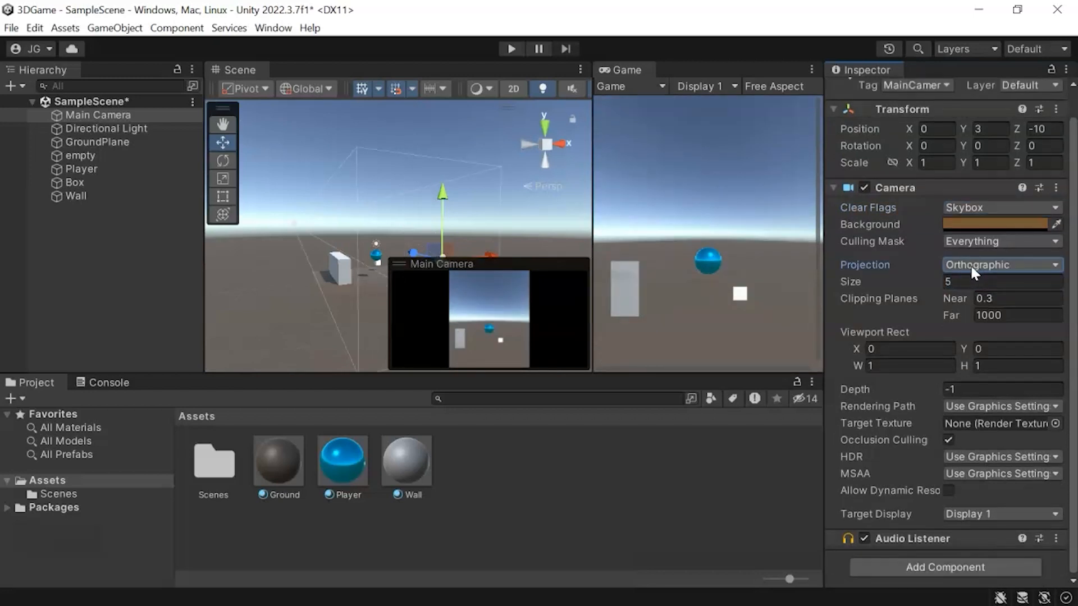
pyautogui.moveTo(466, 225); pyautogui.dragTo(416, 229, button='middle')
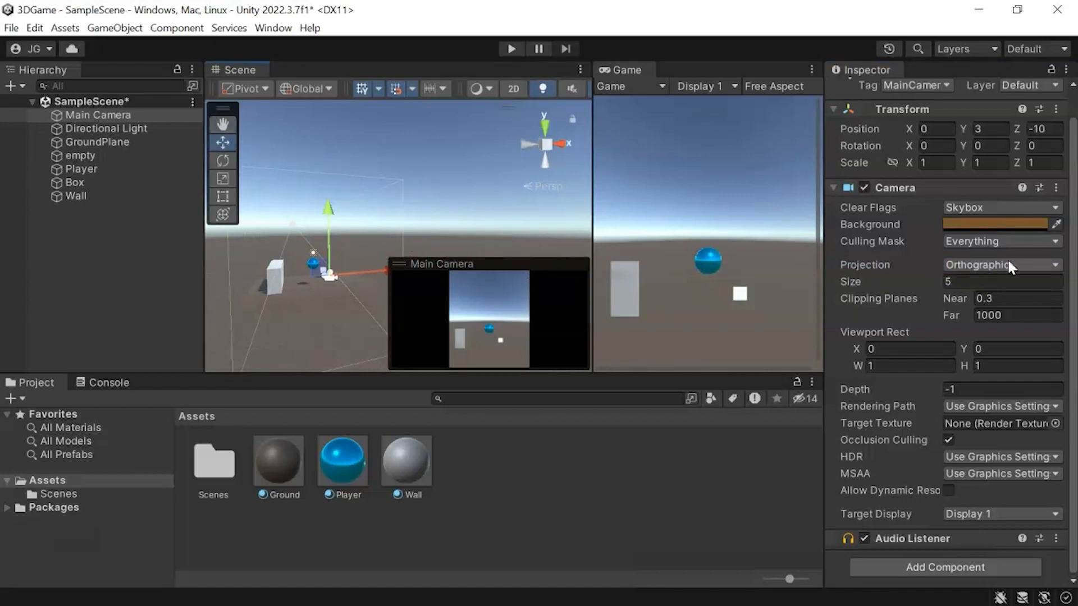
pyautogui.click(985, 271)
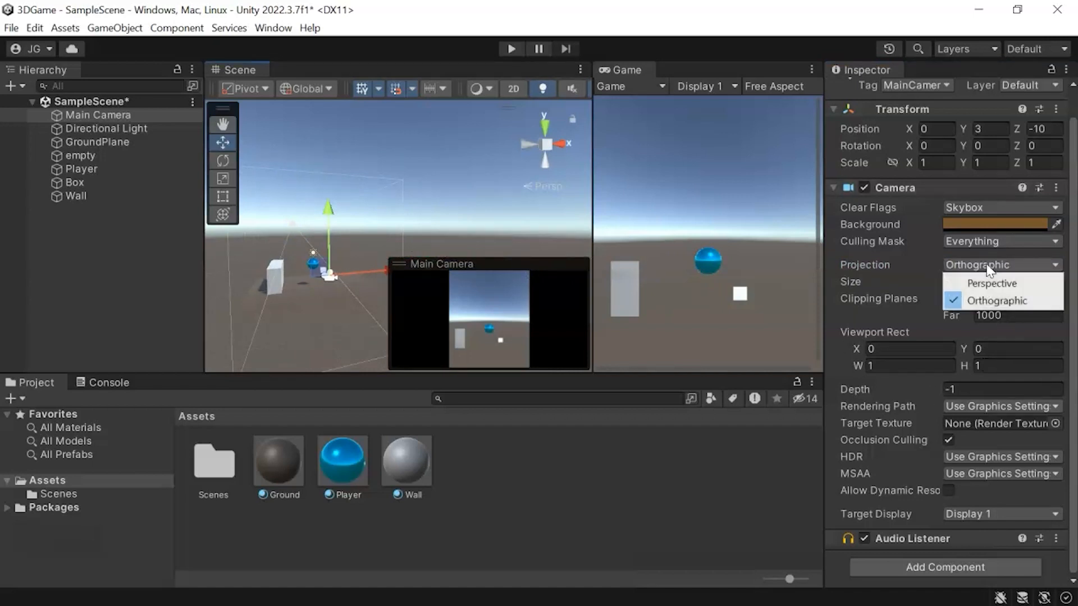
pyautogui.click(974, 282)
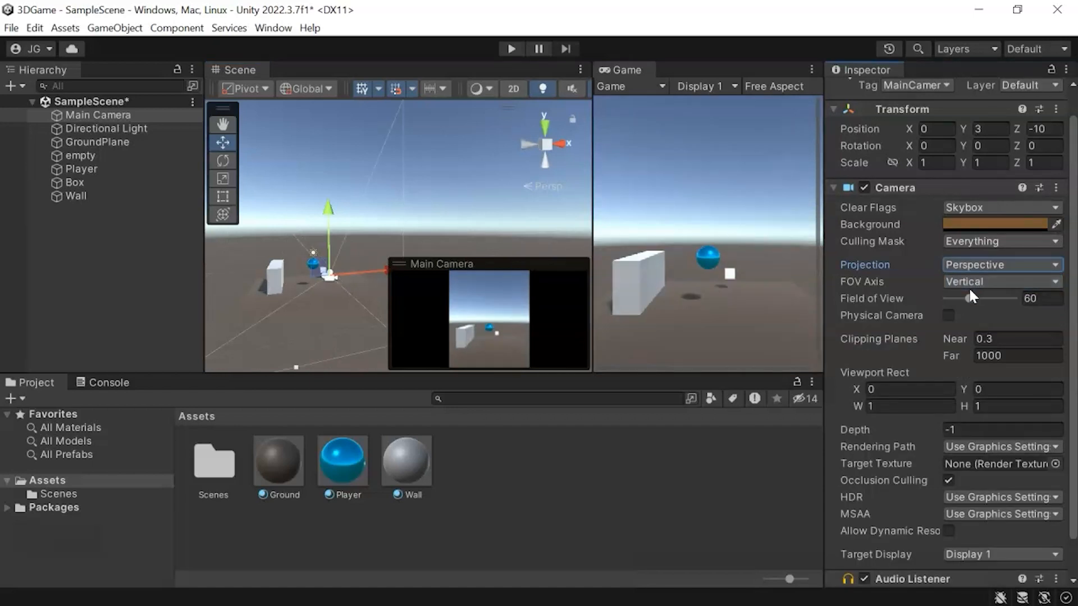
# Try a Field of View of 67 on the Main Camera and set it back to 60.
pyautogui.click(1038, 299)
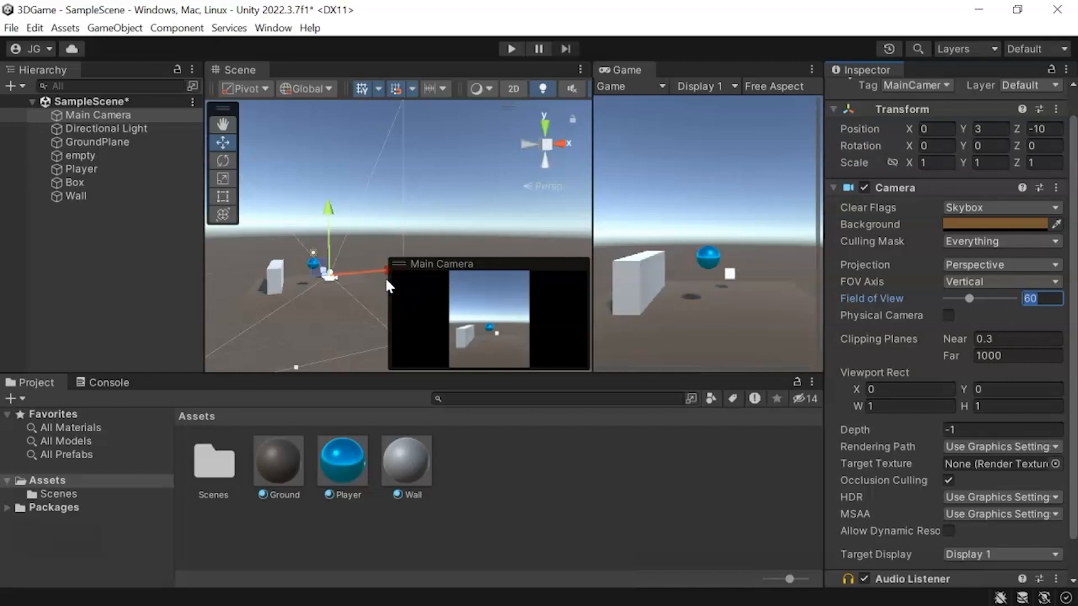
pyautogui.moveTo(974, 298)
pyautogui.mouseDown()
pyautogui.moveTo(992, 298)
pyautogui.moveTo(951, 296)
pyautogui.moveTo(999, 299)
pyautogui.moveTo(975, 295)
pyautogui.mouseUp()
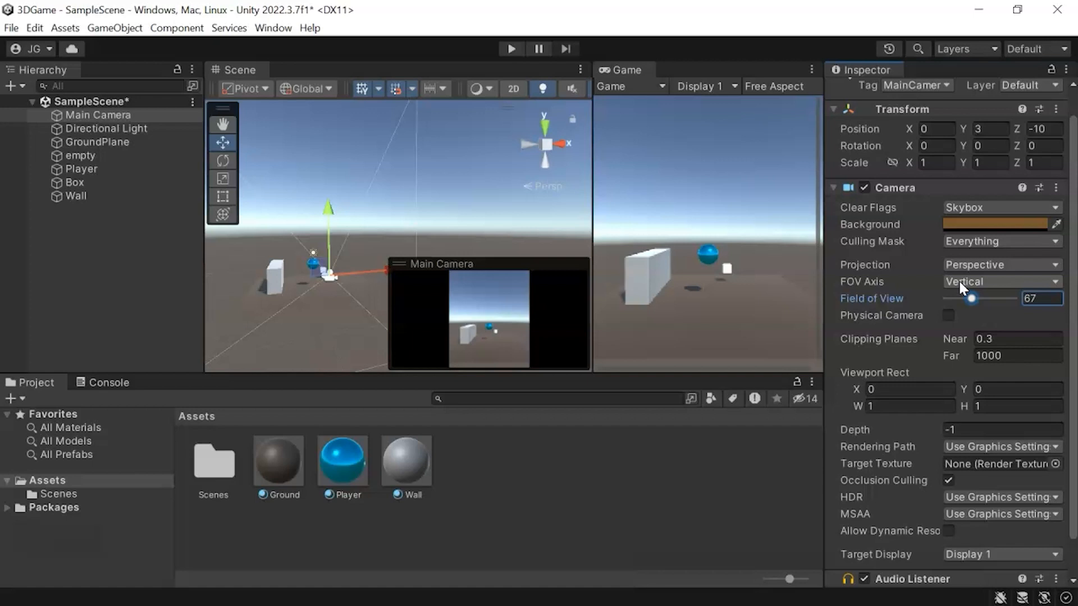
pyautogui.click(1044, 298)
pyautogui.write('60')
# Switch the Main Camera's Projection to Orthographic.
pyautogui.scroll(-2, 988, 303)
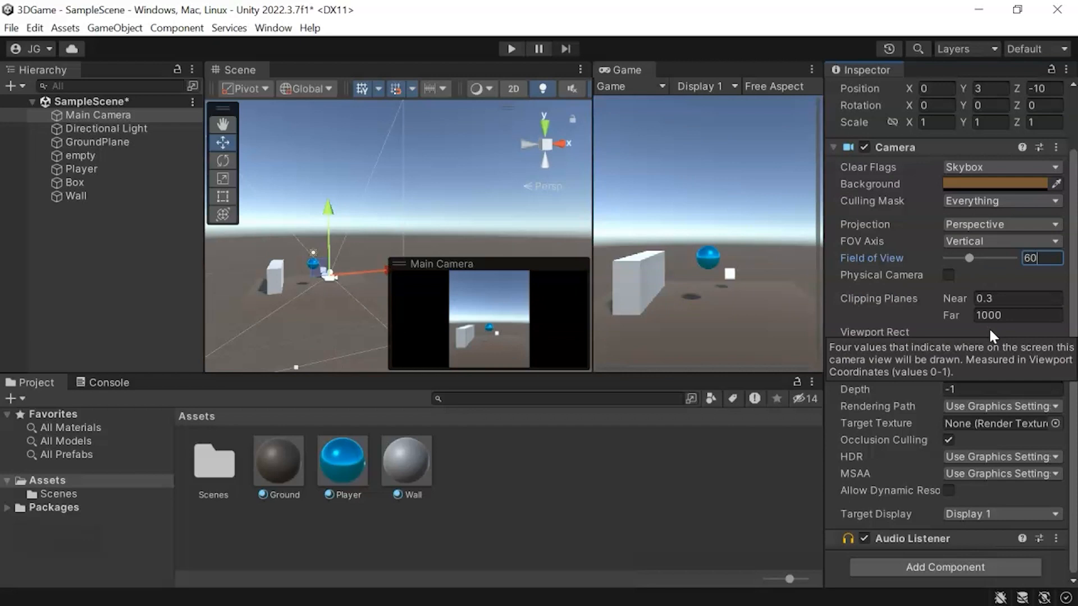
pyautogui.click(973, 225)
pyautogui.click(965, 258)
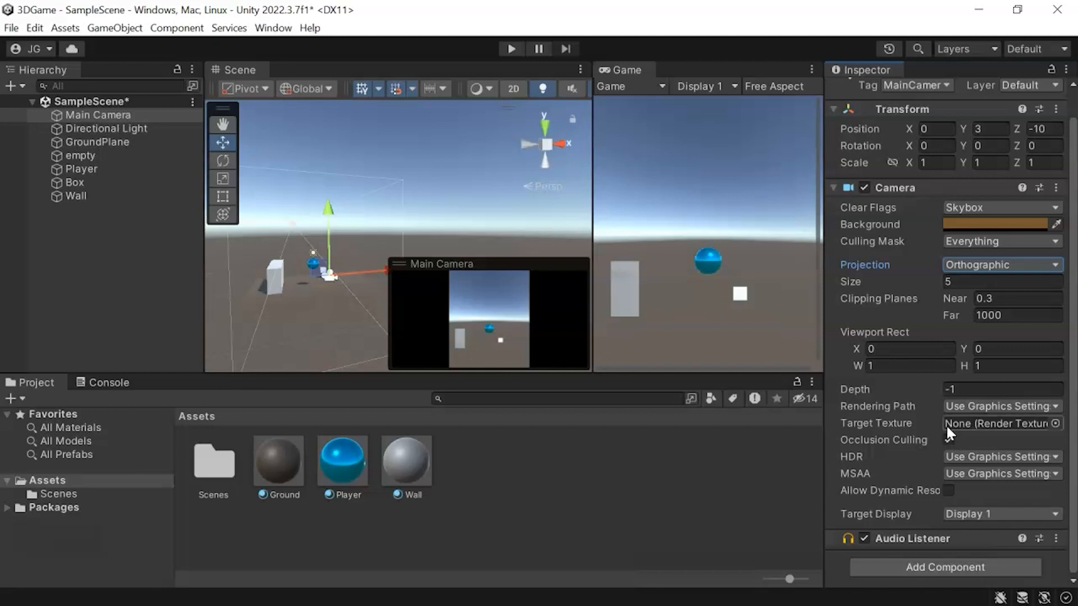
# Look through the Main Camera's Culling Mask options, its layer choices and the project's Tags & Layers settings.
pyautogui.scroll(1, 911, 272)
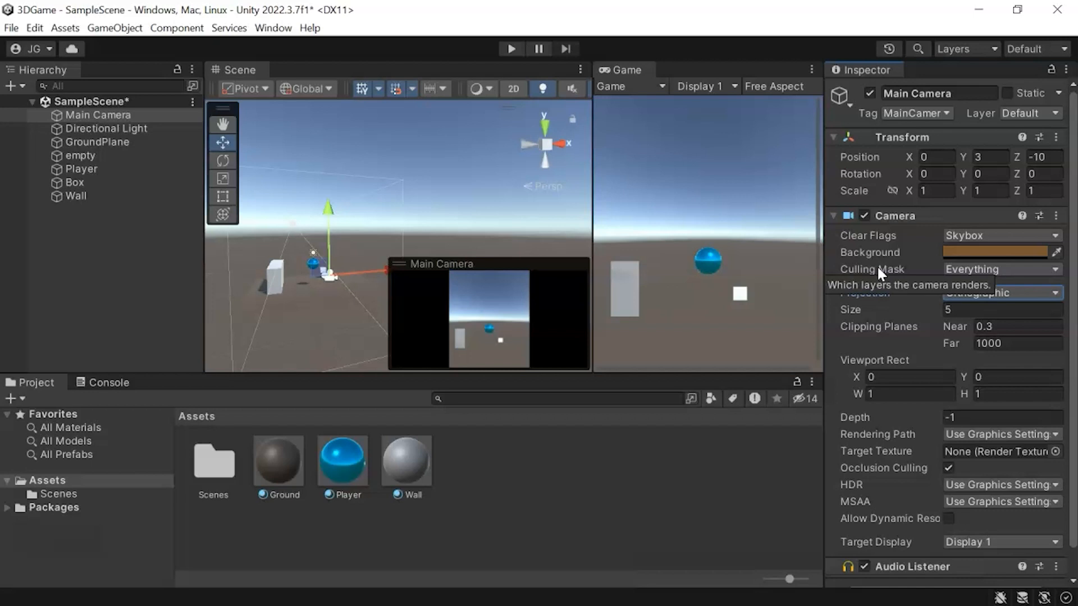
pyautogui.click(977, 271)
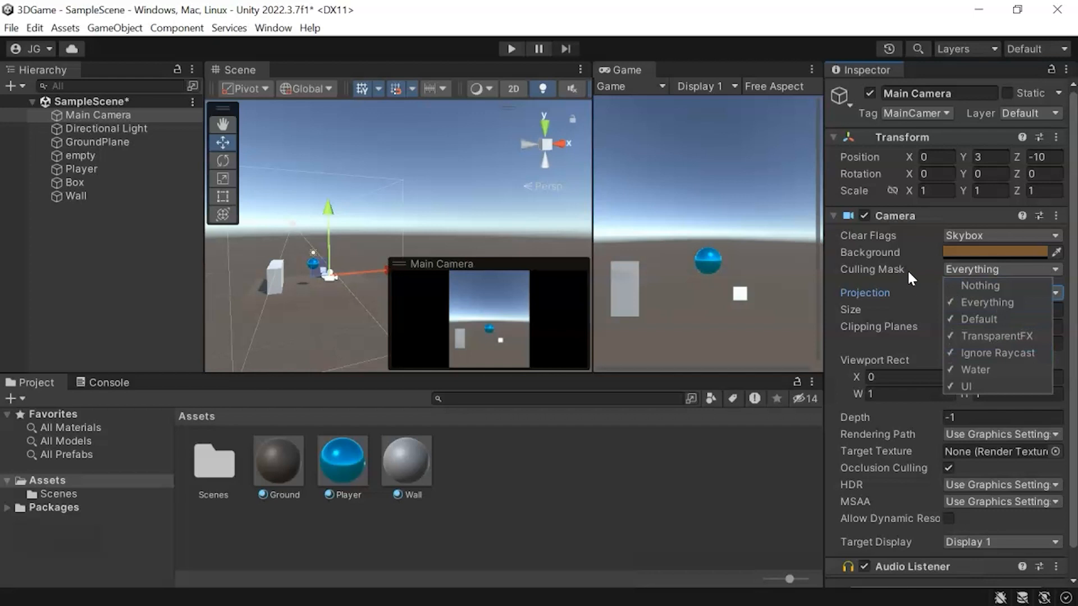
pyautogui.click(930, 271)
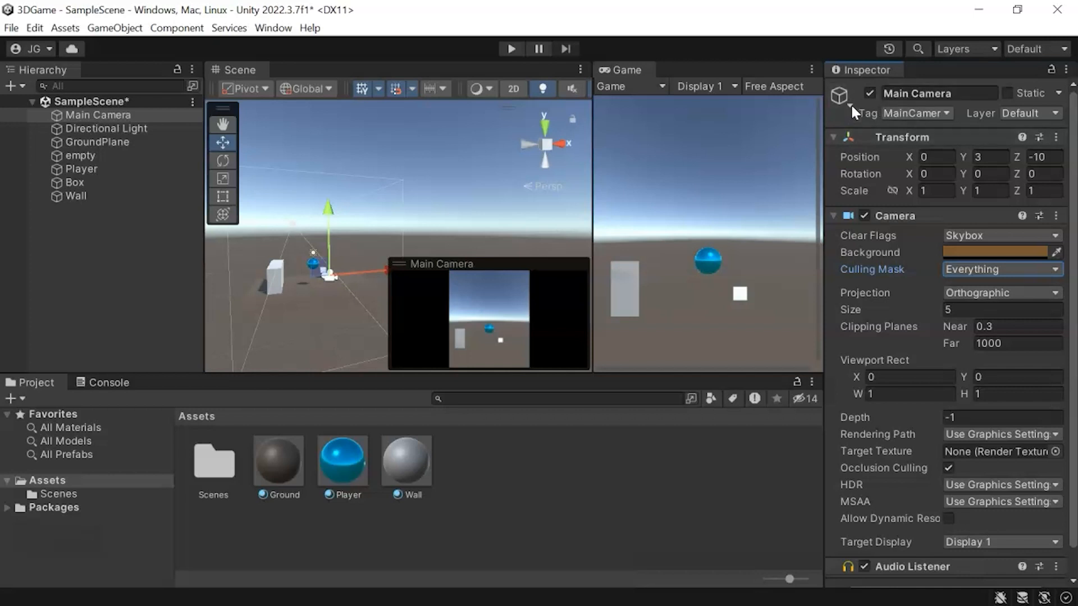
pyautogui.click(1048, 115)
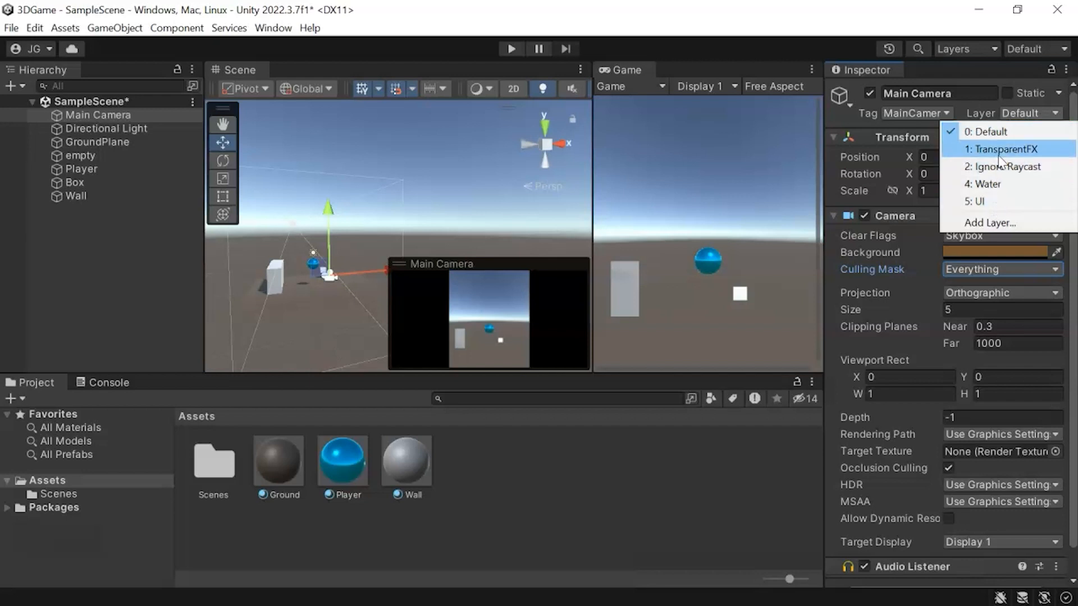
pyautogui.click(1003, 224)
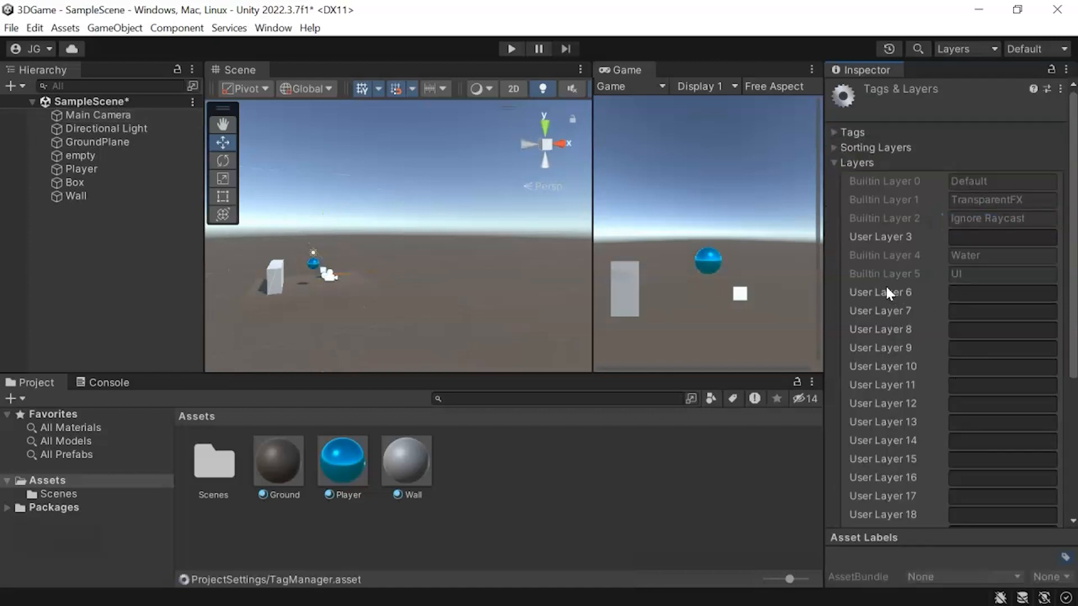
pyautogui.click(95, 115)
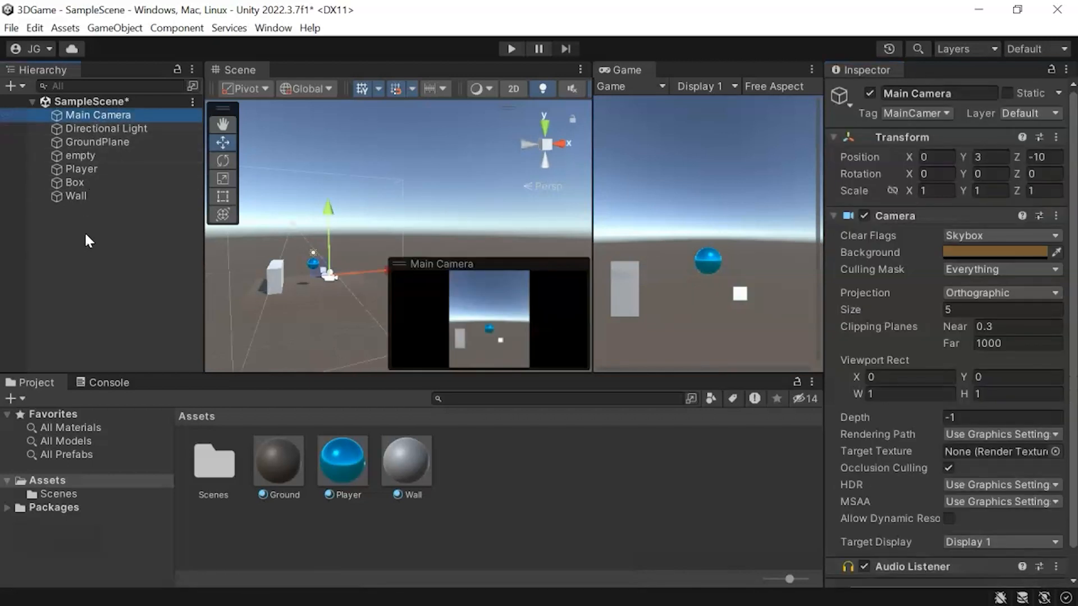
# Starting from the Player object's layer choices, add a new layer named Player as User Layer 6.
pyautogui.click(82, 168)
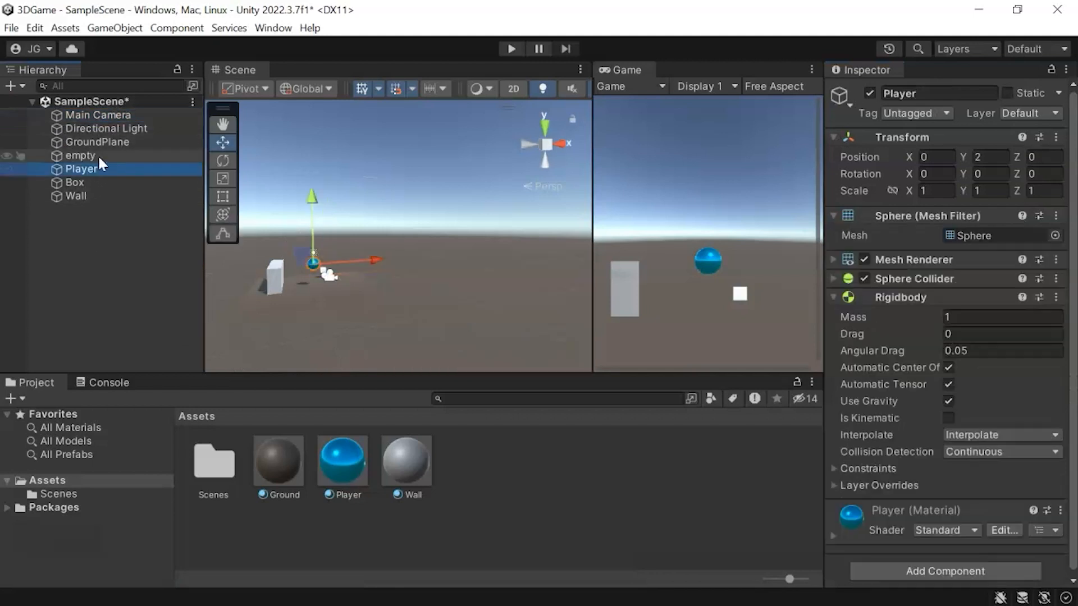
pyautogui.click(1031, 113)
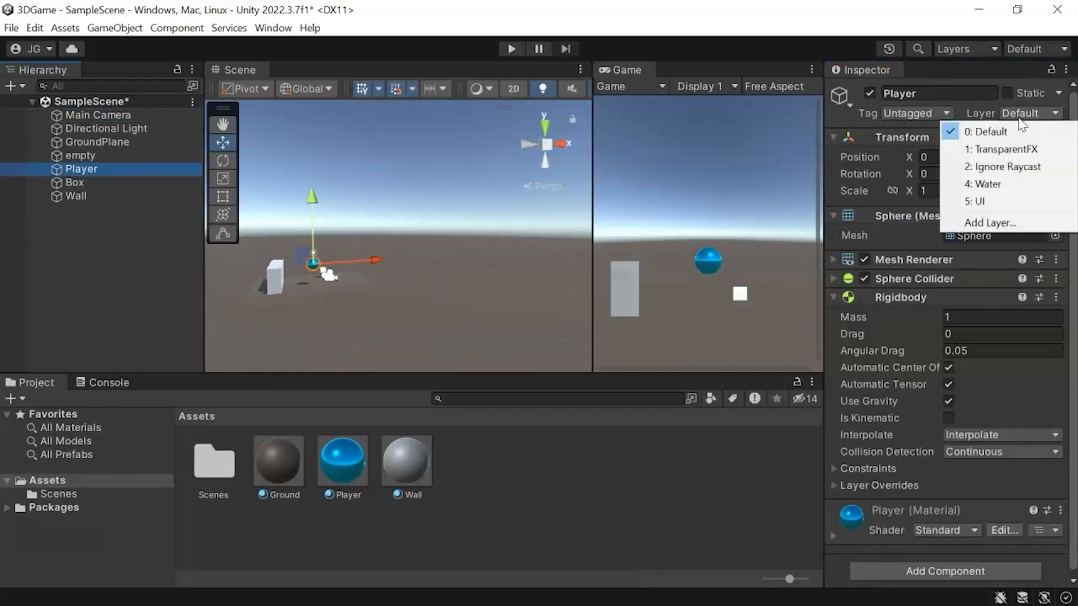
pyautogui.click(991, 223)
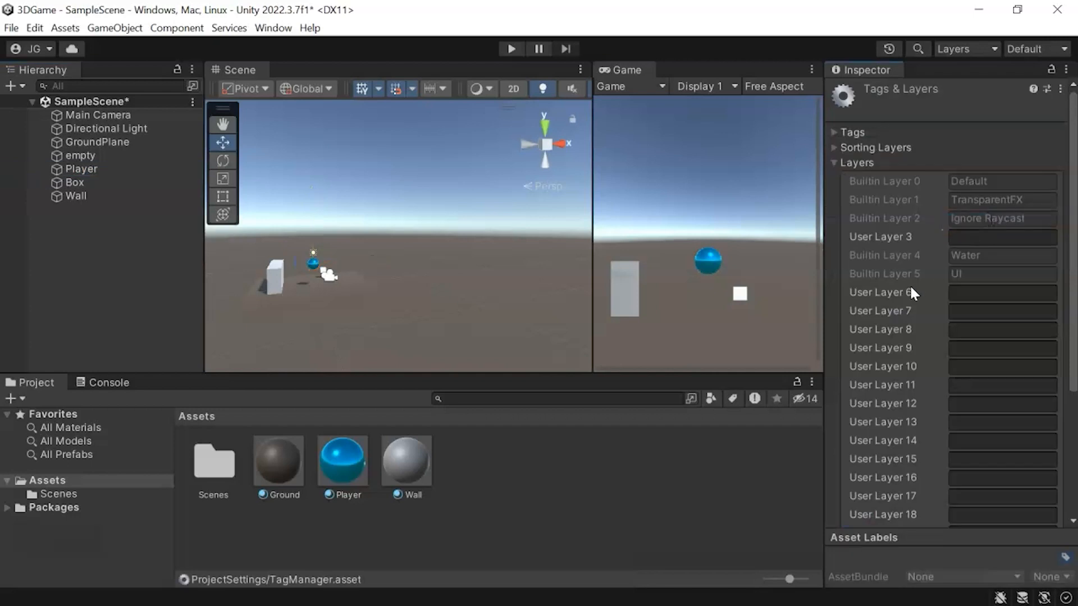
pyautogui.click(963, 294)
pyautogui.write('Player')
pyautogui.doubleClick(993, 293)
pyautogui.click(1005, 284)
pyautogui.click(1006, 287)
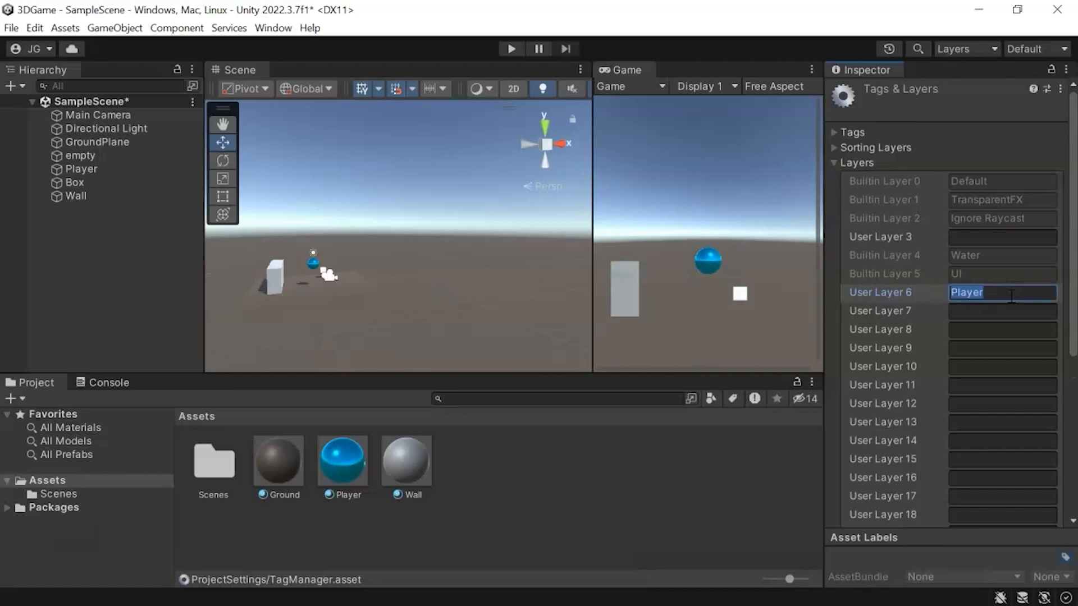
pyautogui.click(835, 161)
# Assign the Player object to the Player layer.
pyautogui.click(82, 167)
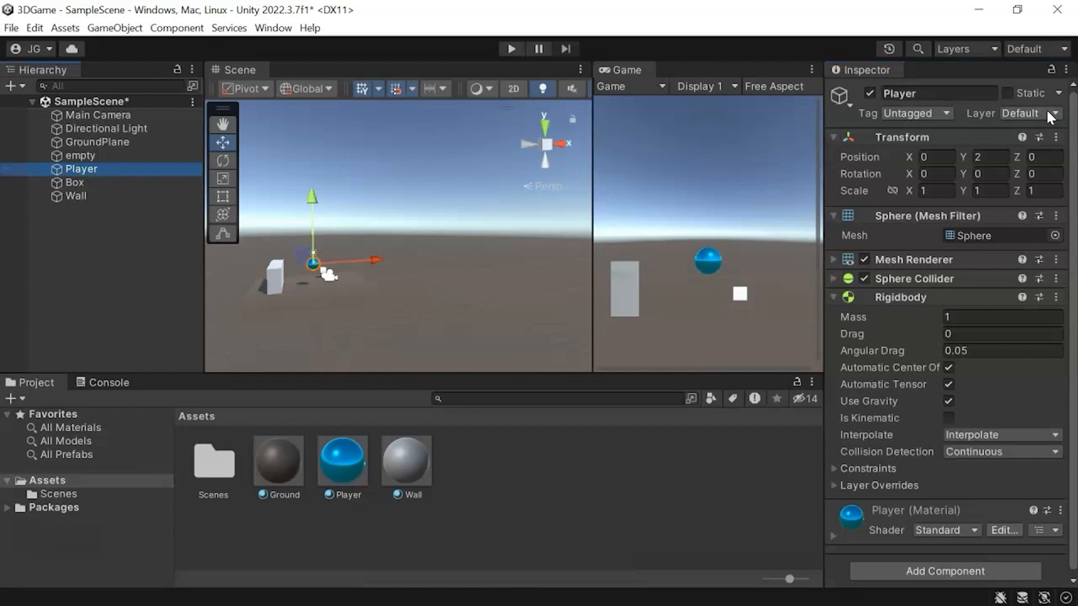
pyautogui.click(1052, 115)
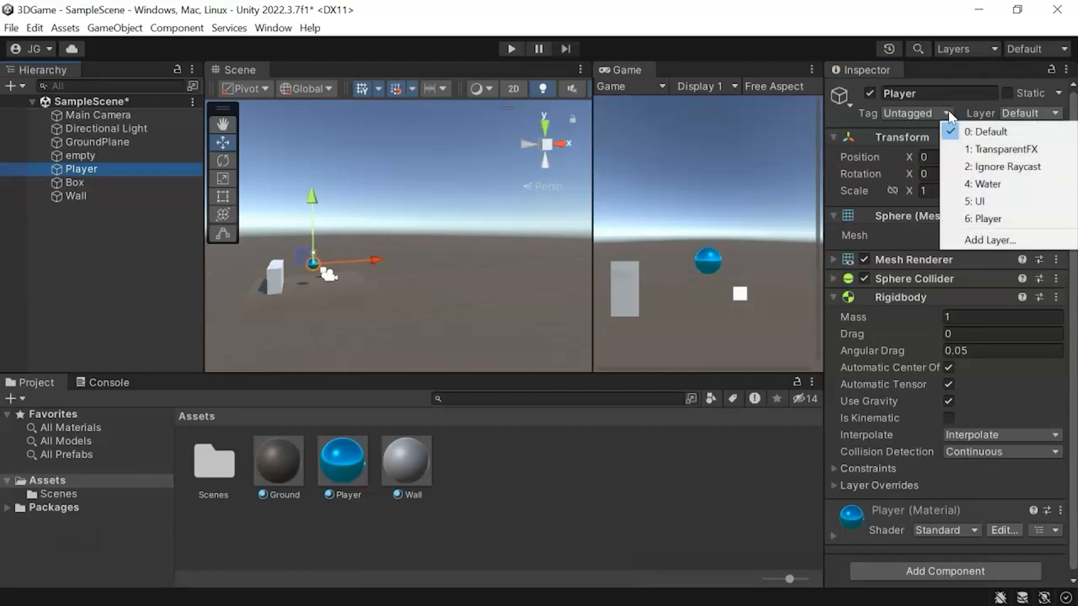
pyautogui.click(1009, 220)
pyautogui.scroll(2, 376, 224)
pyautogui.scroll(4, 376, 225)
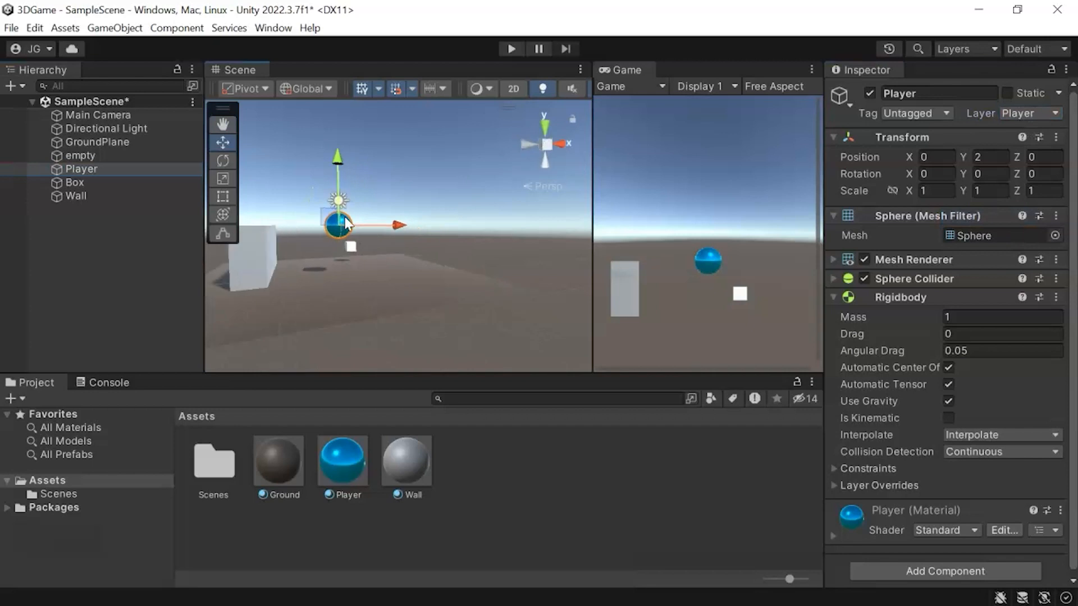
pyautogui.scroll(-5, 467, 261)
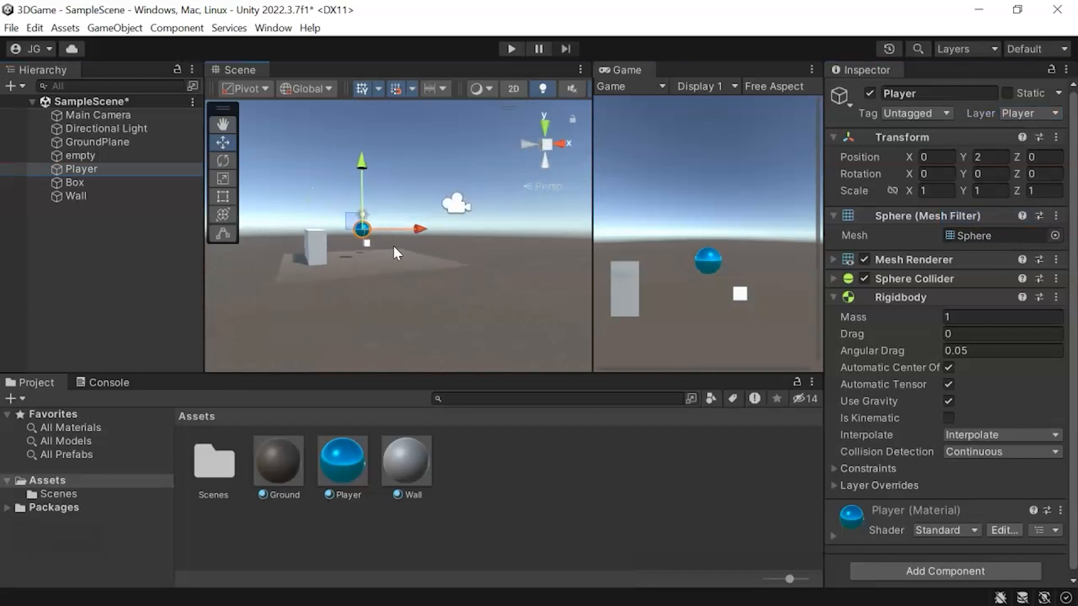
pyautogui.press('f')
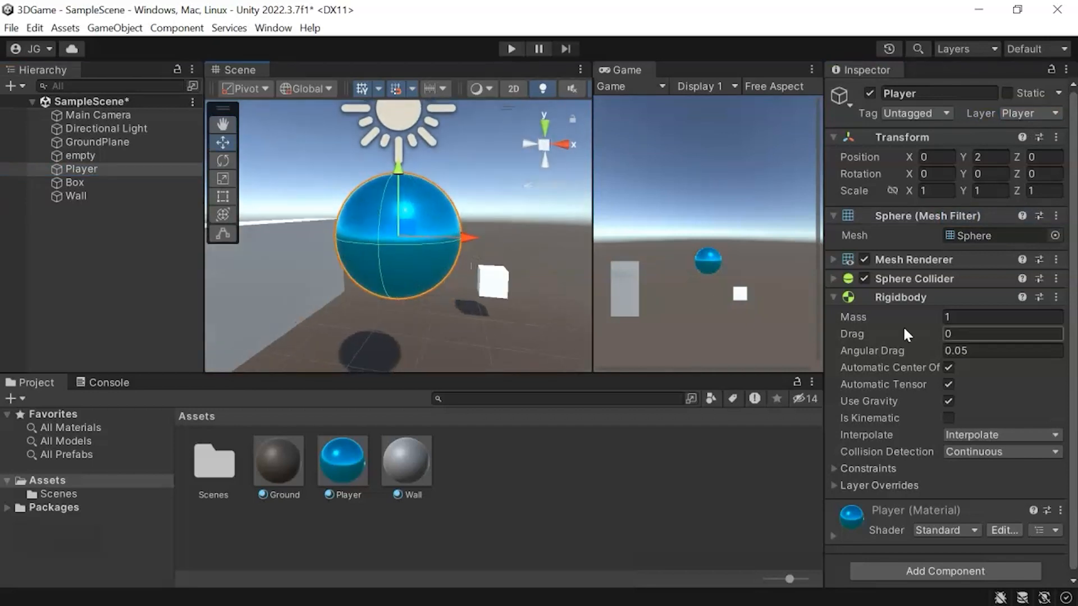
# Try excluding the Player layer from the Main Camera's Culling Mask and include it again so the mask covers Everything.
pyautogui.click(90, 116)
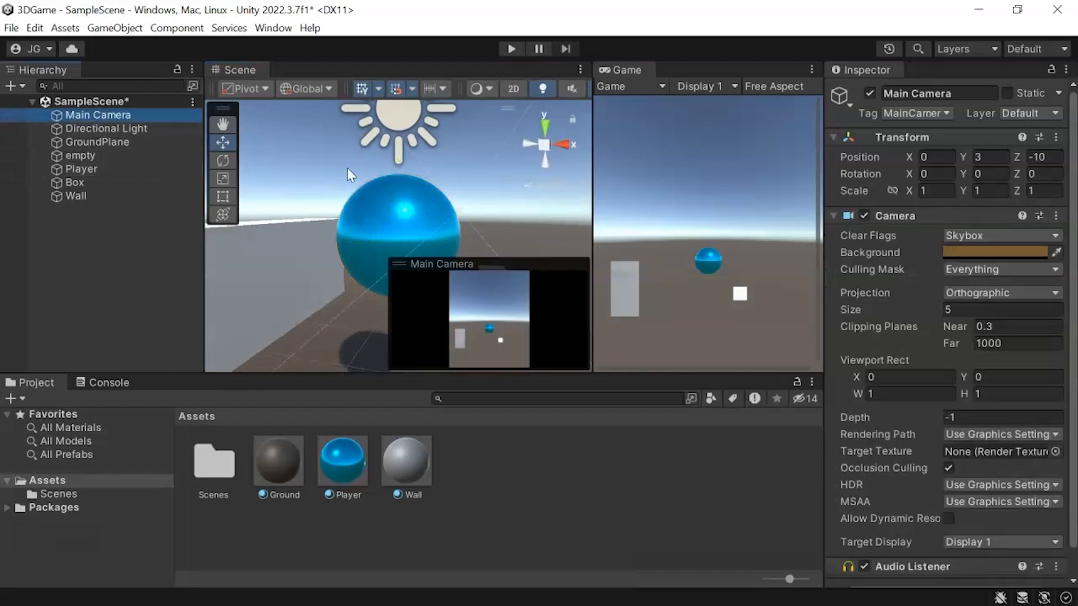
pyautogui.click(949, 269)
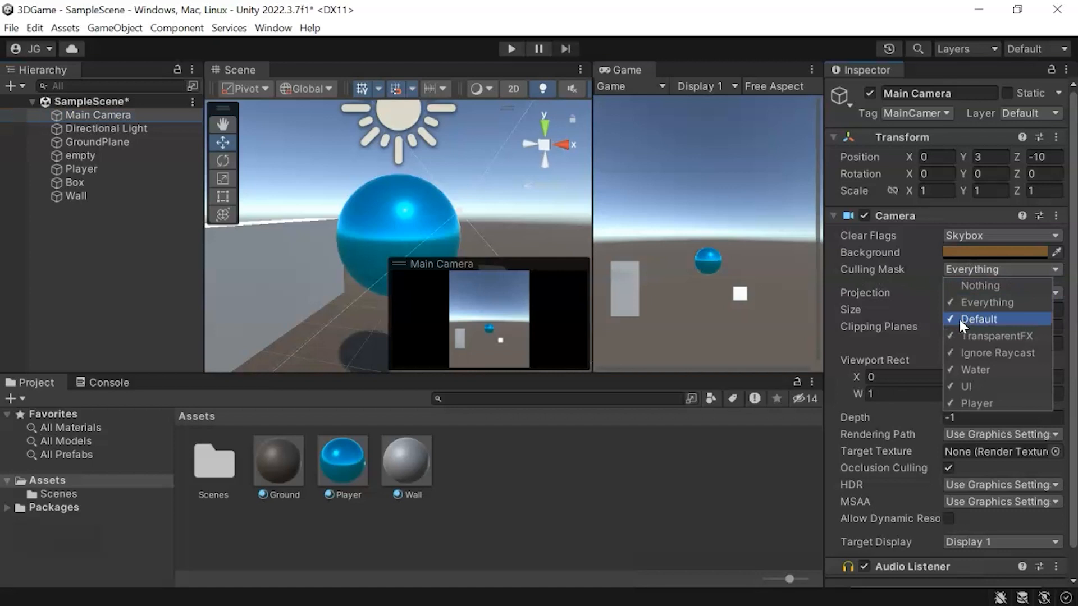
pyautogui.click(950, 404)
pyautogui.click(948, 402)
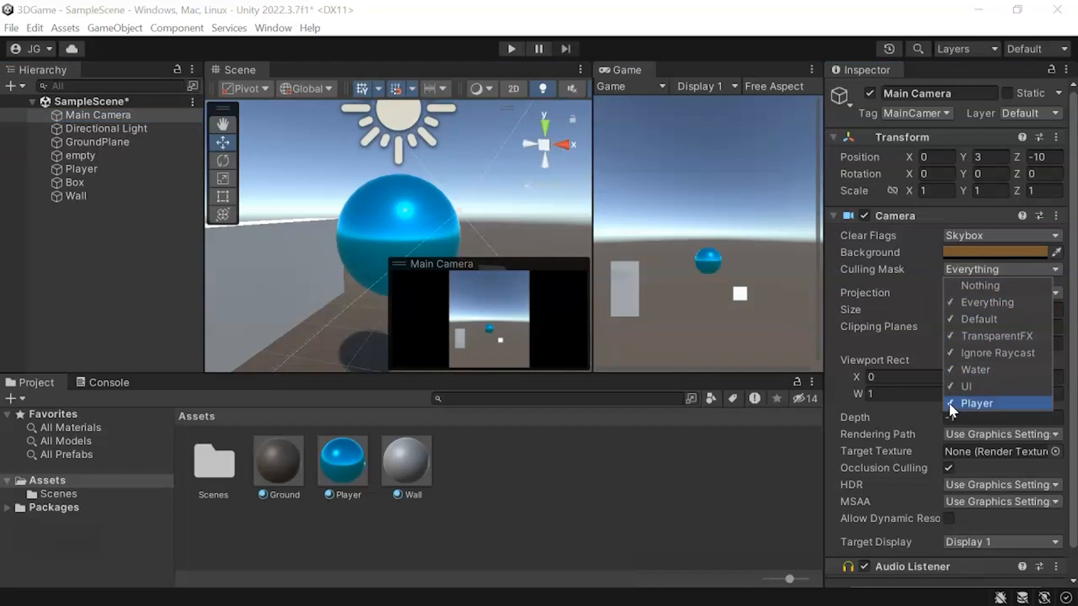
pyautogui.click(948, 402)
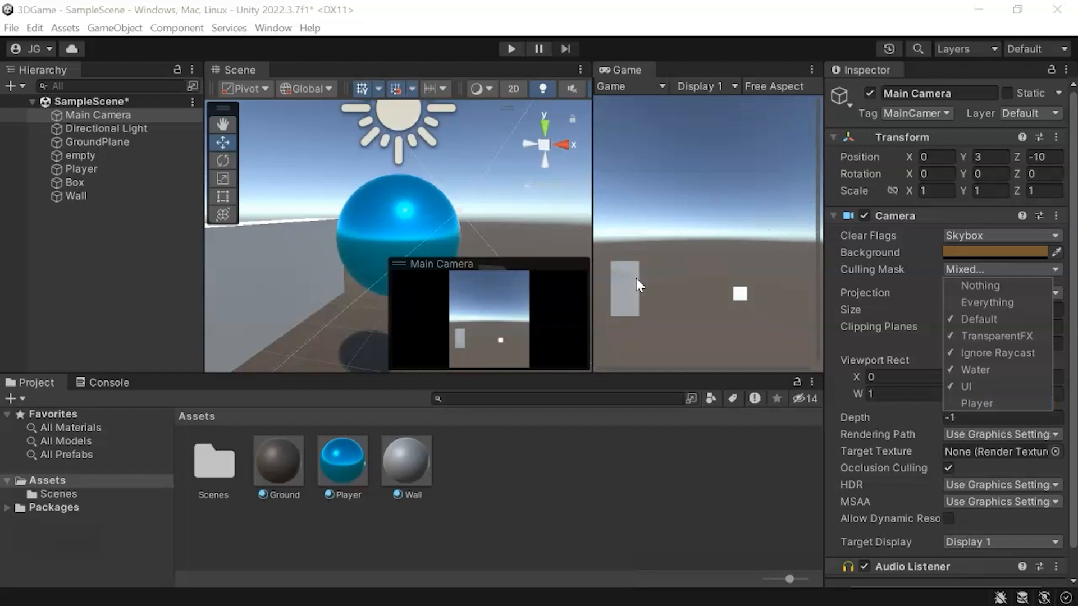
pyautogui.click(950, 403)
pyautogui.click(950, 403)
pyautogui.click(950, 403)
pyautogui.click(950, 403)
pyautogui.click(950, 403)
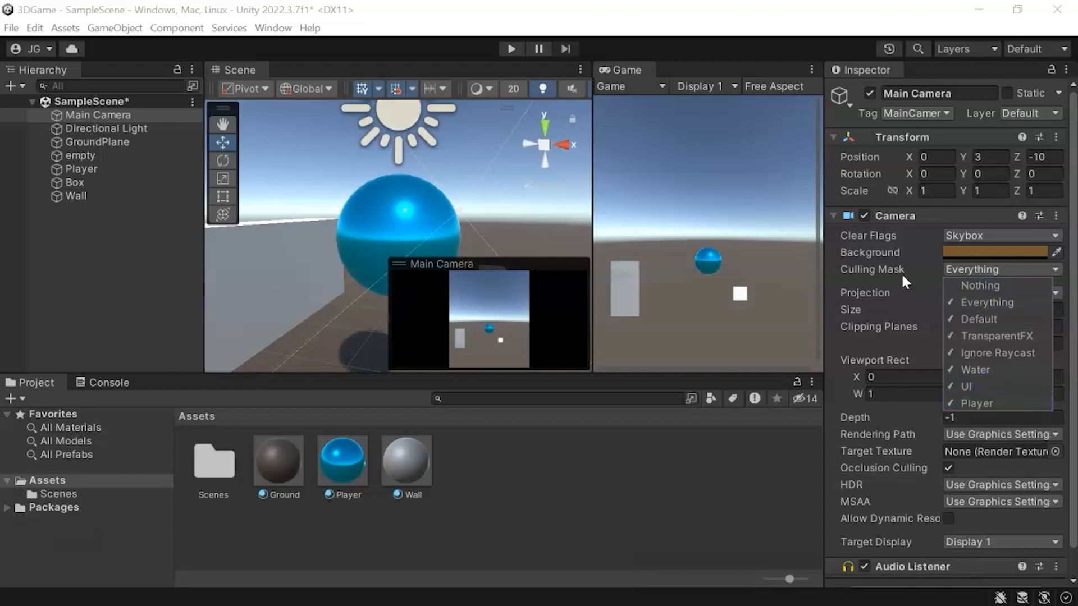
# Add a 3D capsule to the scene and place it beside the wall at about X -4, Y 0, Z -0.5.
pyautogui.click(923, 267)
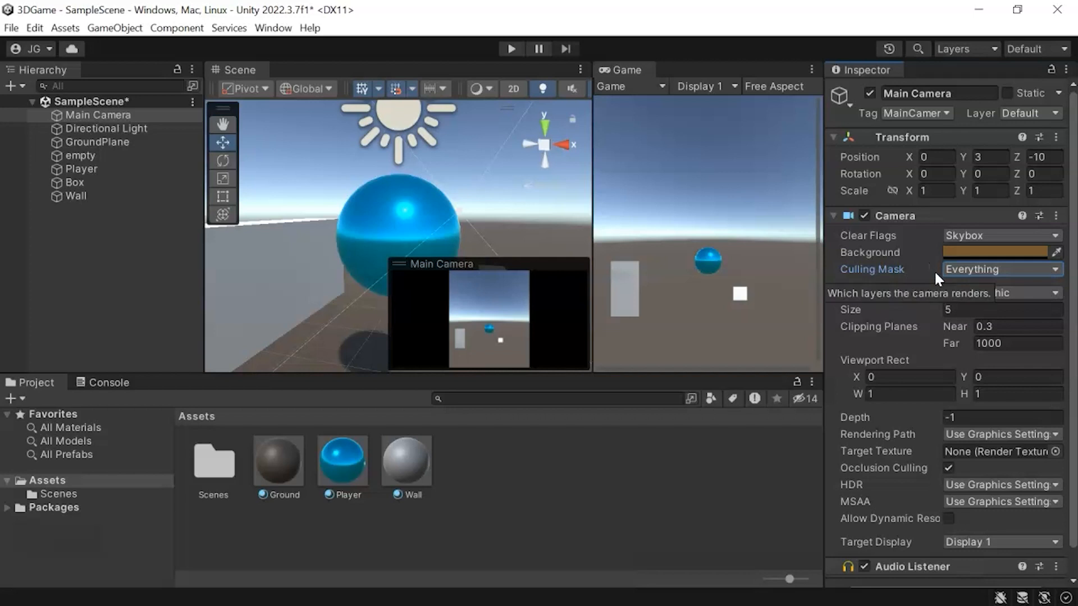
pyautogui.scroll(-2, 903, 378)
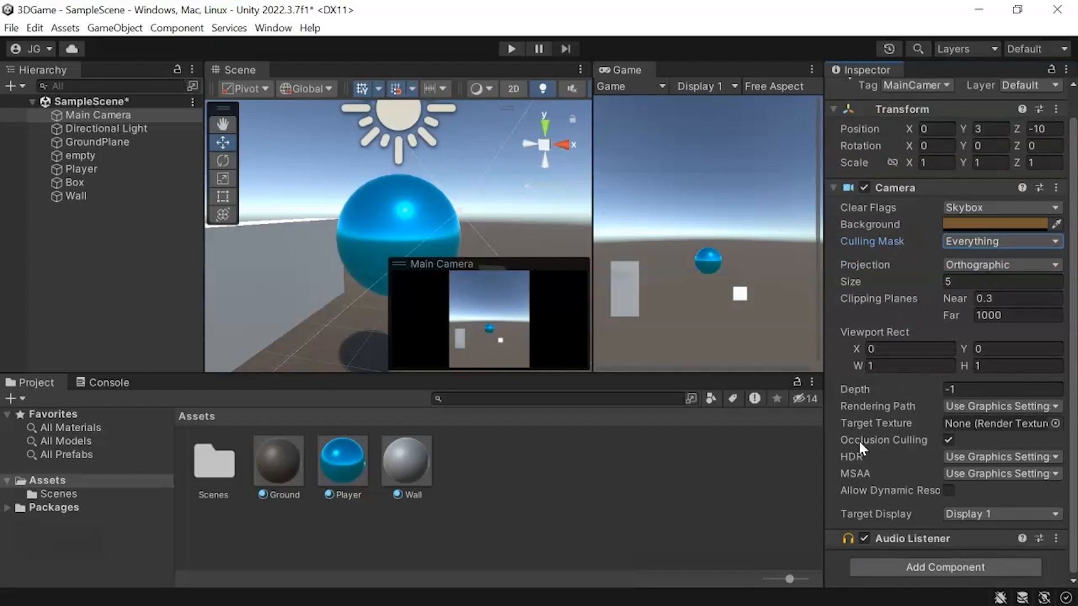
pyautogui.scroll(-6, 371, 272)
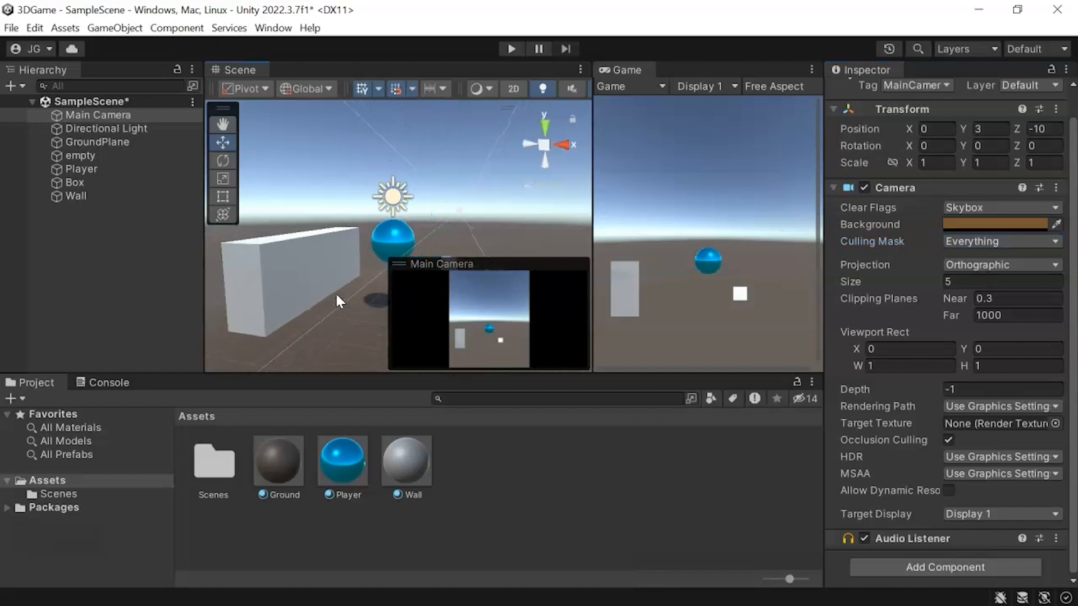
pyautogui.keyDown('alt'); pyautogui.moveTo(341, 285); pyautogui.dragTo(466, 236); pyautogui.keyUp('alt')
pyautogui.rightClick(89, 240)
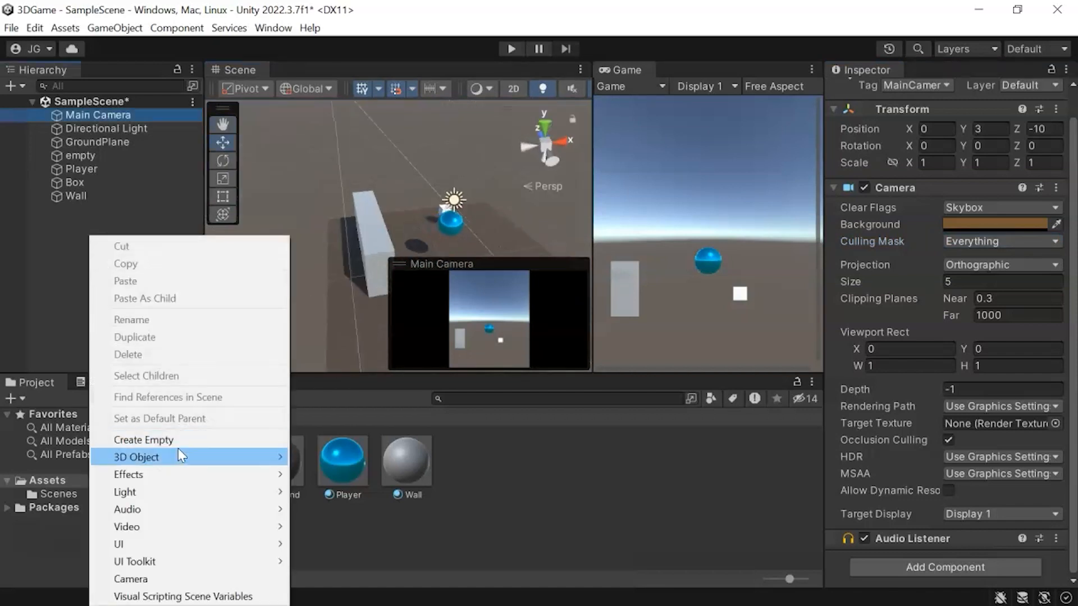
pyautogui.moveTo(177, 459)
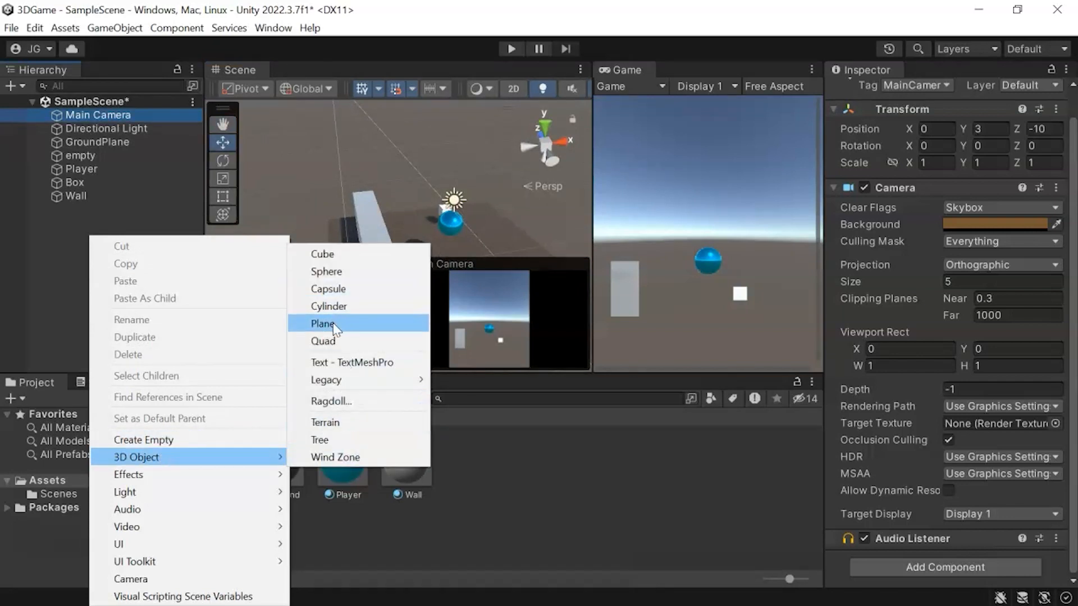
pyautogui.click(340, 289)
pyautogui.moveTo(421, 233); pyautogui.dragTo(381, 244)
pyautogui.moveTo(335, 215); pyautogui.dragTo(346, 245)
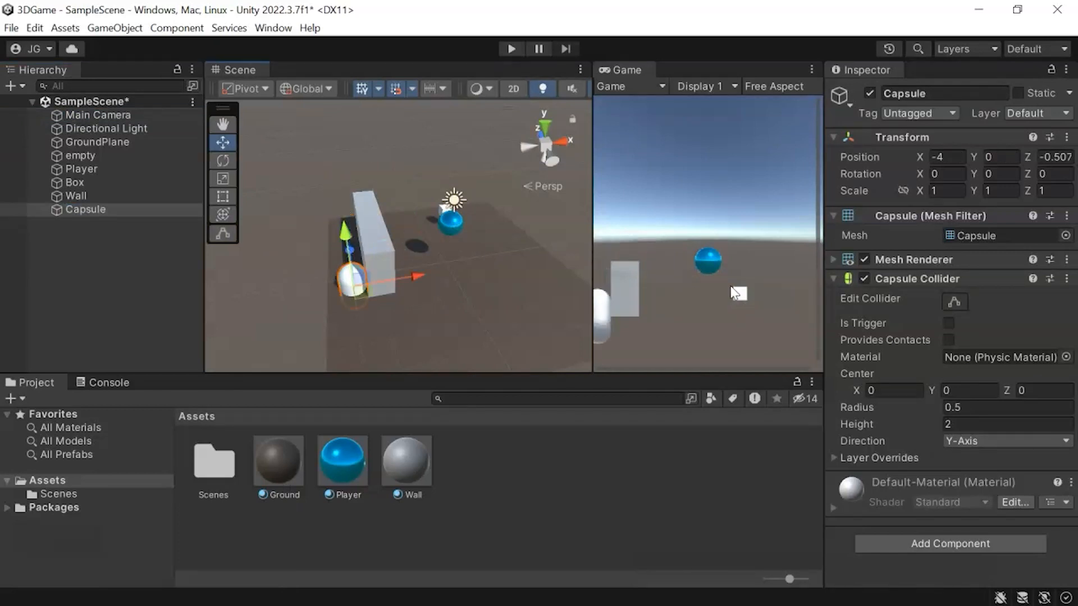
# Set the Main Camera's projection to Perspective.
pyautogui.click(97, 115)
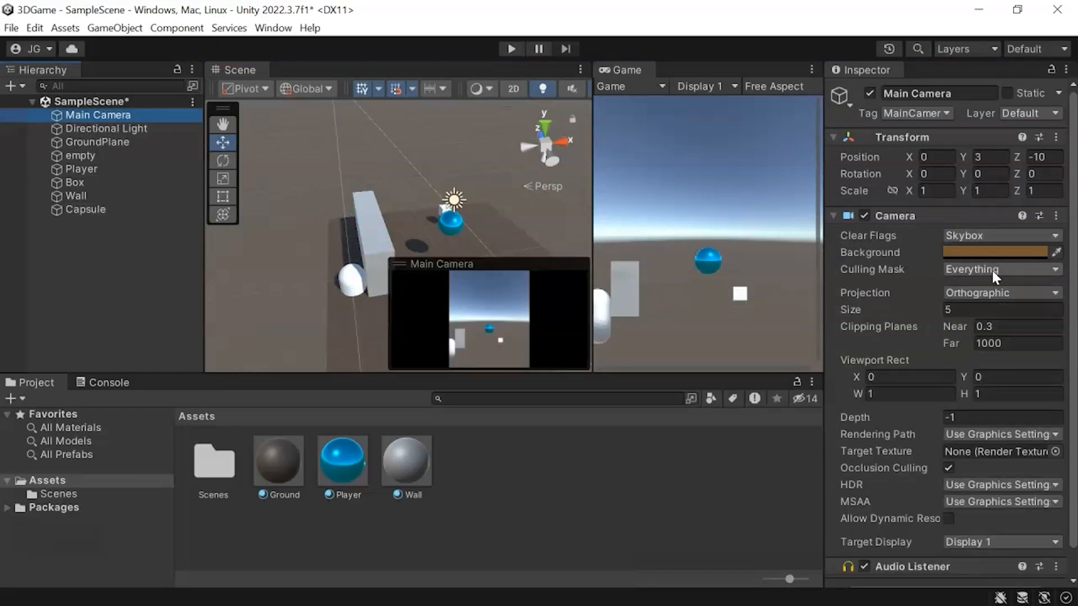
pyautogui.click(992, 292)
pyautogui.click(980, 309)
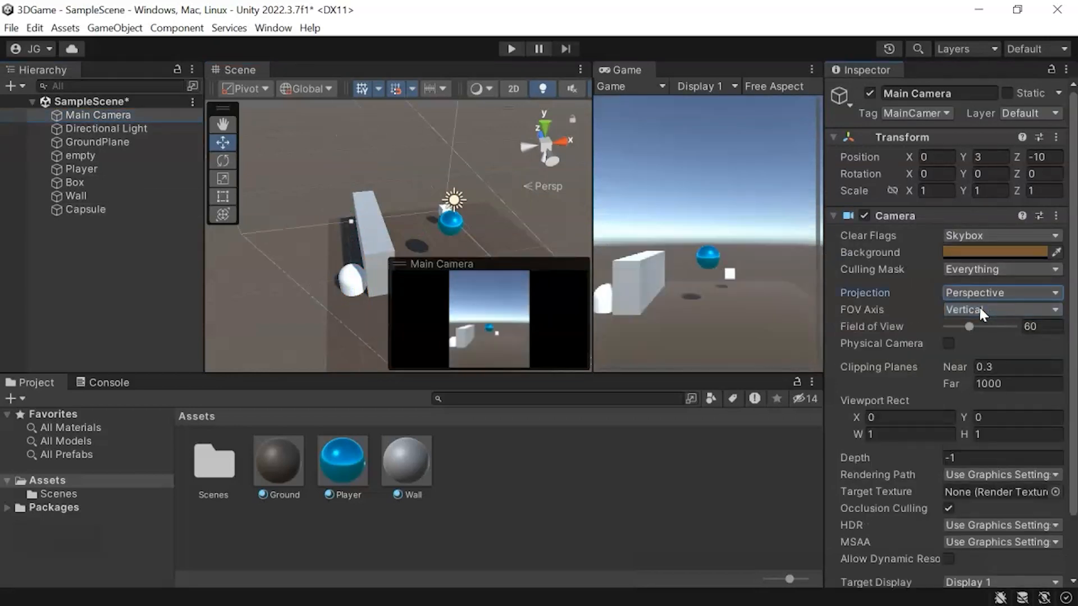
# Move the capsule along the Z axis to Z 4 so that the wall hides it from the camera.
pyautogui.moveTo(491, 211); pyautogui.dragTo(427, 207, button='middle')
pyautogui.click(304, 261)
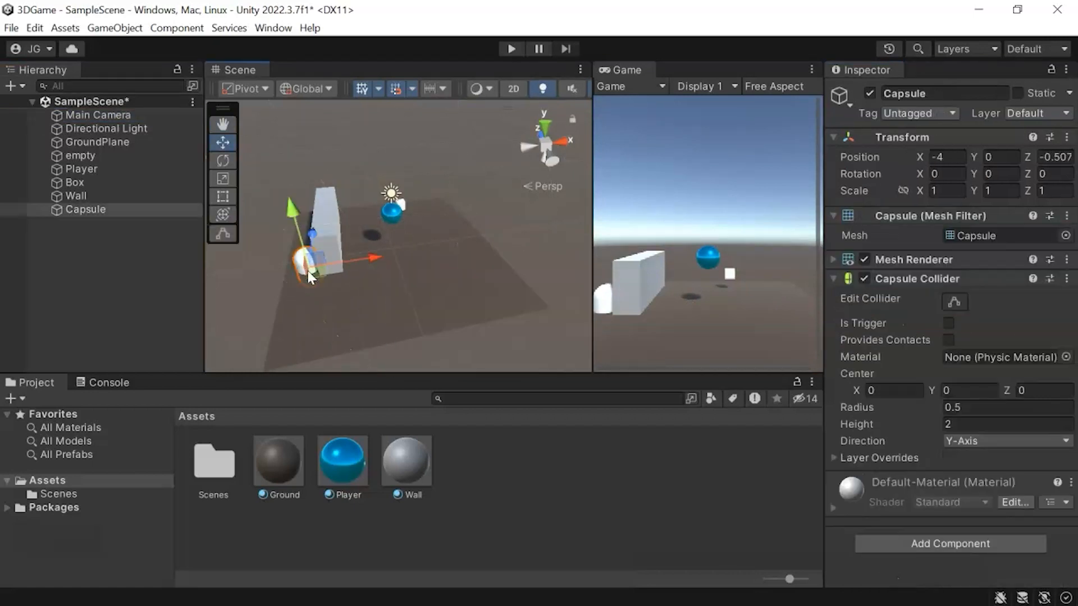
pyautogui.moveTo(312, 238); pyautogui.dragTo(313, 206)
pyautogui.keyDown('alt'); pyautogui.moveTo(366, 263); pyautogui.dragTo(488, 262); pyautogui.keyUp('alt')
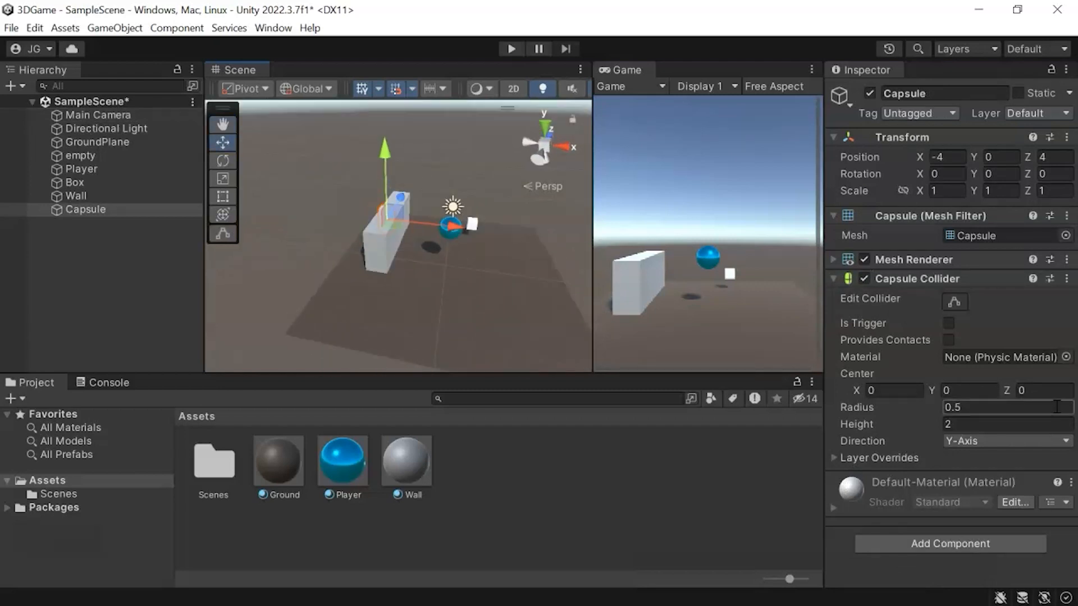
# Widen the Game view and examine the description of the Main Camera's Occlusion Culling option.
pyautogui.click(99, 114)
pyautogui.scroll(-3, 952, 376)
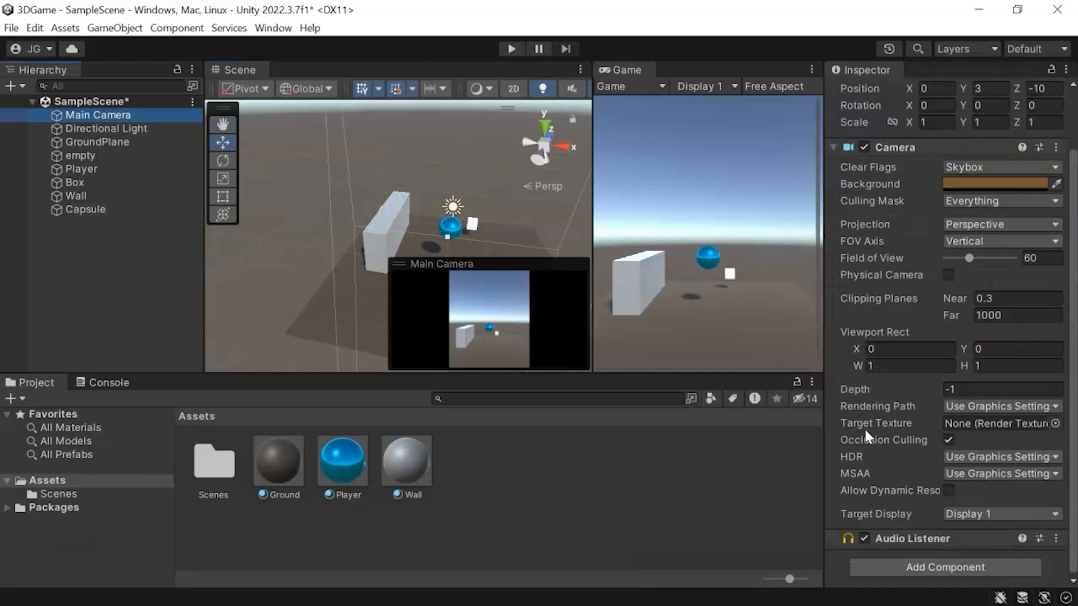
pyautogui.keyDown('alt'); pyautogui.moveTo(496, 228); pyautogui.dragTo(359, 170); pyautogui.keyUp('alt')
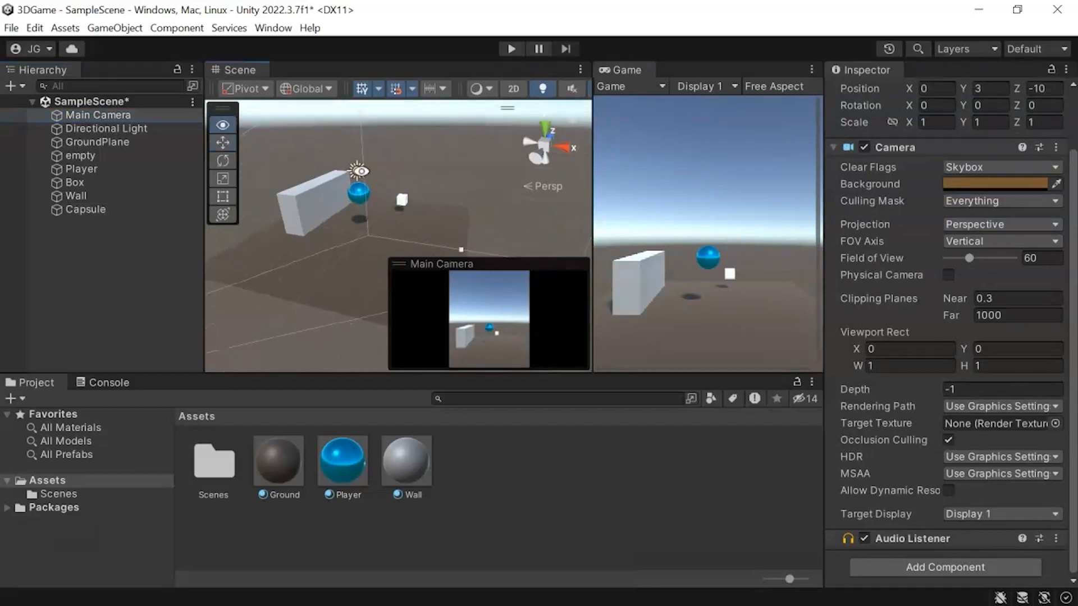
pyautogui.moveTo(593, 225); pyautogui.dragTo(459, 224)
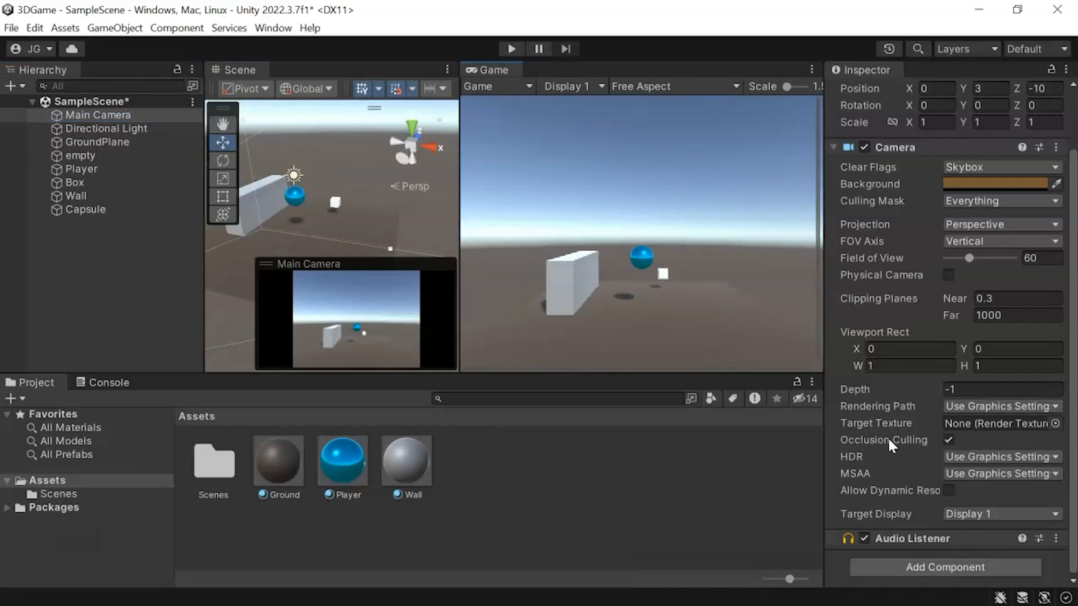
pyautogui.moveTo(887, 436)
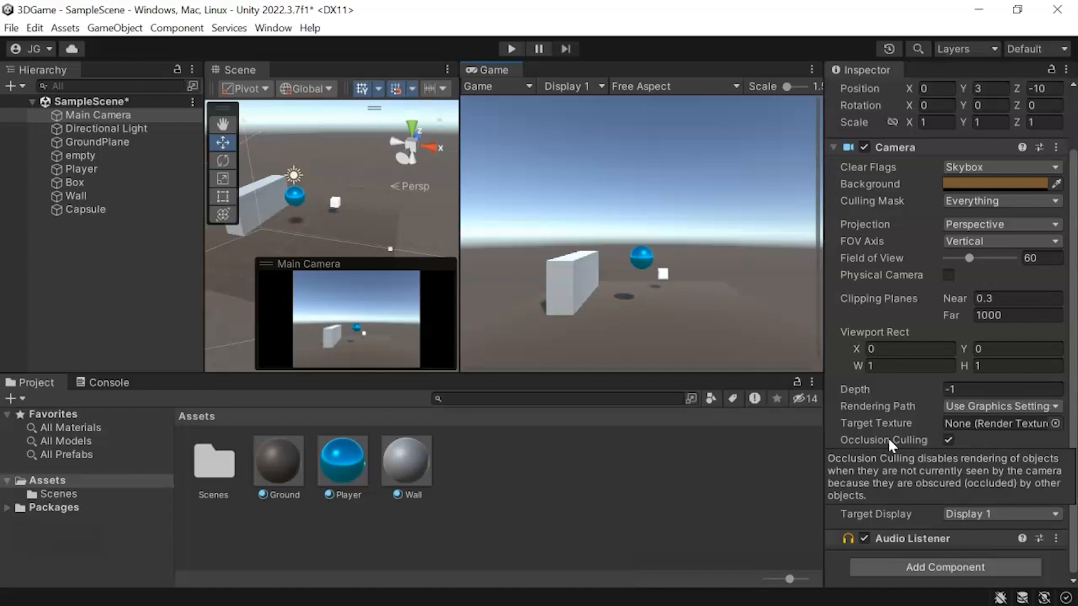
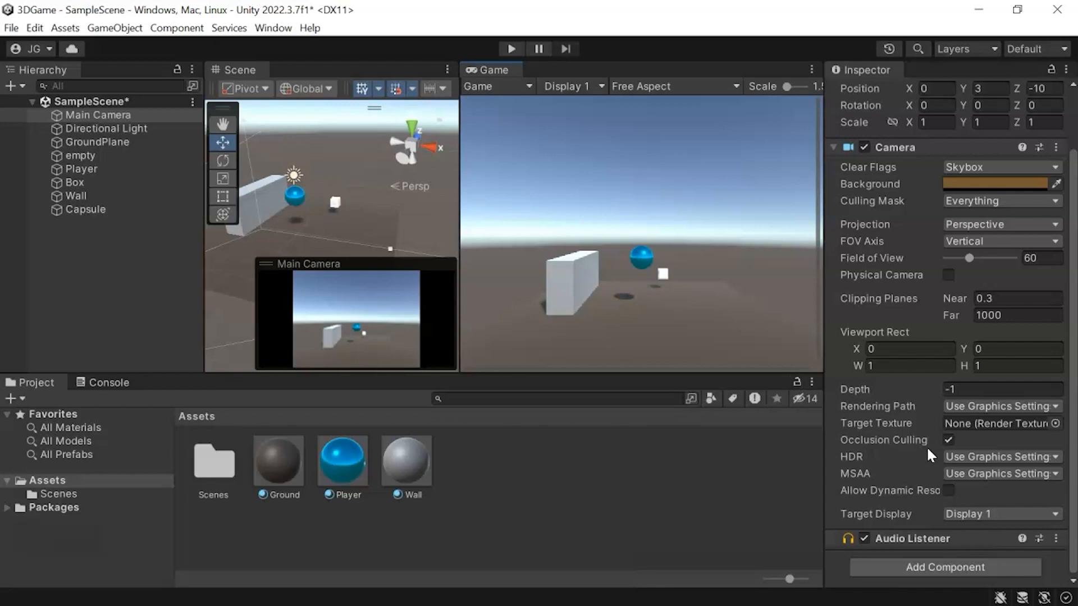
pyautogui.moveTo(922, 439)
# Collapse the Main Camera's Camera component and review the Directional Light's Light component settings.
pyautogui.click(834, 147)
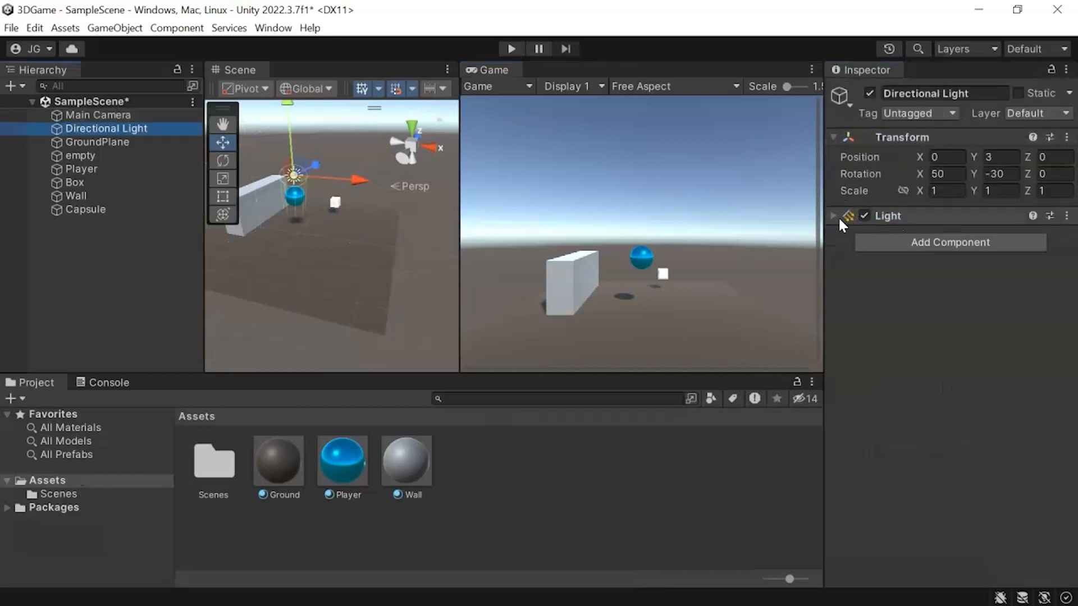
pyautogui.click(834, 216)
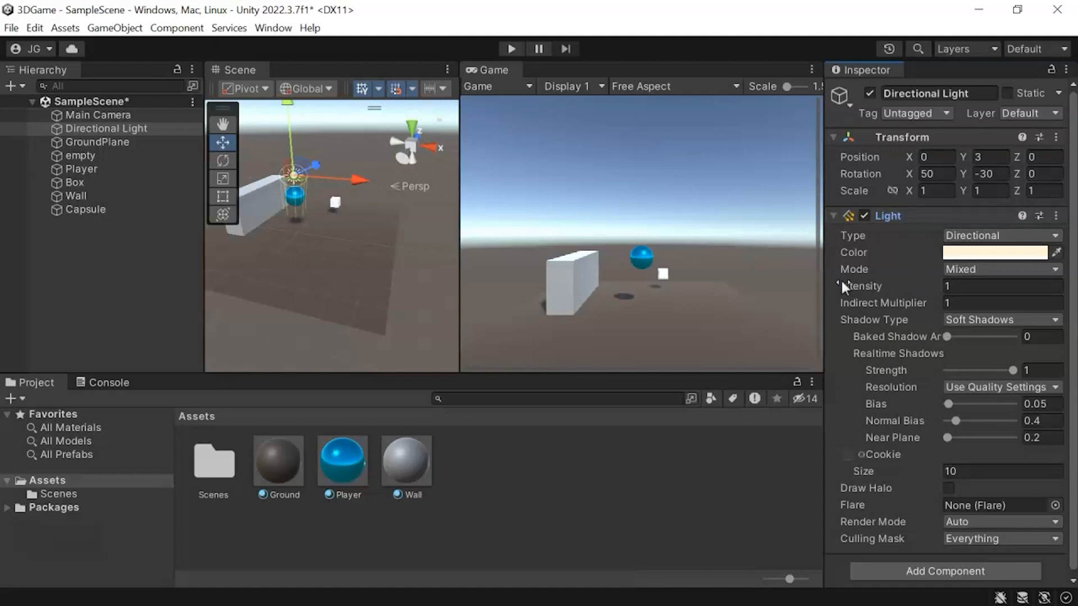
pyautogui.click(834, 215)
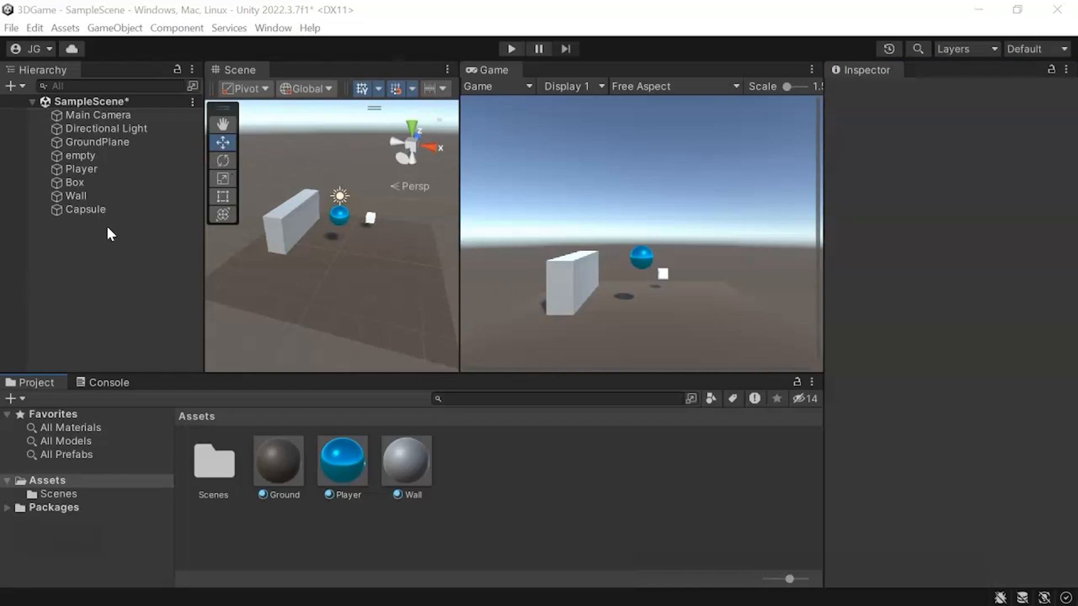
# Review the components on the Player and Box objects, and collapse the Box's Box Collider.
pyautogui.click(83, 168)
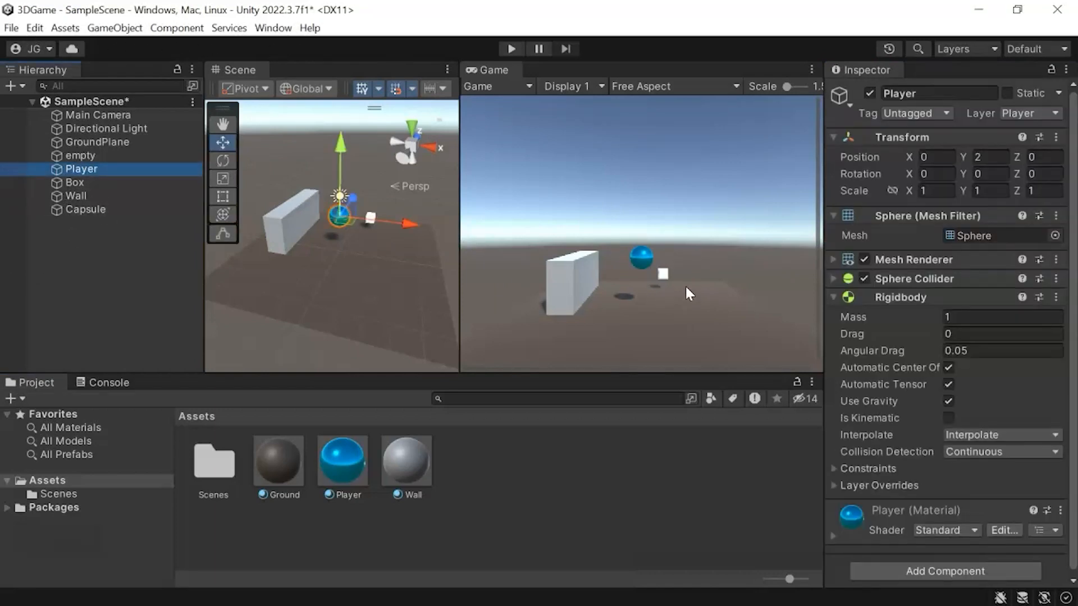
pyautogui.scroll(2, 378, 209)
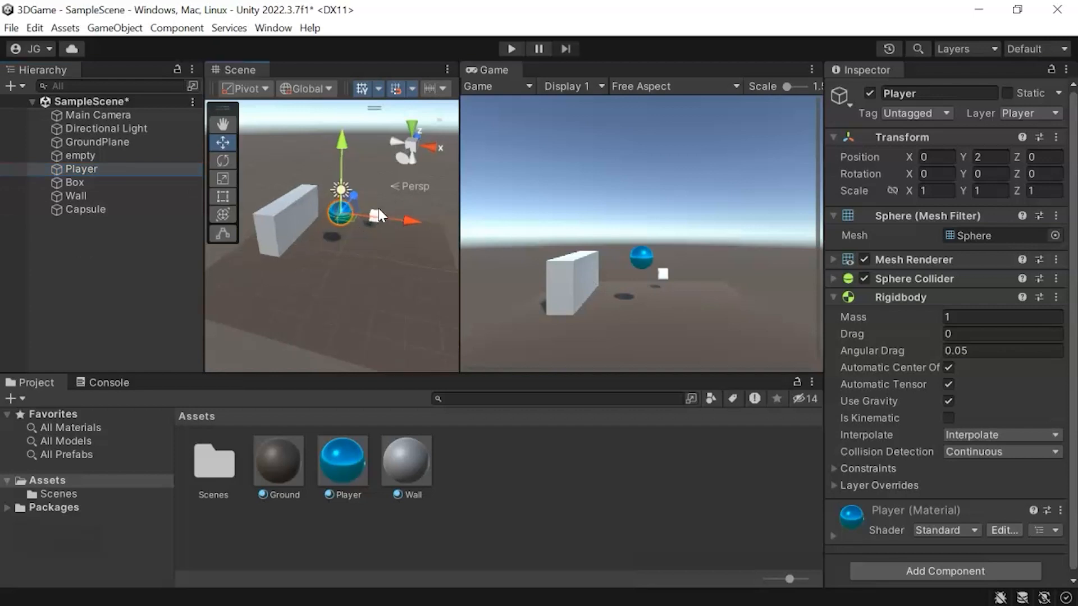
pyautogui.click(76, 182)
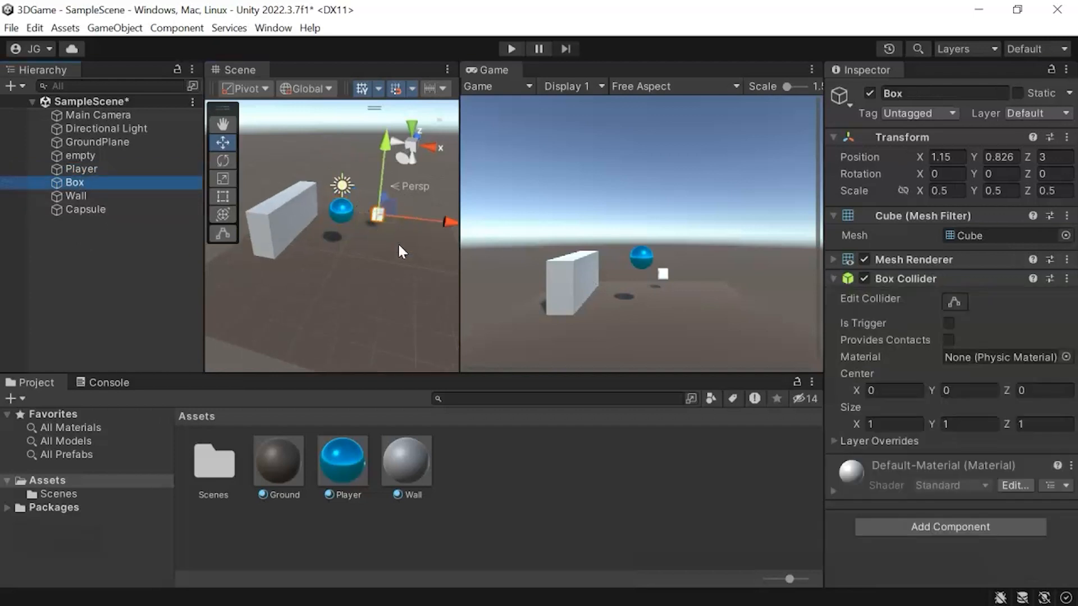
pyautogui.click(106, 196)
pyautogui.click(102, 184)
pyautogui.click(835, 277)
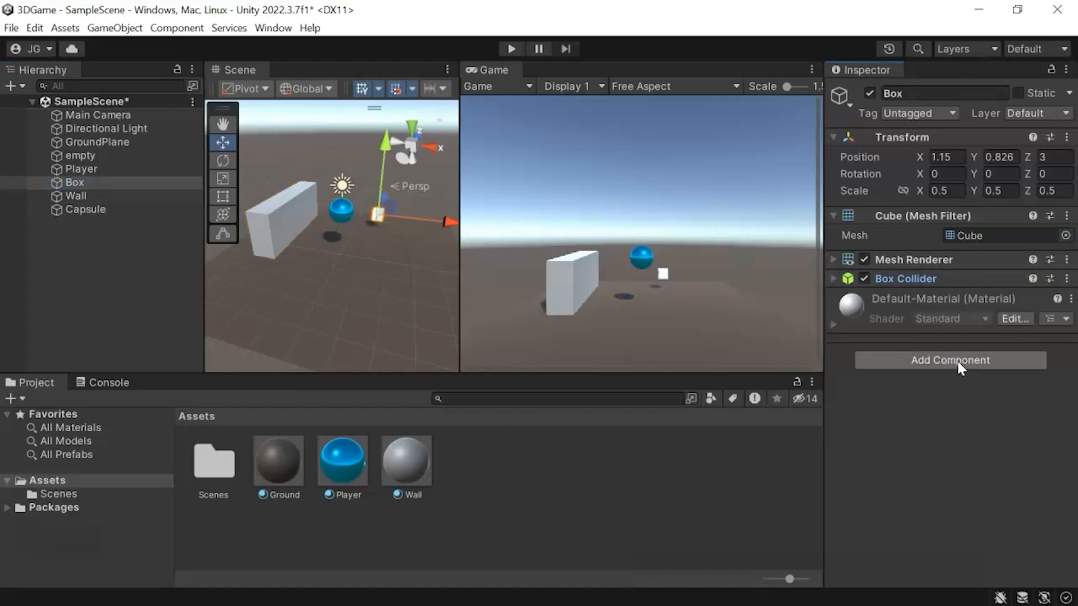
# Look through the Physics components available for the Box and the kinds of GameObject that can be created.
pyautogui.click(178, 29)
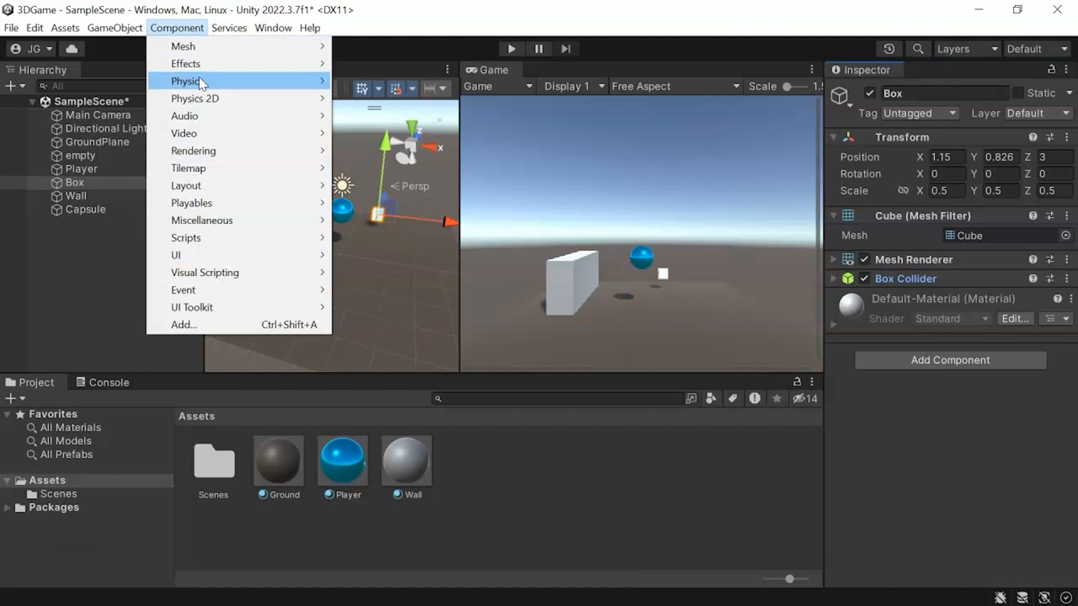
pyautogui.moveTo(205, 82)
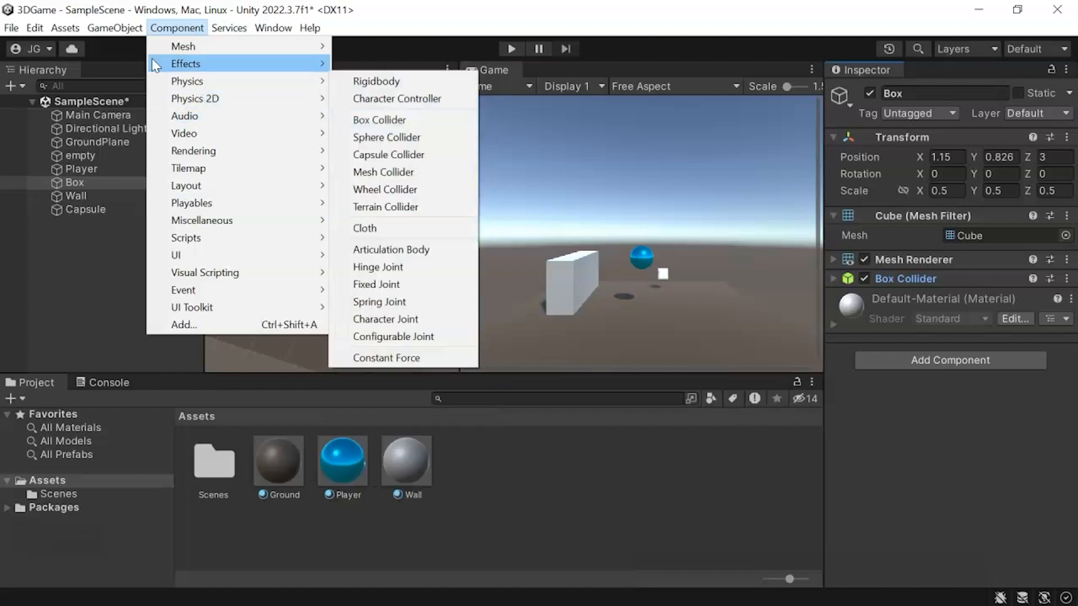
pyautogui.moveTo(111, 31)
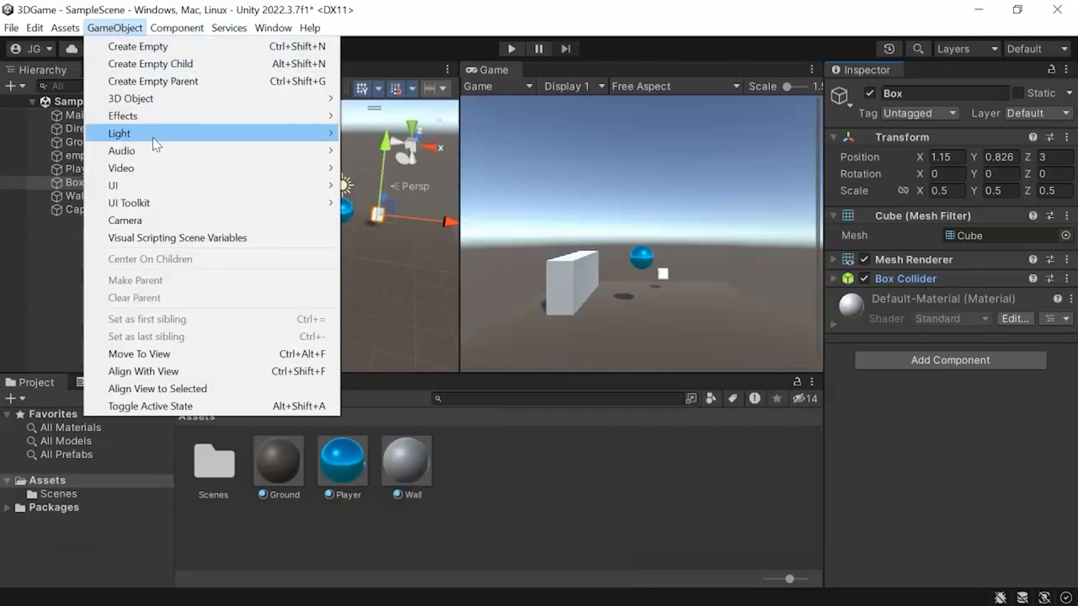
pyautogui.click(127, 30)
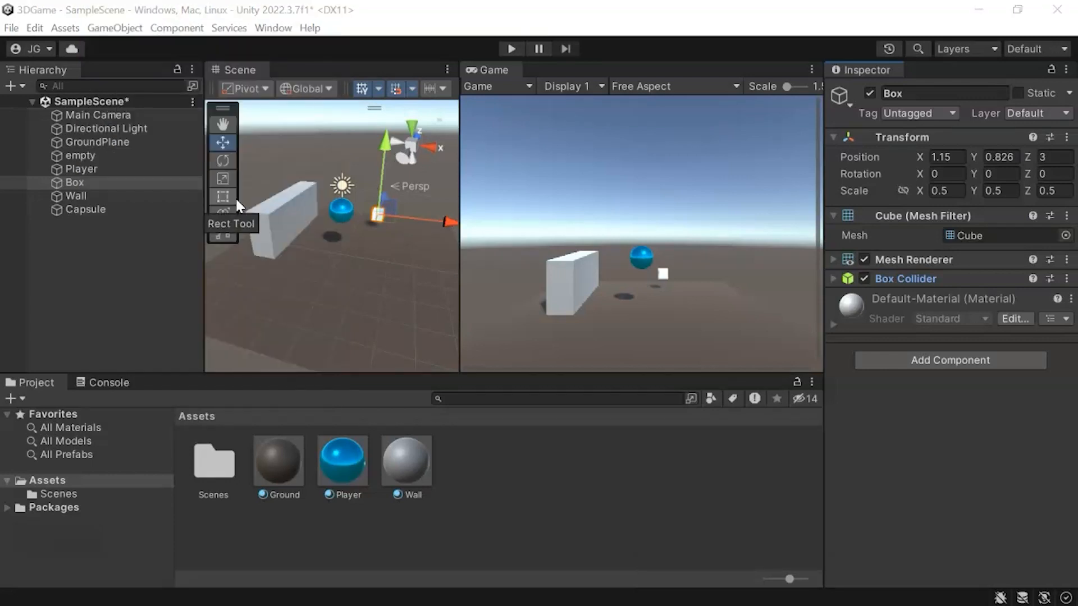
# Save the SampleScene scene and the whole project.
pyautogui.click(91, 104)
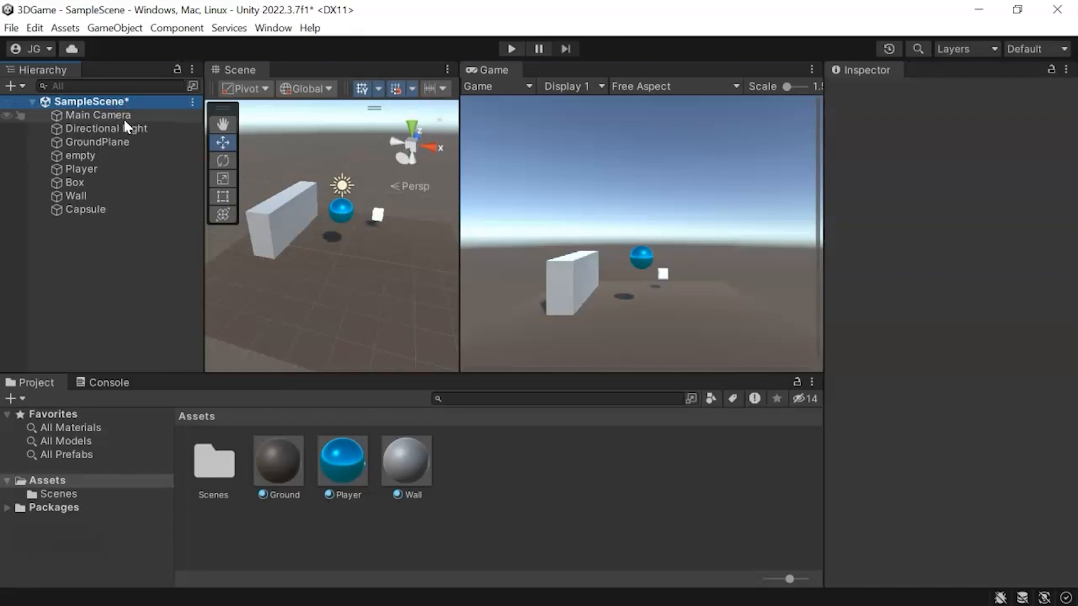
pyautogui.hotkey('ctrl', 's')
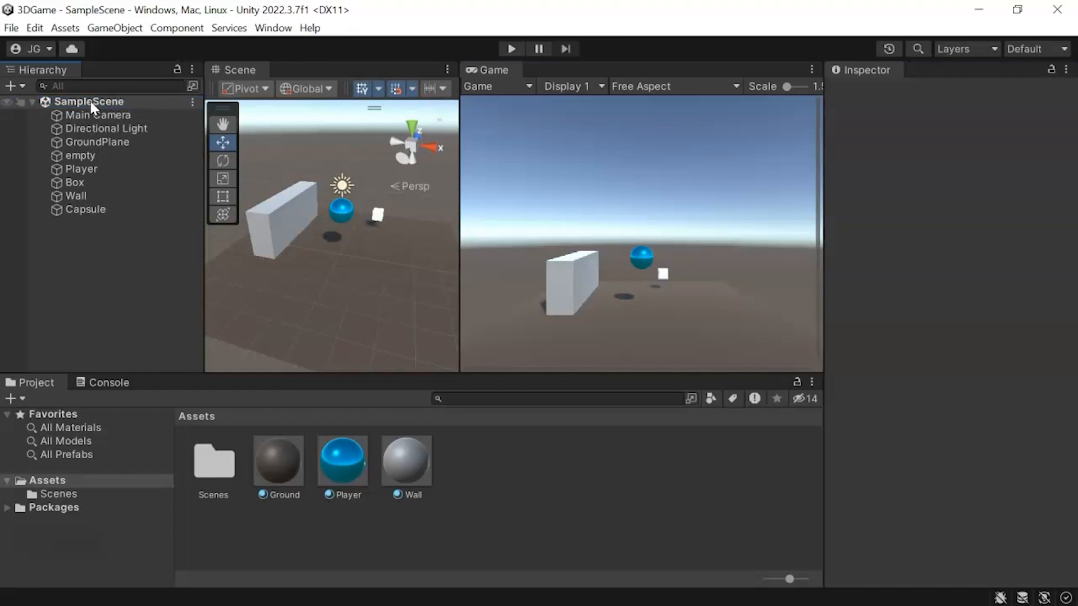
pyautogui.click(11, 28)
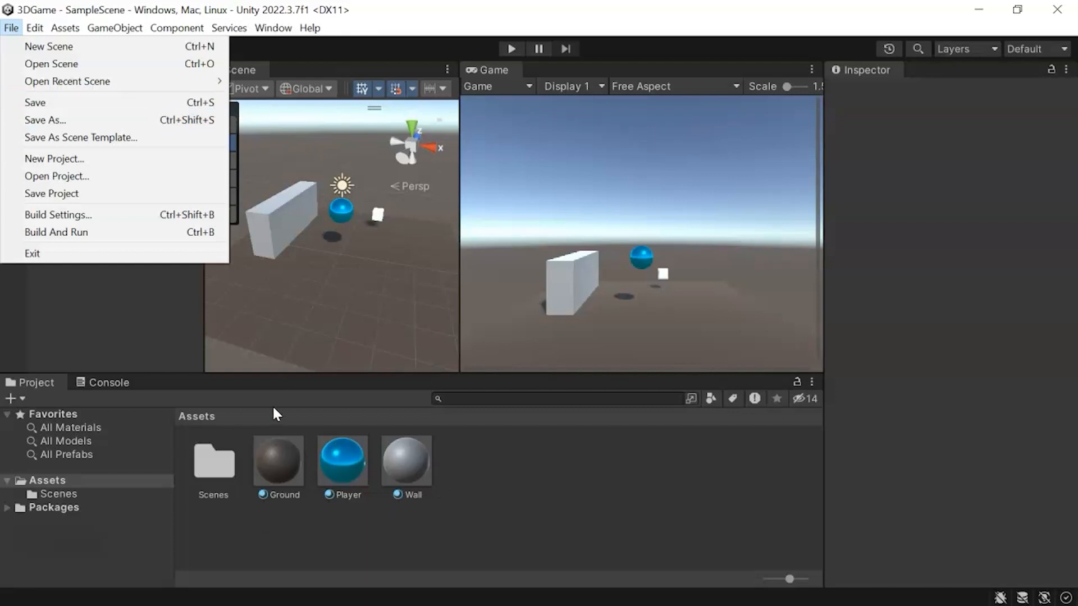
pyautogui.click(94, 194)
pyautogui.click(11, 28)
pyautogui.click(88, 198)
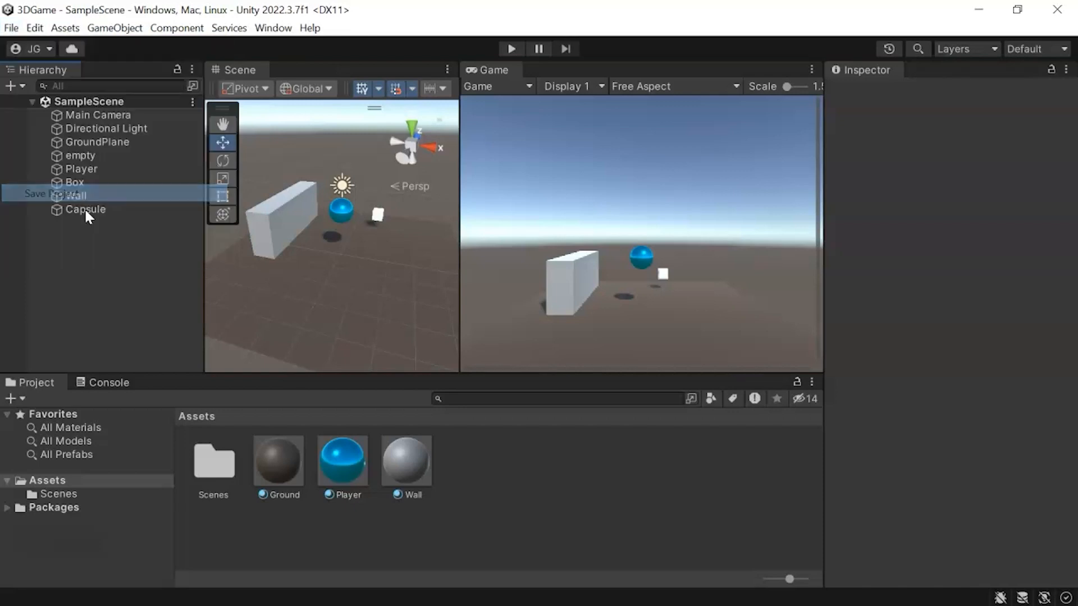